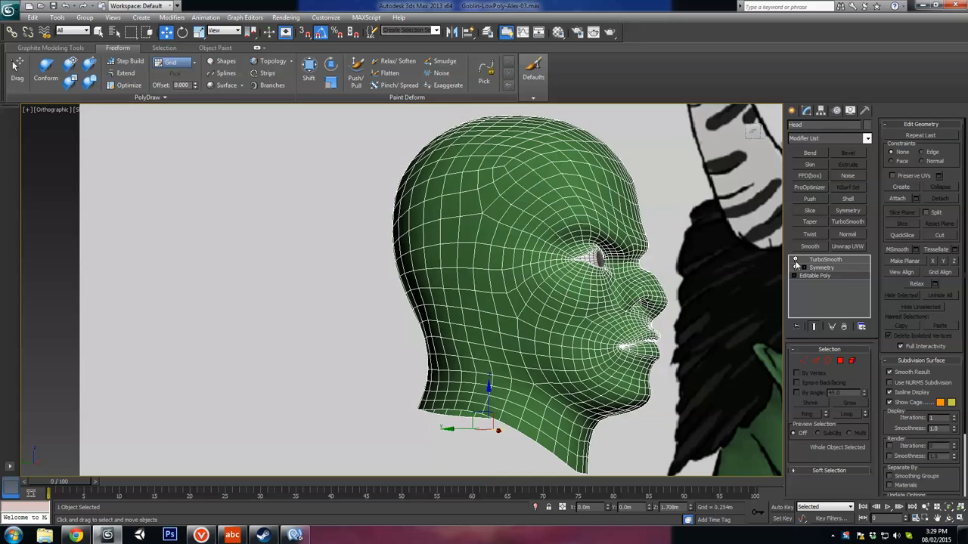
# Step: Switch off TurboSmooth on the head and compare the low-poly mesh with the reference in the Front and Left views
pyautogui.click(794, 260)
pyautogui.moveTo(718, 278); pyautogui.dragTo(549, 322, button='middle')
pyautogui.press('f')
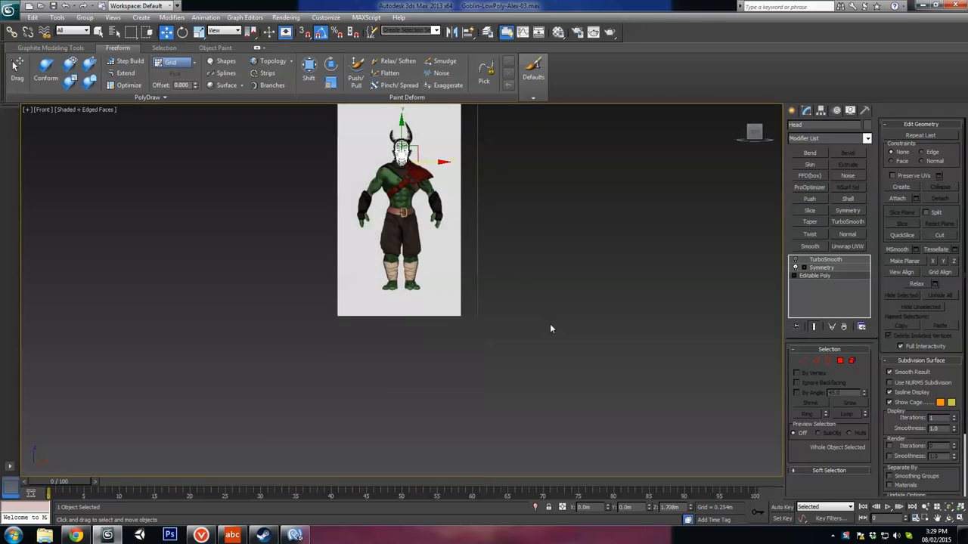
pyautogui.press('z')
pyautogui.moveTo(431, 294); pyautogui.dragTo(473, 304, button='middle')
pyautogui.scroll(4, 484, 284)
pyautogui.scroll(-3, 474, 305)
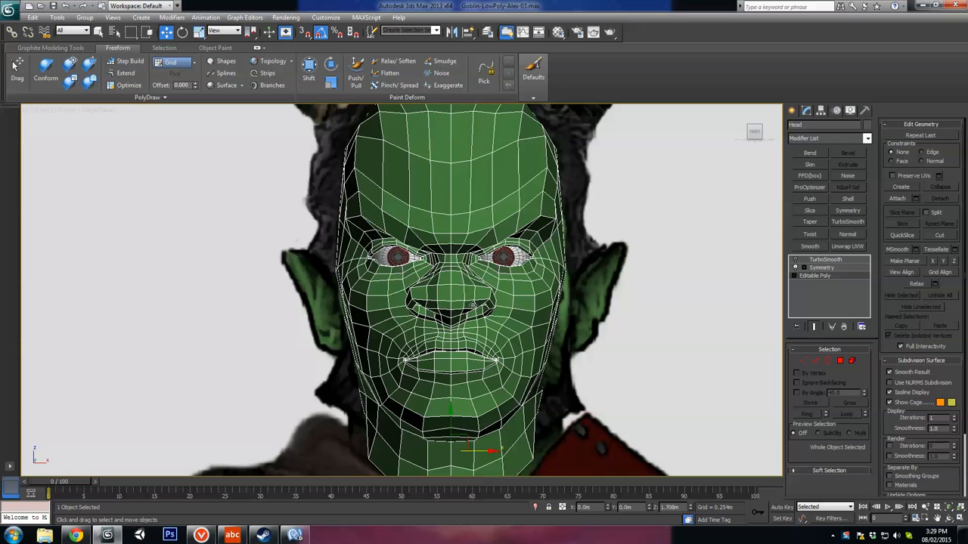
pyautogui.moveTo(615, 295); pyautogui.dragTo(614, 323, button='middle')
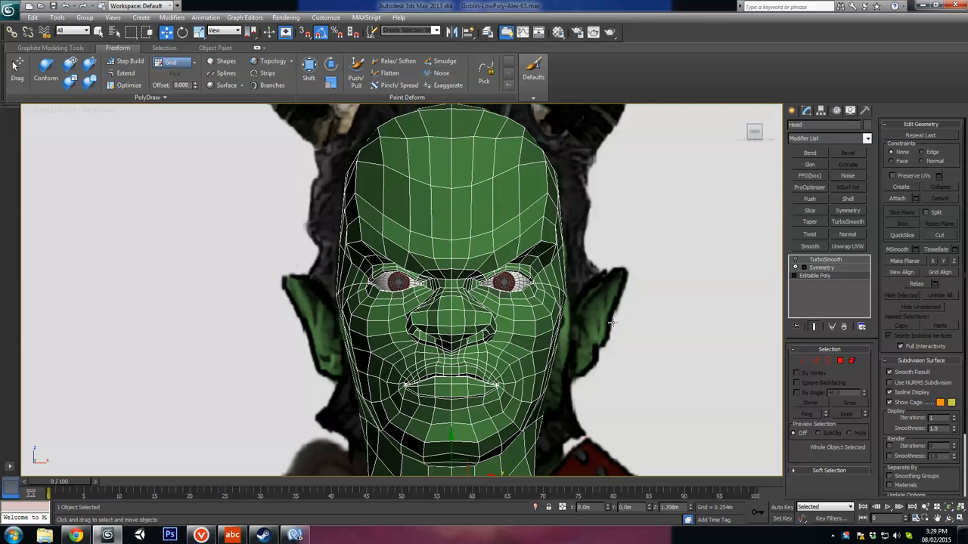
pyautogui.press('l')
pyautogui.press('z')
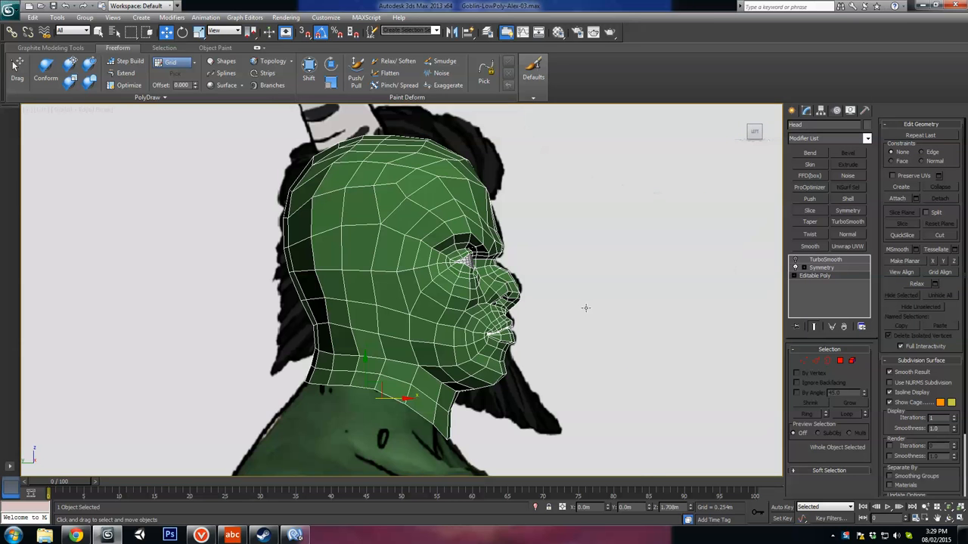
# Step: Examine the low-poly edge flow around the eyes, nose and cheeks from several angles
pyautogui.click(578, 290)
pyautogui.click(497, 306)
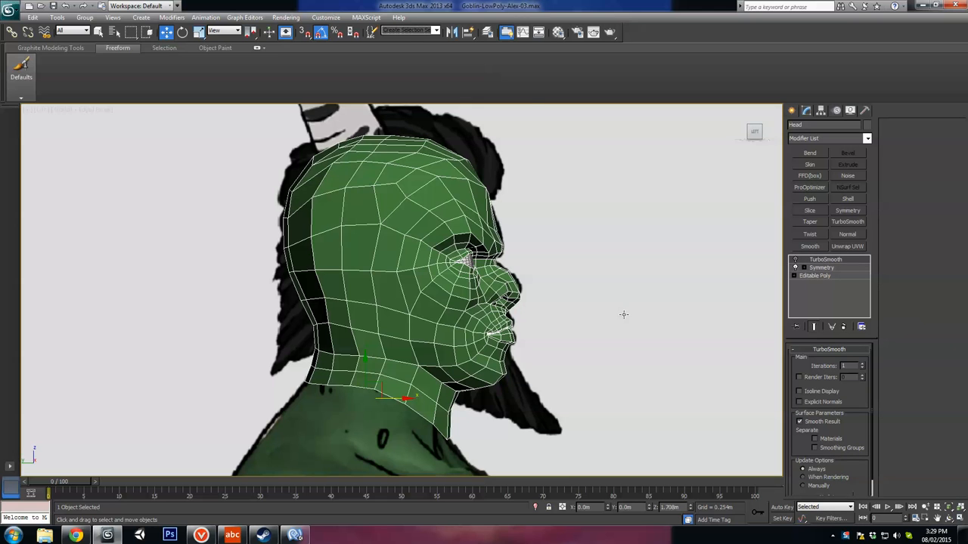
pyautogui.keyDown('alt'); pyautogui.moveTo(578, 296); pyautogui.dragTo(510, 306, button='middle'); pyautogui.keyUp('alt')
pyautogui.scroll(3, 523, 294)
pyautogui.scroll(3, 509, 306)
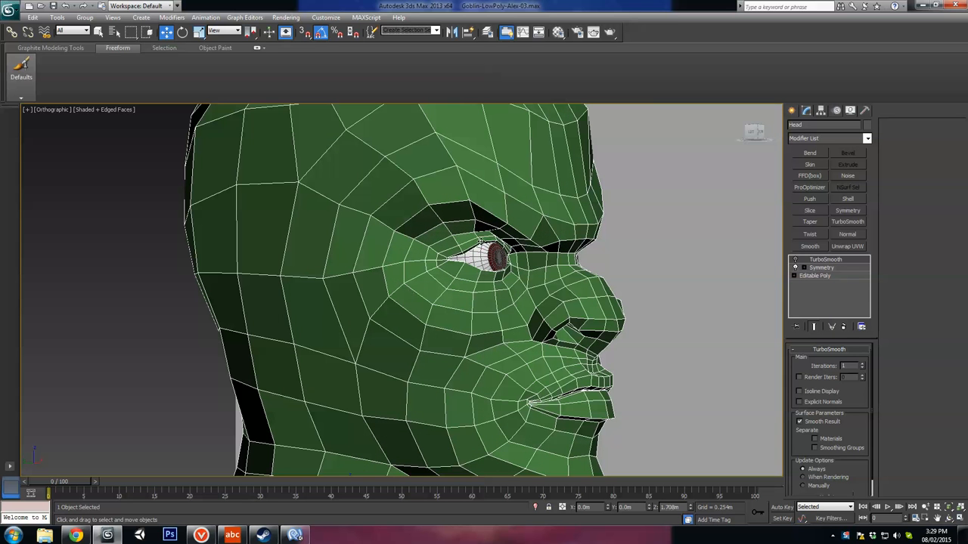
pyautogui.keyDown('alt'); pyautogui.moveTo(416, 279); pyautogui.dragTo(477, 327, button='middle'); pyautogui.keyUp('alt')
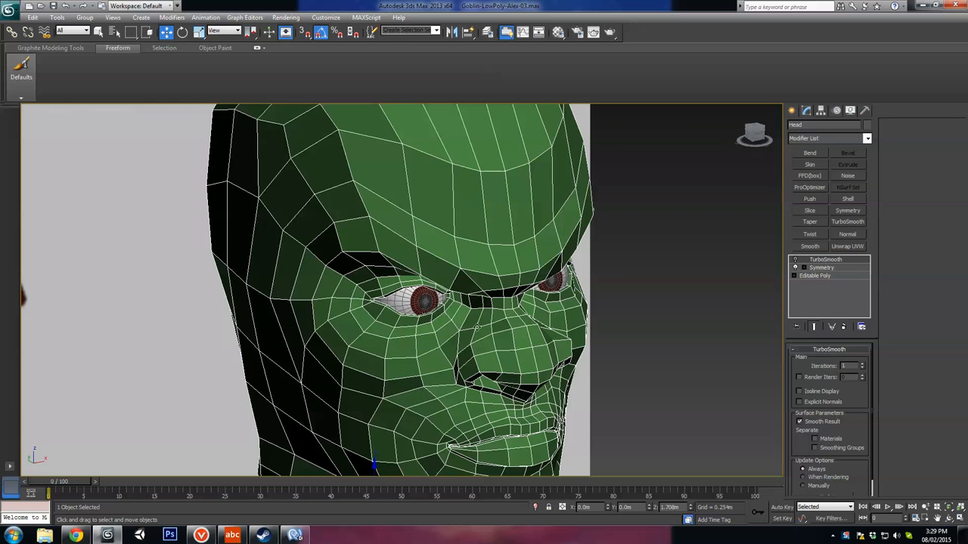
pyautogui.keyDown('alt'); pyautogui.moveTo(546, 318); pyautogui.dragTo(458, 235, button='middle'); pyautogui.keyUp('alt')
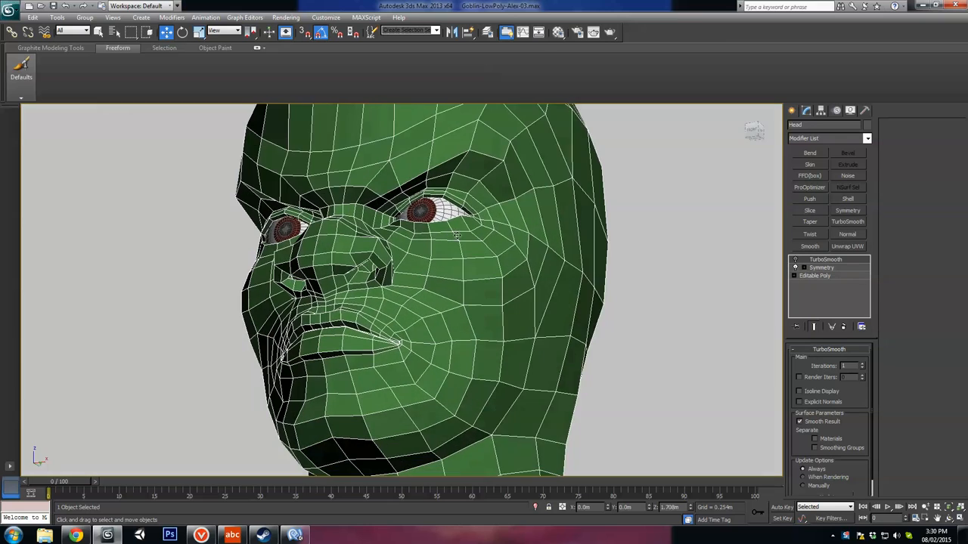
pyautogui.keyDown('alt'); pyautogui.moveTo(297, 210); pyautogui.dragTo(473, 284, button='middle'); pyautogui.keyUp('alt')
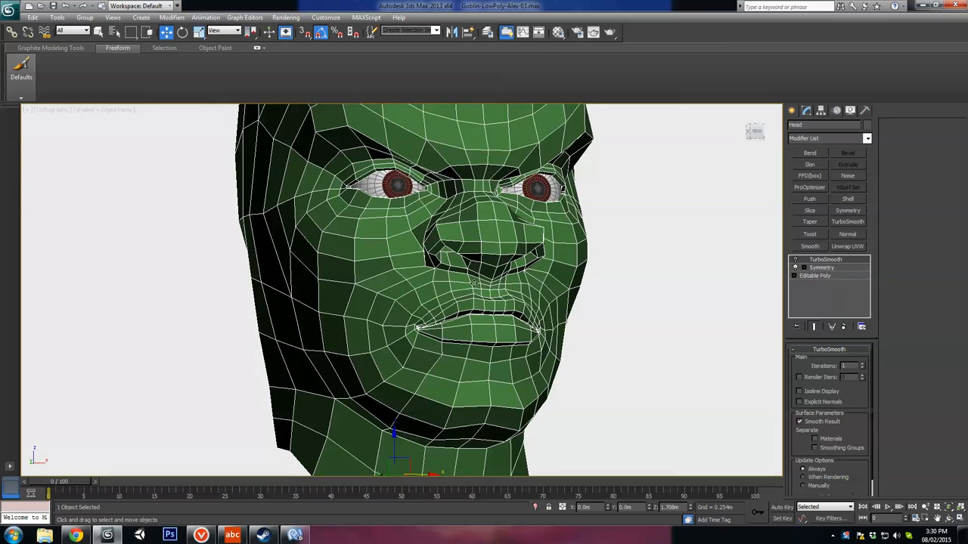
# Step: Inspect the topology of the lips and mouth corners and the low-poly head's overall shape from the side and front
pyautogui.keyDown('alt'); pyautogui.moveTo(468, 364); pyautogui.dragTo(646, 355, button='middle'); pyautogui.keyUp('alt')
pyautogui.scroll(4, 621, 351)
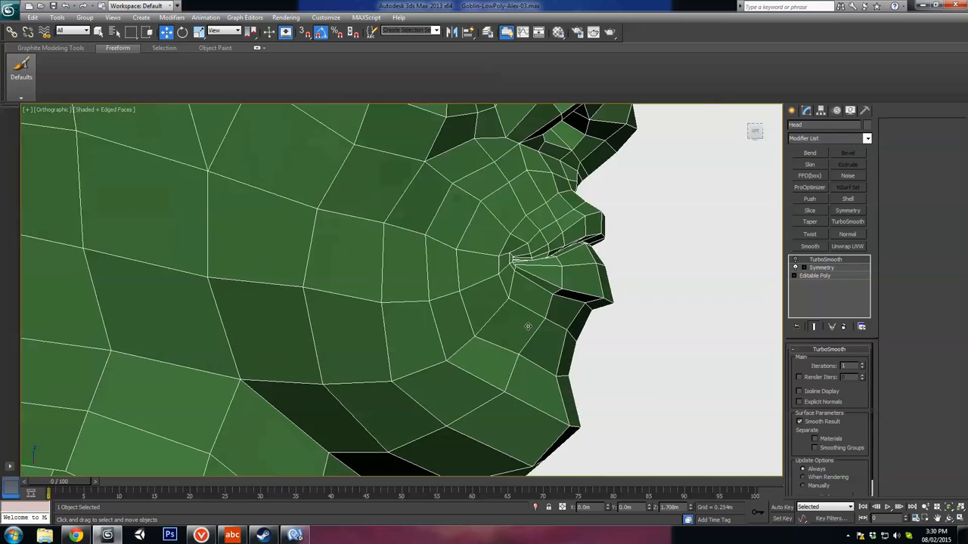
pyautogui.keyDown('alt'); pyautogui.moveTo(563, 294); pyautogui.dragTo(546, 296, button='middle'); pyautogui.keyUp('alt')
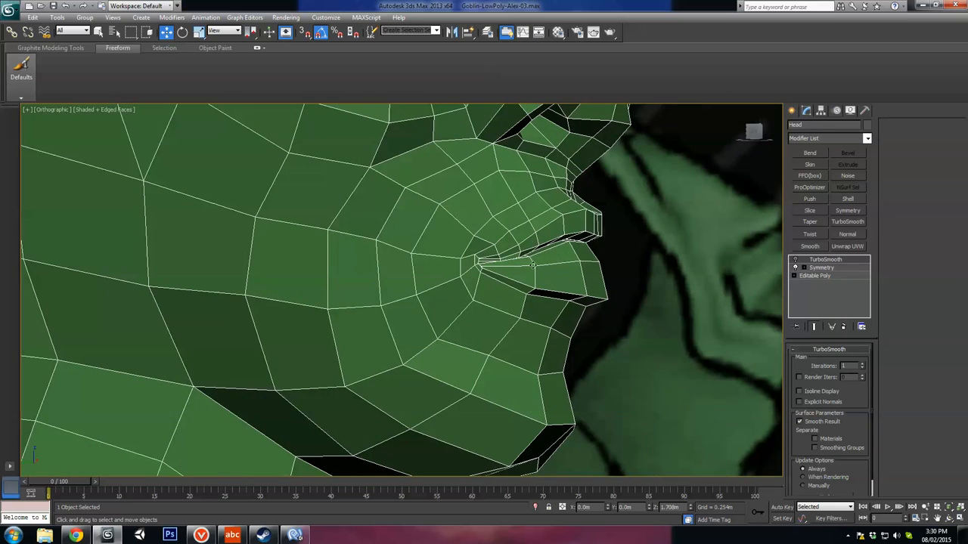
pyautogui.keyDown('alt'); pyautogui.moveTo(511, 266); pyautogui.dragTo(440, 303, button='middle'); pyautogui.keyUp('alt')
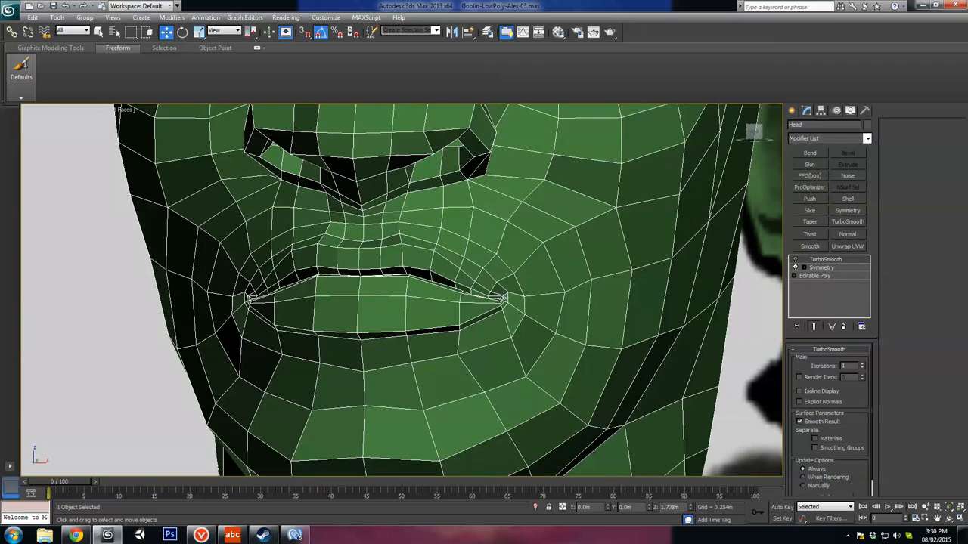
pyautogui.keyDown('alt'); pyautogui.moveTo(501, 298); pyautogui.dragTo(603, 345, button='middle'); pyautogui.keyUp('alt')
pyautogui.scroll(-5, 473, 300)
pyautogui.moveTo(617, 186); pyautogui.dragTo(620, 216, button='middle')
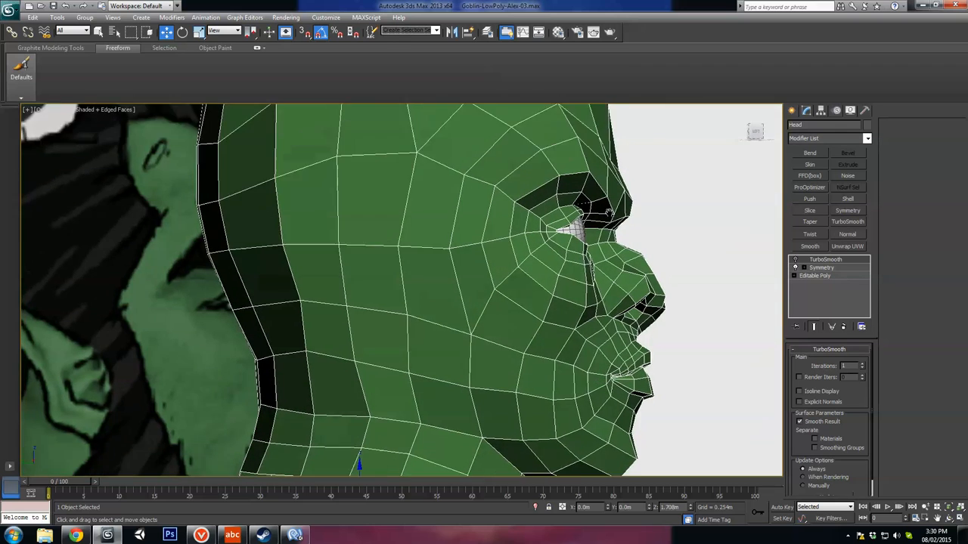
pyautogui.scroll(-4, 560, 219)
pyautogui.moveTo(470, 223); pyautogui.dragTo(489, 251, button='middle')
pyautogui.keyDown('alt'); pyautogui.moveTo(489, 251); pyautogui.dragTo(454, 247, button='middle'); pyautogui.keyUp('alt')
pyautogui.scroll(3, 405, 239)
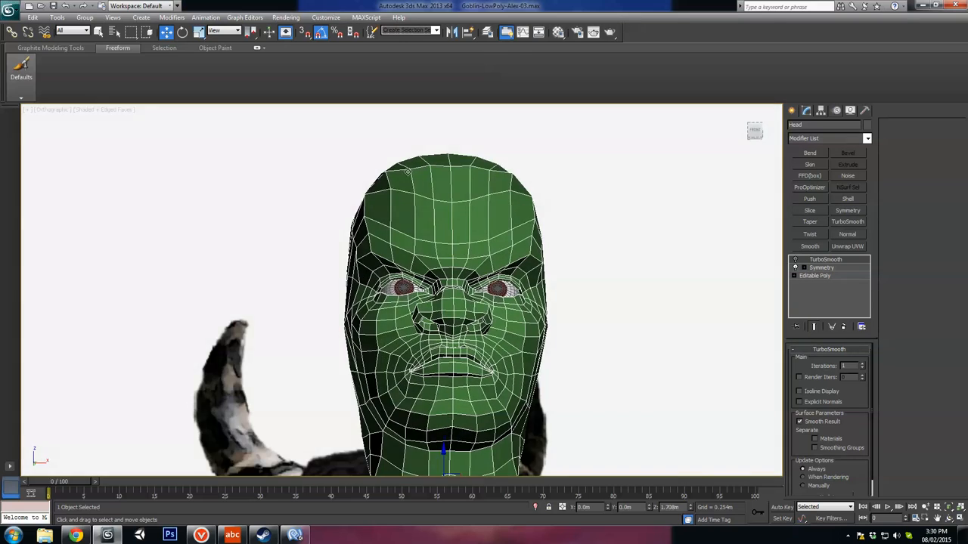
pyautogui.keyDown('alt'); pyautogui.moveTo(407, 172); pyautogui.dragTo(498, 219, button='middle'); pyautogui.keyUp('alt')
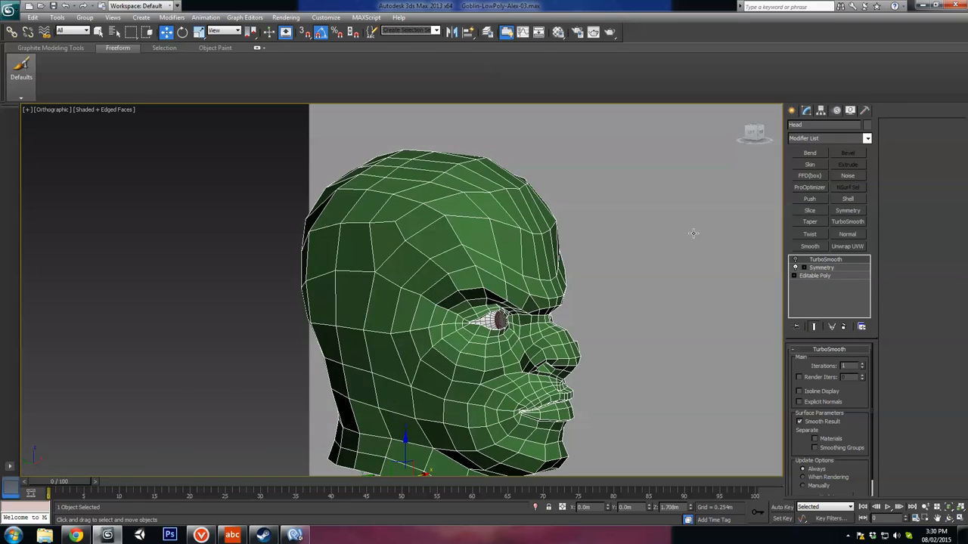
pyautogui.keyDown('alt'); pyautogui.moveTo(693, 233); pyautogui.dragTo(634, 249, button='middle'); pyautogui.keyUp('alt')
# Step: Re-enable TurboSmooth and examine the smoothed head beside the reference art, with the wireframe edges hidden
pyautogui.click(794, 259)
pyautogui.scroll(-4, 574, 300)
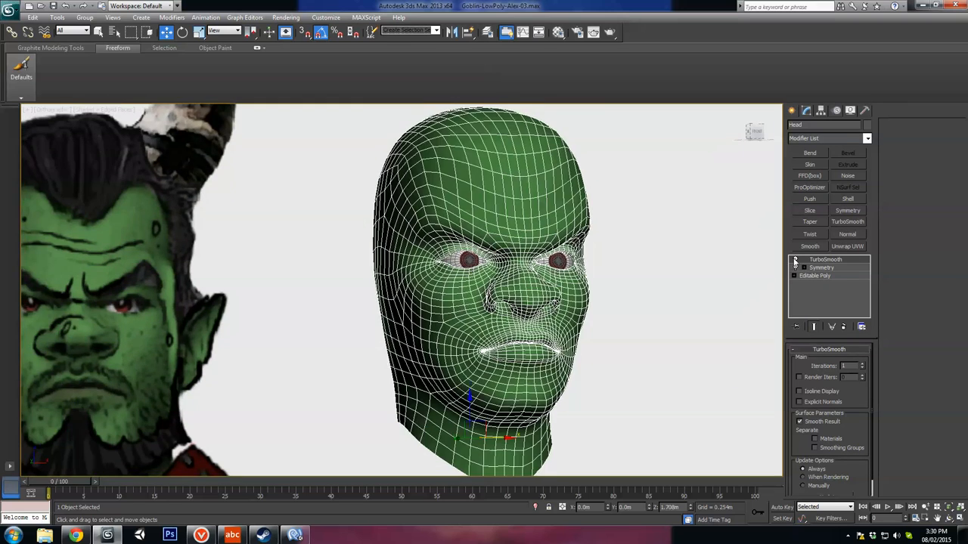
pyautogui.keyDown('alt'); pyautogui.moveTo(568, 302); pyautogui.dragTo(559, 331, button='middle'); pyautogui.keyUp('alt')
pyautogui.scroll(3, 550, 290)
pyautogui.scroll(3, 549, 290)
pyautogui.keyDown('alt'); pyautogui.moveTo(475, 291); pyautogui.dragTo(515, 304, button='middle'); pyautogui.keyUp('alt')
pyautogui.keyDown('alt'); pyautogui.moveTo(492, 256); pyautogui.dragTo(477, 331, button='middle'); pyautogui.keyUp('alt')
pyautogui.moveTo(478, 331); pyautogui.dragTo(509, 255, button='middle')
pyautogui.keyDown('alt'); pyautogui.moveTo(454, 294); pyautogui.dragTo(586, 301, button='middle'); pyautogui.keyUp('alt')
pyautogui.keyDown('alt'); pyautogui.moveTo(439, 274); pyautogui.dragTo(546, 376, button='middle'); pyautogui.keyUp('alt')
pyautogui.scroll(-6, 546, 376)
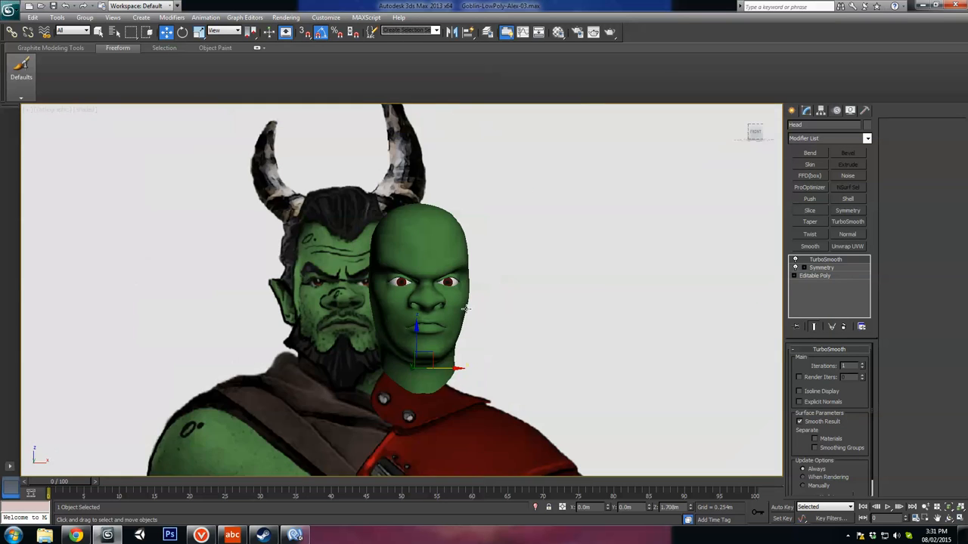
pyautogui.keyDown('alt'); pyautogui.moveTo(443, 301); pyautogui.dragTo(481, 299, button='middle'); pyautogui.keyUp('alt')
pyautogui.scroll(4, 484, 310)
pyautogui.keyDown('alt'); pyautogui.moveTo(534, 345); pyautogui.dragTo(505, 342, button='middle'); pyautogui.keyUp('alt')
pyautogui.moveTo(384, 318)
pyautogui.keyDown('alt'); pyautogui.mouseDown(button='middle')
pyautogui.moveTo(480, 310)
pyautogui.moveTo(443, 302)
pyautogui.moveTo(397, 320)
pyautogui.mouseUp(button='middle'); pyautogui.keyUp('alt')
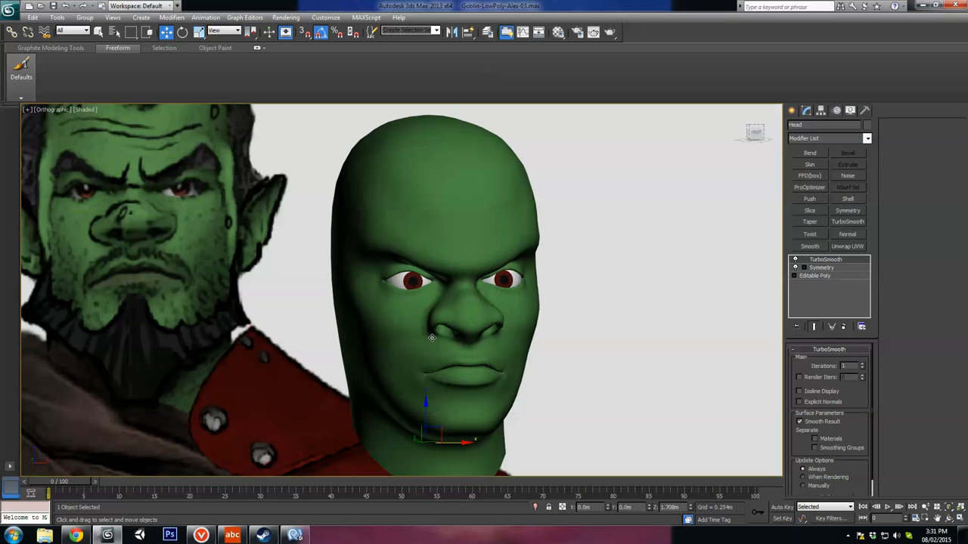
# Step: Show the edged faces on the head again and switch off its TurboSmooth modifier
pyautogui.press('F4')
pyautogui.keyDown('alt'); pyautogui.moveTo(475, 339); pyautogui.dragTo(433, 318, button='middle'); pyautogui.keyUp('alt')
pyautogui.scroll(3, 514, 361)
pyautogui.click(795, 262)
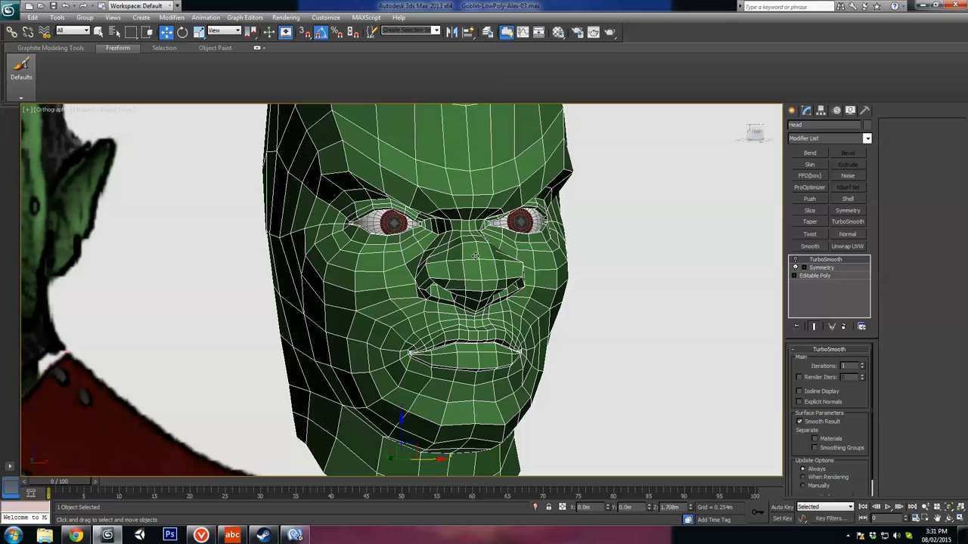
# Step: Study the low-poly face from front, three-quarter and side angles, checking the brow, nose, mouth and jaw
pyautogui.scroll(-4, 436, 213)
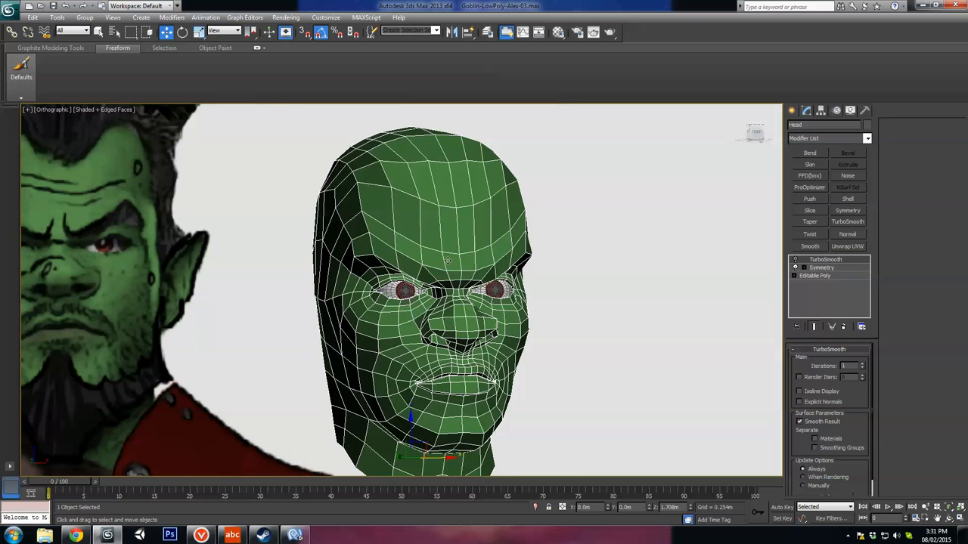
pyautogui.moveTo(415, 432); pyautogui.dragTo(364, 274, button='middle')
pyautogui.scroll(3, 450, 342)
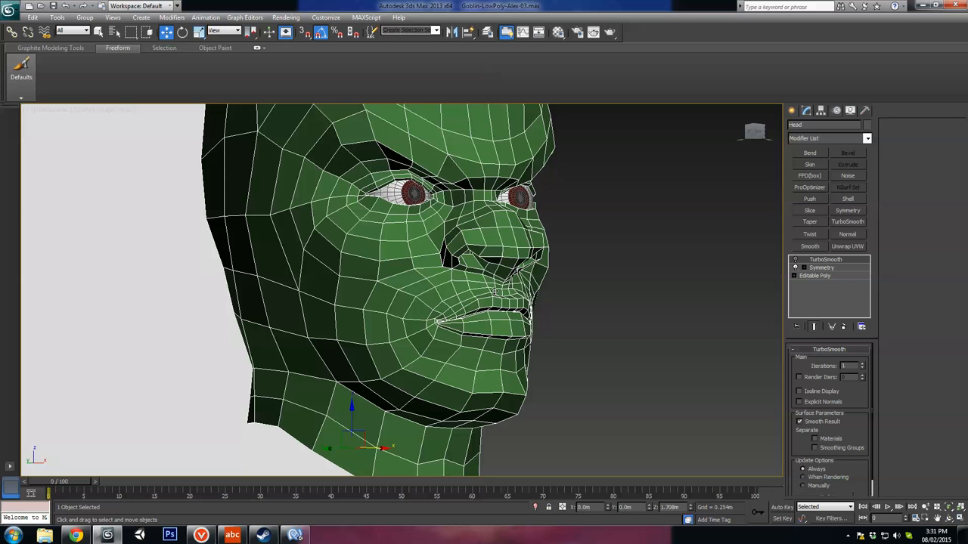
pyautogui.keyDown('alt'); pyautogui.moveTo(470, 274); pyautogui.dragTo(449, 349, button='middle'); pyautogui.keyUp('alt')
pyautogui.keyDown('alt'); pyautogui.moveTo(399, 271); pyautogui.dragTo(363, 321, button='middle'); pyautogui.keyUp('alt')
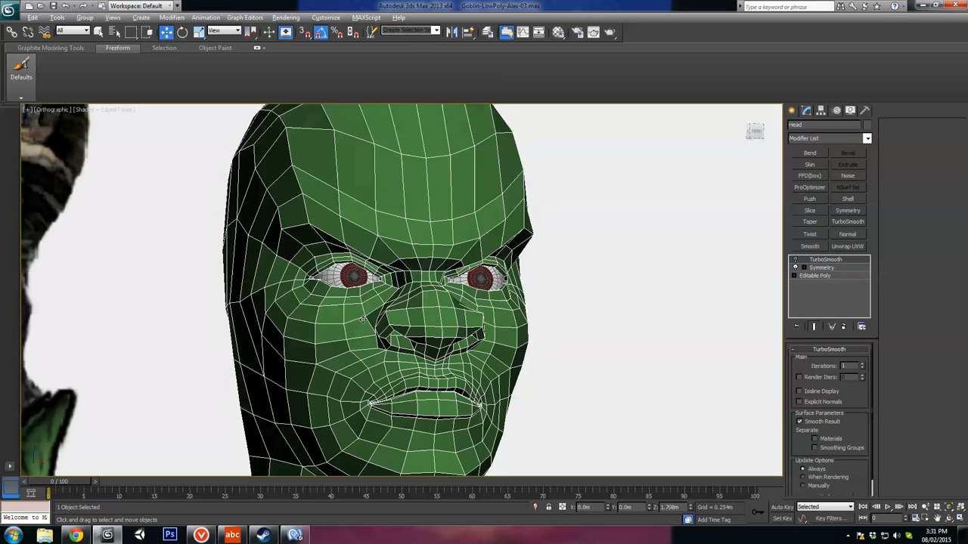
pyautogui.moveTo(436, 380); pyautogui.dragTo(434, 327, button='middle')
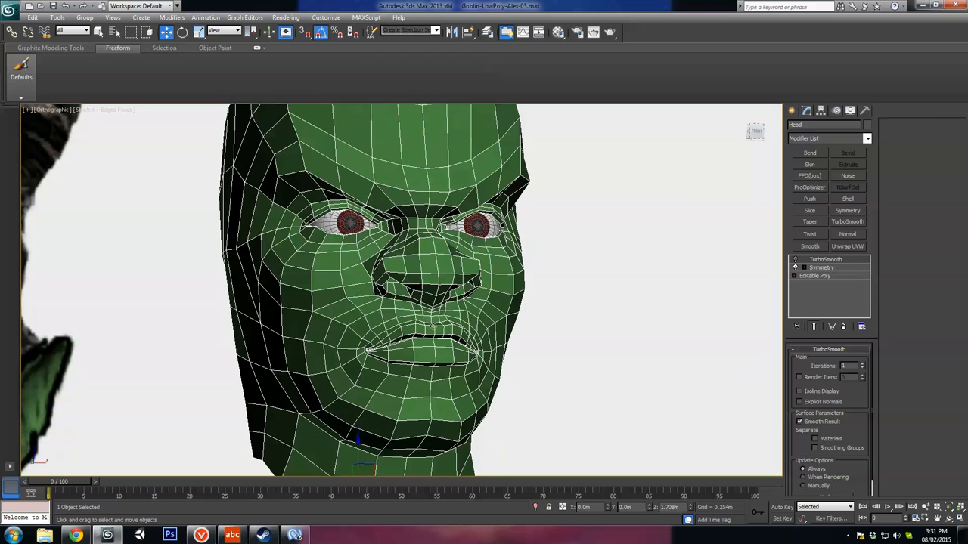
pyautogui.moveTo(396, 355)
pyautogui.mouseDown(button='middle')
pyautogui.moveTo(434, 327)
pyautogui.moveTo(395, 315)
pyautogui.moveTo(395, 338)
pyautogui.mouseUp(button='middle')
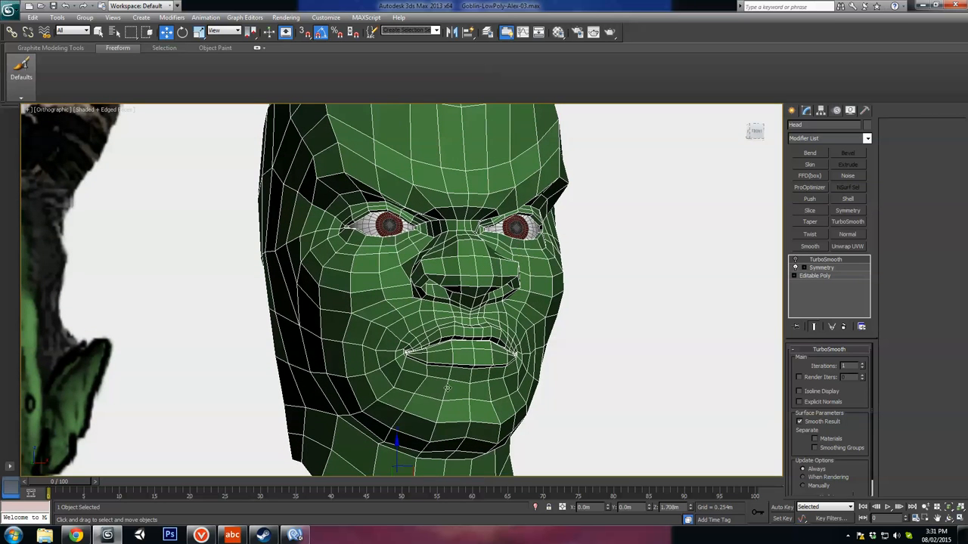
pyautogui.keyDown('alt'); pyautogui.moveTo(447, 388); pyautogui.dragTo(474, 357, button='middle'); pyautogui.keyUp('alt')
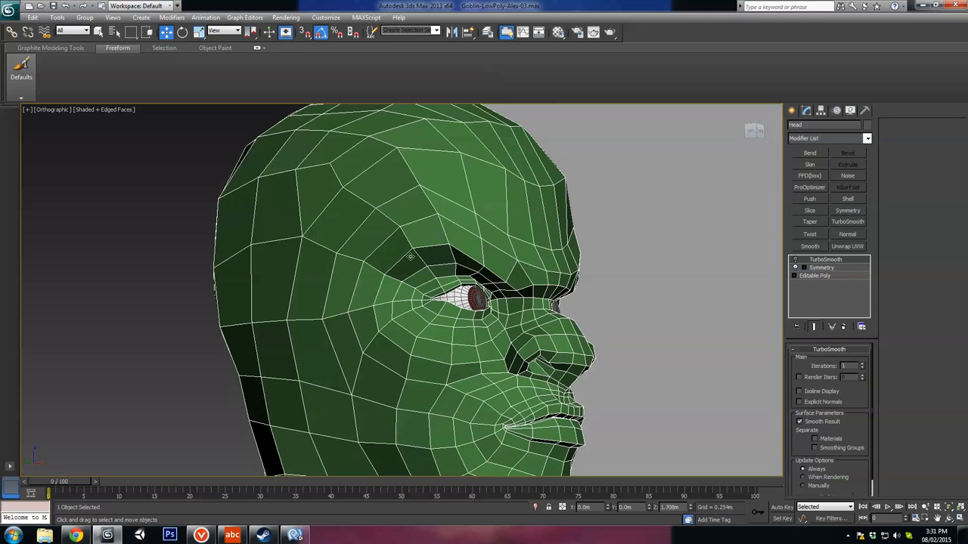
pyautogui.keyDown('alt'); pyautogui.moveTo(435, 244); pyautogui.dragTo(485, 262, button='middle'); pyautogui.keyUp('alt')
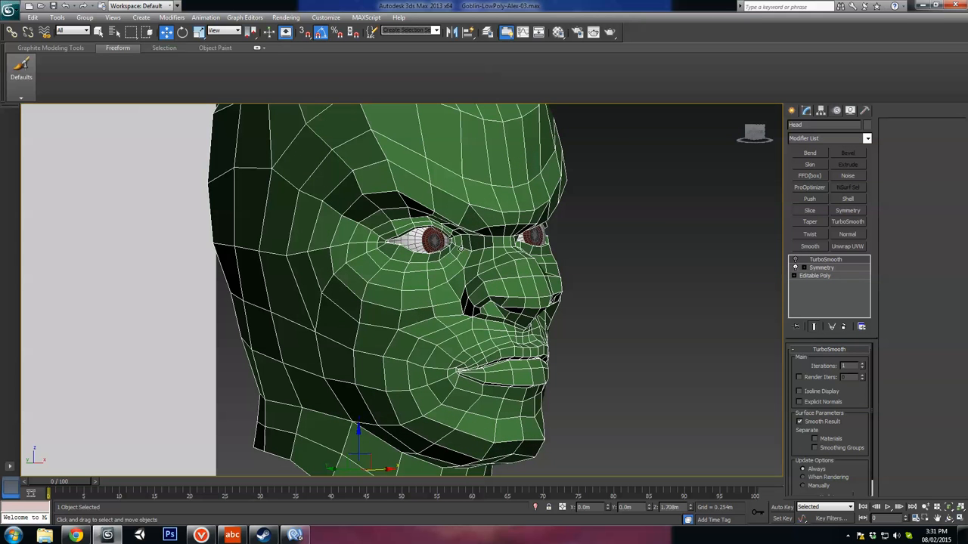
pyautogui.keyDown('alt'); pyautogui.moveTo(523, 318); pyautogui.dragTo(464, 320, button='middle'); pyautogui.keyUp('alt')
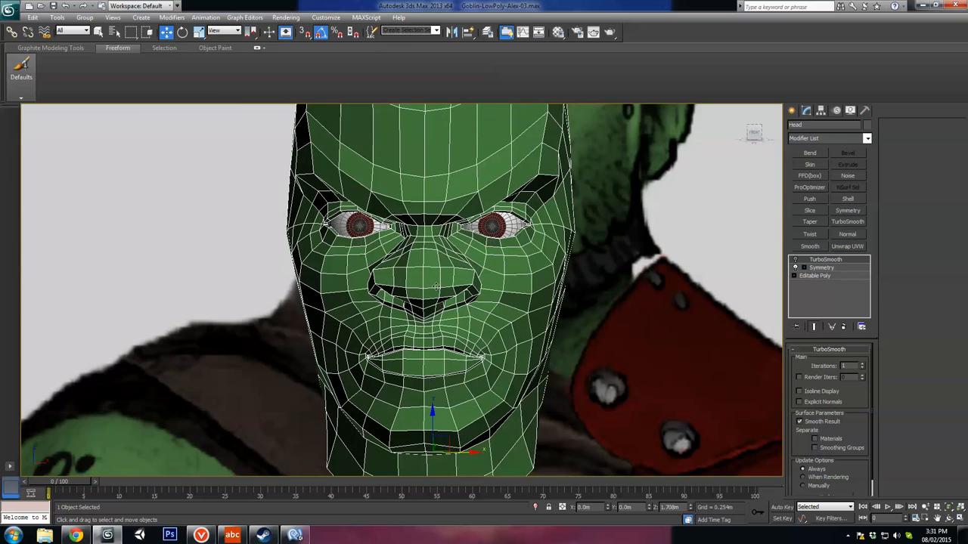
pyautogui.keyDown('alt'); pyautogui.moveTo(435, 286); pyautogui.dragTo(498, 253, button='middle'); pyautogui.keyUp('alt')
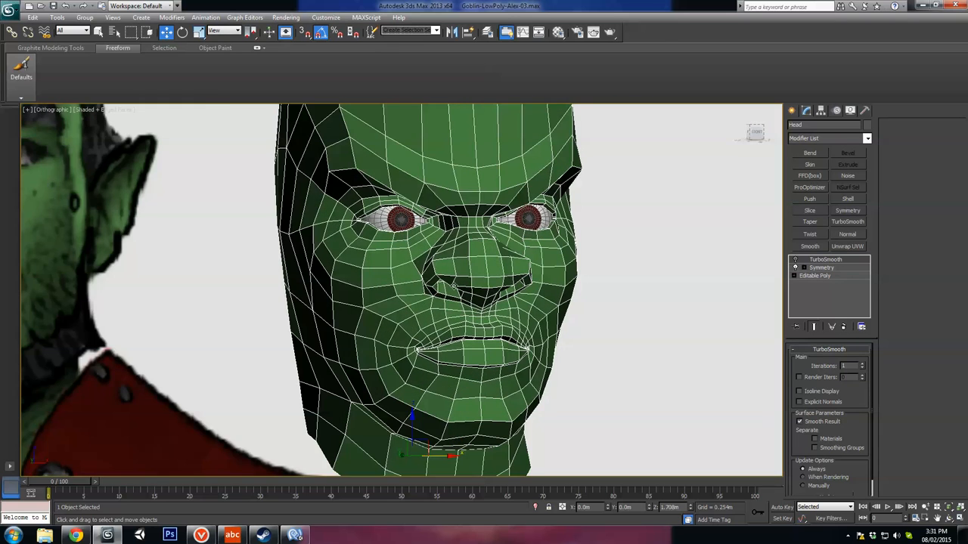
pyautogui.keyDown('alt'); pyautogui.moveTo(453, 286); pyautogui.dragTo(475, 294, button='middle'); pyautogui.keyUp('alt')
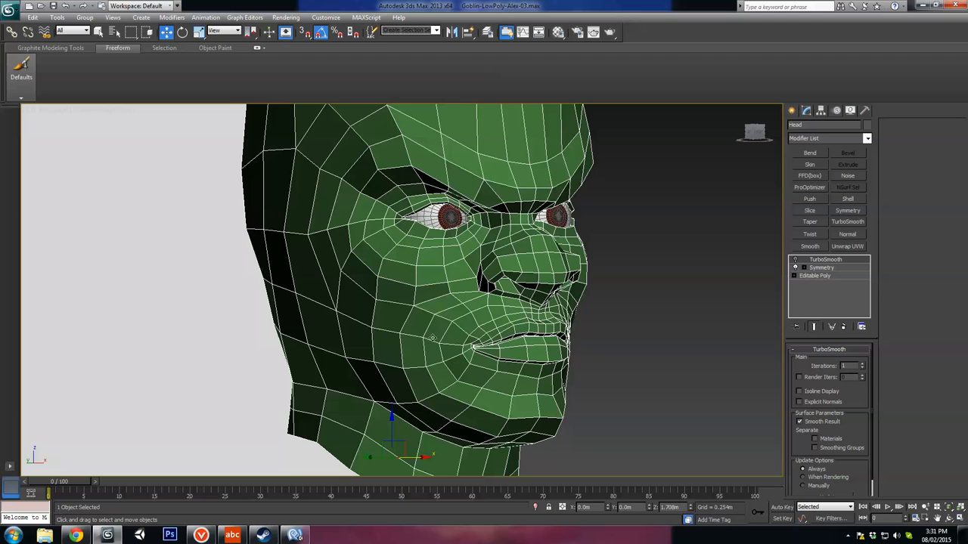
# Step: At the Editable Poly's vertex level, select the two midline vertices at the base of the nose and move them up slightly
pyautogui.scroll(3, 477, 265)
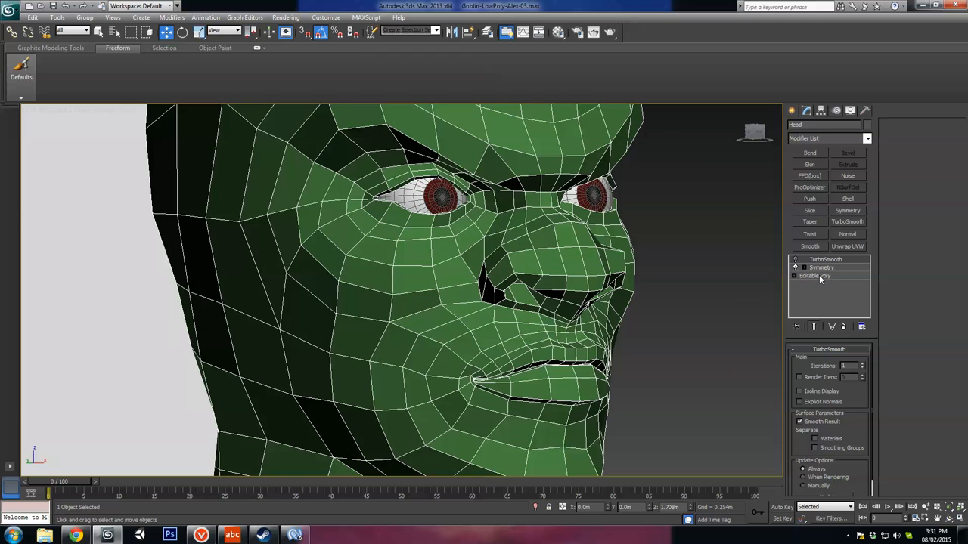
pyautogui.click(817, 276)
pyautogui.press('1')
pyautogui.scroll(3, 498, 300)
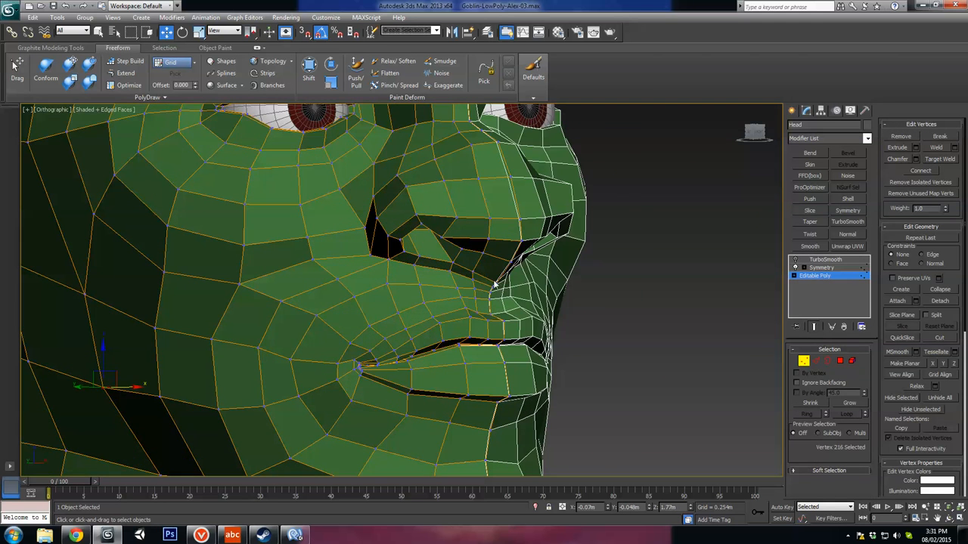
pyautogui.click(494, 285)
pyautogui.keyDown('ctrl'); pyautogui.click(490, 291); pyautogui.keyUp('ctrl')
pyautogui.keyDown('alt'); pyautogui.moveTo(514, 284); pyautogui.dragTo(494, 268, button='middle'); pyautogui.keyUp('alt')
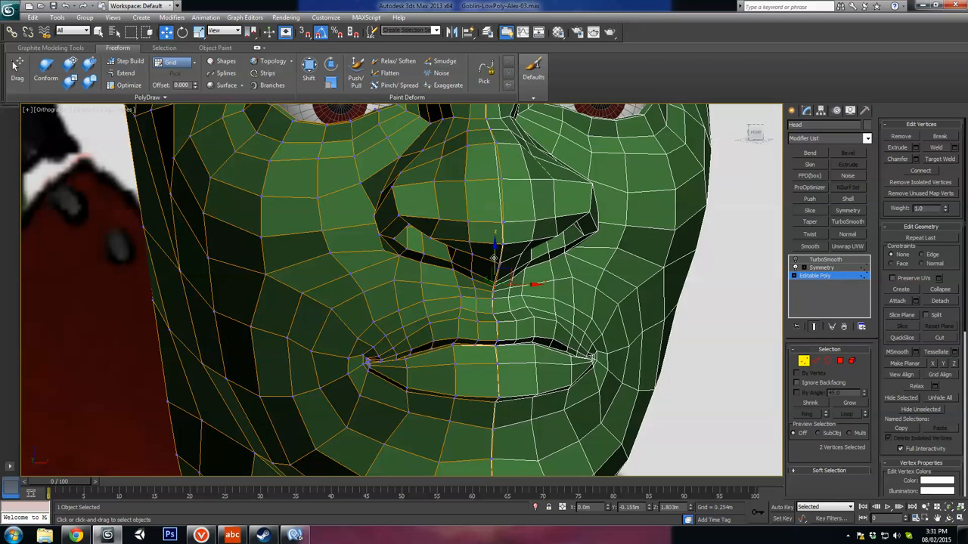
pyautogui.moveTo(493, 259); pyautogui.dragTo(493, 250)
# Step: Nudge individual midline vertices between the nose base and upper lip, plus one at the nose tip, to refine the profile
pyautogui.click(493, 292)
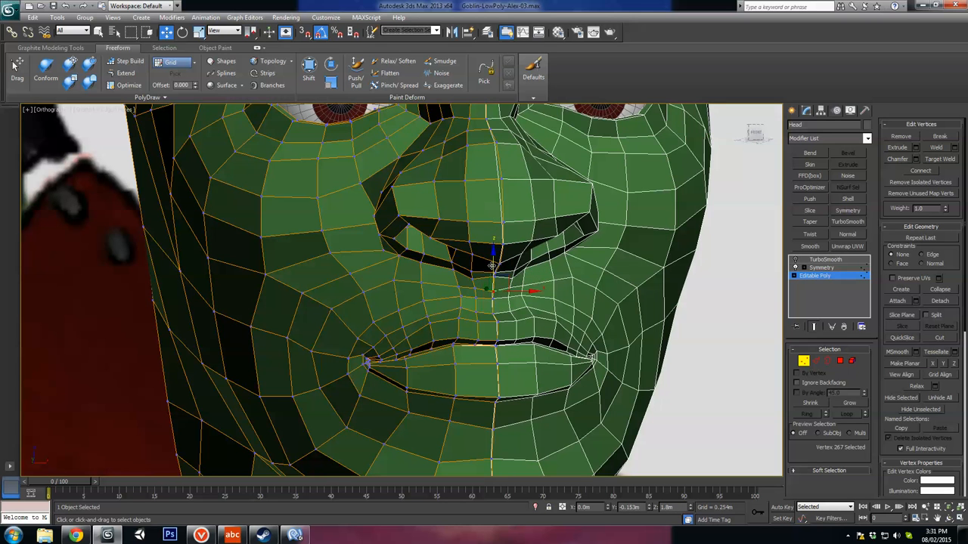
pyautogui.keyDown('alt'); pyautogui.moveTo(479, 281); pyautogui.dragTo(535, 297, button='middle'); pyautogui.keyUp('alt')
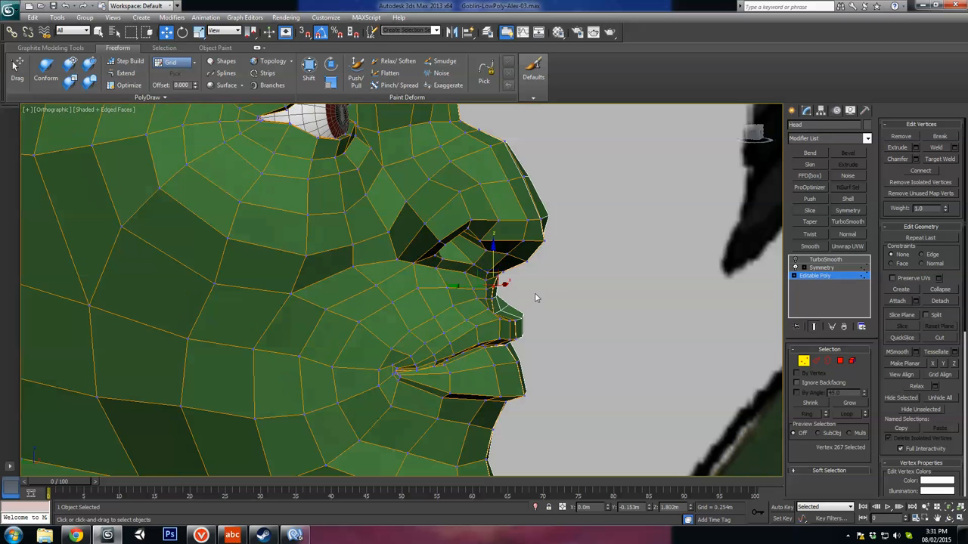
pyautogui.moveTo(471, 287); pyautogui.dragTo(466, 299)
pyautogui.click(490, 300)
pyautogui.keyDown('alt'); pyautogui.moveTo(497, 308); pyautogui.dragTo(680, 295, button='middle'); pyautogui.keyUp('alt')
pyautogui.click(492, 246)
pyautogui.keyDown('alt'); pyautogui.moveTo(760, 308); pyautogui.dragTo(572, 270, button='middle'); pyautogui.keyUp('alt')
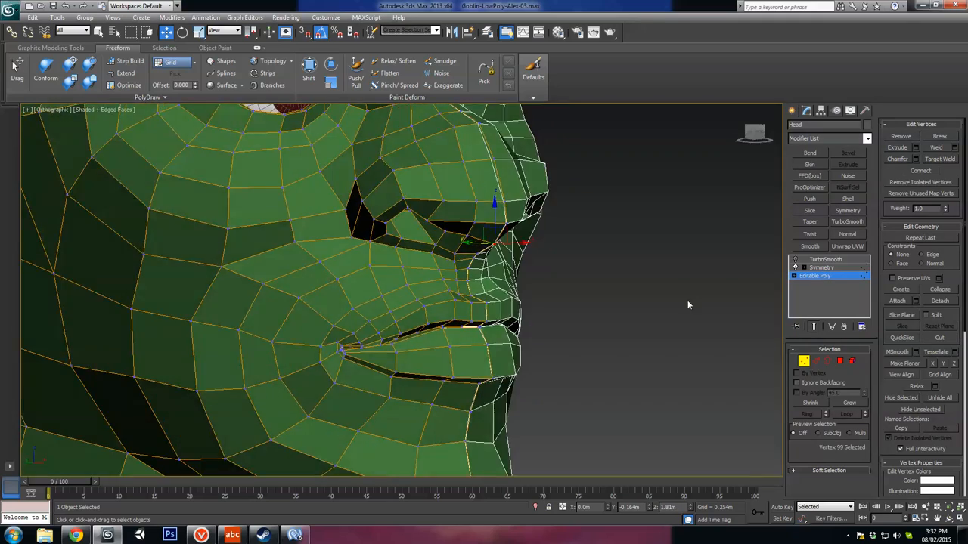
pyautogui.keyDown('alt'); pyautogui.moveTo(686, 305); pyautogui.dragTo(495, 252, button='middle'); pyautogui.keyUp('alt')
pyautogui.moveTo(453, 229); pyautogui.dragTo(456, 228)
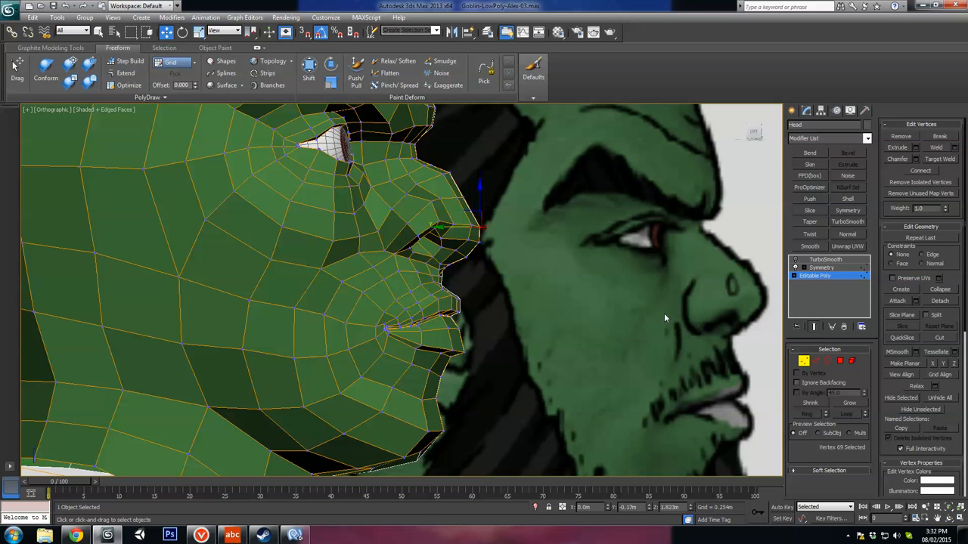
# Step: Leave vertex level, re-enable TurboSmooth on the head and hide its edged faces to show the smoothed surface
pyautogui.click(803, 361)
pyautogui.click(795, 260)
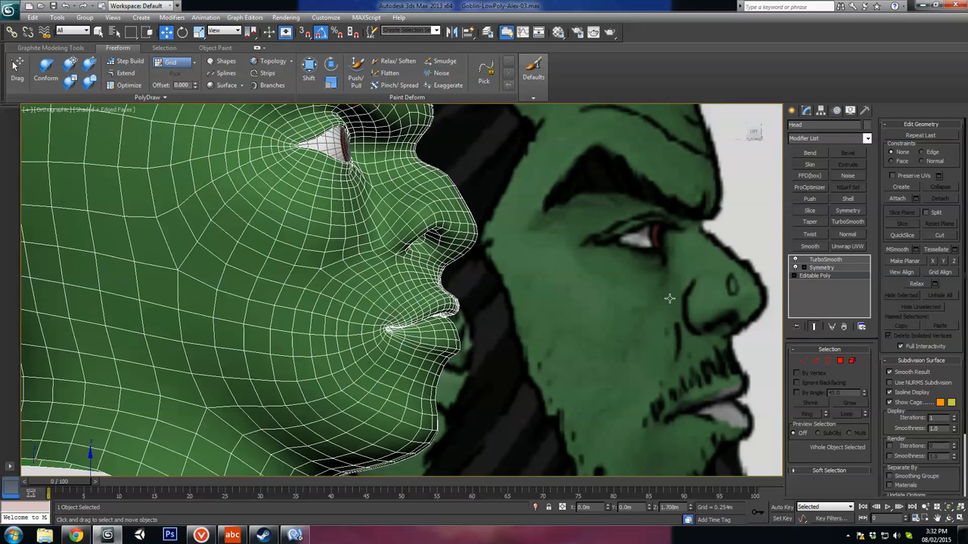
pyautogui.scroll(-2, 527, 284)
pyautogui.press('F4')
pyautogui.scroll(-2, 537, 311)
pyautogui.keyDown('alt'); pyautogui.moveTo(532, 323); pyautogui.dragTo(512, 364, button='middle'); pyautogui.keyUp('alt')
pyautogui.moveTo(453, 231); pyautogui.dragTo(463, 242, button='middle')
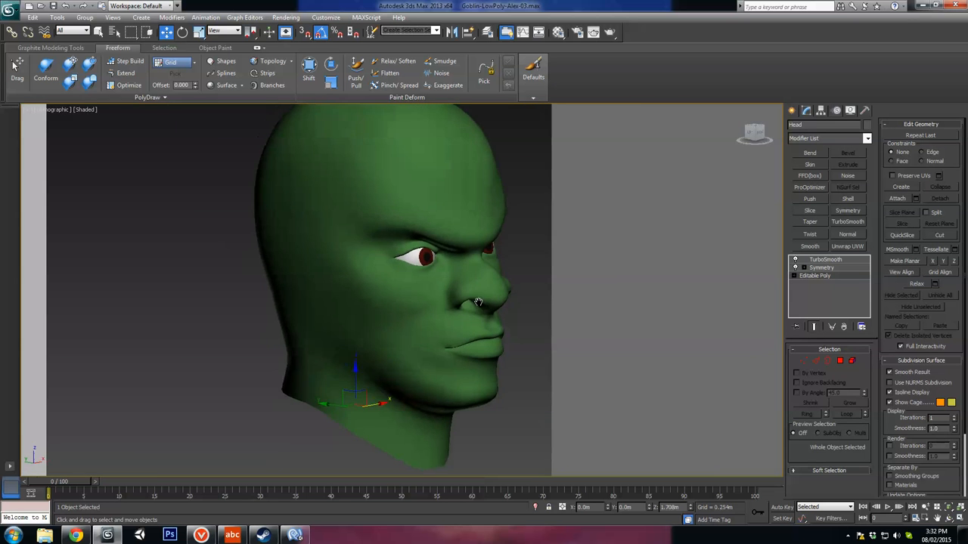
# Step: Compare the smoothed head with the front reference art from front and three-quarter angles, checking brow, nose, mouth and overall proportions
pyautogui.scroll(-5, 473, 250)
pyautogui.moveTo(533, 306); pyautogui.dragTo(755, 308, button='middle')
pyautogui.keyDown('alt'); pyautogui.moveTo(590, 342); pyautogui.dragTo(517, 345, button='middle'); pyautogui.keyUp('alt')
pyautogui.click(452, 247)
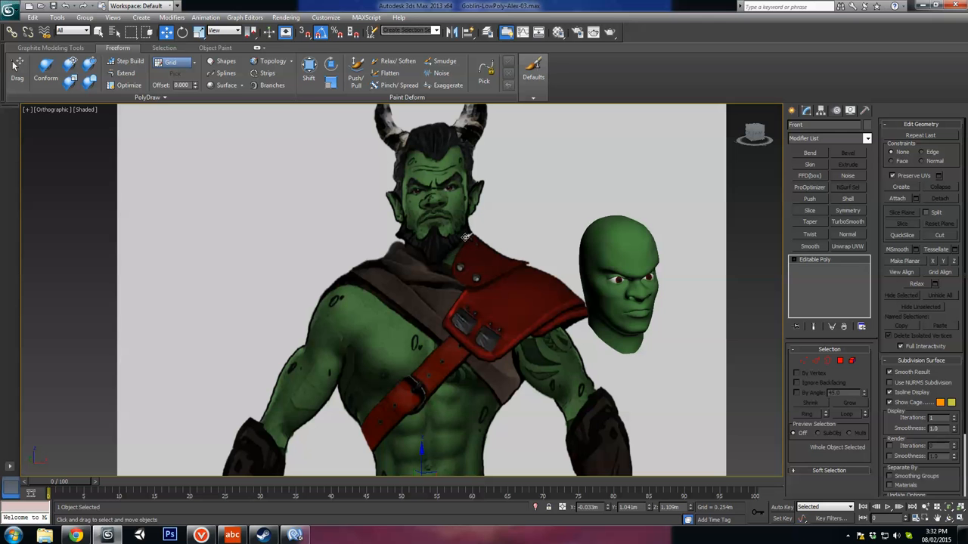
pyautogui.keyDown('alt'); pyautogui.moveTo(475, 186); pyautogui.dragTo(467, 206, button='middle'); pyautogui.keyUp('alt')
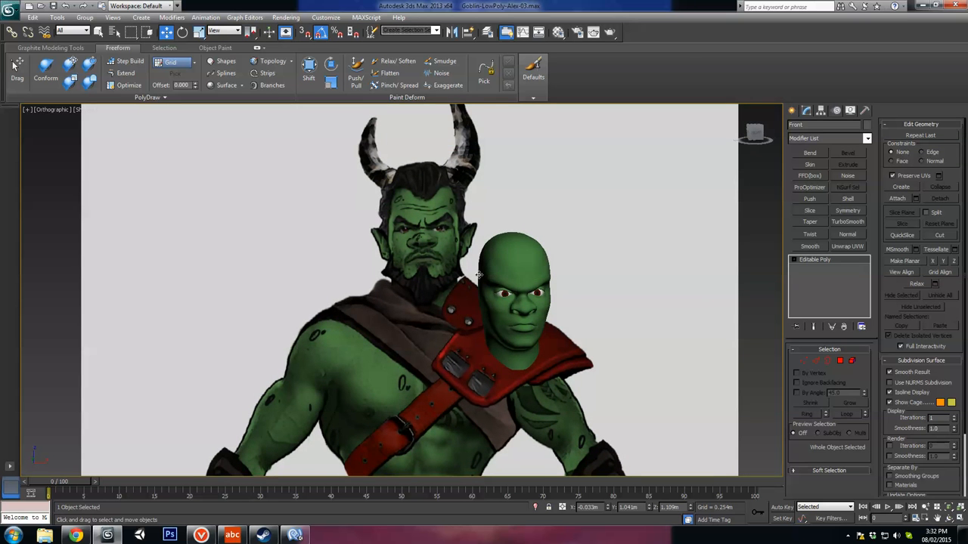
pyautogui.keyDown('alt'); pyautogui.moveTo(478, 274); pyautogui.dragTo(418, 223, button='middle'); pyautogui.keyUp('alt')
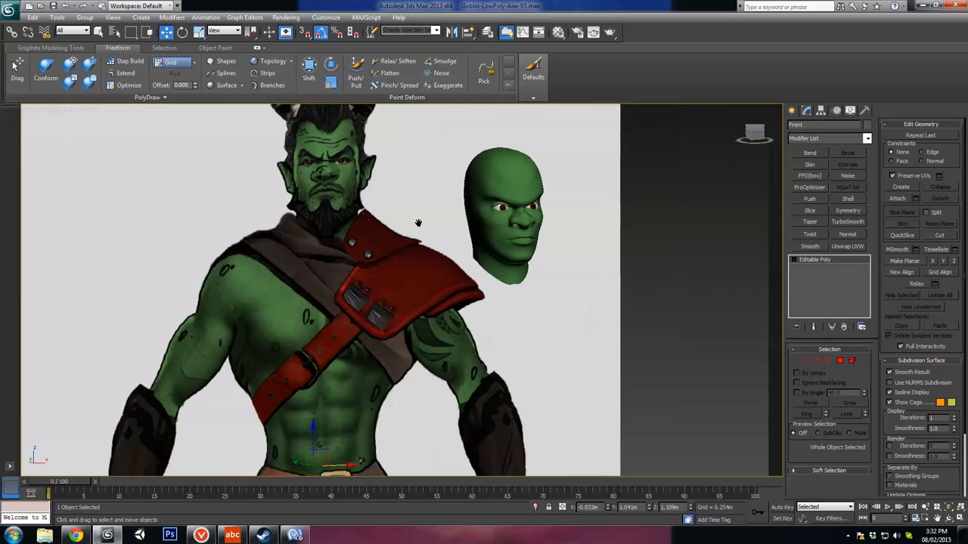
pyautogui.scroll(-3, 506, 254)
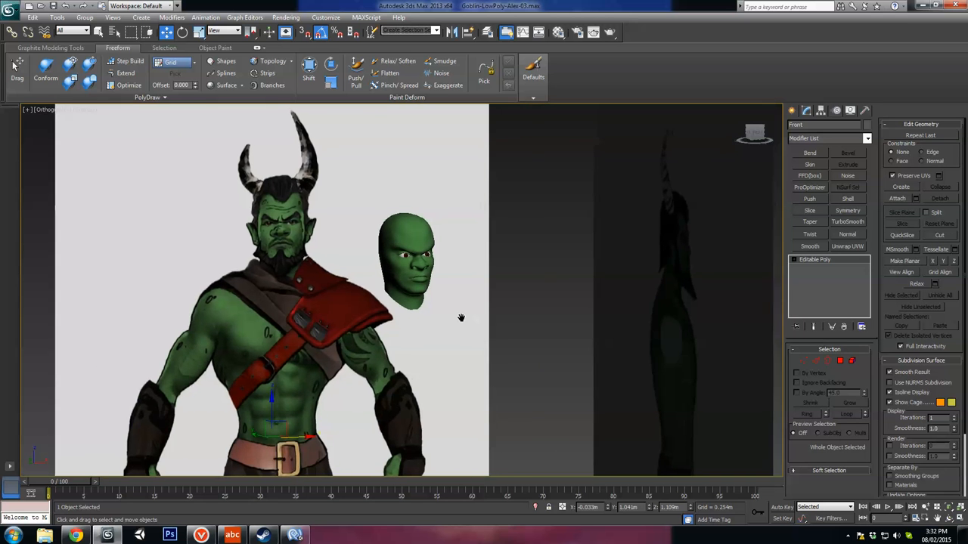
pyautogui.scroll(5, 375, 255)
pyautogui.moveTo(413, 270); pyautogui.dragTo(427, 277, button='middle')
pyautogui.click(427, 277)
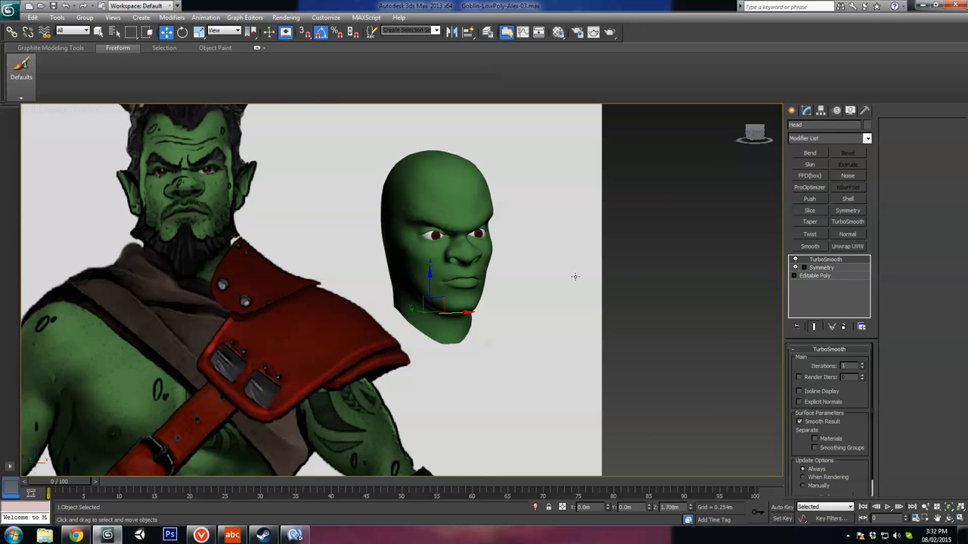
pyautogui.keyDown('alt'); pyautogui.moveTo(576, 276); pyautogui.dragTo(505, 291, button='middle'); pyautogui.keyUp('alt')
pyautogui.scroll(3, 505, 291)
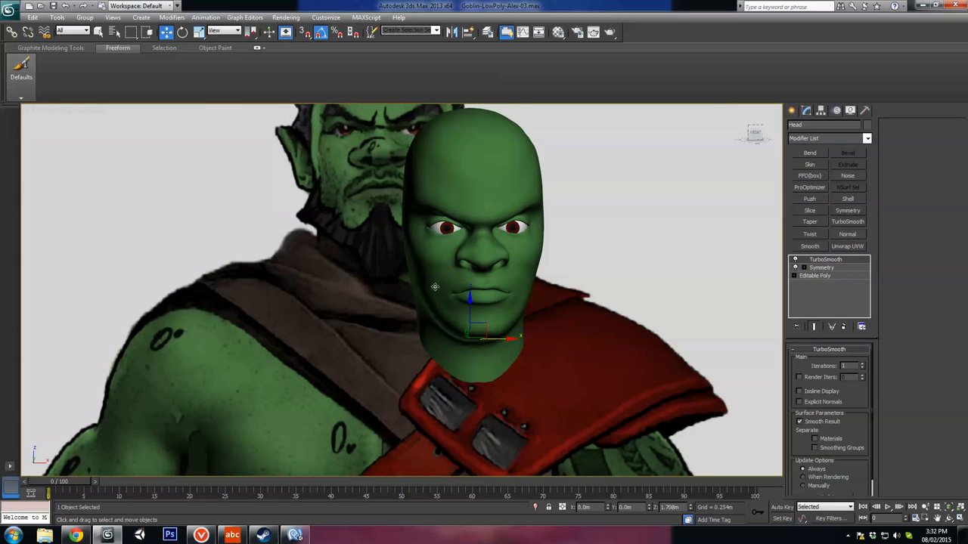
pyautogui.keyDown('alt'); pyautogui.moveTo(435, 287); pyautogui.dragTo(451, 270, button='middle'); pyautogui.keyUp('alt')
pyautogui.scroll(-2, 514, 222)
pyautogui.scroll(2, 508, 280)
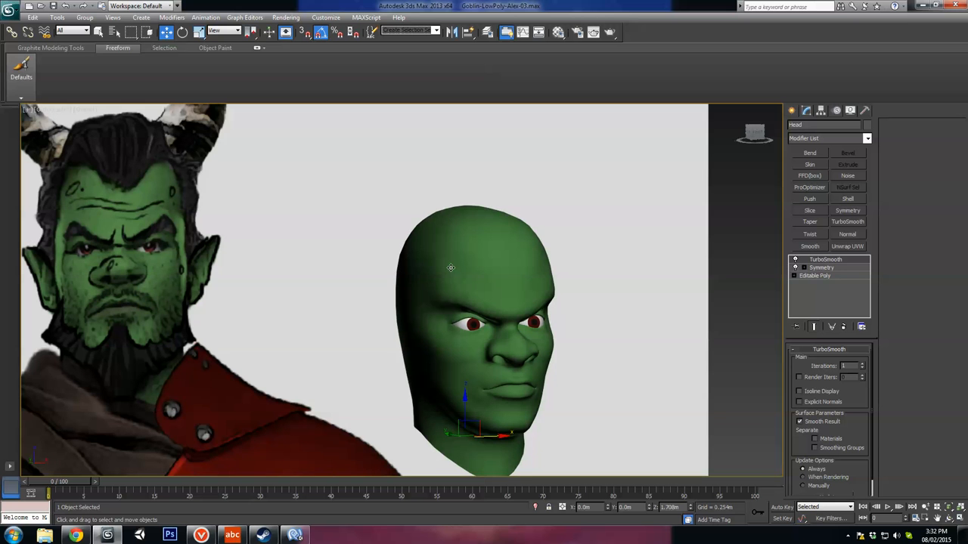
# Step: Switch off the head's TurboSmooth modifier and return to its Editable Poly base
pyautogui.click(795, 261)
pyautogui.moveTo(639, 359); pyautogui.dragTo(620, 305, button='middle')
pyautogui.keyDown('alt'); pyautogui.moveTo(616, 326); pyautogui.dragTo(509, 329, button='middle'); pyautogui.keyUp('alt')
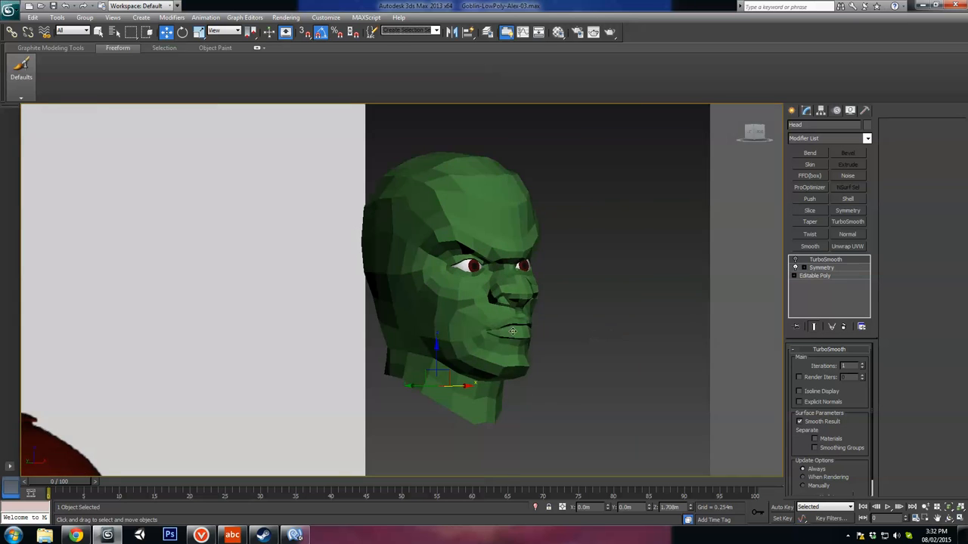
pyautogui.scroll(2, 509, 330)
pyautogui.click(834, 275)
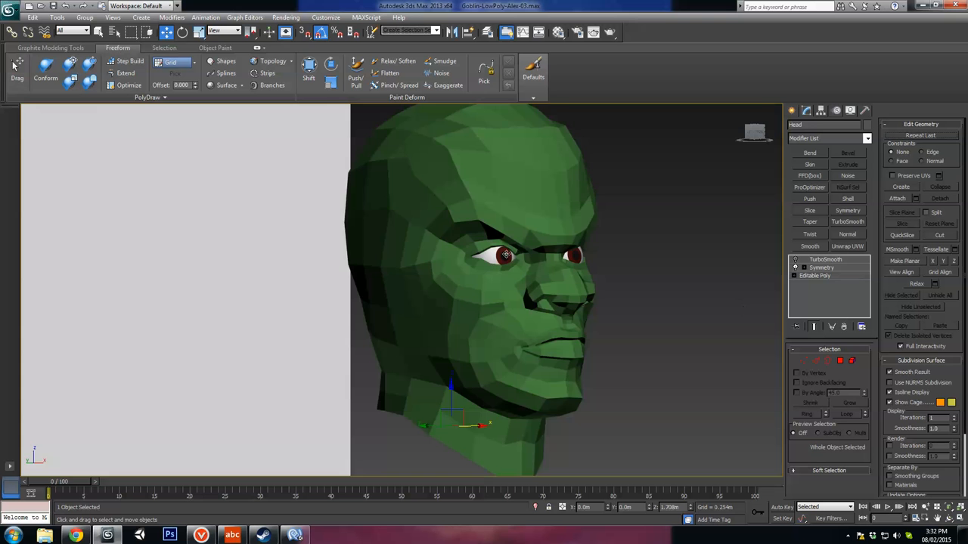
pyautogui.keyDown('alt'); pyautogui.moveTo(586, 205); pyautogui.dragTo(478, 194, button='middle'); pyautogui.keyUp('alt')
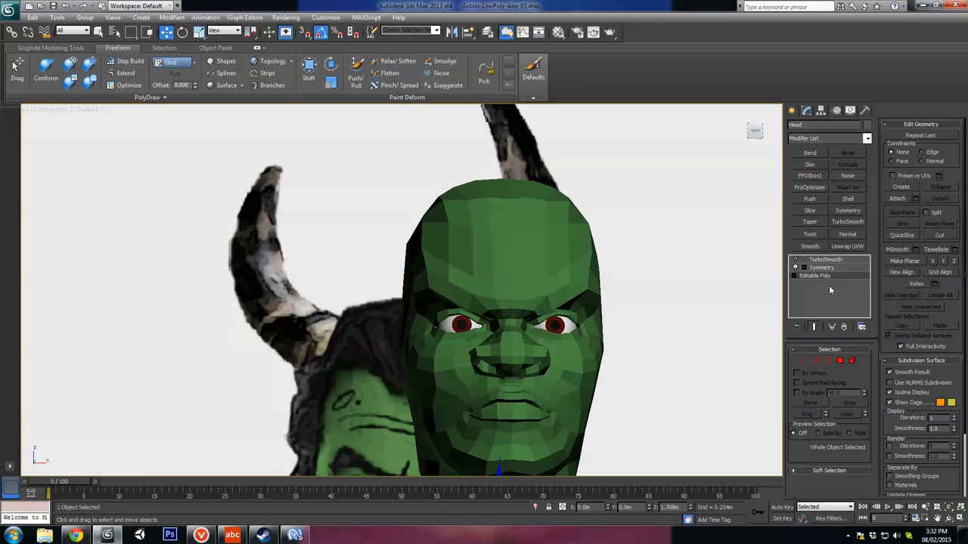
# Step: At vertex level, adjust vertices along the upper forehead and two lower ones near the midline, then leave vertex level
pyautogui.click(803, 361)
pyautogui.click(446, 184)
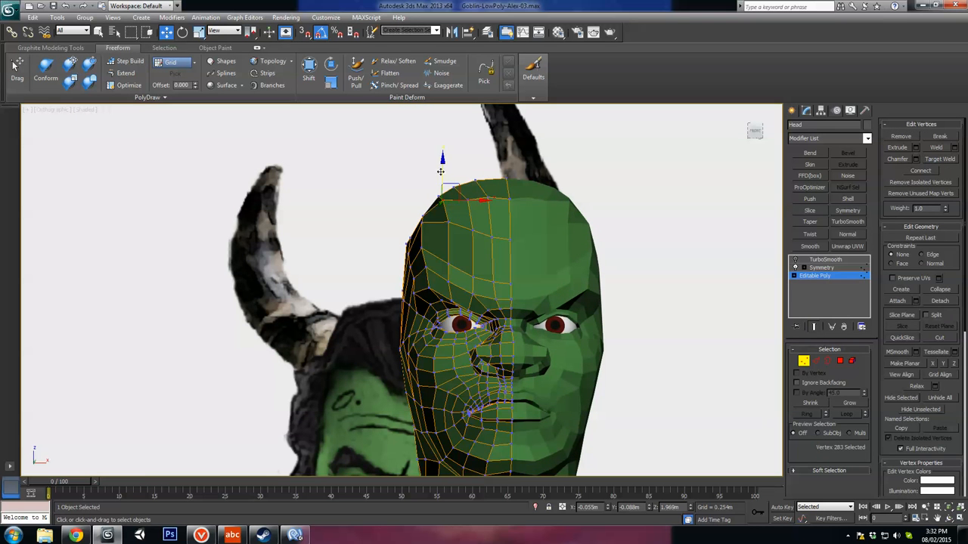
pyautogui.click(467, 181)
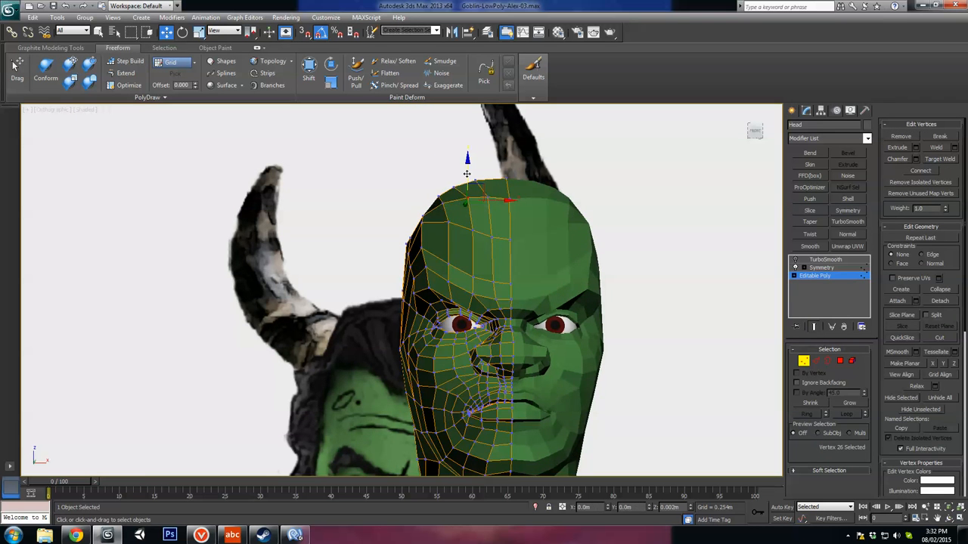
pyautogui.click(507, 199)
pyautogui.keyDown('alt'); pyautogui.moveTo(510, 200); pyautogui.dragTo(495, 250, button='middle'); pyautogui.keyUp('alt')
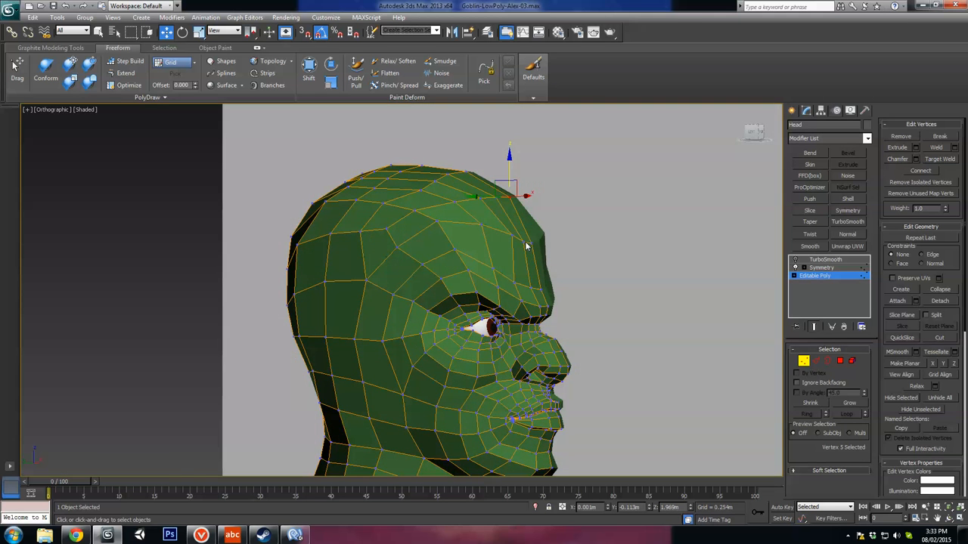
pyautogui.click(526, 243)
pyautogui.keyDown('ctrl'); pyautogui.click(532, 243); pyautogui.keyUp('ctrl')
pyautogui.keyDown('alt'); pyautogui.moveTo(569, 250); pyautogui.dragTo(506, 240, button='middle'); pyautogui.keyUp('alt')
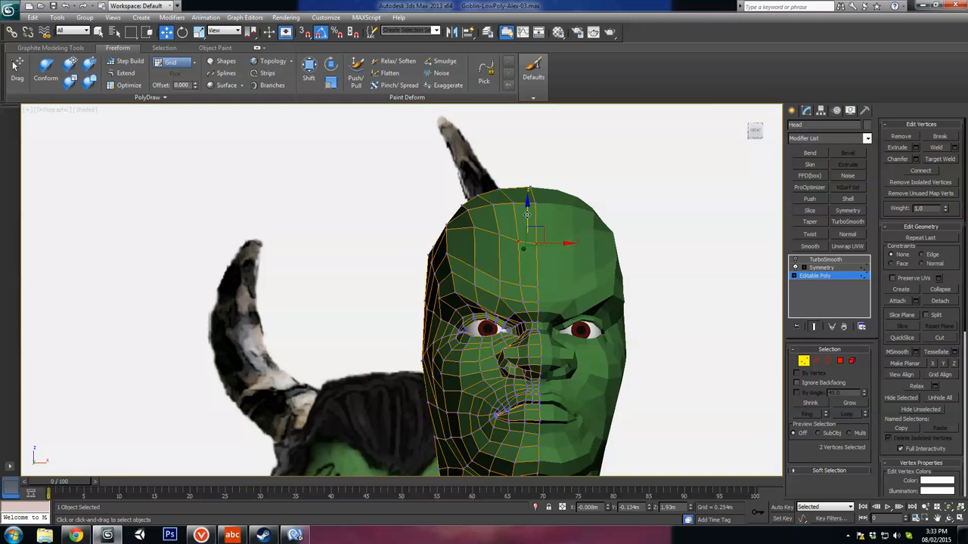
pyautogui.click(803, 361)
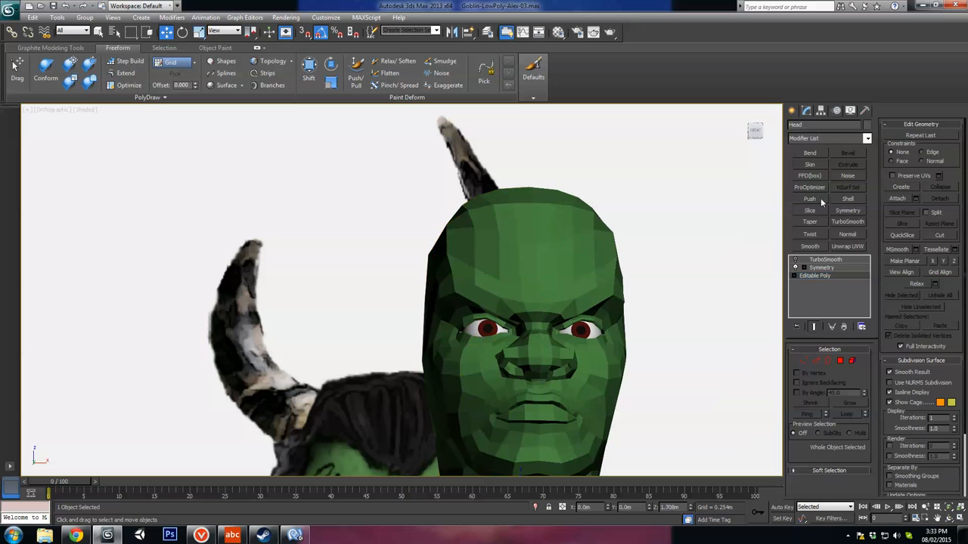
# Step: Add a Smooth modifier above the Editable Poly, with Auto Smooth on and a threshold of 113.1, to preview soft shading
pyautogui.click(819, 246)
pyautogui.click(805, 363)
pyautogui.moveTo(651, 344)
pyautogui.mouseDown(button='middle')
pyautogui.moveTo(648, 290)
pyautogui.moveTo(661, 300)
pyautogui.moveTo(651, 298)
pyautogui.mouseUp(button='middle')
pyautogui.moveTo(858, 381); pyautogui.dragTo(849, 520)
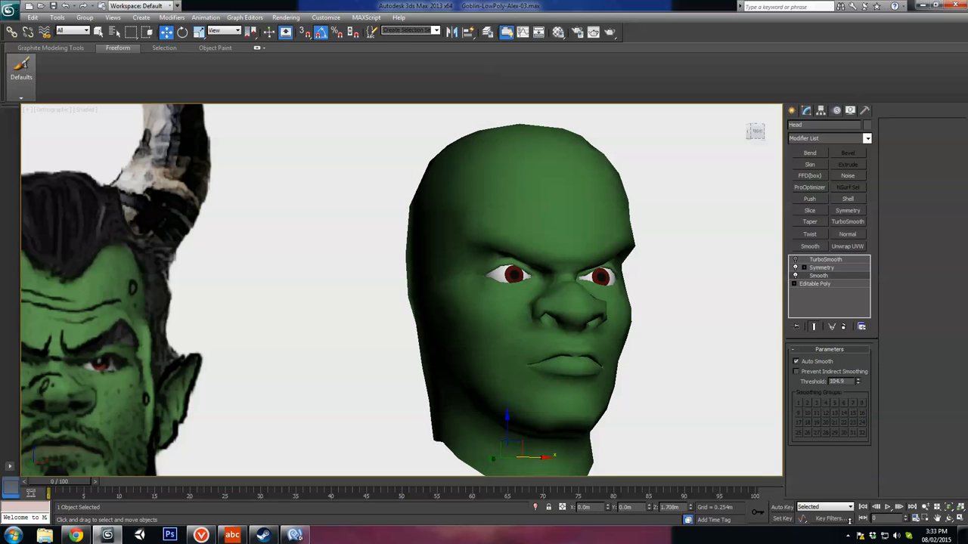
pyautogui.moveTo(518, 345)
pyautogui.keyDown('alt'); pyautogui.mouseDown(button='middle')
pyautogui.moveTo(436, 338)
pyautogui.moveTo(583, 337)
pyautogui.moveTo(552, 350)
pyautogui.moveTo(570, 355)
pyautogui.moveTo(540, 341)
pyautogui.moveTo(511, 362)
pyautogui.moveTo(529, 355)
pyautogui.mouseUp(button='middle'); pyautogui.keyUp('alt')
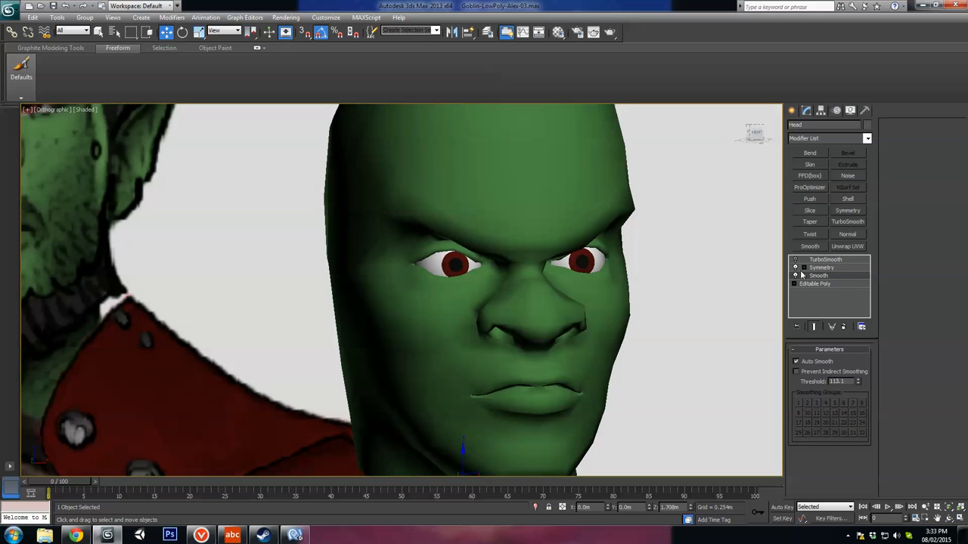
# Step: Disable the Smooth modifier and remove it from the head's modifier stack
pyautogui.click(794, 276)
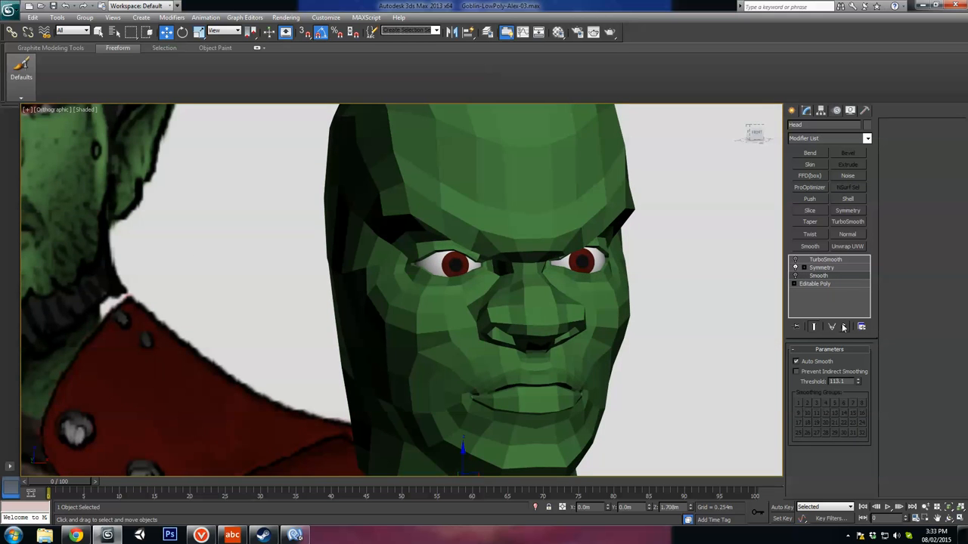
pyautogui.click(843, 327)
pyautogui.click(813, 328)
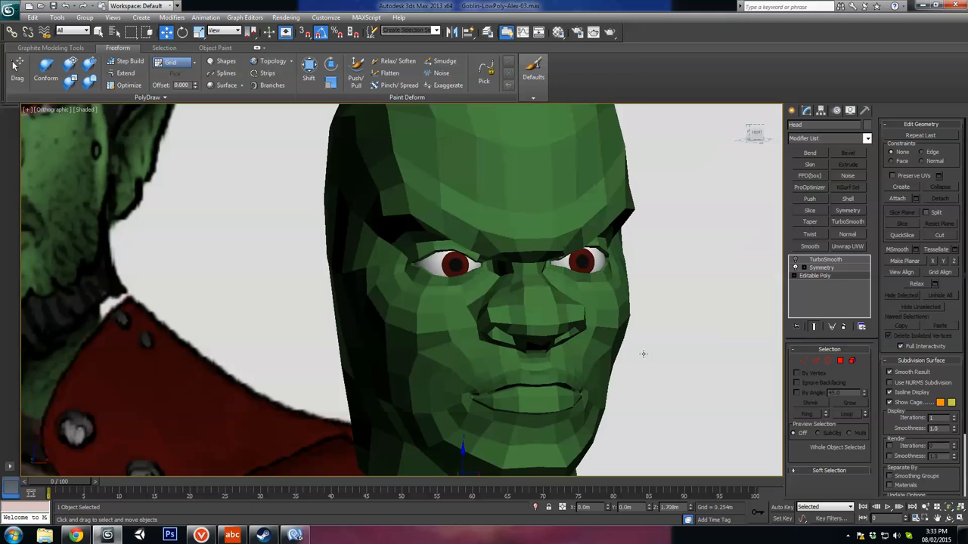
# Step: Examine the faceted head from several angles beside the front and side references, checking the cheek, jaw and chin shapes
pyautogui.scroll(-5, 540, 365)
pyautogui.keyDown('alt'); pyautogui.moveTo(540, 365); pyautogui.dragTo(542, 390, button='middle'); pyautogui.keyUp('alt')
pyautogui.scroll(5, 564, 379)
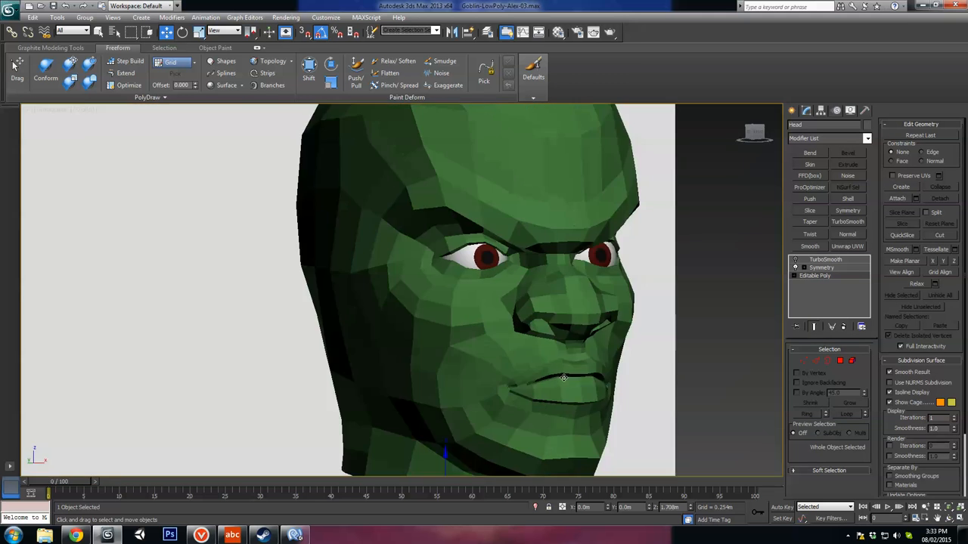
pyautogui.scroll(-8, 300, 343)
pyautogui.moveTo(300, 343)
pyautogui.keyDown('alt'); pyautogui.mouseDown(button='middle')
pyautogui.moveTo(350, 346)
pyautogui.moveTo(318, 339)
pyautogui.mouseUp(button='middle'); pyautogui.keyUp('alt')
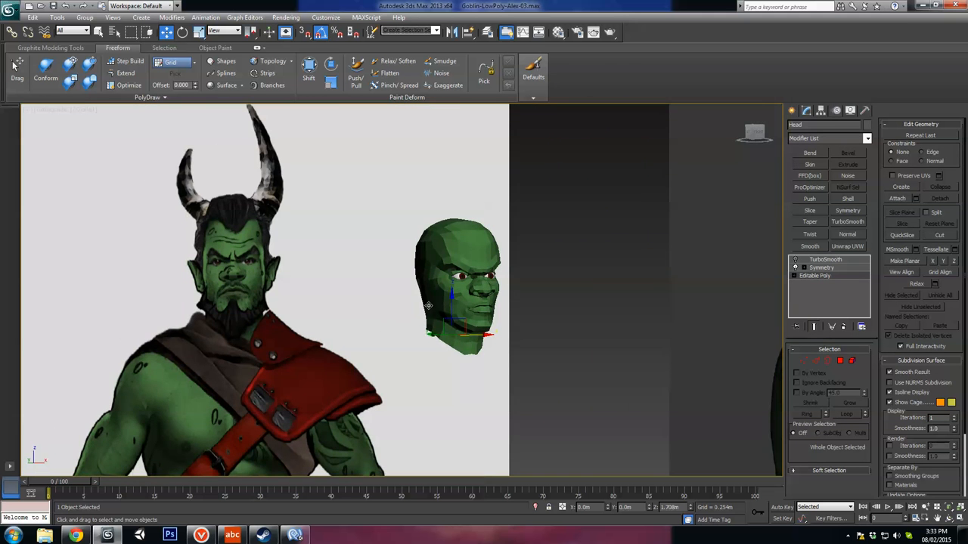
pyautogui.keyDown('alt'); pyautogui.moveTo(447, 294); pyautogui.dragTo(502, 311, button='middle'); pyautogui.keyUp('alt')
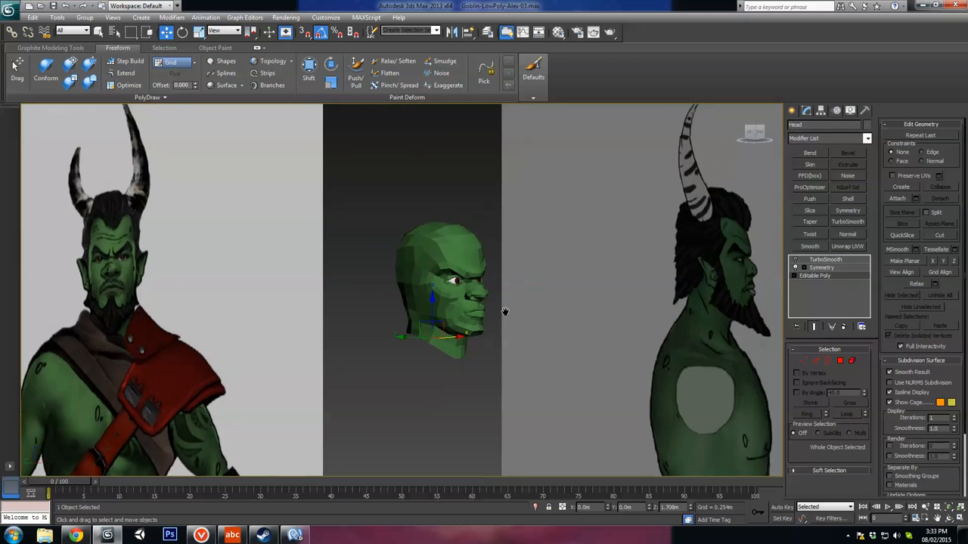
pyautogui.scroll(5, 503, 310)
pyautogui.keyDown('alt'); pyautogui.moveTo(572, 360); pyautogui.dragTo(556, 378, button='middle'); pyautogui.keyUp('alt')
pyautogui.scroll(4, 542, 366)
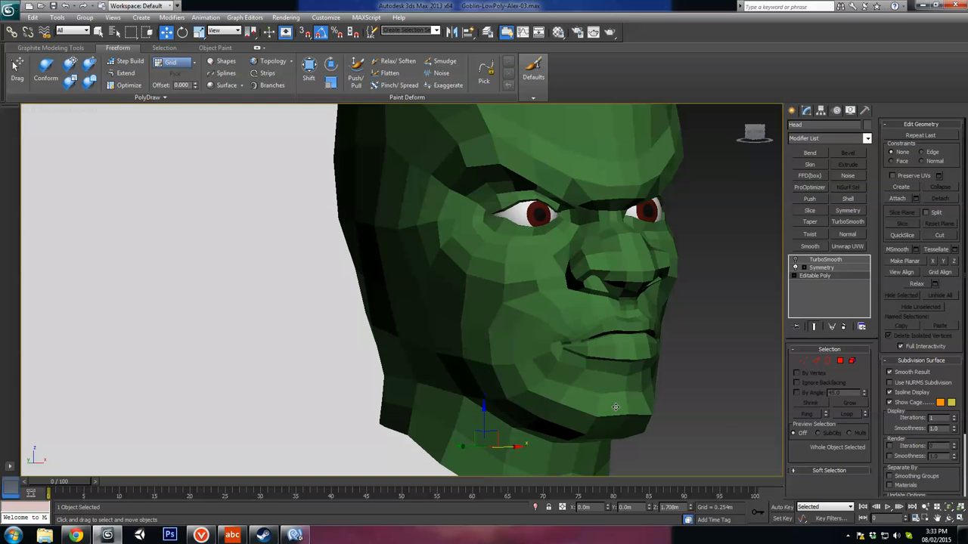
pyautogui.scroll(-5, 482, 342)
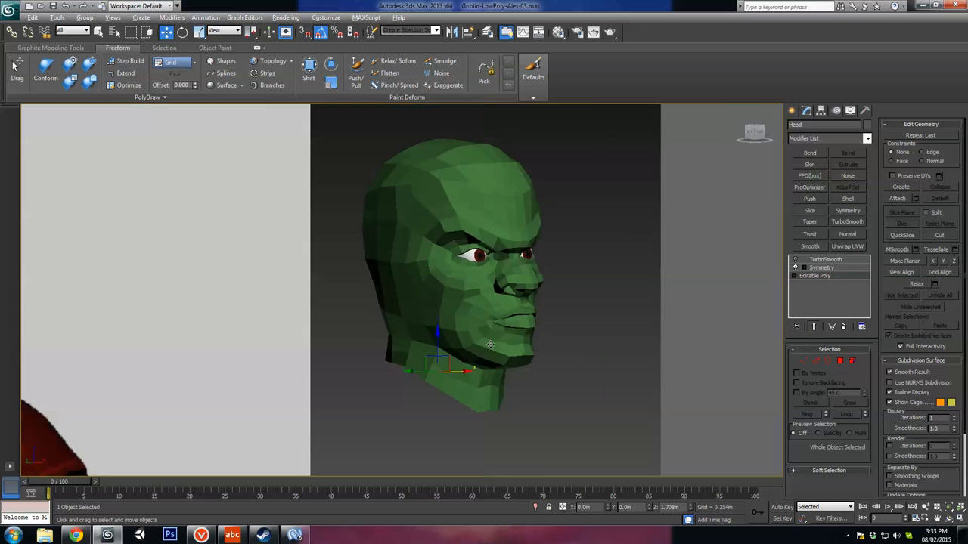
pyautogui.keyDown('alt'); pyautogui.moveTo(484, 342); pyautogui.dragTo(503, 355, button='middle'); pyautogui.keyUp('alt')
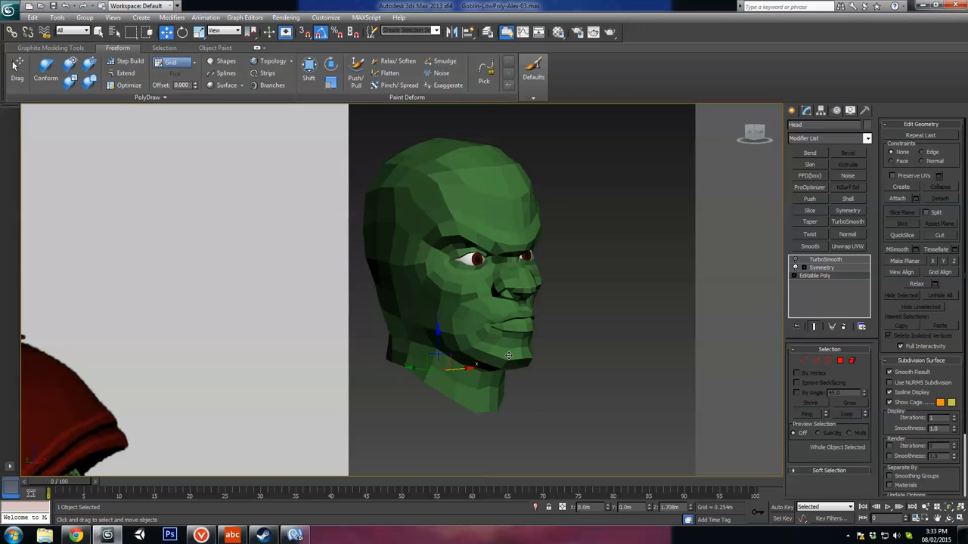
# Step: Frame the head in the left view, enter polygon level and make the mesh see-through over the side reference
pyautogui.press('l')
pyautogui.press('z')
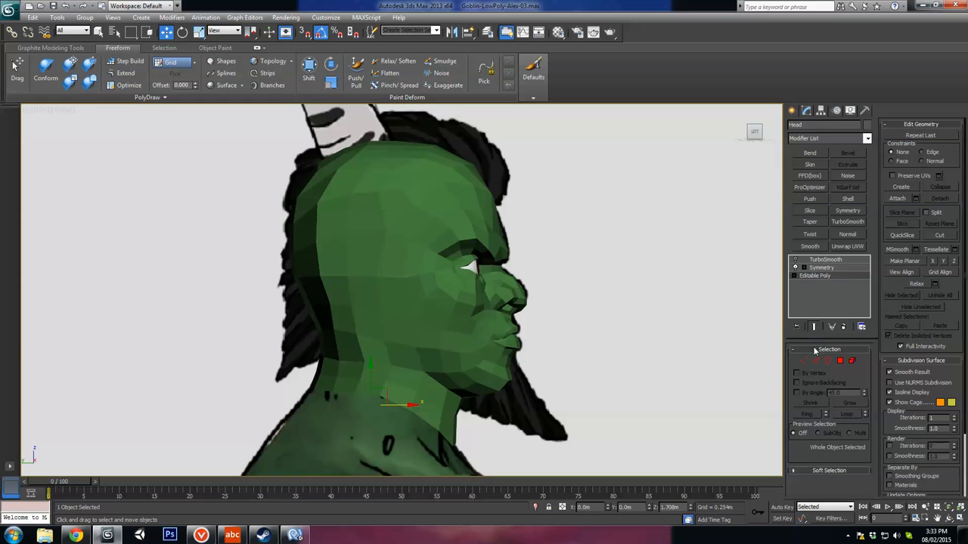
pyautogui.click(839, 360)
pyautogui.scroll(3, 529, 313)
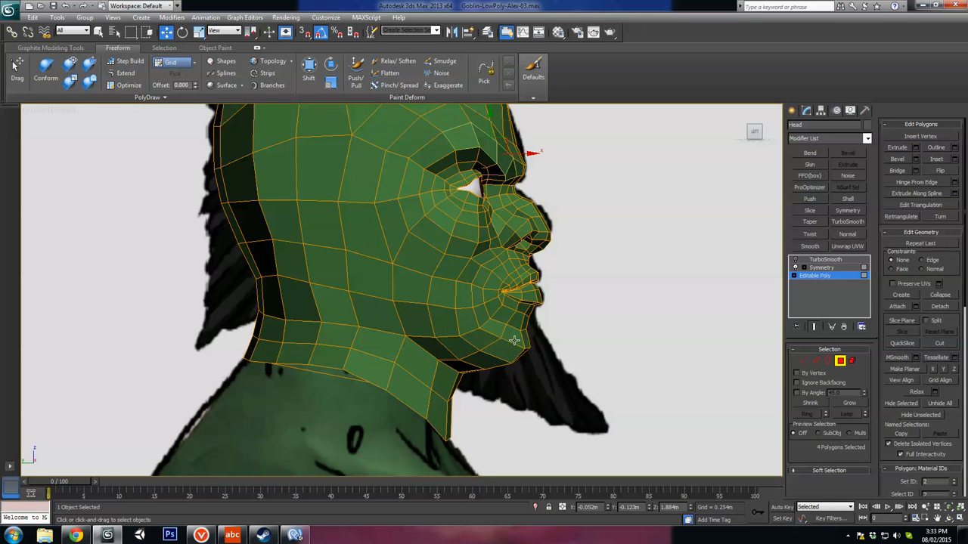
pyautogui.hotkey('alt', 'x')
pyautogui.scroll(2, 523, 282)
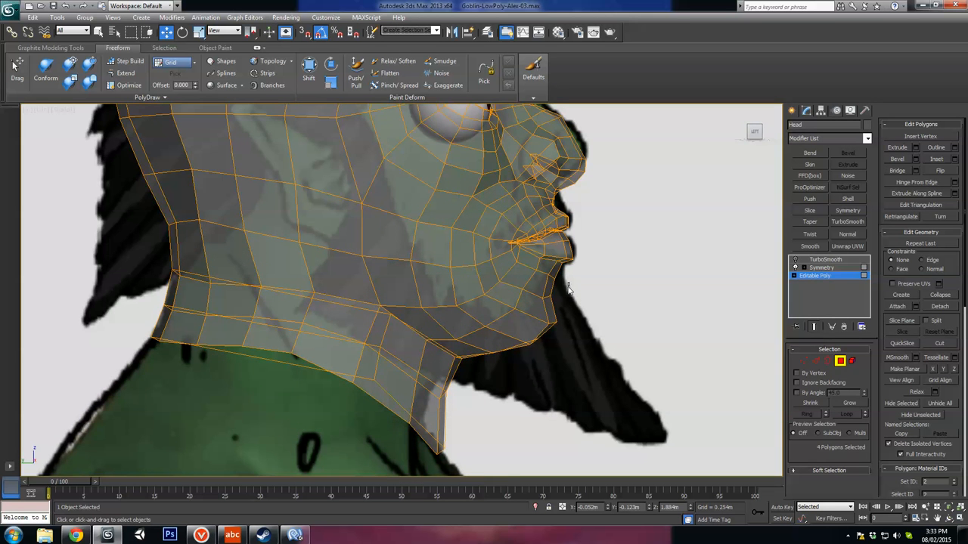
# Step: Add the polygons along the jaw, lower cheek and sideburn to the selection, following the beard area of the side reference
pyautogui.moveTo(568, 275); pyautogui.dragTo(478, 349)
pyautogui.keyDown('ctrl'); pyautogui.click(398, 293); pyautogui.keyUp('ctrl')
pyautogui.keyDown('ctrl'); pyautogui.click(350, 275); pyautogui.keyUp('ctrl')
pyautogui.keyDown('ctrl'); pyautogui.click(345, 240); pyautogui.keyUp('ctrl')
pyautogui.keyDown('ctrl'); pyautogui.click(383, 236); pyautogui.keyUp('ctrl')
pyautogui.keyDown('ctrl'); pyautogui.click(381, 200); pyautogui.keyUp('ctrl')
pyautogui.keyDown('ctrl'); pyautogui.click(364, 163); pyautogui.keyUp('ctrl')
pyautogui.moveTo(357, 163); pyautogui.dragTo(415, 253, button='middle')
pyautogui.keyDown('ctrl'); pyautogui.click(419, 175); pyautogui.keyUp('ctrl')
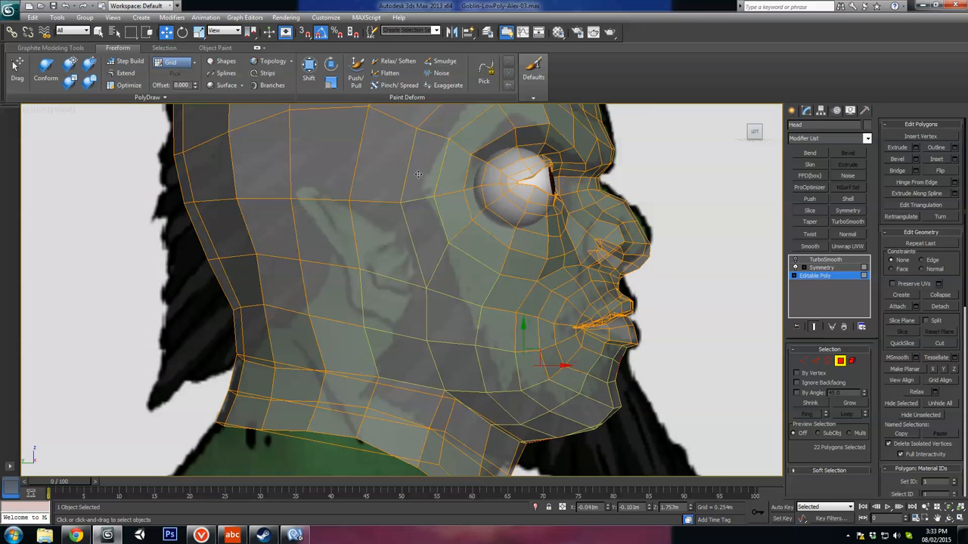
# Step: Extend the polygon selection up past the eye and temple along the reference's hairline
pyautogui.keyDown('ctrl'); pyautogui.click(394, 162); pyautogui.keyUp('ctrl')
pyautogui.moveTo(395, 165); pyautogui.dragTo(484, 265, button='middle')
pyautogui.keyDown('alt'); pyautogui.click(480, 311); pyautogui.keyUp('alt')
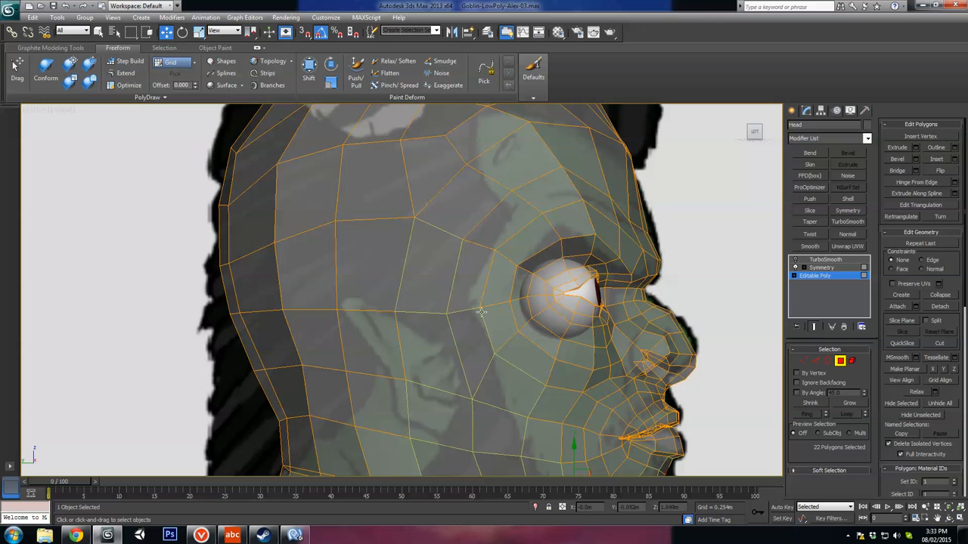
pyautogui.keyDown('ctrl'); pyautogui.click(464, 281); pyautogui.keyUp('ctrl')
pyautogui.keyDown('ctrl'); pyautogui.click(494, 221); pyautogui.keyUp('ctrl')
pyautogui.keyDown('ctrl'); pyautogui.click(469, 202); pyautogui.keyUp('ctrl')
pyautogui.keyDown('ctrl'); pyautogui.click(438, 163); pyautogui.keyUp('ctrl')
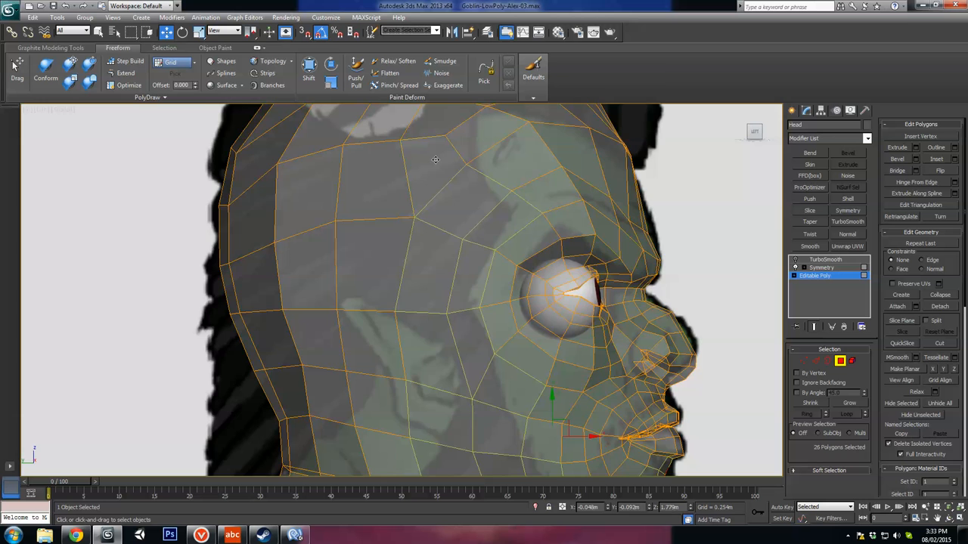
pyautogui.moveTo(447, 149); pyautogui.dragTo(455, 237, button='middle')
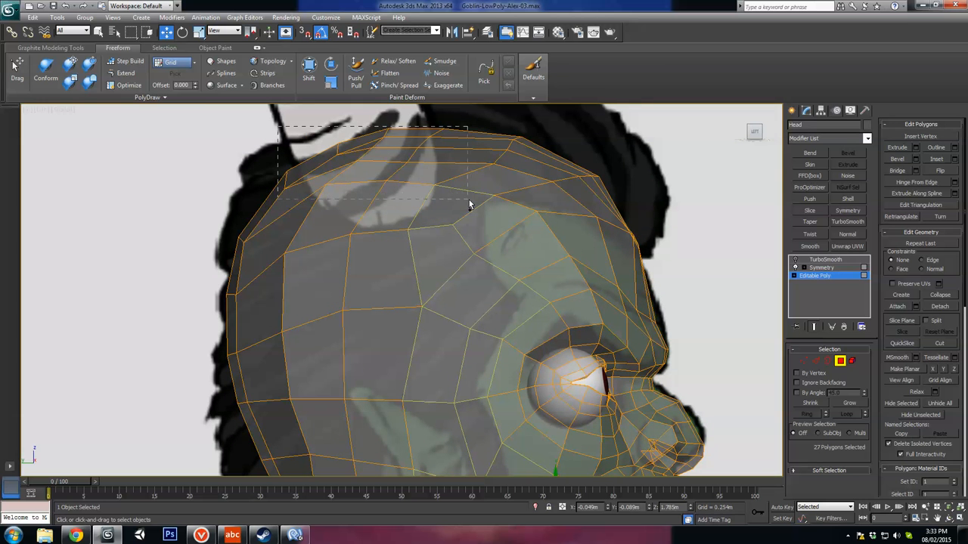
# Step: Add the polygons of the scalp and the back of the head to the selection
pyautogui.keyDown('ctrl'); pyautogui.moveTo(469, 204); pyautogui.dragTo(596, 168); pyautogui.keyUp('ctrl')
pyautogui.keyDown('ctrl'); pyautogui.moveTo(548, 201); pyautogui.dragTo(547, 199); pyautogui.keyUp('ctrl')
pyautogui.moveTo(562, 286); pyautogui.dragTo(572, 273, button='middle')
pyautogui.moveTo(363, 348); pyautogui.dragTo(408, 257, button='middle')
pyautogui.scroll(-3, 386, 241)
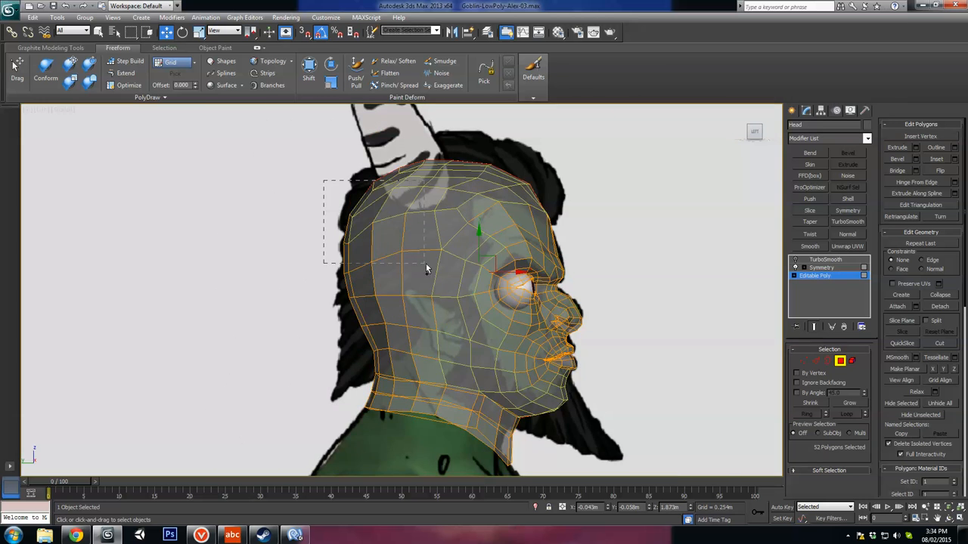
pyautogui.keyDown('ctrl'); pyautogui.moveTo(426, 269); pyautogui.dragTo(423, 269); pyautogui.keyUp('ctrl')
pyautogui.keyDown('ctrl'); pyautogui.moveTo(313, 251); pyautogui.dragTo(401, 368); pyautogui.keyUp('ctrl')
# Step: Turn off see-through, shade the selected faces and check the hair and beard selection around the ear, neck and chin
pyautogui.press('l')
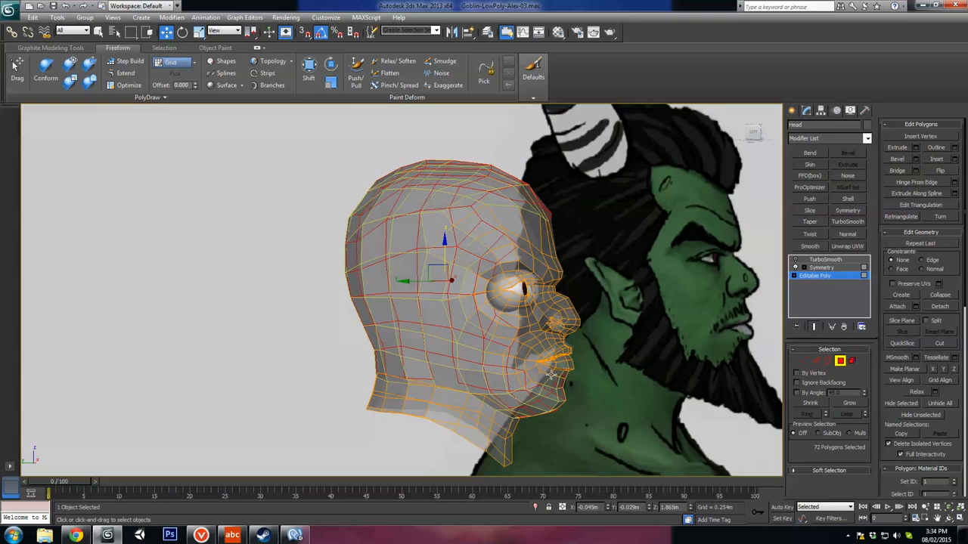
pyautogui.press('F2')
pyautogui.keyDown('alt'); pyautogui.moveTo(543, 351); pyautogui.dragTo(514, 366, button='middle'); pyautogui.keyUp('alt')
pyautogui.hotkey('alt', 'x')
pyautogui.keyDown('ctrl'); pyautogui.click(434, 327); pyautogui.keyUp('ctrl')
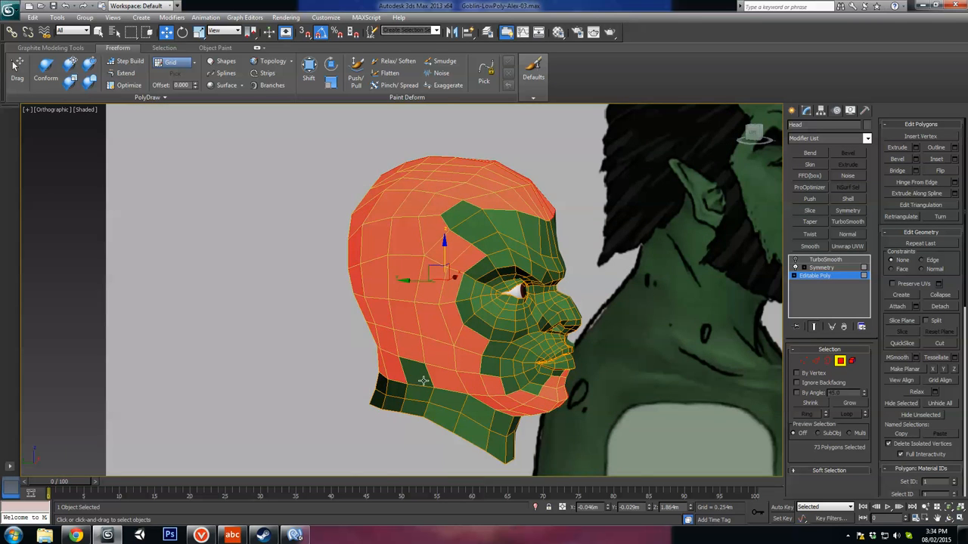
pyautogui.press('l')
pyautogui.keyDown('alt'); pyautogui.click(439, 324); pyautogui.keyUp('alt')
pyautogui.keyDown('alt'); pyautogui.moveTo(444, 337); pyautogui.dragTo(382, 348, button='middle'); pyautogui.keyUp('alt')
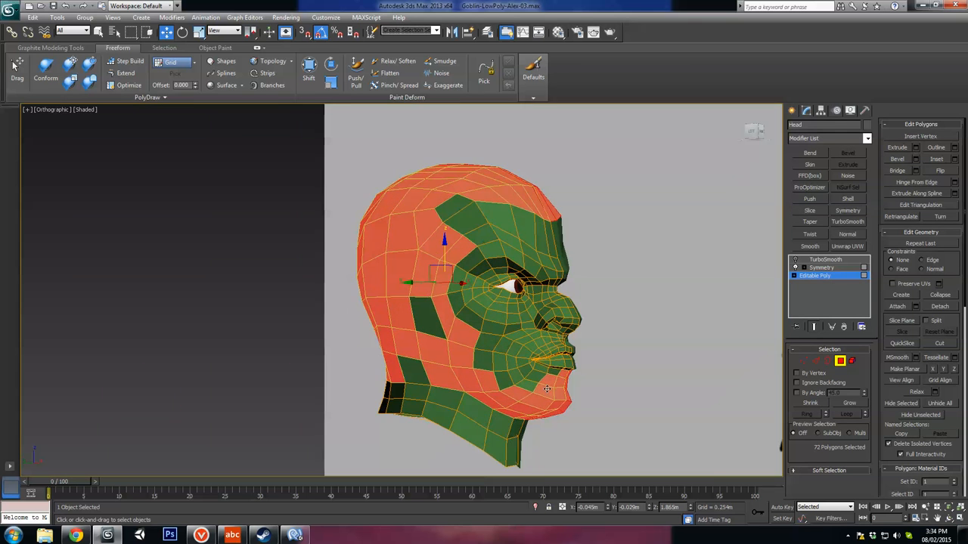
pyautogui.moveTo(528, 388); pyautogui.dragTo(537, 350, button='middle')
pyautogui.scroll(3, 537, 350)
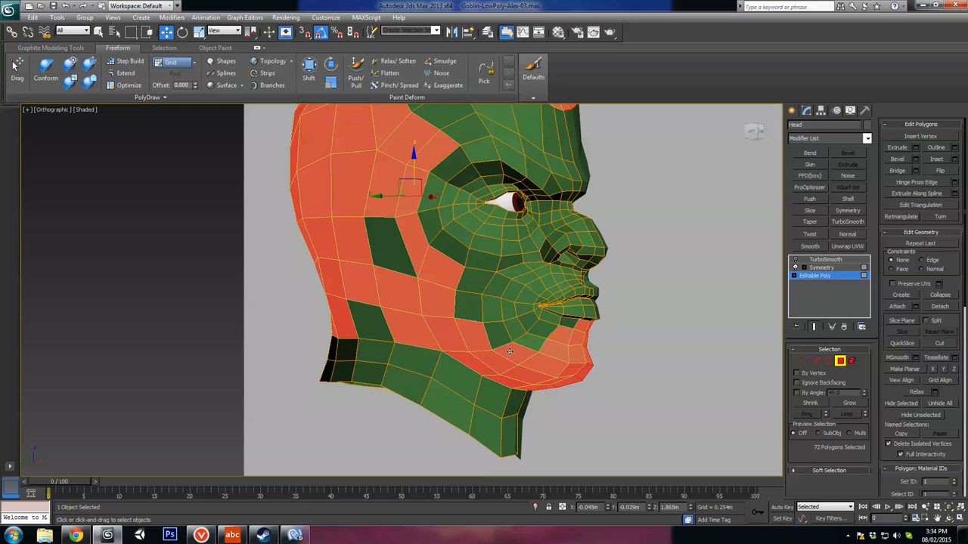
# Step: Detach the selected hair and beard polygons as a clone named Object002
pyautogui.click(939, 306)
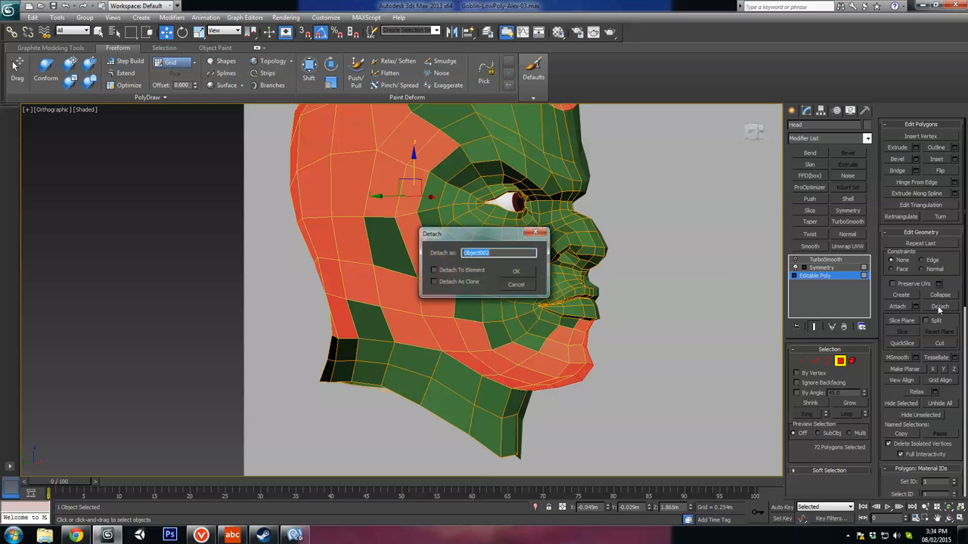
pyautogui.click(434, 281)
pyautogui.click(516, 271)
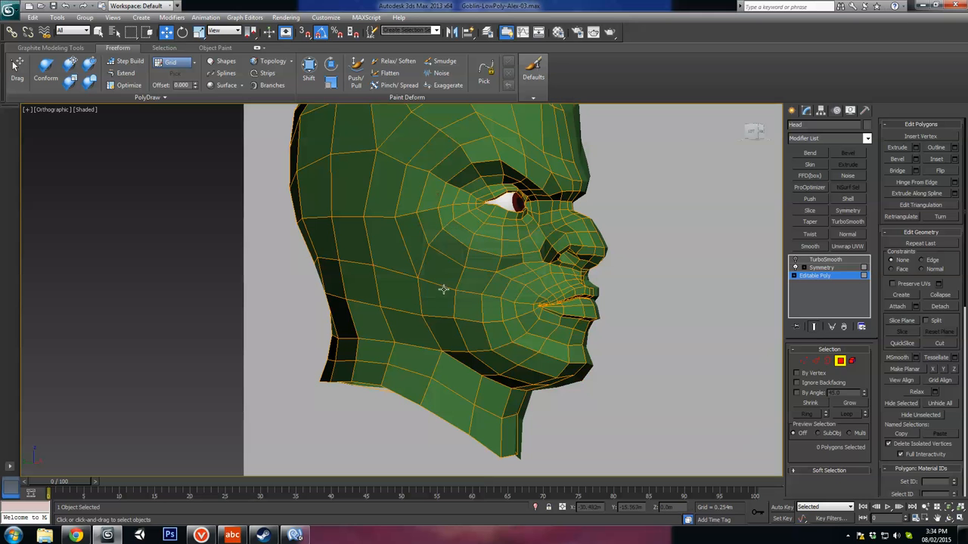
# Step: Leave polygon level on the head, select the detached hair shell and check its mesh in wireframe
pyautogui.click(839, 360)
pyautogui.click(466, 321)
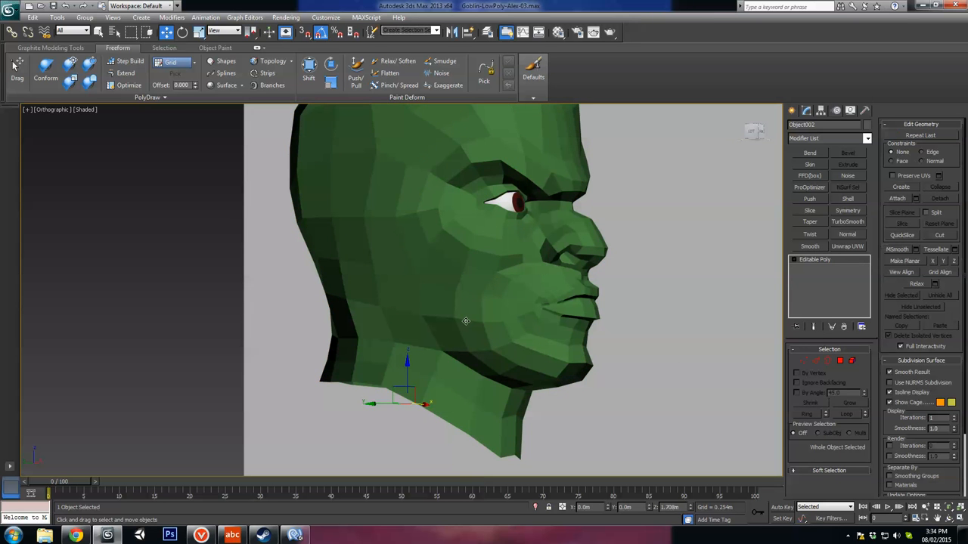
pyautogui.press('F3')
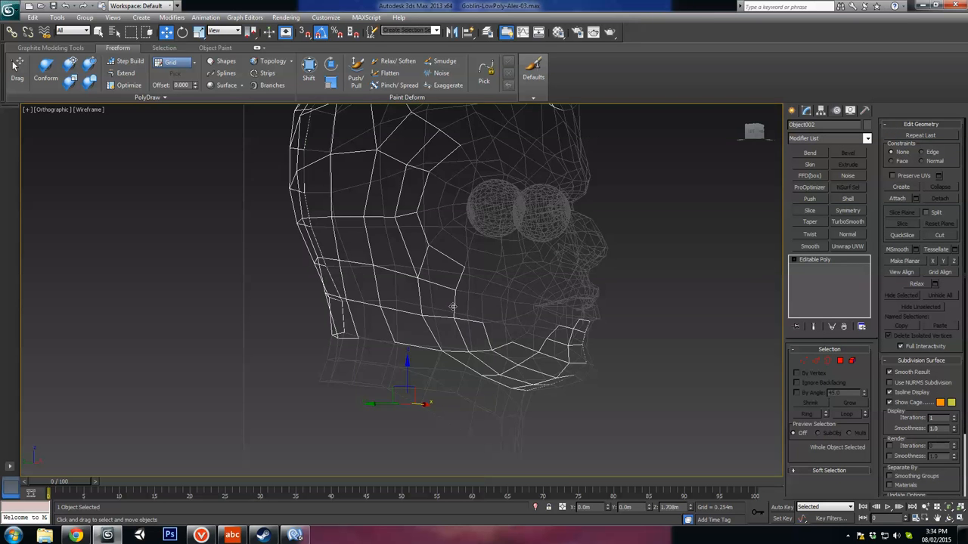
pyautogui.press('F3')
pyautogui.scroll(1, 731, 409)
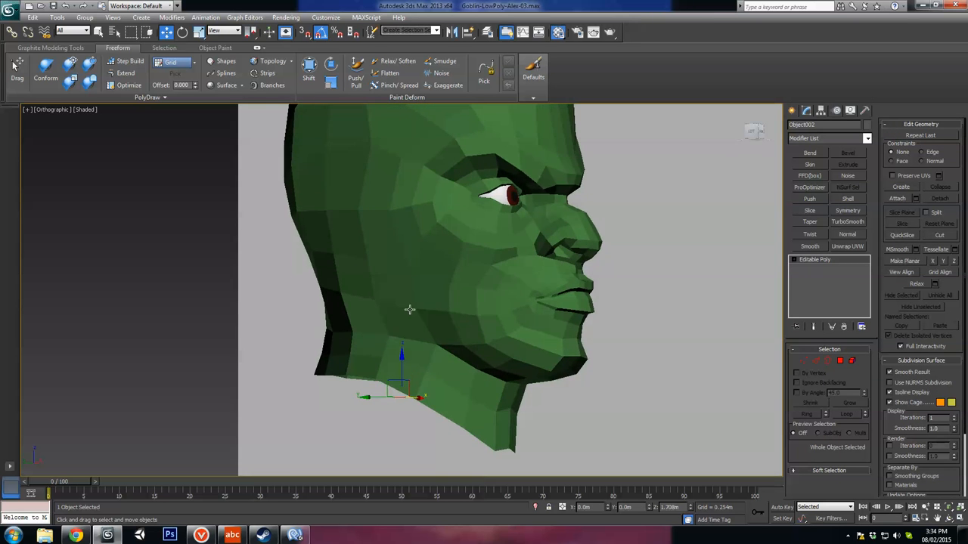
# Step: Assign the black 08 - Defaultw material to the detached hair and beard shell
pyautogui.press('m')
pyautogui.click(676, 195)
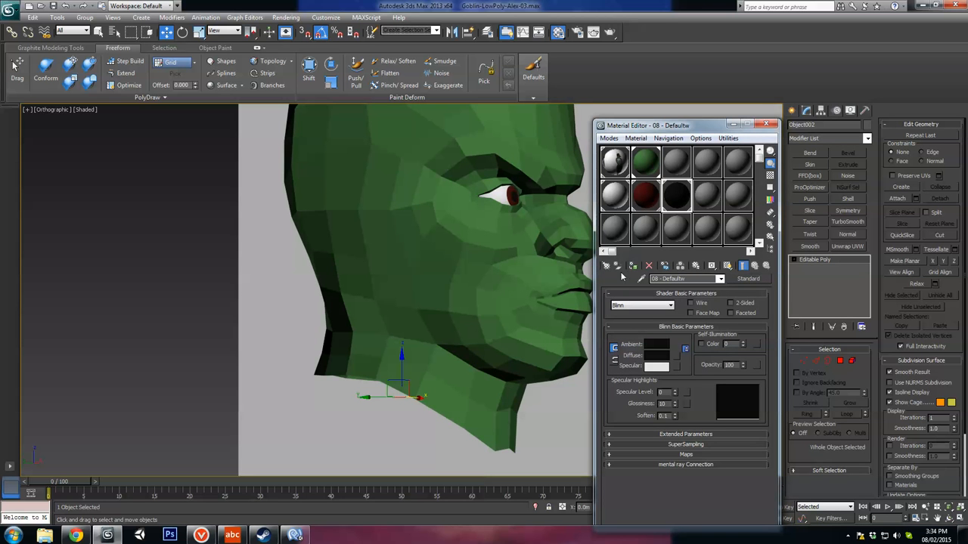
pyautogui.click(767, 124)
pyautogui.keyDown('alt'); pyautogui.moveTo(684, 309); pyautogui.dragTo(544, 311, button='middle'); pyautogui.keyUp('alt')
pyautogui.keyDown('alt'); pyautogui.moveTo(421, 274); pyautogui.dragTo(437, 345, button='middle'); pyautogui.keyUp('alt')
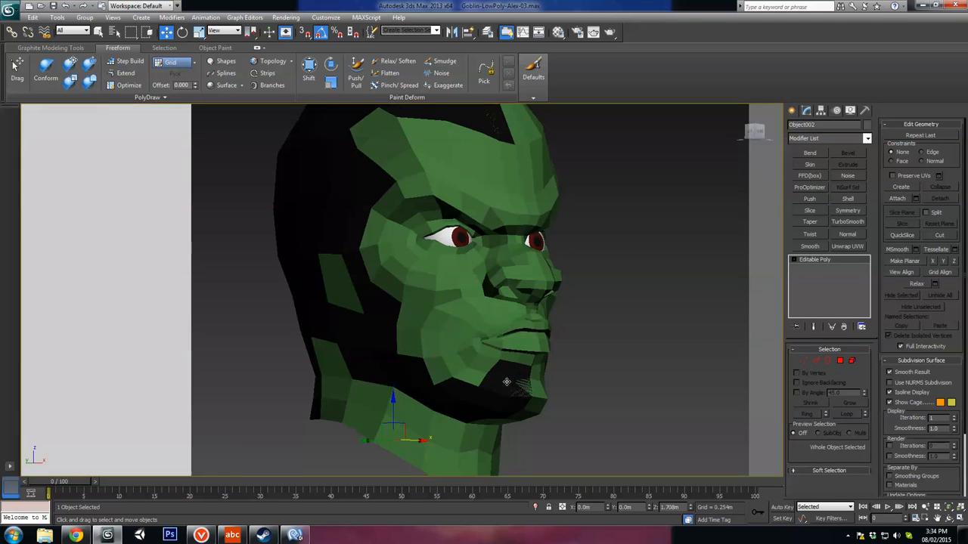
# Step: Show edged faces and examine the black shell's outline around the jaw, cheek and chin
pyautogui.keyDown('alt'); pyautogui.moveTo(507, 381); pyautogui.dragTo(539, 331, button='middle'); pyautogui.keyUp('alt')
pyautogui.scroll(4, 505, 392)
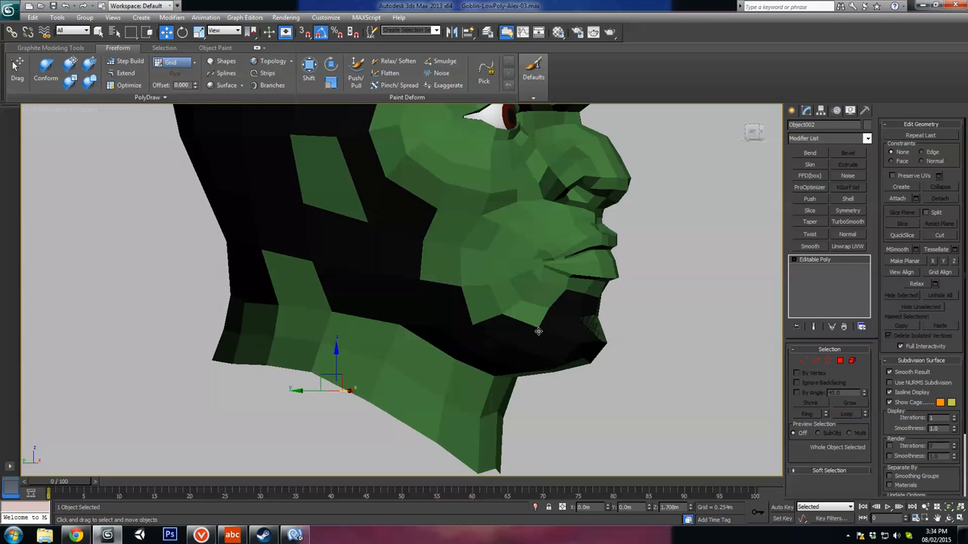
pyautogui.scroll(3, 512, 315)
pyautogui.press('F4')
pyautogui.keyDown('alt'); pyautogui.moveTo(436, 287); pyautogui.dragTo(481, 220, button='middle'); pyautogui.keyUp('alt')
pyautogui.keyDown('alt'); pyautogui.moveTo(570, 246); pyautogui.dragTo(574, 292, button='middle'); pyautogui.keyUp('alt')
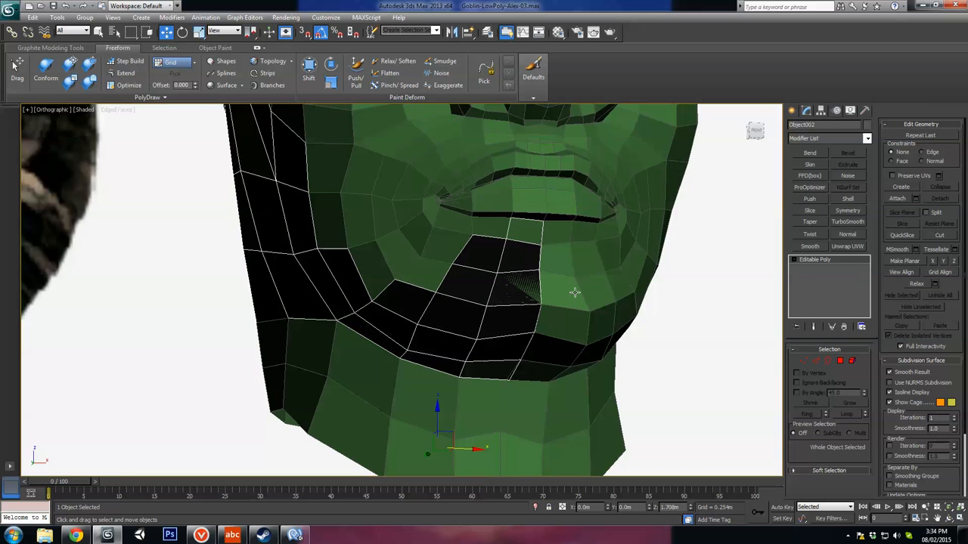
pyautogui.keyDown('alt'); pyautogui.moveTo(474, 283); pyautogui.dragTo(533, 330, button='middle'); pyautogui.keyUp('alt')
# Step: Enter vertex level on the hair shell and hide all unselected objects
pyautogui.click(803, 361)
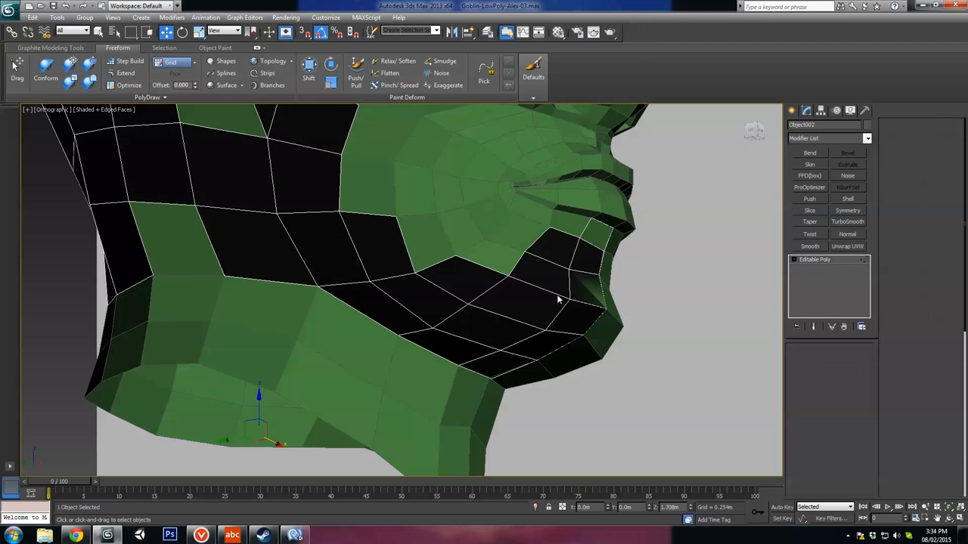
pyautogui.rightClick(493, 302)
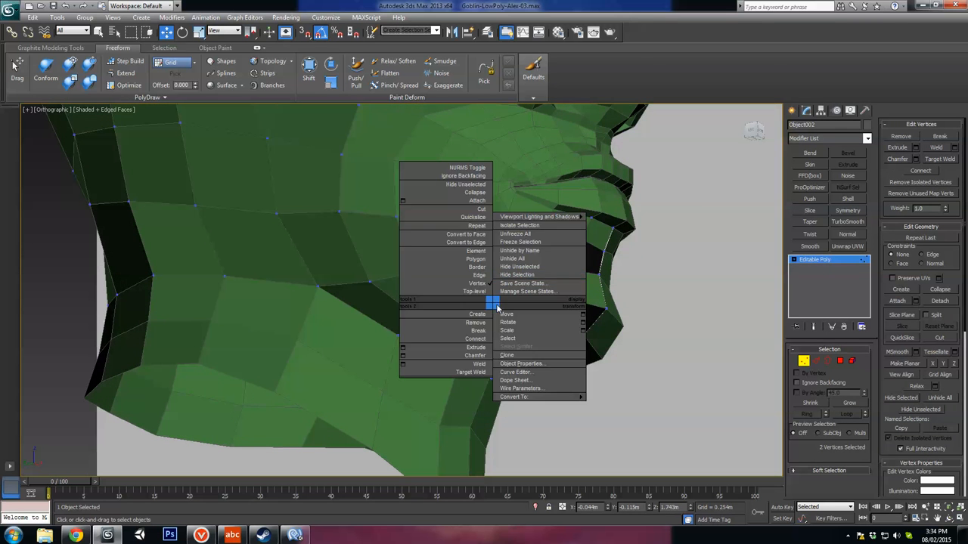
pyautogui.click(525, 277)
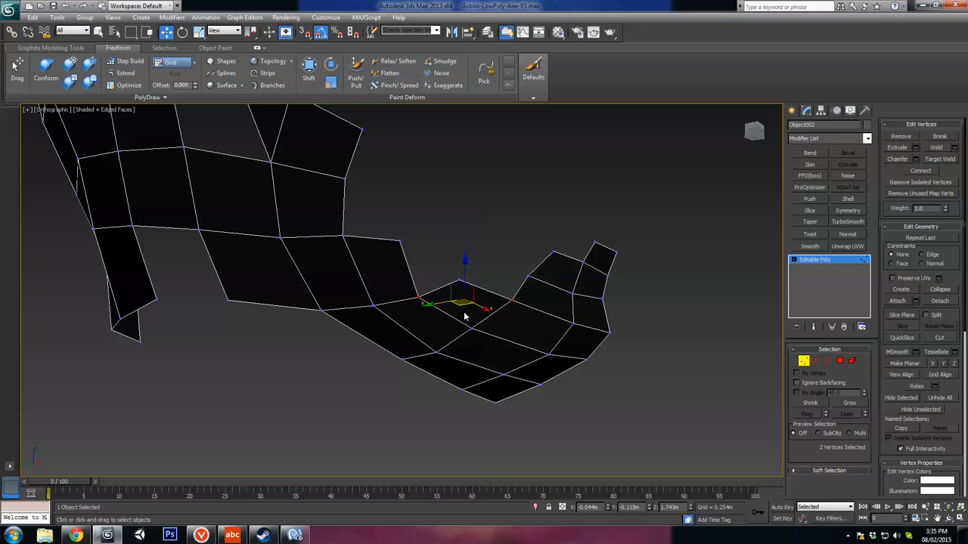
# Step: Connect pairs of border vertices along the shell's cheek and jaw to cut across the protruding corners
pyautogui.click(417, 296)
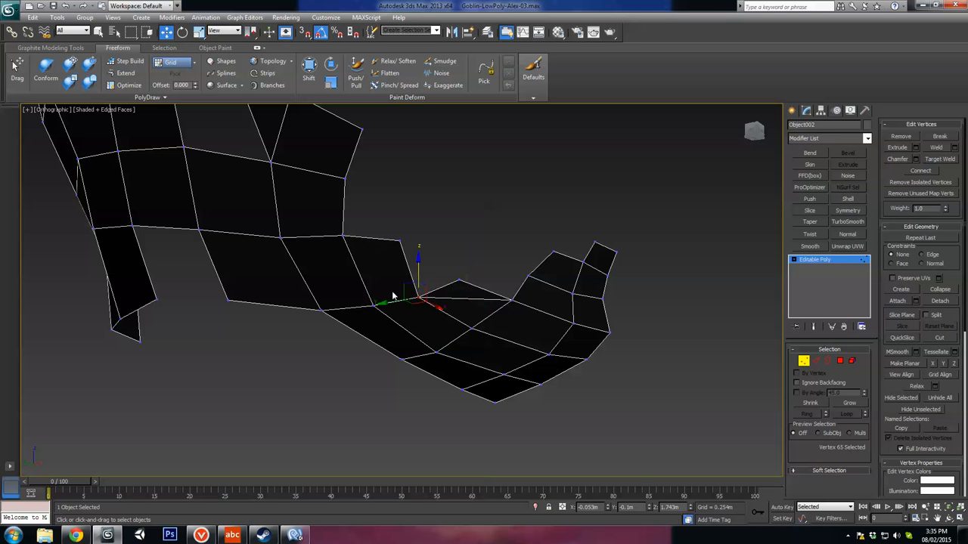
pyautogui.click(340, 238)
pyautogui.moveTo(352, 156); pyautogui.dragTo(417, 270, button='middle')
pyautogui.moveTo(345, 230); pyautogui.dragTo(345, 231)
pyautogui.keyDown('ctrl'); pyautogui.moveTo(421, 289); pyautogui.dragTo(395, 309); pyautogui.keyUp('ctrl')
pyautogui.hotkey('ctrl', 'shift', 'e')
pyautogui.moveTo(434, 232); pyautogui.dragTo(418, 251)
pyautogui.keyDown('ctrl'); pyautogui.moveTo(413, 343); pyautogui.dragTo(400, 358); pyautogui.keyUp('ctrl')
pyautogui.keyDown('ctrl'); pyautogui.moveTo(499, 401); pyautogui.dragTo(469, 419); pyautogui.keyUp('ctrl')
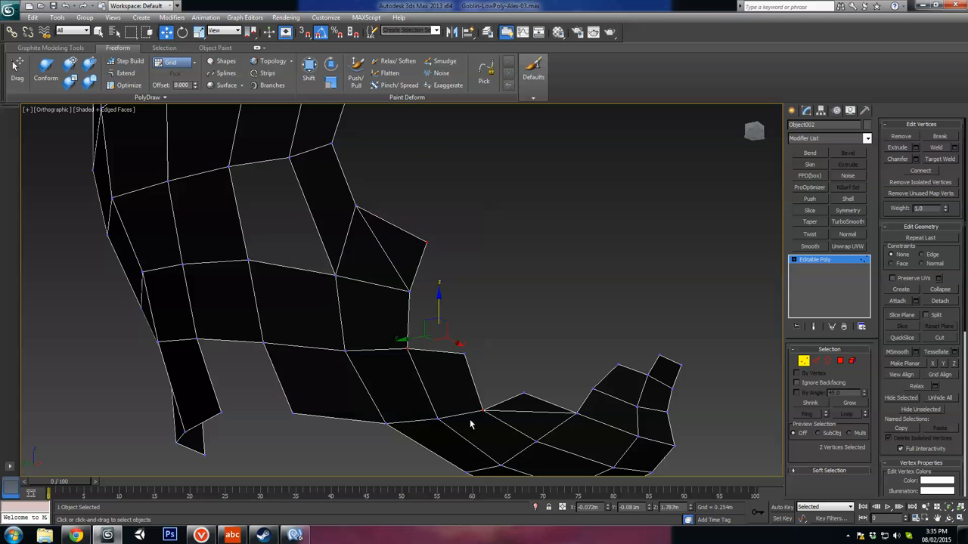
pyautogui.hotkey('ctrl', 'shift', 'e')
# Step: Remove the protruding corner vertices along the shell's cheek and jaw border
pyautogui.moveTo(479, 347); pyautogui.dragTo(456, 363)
pyautogui.keyDown('ctrl'); pyautogui.moveTo(439, 233); pyautogui.dragTo(417, 252); pyautogui.keyUp('ctrl')
pyautogui.press('BackSpace')
pyautogui.moveTo(530, 399); pyautogui.dragTo(511, 383, button='middle')
pyautogui.click(488, 379)
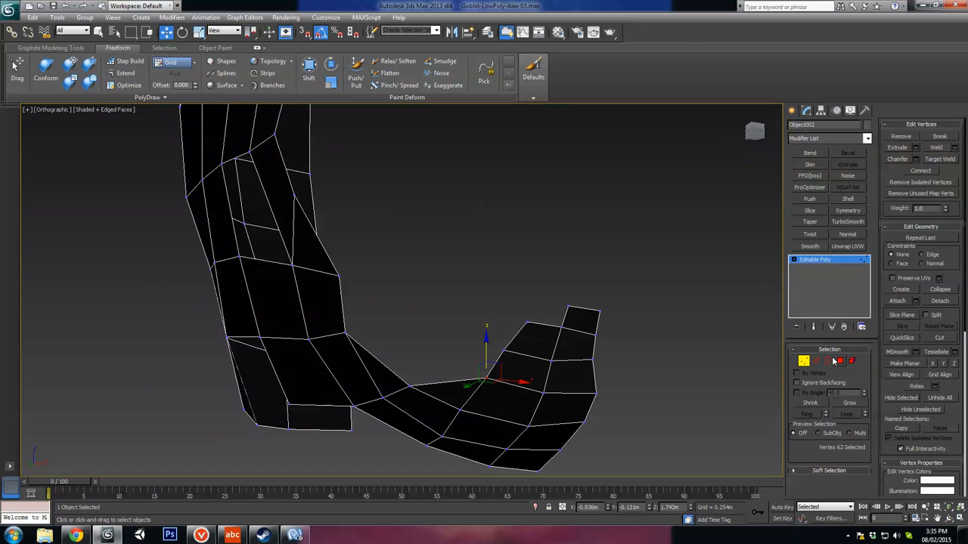
# Step: Cut new edges across the chin polygons, from the jaw border vertex up to the vertex below the lip
pyautogui.click(816, 362)
pyautogui.click(940, 360)
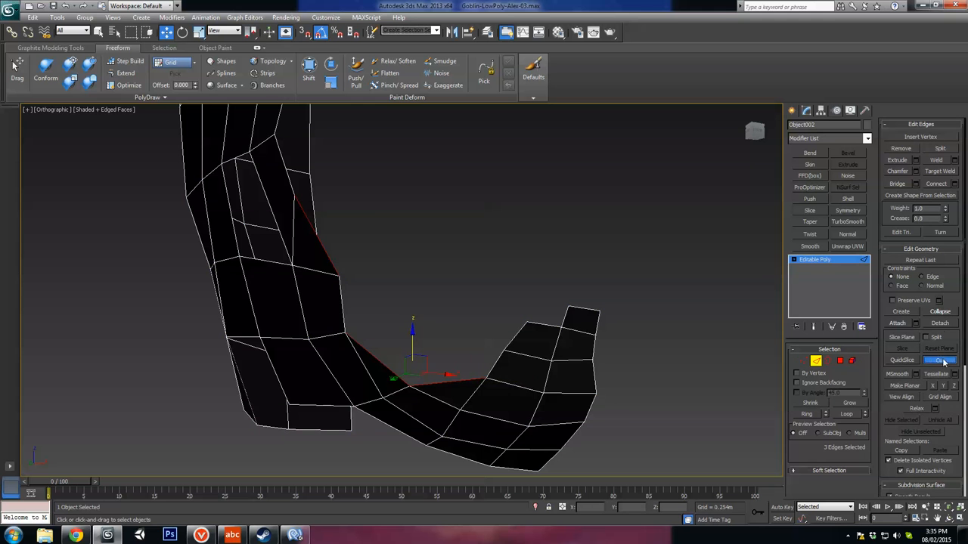
pyautogui.click(487, 378)
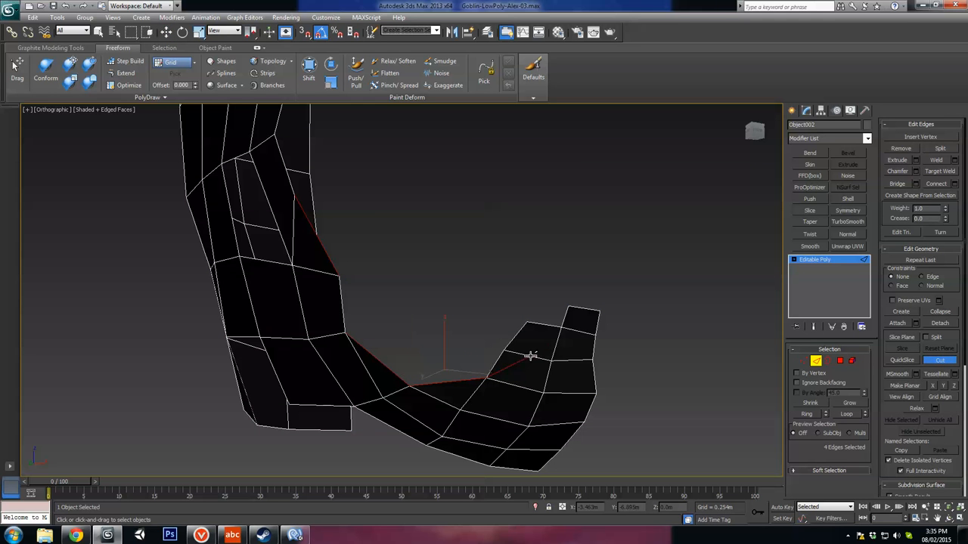
pyautogui.click(560, 327)
# Step: Delete the two chin polygons outside the new cut
pyautogui.press('4')
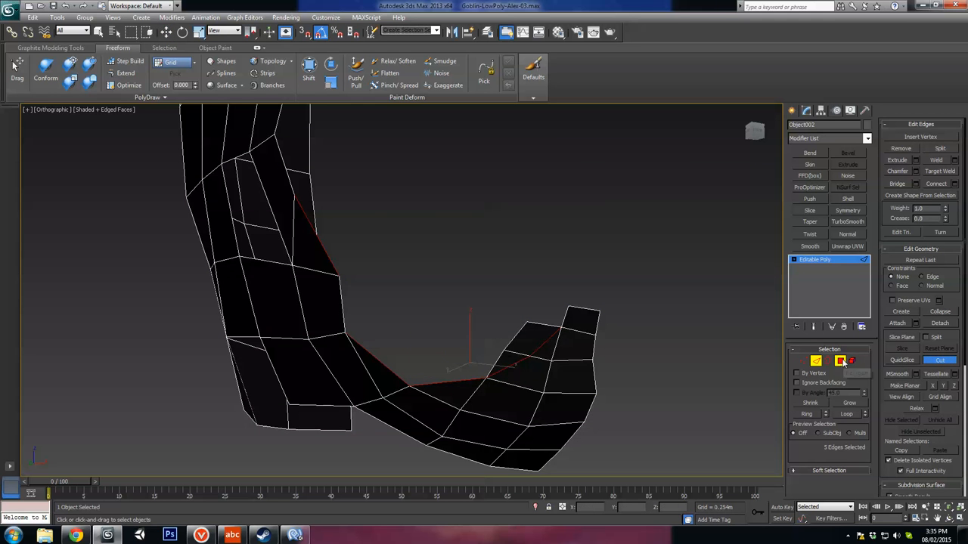
pyautogui.hotkey('ctrl', 'a')
pyautogui.click(528, 339)
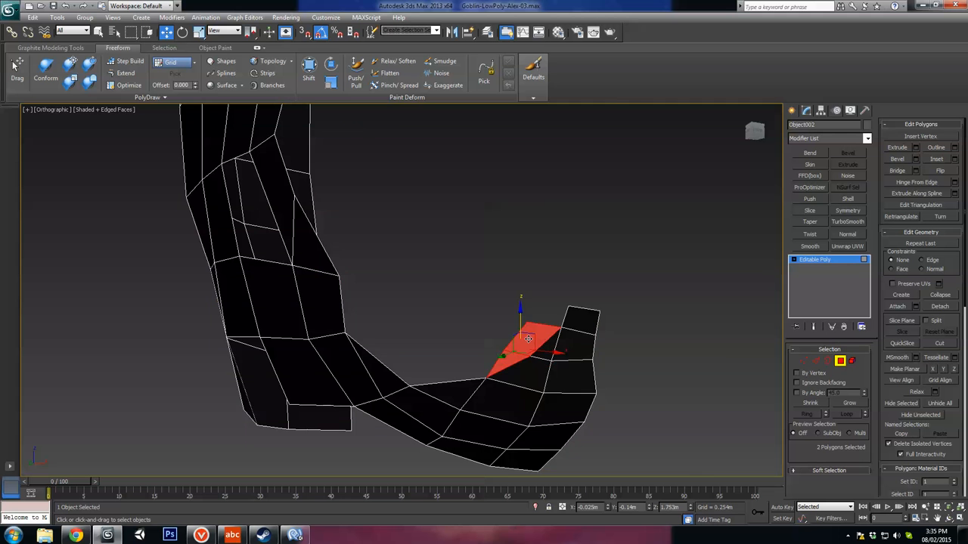
pyautogui.press('Delete')
pyautogui.keyDown('alt'); pyautogui.moveTo(454, 352); pyautogui.dragTo(554, 332, button='middle'); pyautogui.keyUp('alt')
pyautogui.moveTo(544, 325); pyautogui.dragTo(510, 311, button='middle')
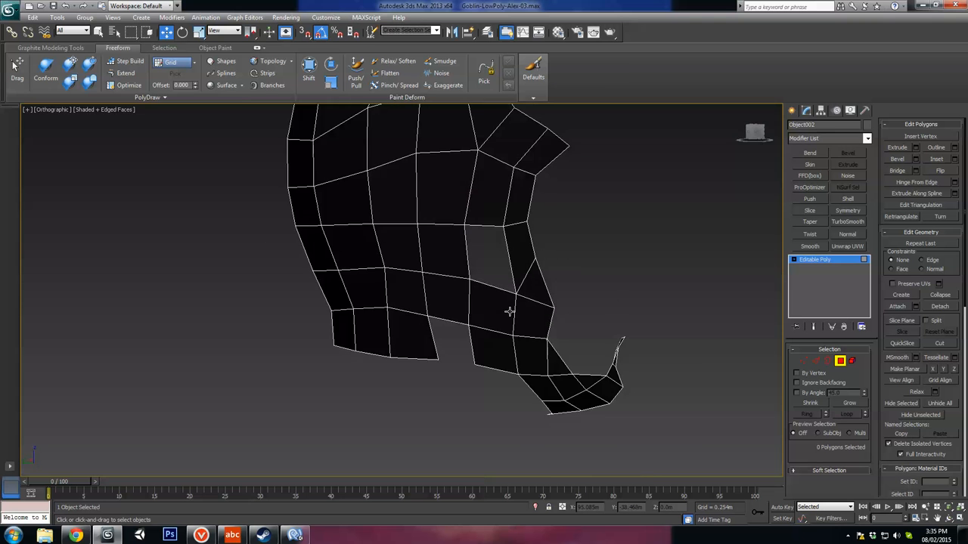
# Step: Return to the left view and unhide all objects to compare the trimmed shell with the side reference
pyautogui.press('l')
pyautogui.rightClick(510, 316)
pyautogui.click(529, 270)
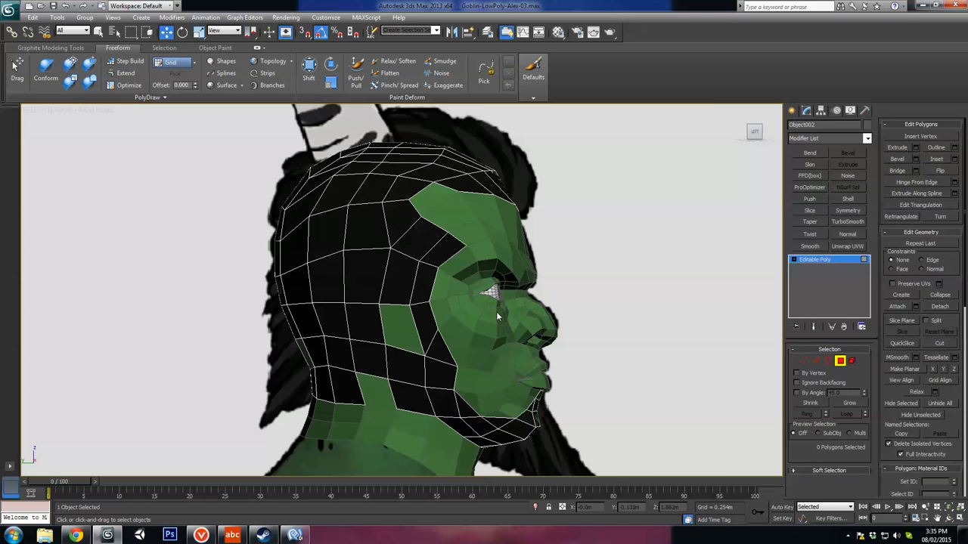
pyautogui.scroll(6, 496, 312)
pyautogui.scroll(-5, 511, 315)
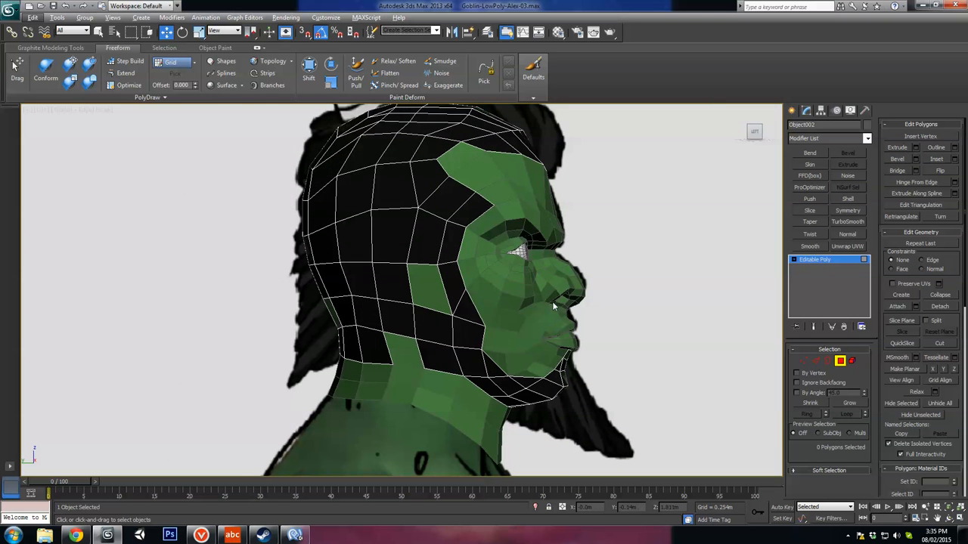
# Step: Leave polygon level and make the head and the hair shell see-through over the side reference
pyautogui.click(841, 361)
pyautogui.click(848, 222)
pyautogui.click(503, 289)
pyautogui.hotkey('alt', 'x')
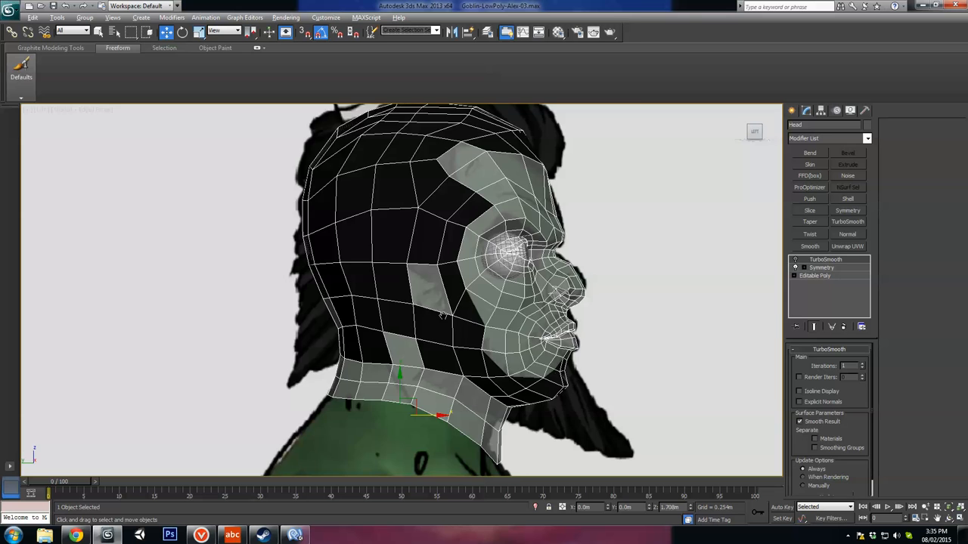
pyautogui.scroll(5, 442, 316)
pyautogui.click(533, 269)
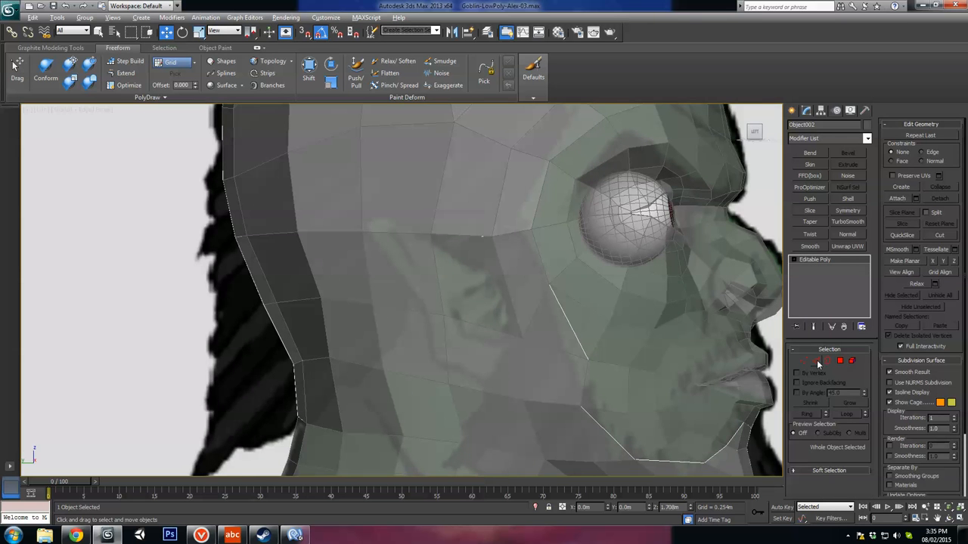
# Step: Move the shell vertex above the front of the ear down to follow the ear's upper outline in the reference
pyautogui.click(804, 360)
pyautogui.keyDown('alt'); pyautogui.moveTo(637, 367); pyautogui.dragTo(428, 319, button='middle'); pyautogui.keyUp('alt')
pyautogui.click(838, 362)
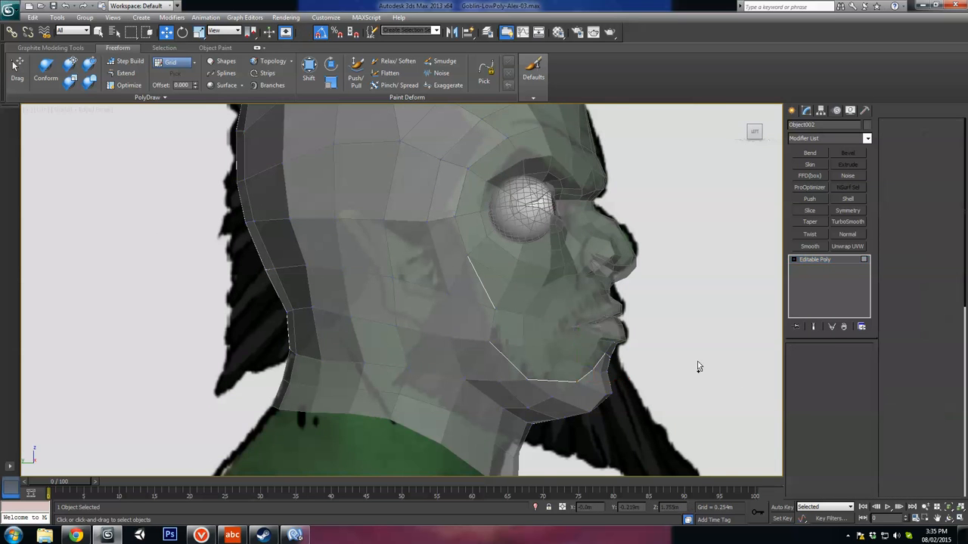
pyautogui.scroll(4, 494, 345)
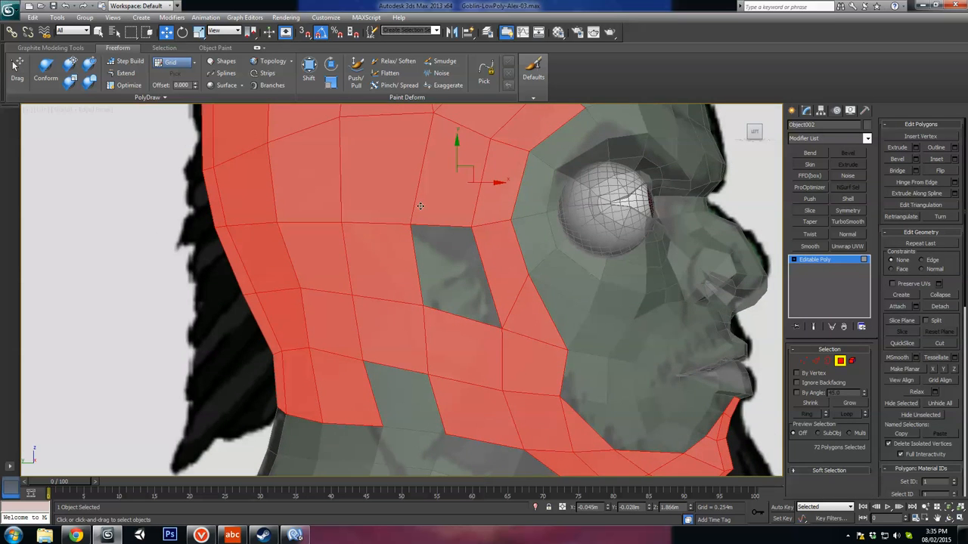
pyautogui.click(804, 361)
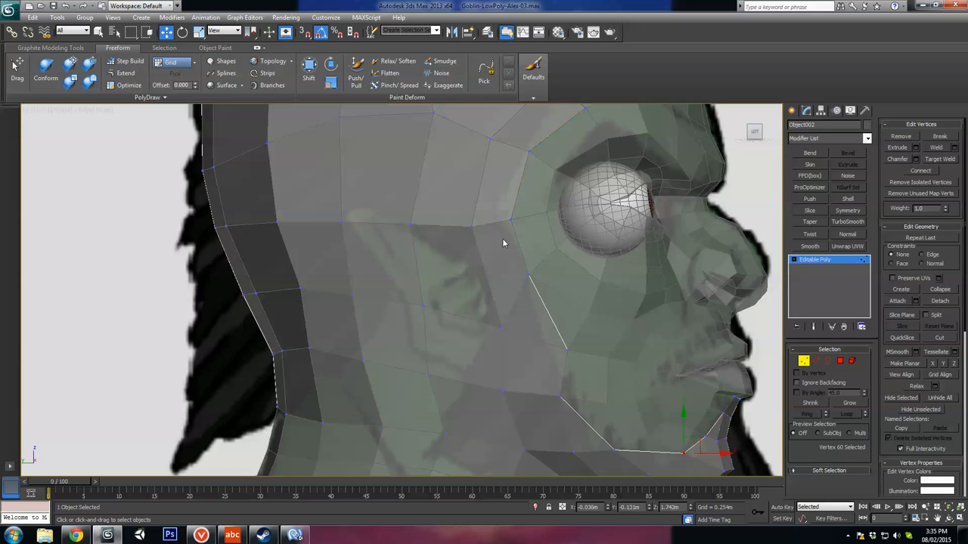
pyautogui.click(459, 251)
pyautogui.moveTo(475, 236); pyautogui.dragTo(481, 230)
pyautogui.moveTo(609, 386); pyautogui.dragTo(617, 325, button='middle')
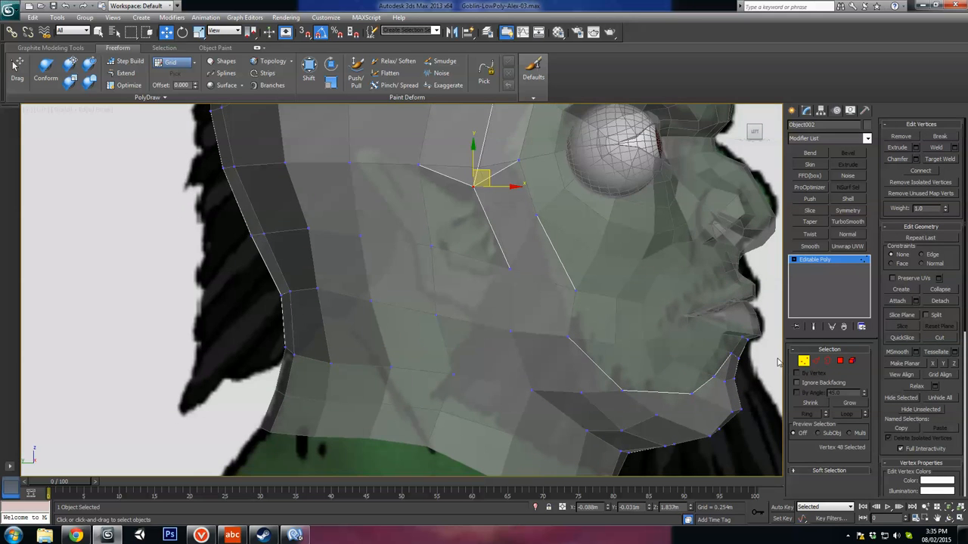
# Step: Try deleting the two shell polygons below the ear at the back of the jaw
pyautogui.click(839, 361)
pyautogui.click(472, 283)
pyautogui.keyDown('ctrl'); pyautogui.click(489, 374); pyautogui.keyUp('ctrl')
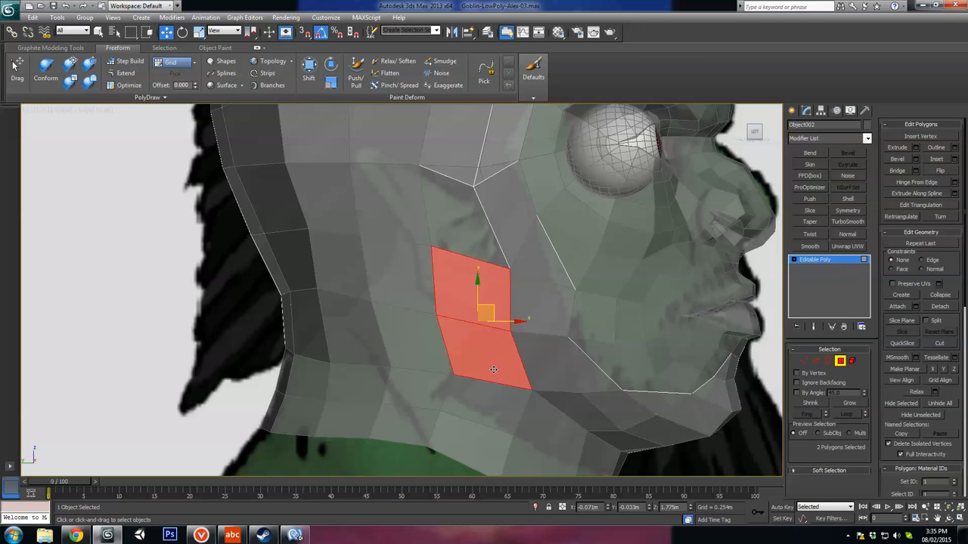
pyautogui.press('Delete')
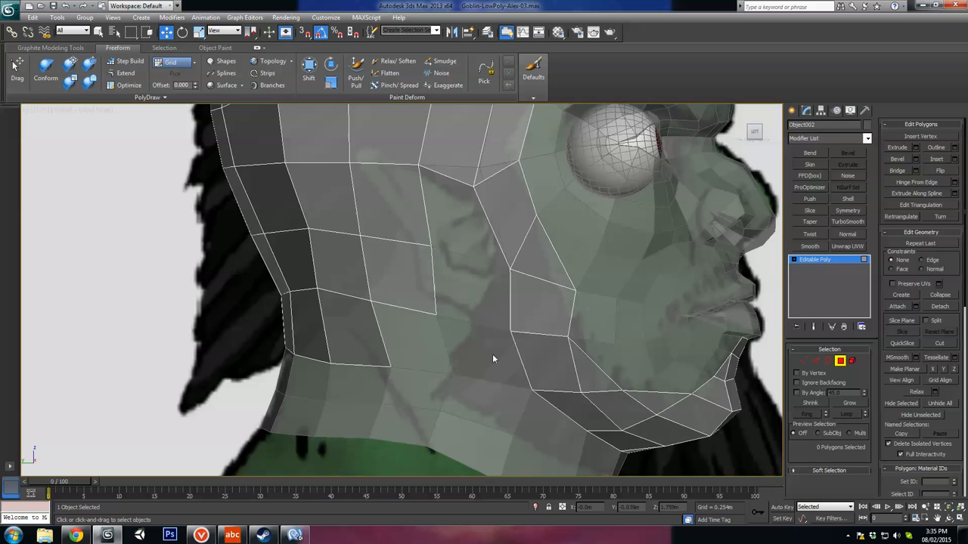
pyautogui.moveTo(470, 331); pyautogui.dragTo(492, 256, button='middle')
pyautogui.scroll(-2, 492, 256)
pyautogui.keyDown('alt'); pyautogui.moveTo(515, 302); pyautogui.dragTo(474, 229, button='middle'); pyautogui.keyUp('alt')
pyautogui.hotkey('ctrl', 'z')
# Step: Return to the left view and hide every object except the hair shell
pyautogui.keyDown('alt'); pyautogui.moveTo(471, 307); pyautogui.dragTo(491, 315, button='middle'); pyautogui.keyUp('alt')
pyautogui.hotkey('alt', 'x')
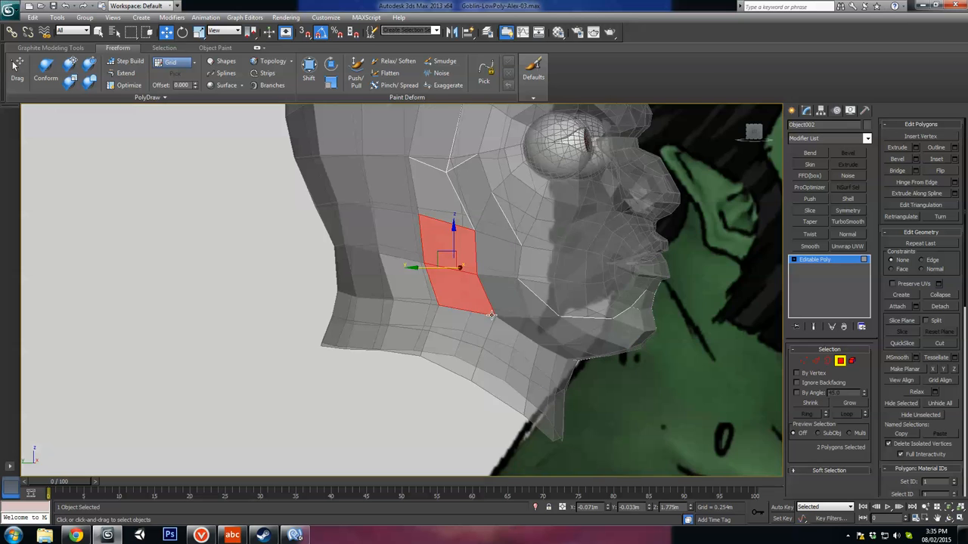
pyautogui.press('l')
pyautogui.press('z')
pyautogui.scroll(-3, 475, 309)
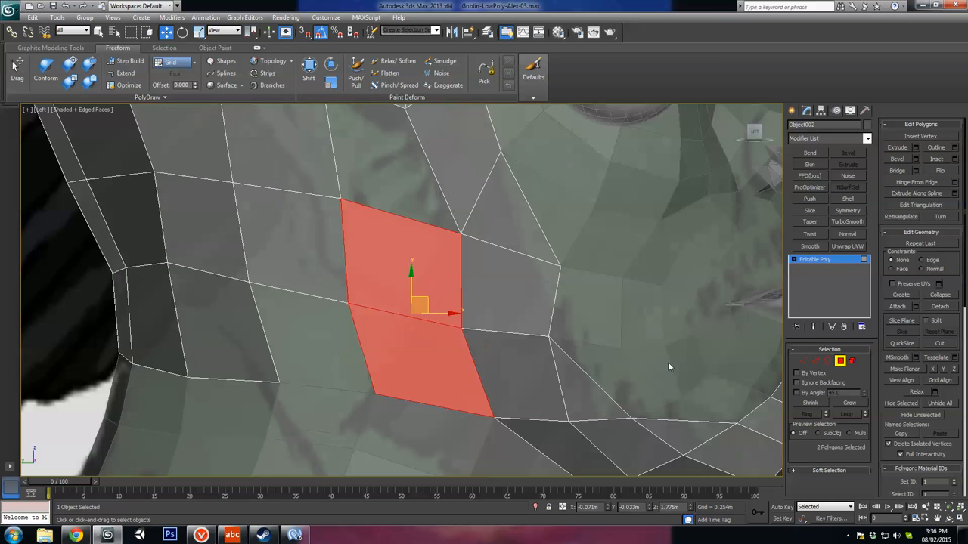
pyautogui.click(817, 363)
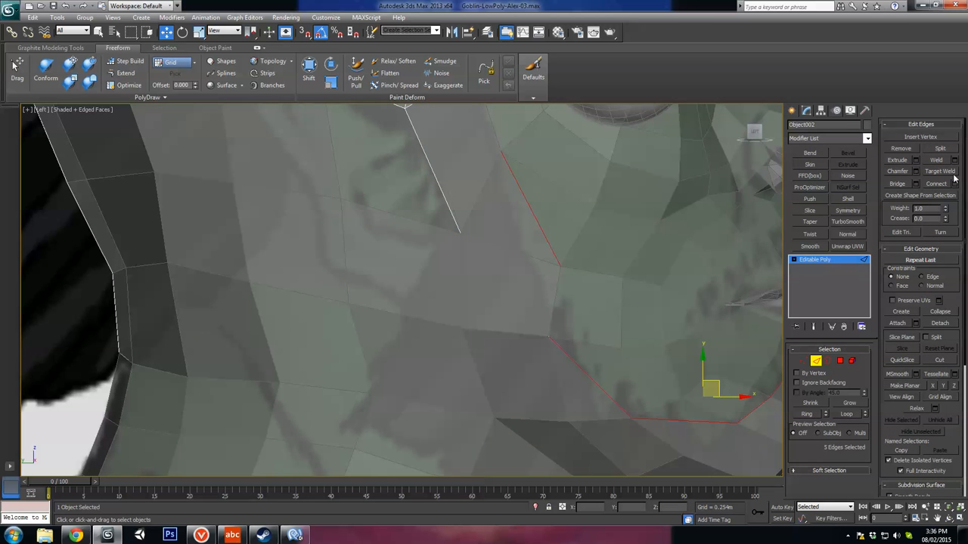
pyautogui.click(938, 361)
pyautogui.moveTo(499, 436); pyautogui.dragTo(516, 420, button='middle')
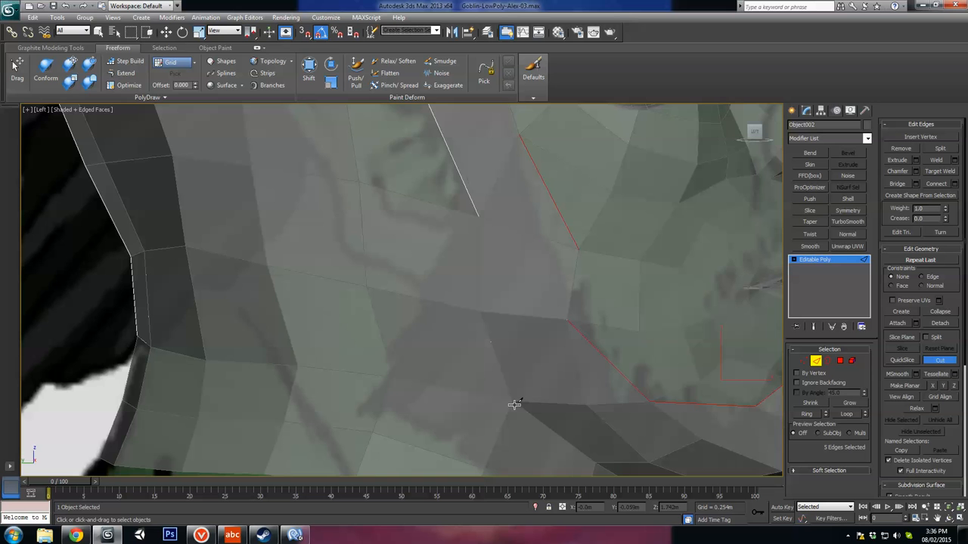
pyautogui.rightClick(518, 401)
pyautogui.rightClick(527, 377)
pyautogui.click(542, 340)
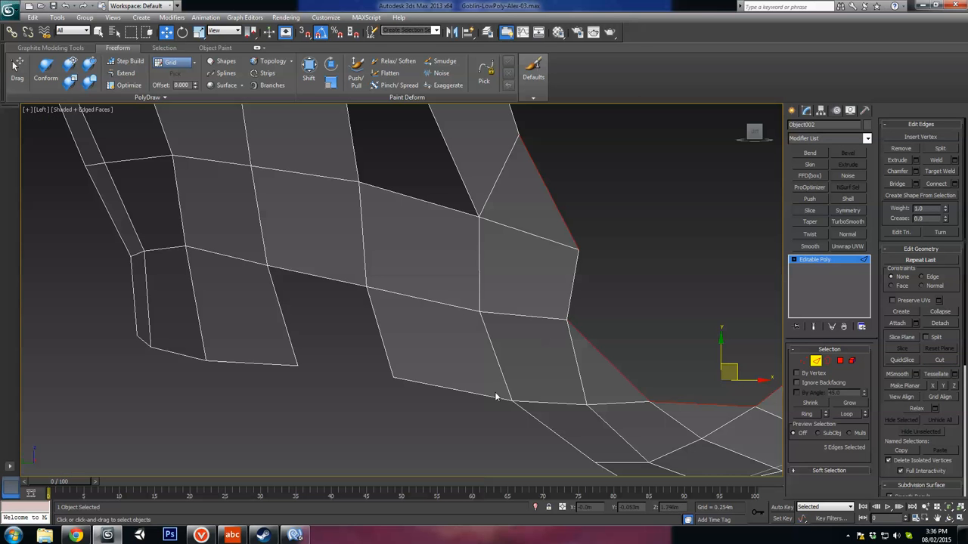
# Step: Cut new edges below the ear, from the jaw border vertex through the middle of the edge above to the vertex in front of the ear
pyautogui.click(499, 390)
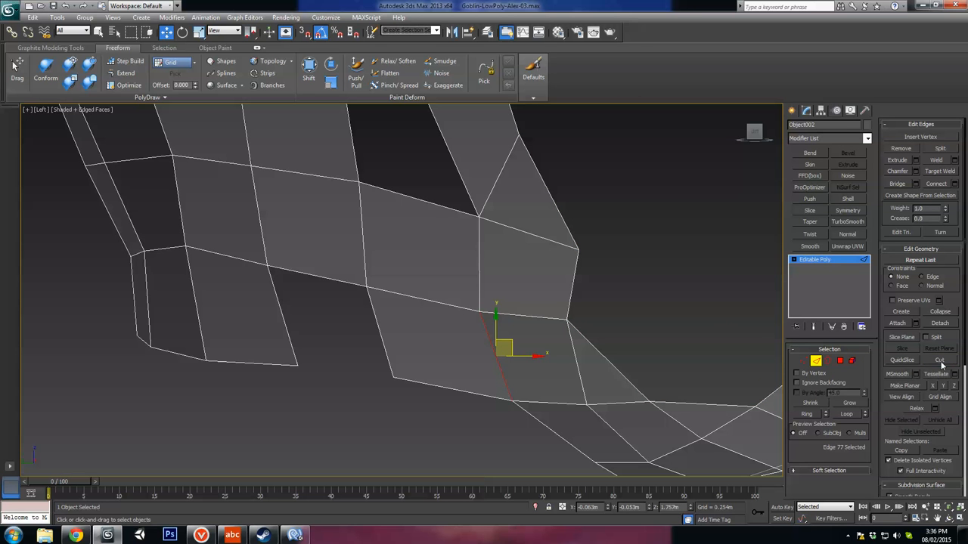
pyautogui.click(939, 362)
pyautogui.click(510, 399)
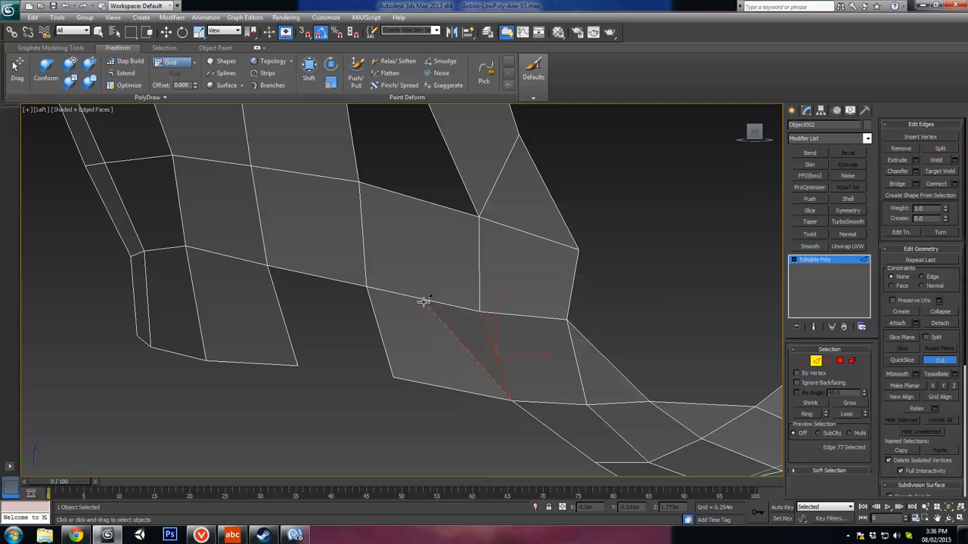
pyautogui.click(477, 218)
# Step: Delete the two polygons behind the new cut to open the shell below the ear
pyautogui.keyDown('ctrl'); pyautogui.click(839, 361); pyautogui.keyUp('ctrl')
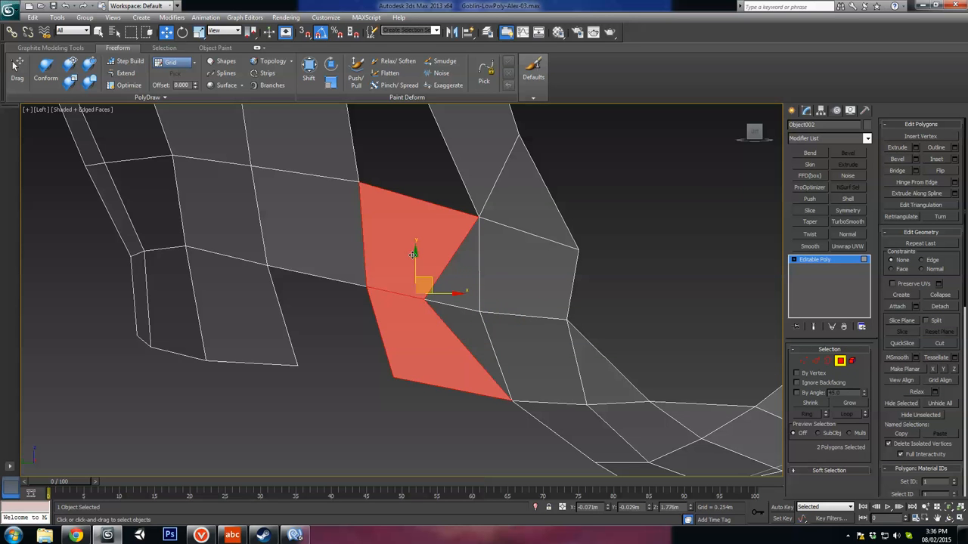
pyautogui.press('Delete')
pyautogui.moveTo(532, 340); pyautogui.dragTo(534, 353, button='middle')
pyautogui.scroll(-3, 533, 353)
pyautogui.scroll(2, 430, 330)
pyautogui.moveTo(429, 330); pyautogui.dragTo(474, 376, button='middle')
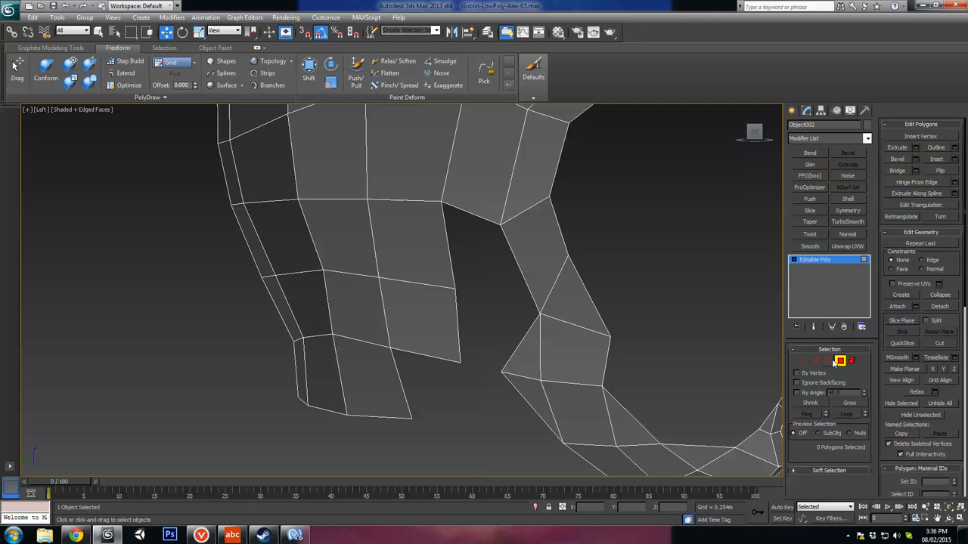
# Step: Unhide all objects to bring the head and side reference back behind the shell
pyautogui.rightClick(591, 336)
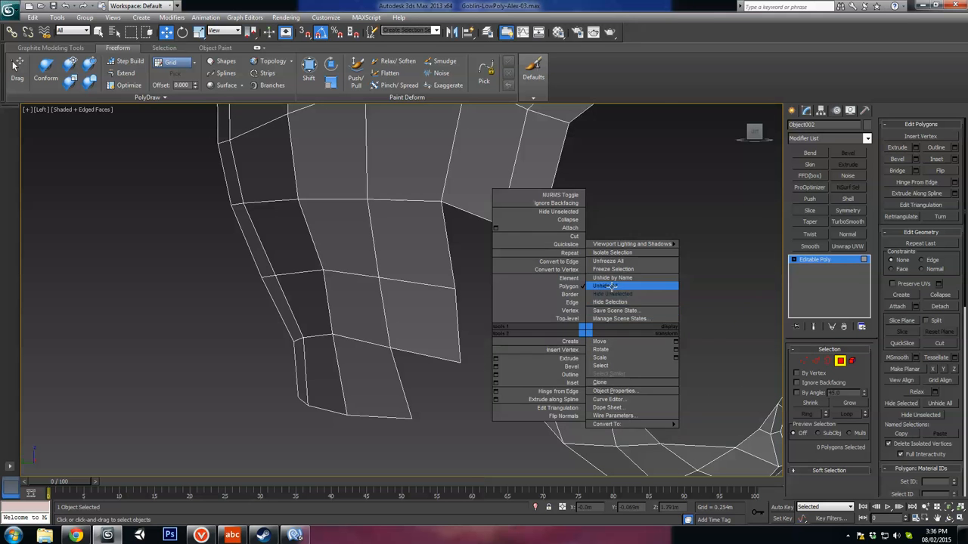
pyautogui.click(609, 294)
pyautogui.moveTo(345, 368); pyautogui.dragTo(397, 351, button='middle')
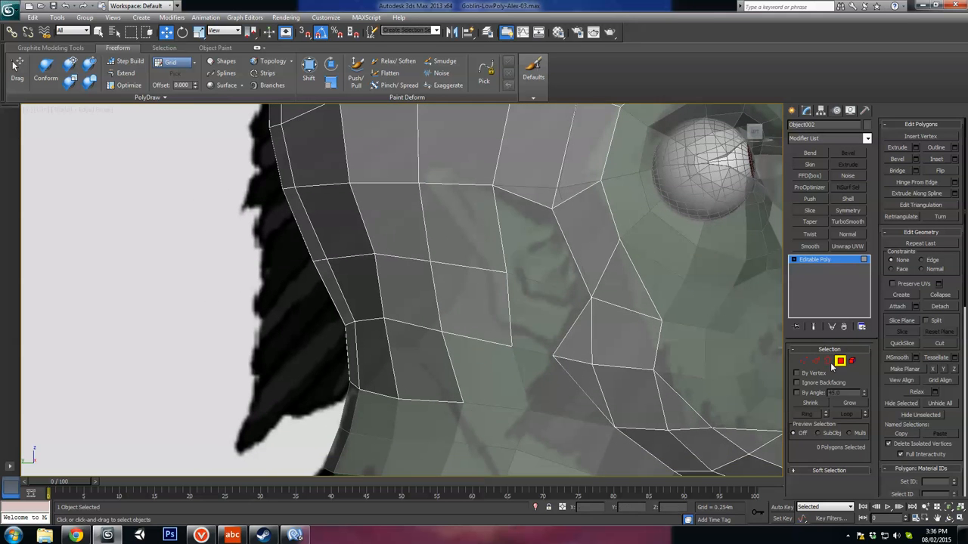
# Step: Cut new edges behind the ear, from the nape border vertex up to the vertex at the top rear of the ear opening
pyautogui.click(803, 361)
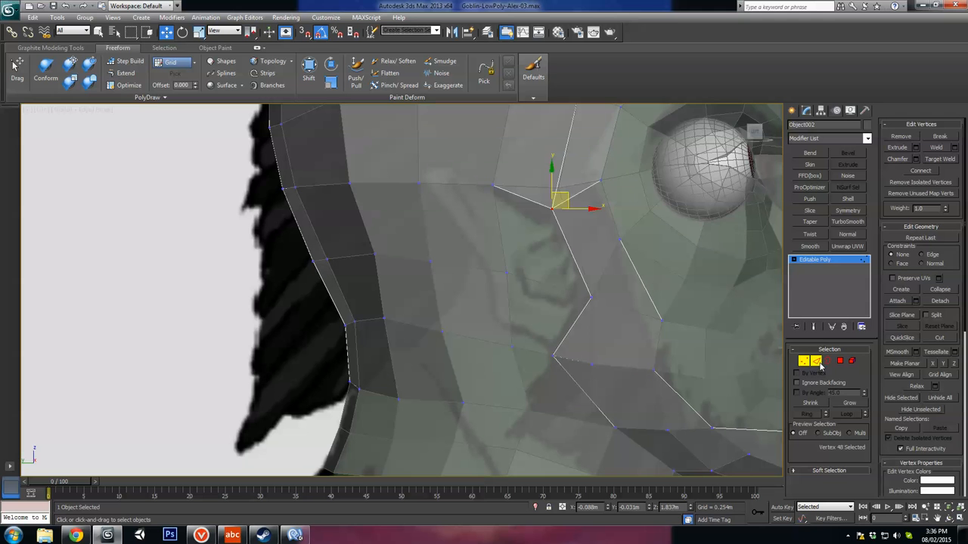
pyautogui.click(816, 362)
pyautogui.click(939, 360)
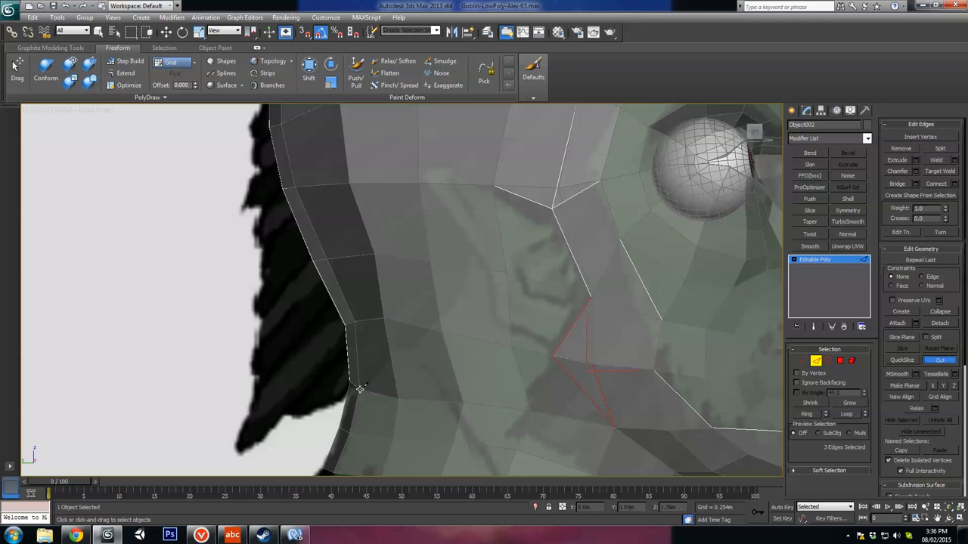
pyautogui.click(443, 331)
pyautogui.click(468, 267)
# Step: Delete the shell polygons on the ear side of the new cut, down to the nape
pyautogui.click(839, 360)
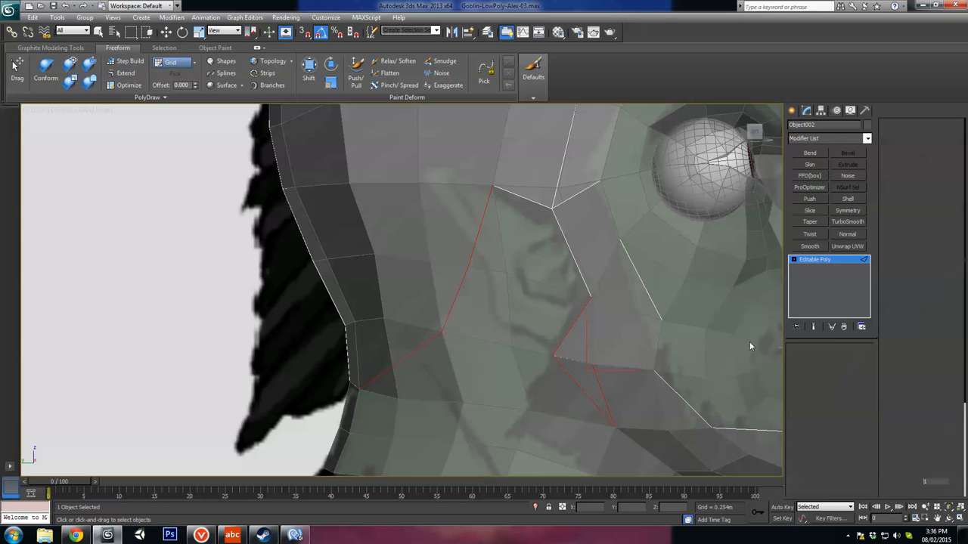
pyautogui.click(484, 313)
pyautogui.keyDown('ctrl'); pyautogui.click(446, 368); pyautogui.keyUp('ctrl')
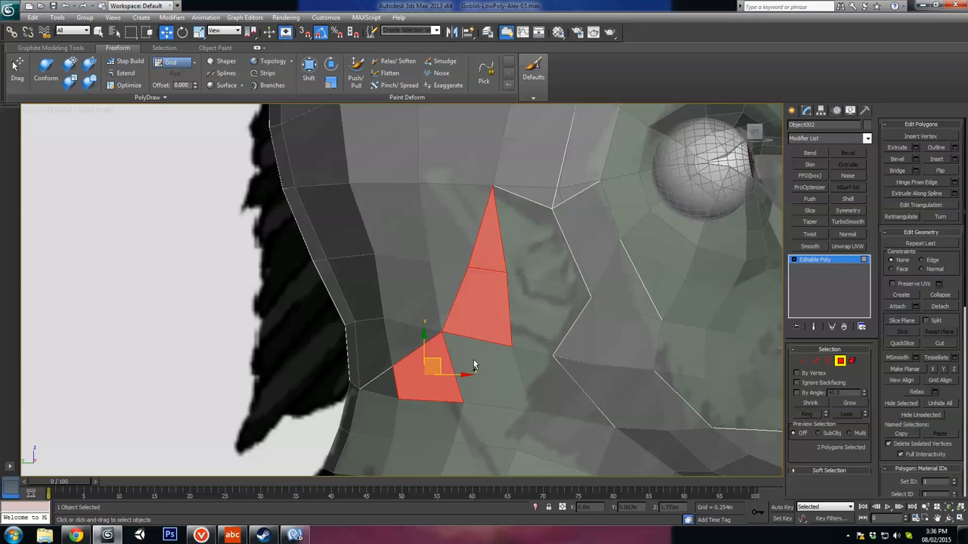
pyautogui.keyDown('ctrl'); pyautogui.click(366, 386); pyautogui.keyUp('ctrl')
pyautogui.press('Delete')
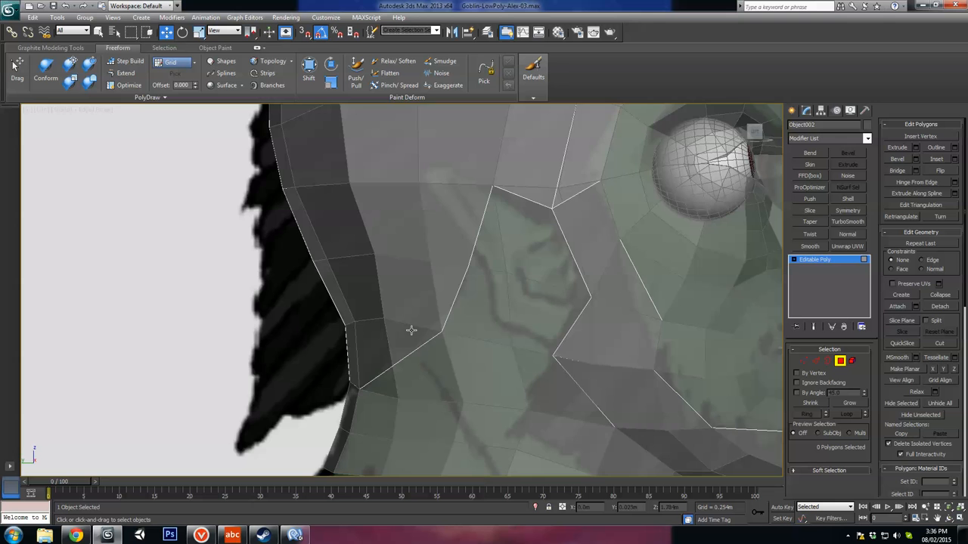
# Step: Leave polygon level and turn off see-through display for the head and the hair shell
pyautogui.moveTo(597, 272); pyautogui.dragTo(386, 461, button='middle')
pyautogui.scroll(-5, 517, 293)
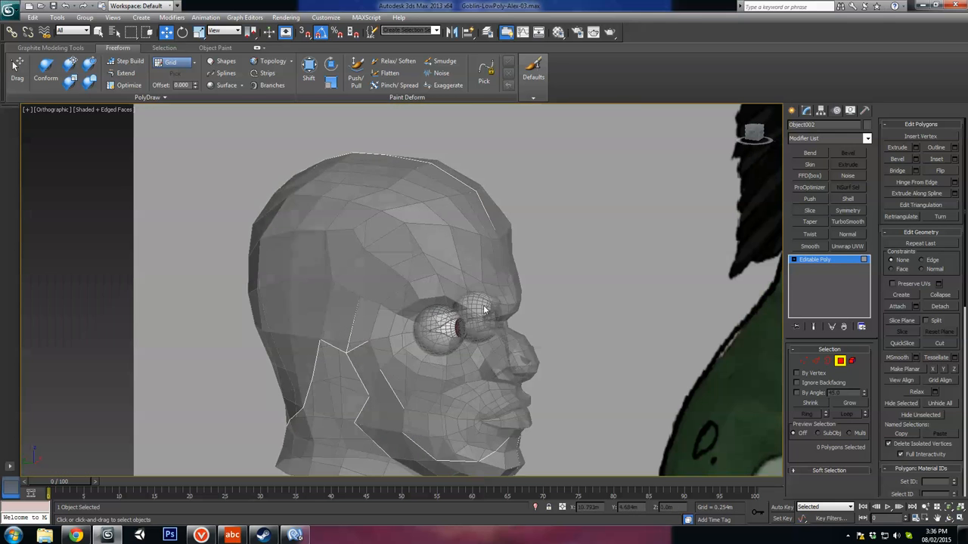
pyautogui.rightClick(476, 303)
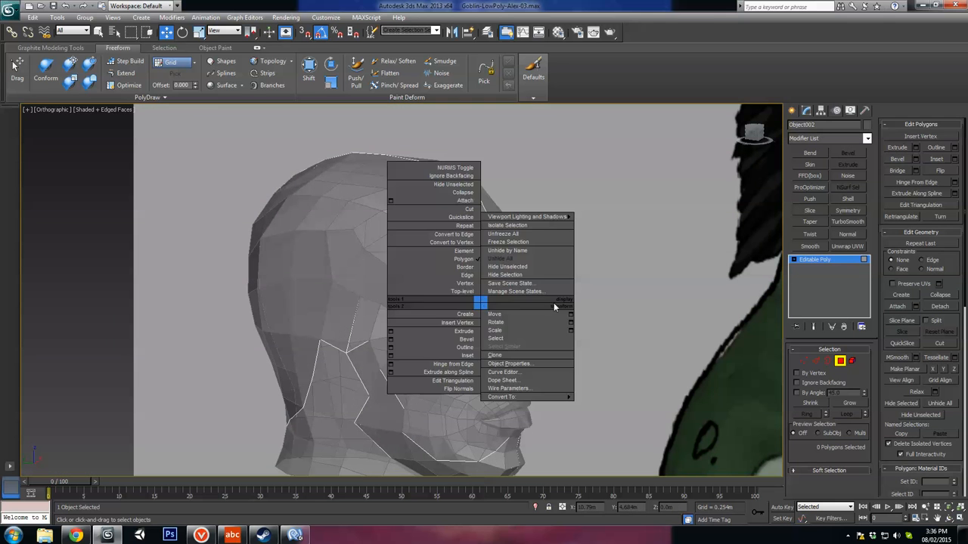
pyautogui.click(479, 302)
pyautogui.click(843, 362)
pyautogui.click(474, 278)
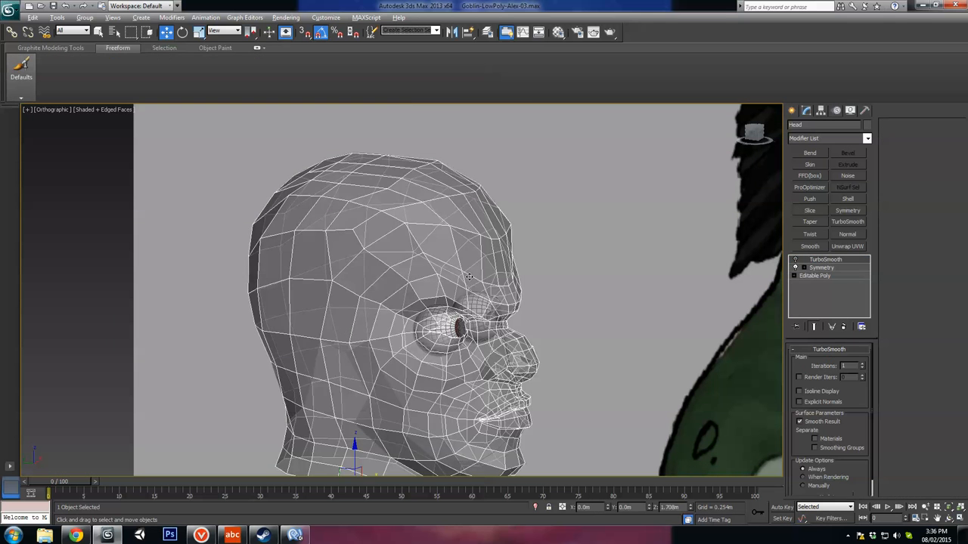
pyautogui.hotkey('alt', 'x')
pyautogui.click(459, 184)
pyautogui.hotkey('alt', 'x')
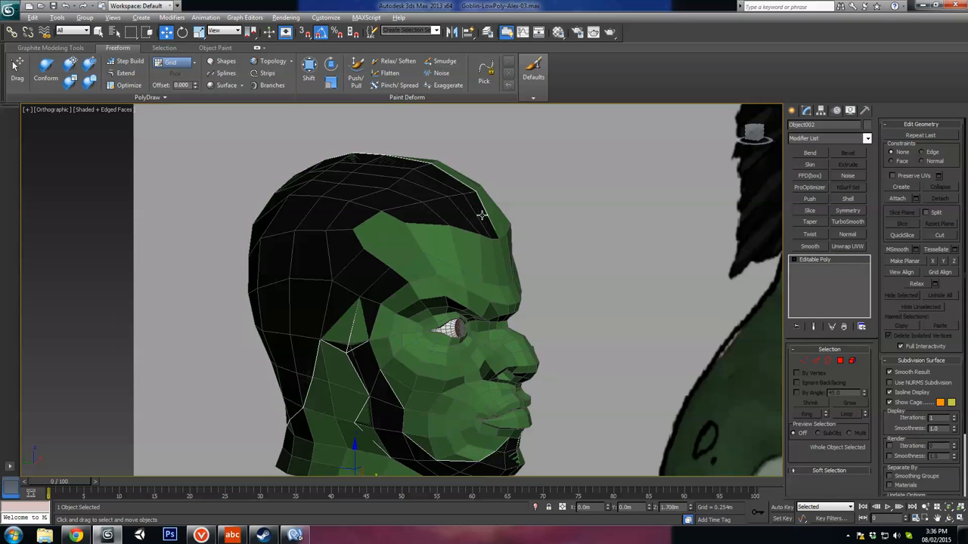
# Step: Rename the black hair shell object as Hair
pyautogui.click(482, 259)
pyautogui.click(377, 216)
pyautogui.click(392, 187)
pyautogui.click(400, 185)
pyautogui.moveTo(827, 126); pyautogui.dragTo(702, 140)
pyautogui.write('Hair')
# Step: Switch the hair shell to vertex level and hide all other objects
pyautogui.moveTo(487, 330); pyautogui.dragTo(695, 289, button='middle')
pyautogui.keyDown('alt'); pyautogui.moveTo(695, 289); pyautogui.dragTo(678, 308, button='middle'); pyautogui.keyUp('alt')
pyautogui.moveTo(677, 308)
pyautogui.mouseDown(button='middle')
pyautogui.moveTo(594, 330)
pyautogui.moveTo(550, 363)
pyautogui.moveTo(567, 350)
pyautogui.mouseUp(button='middle')
pyautogui.scroll(3, 594, 330)
pyautogui.click(803, 362)
pyautogui.moveTo(567, 350); pyautogui.dragTo(556, 325)
pyautogui.moveTo(555, 325)
pyautogui.keyDown('alt'); pyautogui.mouseDown(button='middle')
pyautogui.moveTo(641, 389)
pyautogui.moveTo(617, 353)
pyautogui.moveTo(639, 372)
pyautogui.moveTo(514, 259)
pyautogui.moveTo(534, 264)
pyautogui.moveTo(563, 341)
pyautogui.mouseUp(button='middle'); pyautogui.keyUp('alt')
pyautogui.rightClick(582, 317)
pyautogui.click(602, 280)
# Step: Examine the hair shell's edge flow around the ear opening and the nape from several angles
pyautogui.scroll(-3, 587, 295)
pyautogui.keyDown('alt'); pyautogui.moveTo(563, 341); pyautogui.dragTo(499, 316, button='middle'); pyautogui.keyUp('alt')
pyautogui.scroll(3, 484, 303)
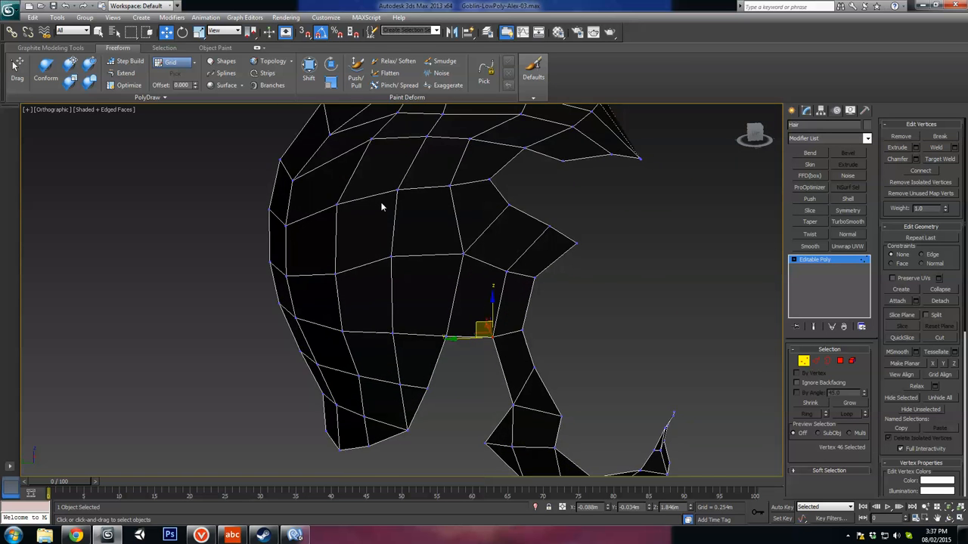
pyautogui.moveTo(382, 207); pyautogui.dragTo(352, 266, button='middle')
pyautogui.keyDown('alt'); pyautogui.moveTo(353, 267); pyautogui.dragTo(513, 287, button='middle'); pyautogui.keyUp('alt')
pyautogui.keyDown('alt'); pyautogui.moveTo(464, 194); pyautogui.dragTo(504, 327, button='middle'); pyautogui.keyUp('alt')
pyautogui.moveTo(505, 327); pyautogui.dragTo(436, 330, button='middle')
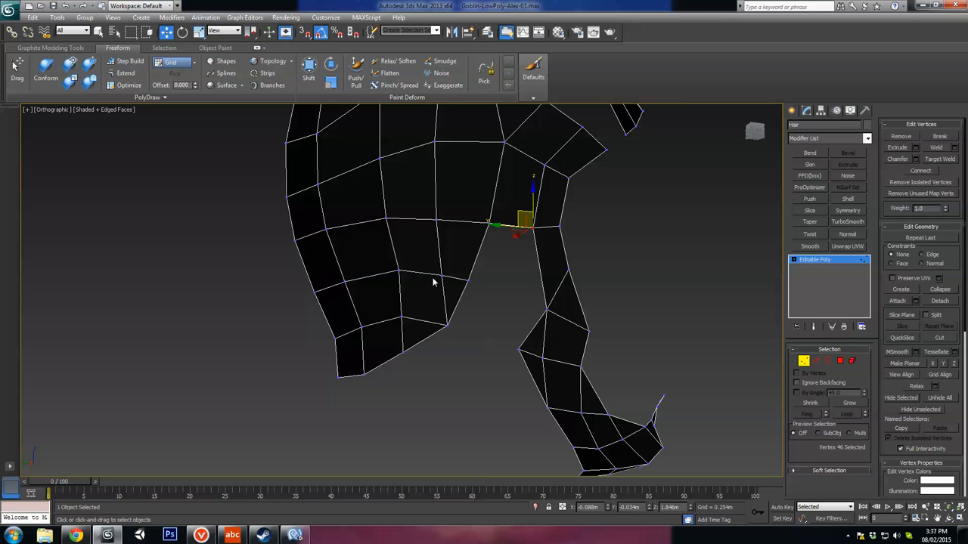
pyautogui.keyDown('alt'); pyautogui.moveTo(380, 358); pyautogui.dragTo(405, 348, button='middle'); pyautogui.keyUp('alt')
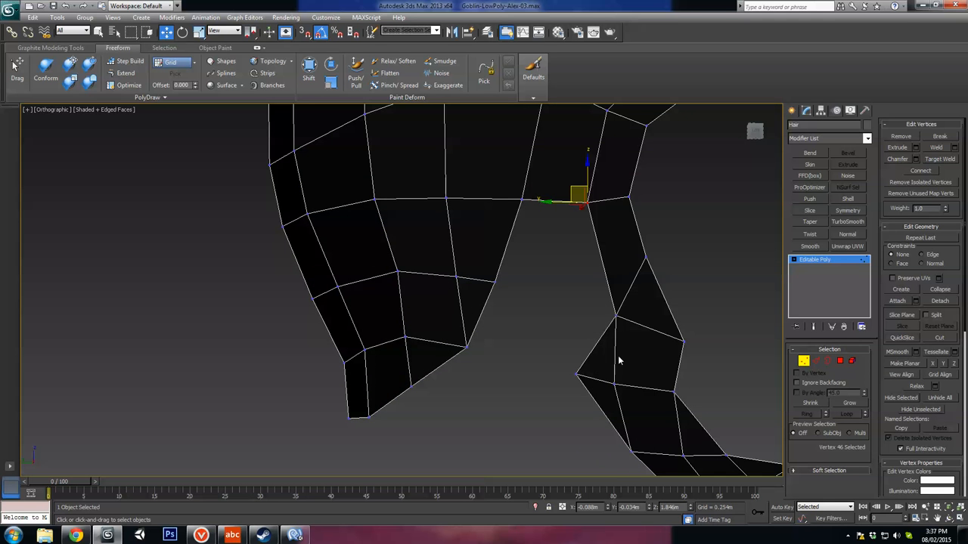
# Step: Select the row of three edges running across the lower back of the hair shell
pyautogui.click(815, 360)
pyautogui.click(448, 344)
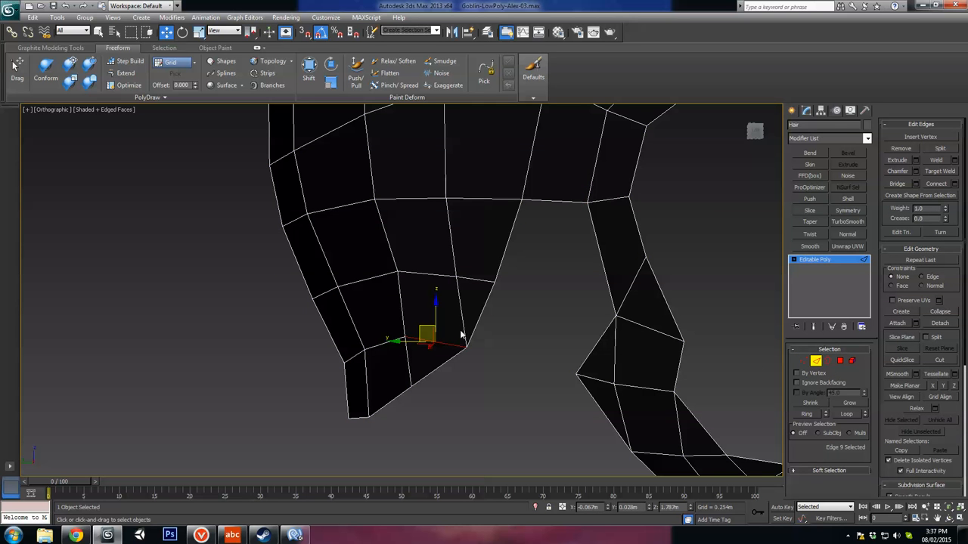
pyautogui.keyDown('alt'); pyautogui.moveTo(424, 368); pyautogui.dragTo(399, 331, button='middle'); pyautogui.keyUp('alt')
pyautogui.keyDown('ctrl'); pyautogui.click(381, 339); pyautogui.keyUp('ctrl')
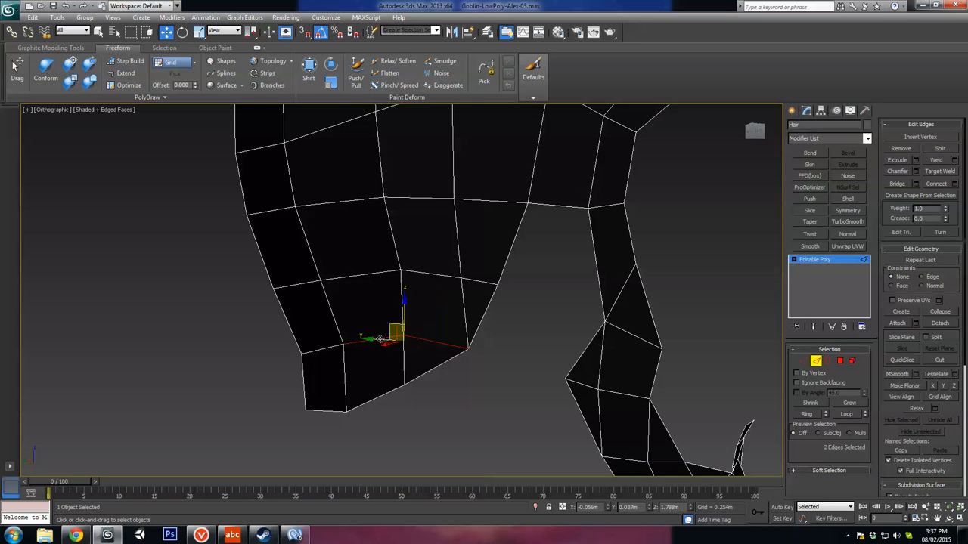
pyautogui.keyDown('ctrl'); pyautogui.click(326, 346); pyautogui.keyUp('ctrl')
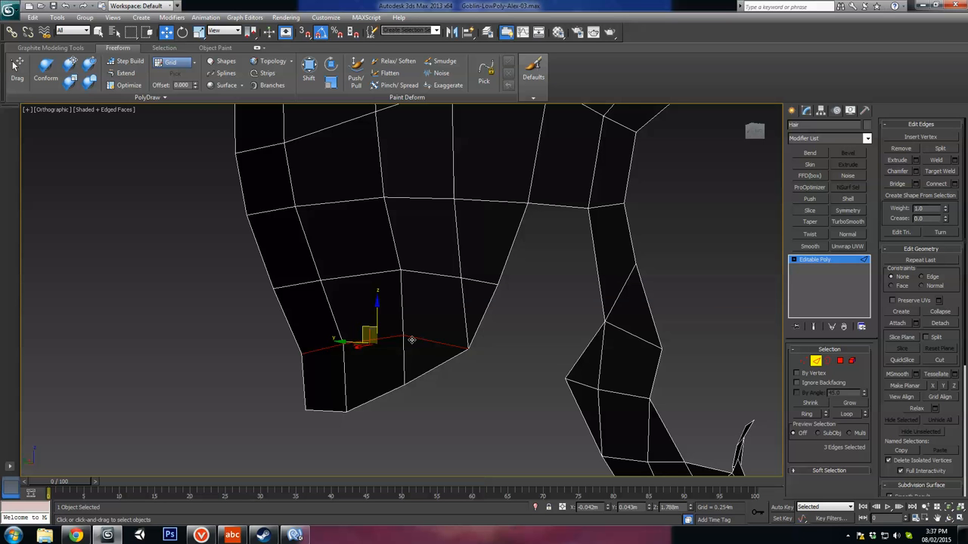
pyautogui.moveTo(412, 341)
pyautogui.keyDown('alt'); pyautogui.mouseDown(button='middle')
pyautogui.moveTo(411, 359)
pyautogui.moveTo(426, 324)
pyautogui.moveTo(427, 348)
pyautogui.moveTo(395, 356)
pyautogui.moveTo(408, 339)
pyautogui.mouseUp(button='middle'); pyautogui.keyUp('alt')
# Step: Connect the two opposite vertices of the quad behind the ear near the nape with a diagonal edge
pyautogui.press('1')
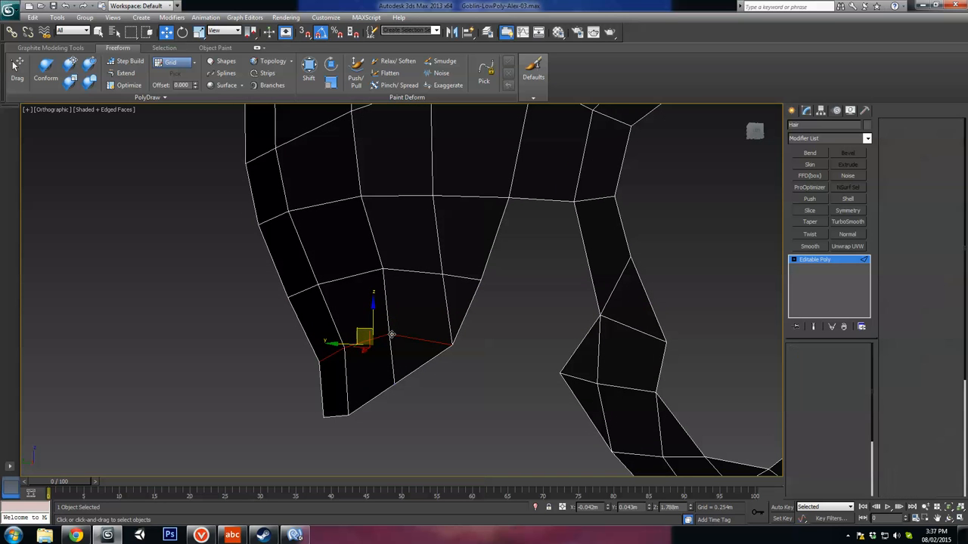
pyautogui.keyDown('ctrl'); pyautogui.click(441, 273); pyautogui.keyUp('ctrl')
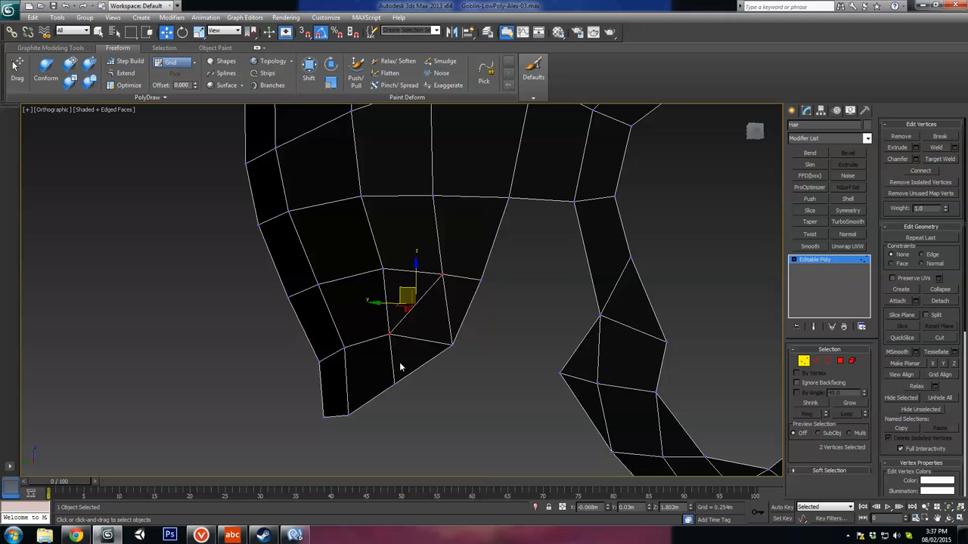
pyautogui.keyDown('alt'); pyautogui.moveTo(400, 367); pyautogui.dragTo(437, 349, button='middle'); pyautogui.keyUp('alt')
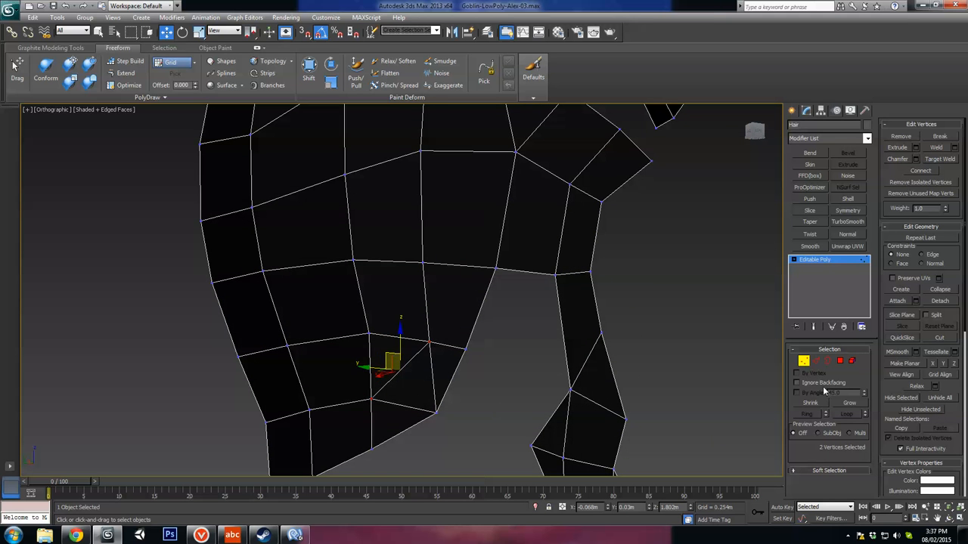
# Step: Remove the edge directly below the new diagonal behind the ear near the nape
pyautogui.click(815, 362)
pyautogui.click(459, 418)
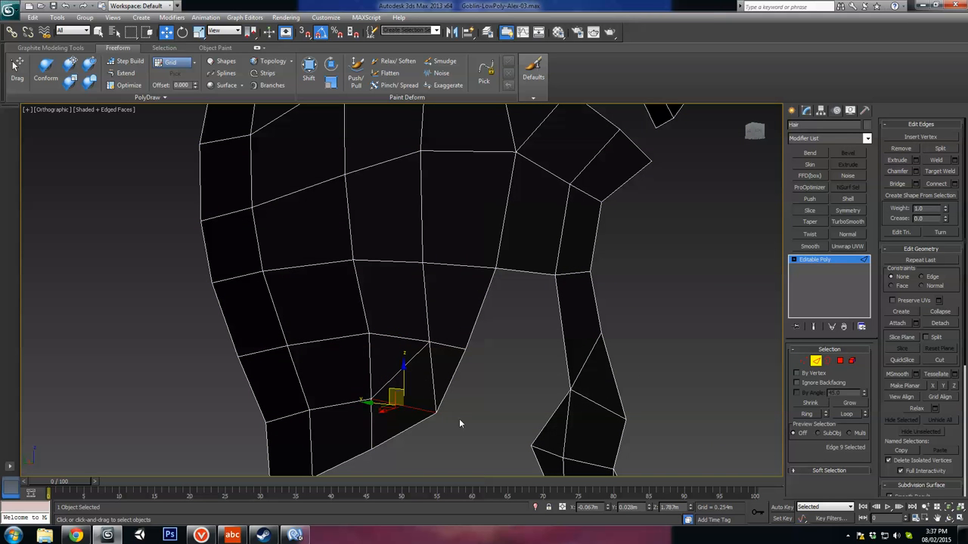
pyautogui.press('1')
pyautogui.click(430, 342)
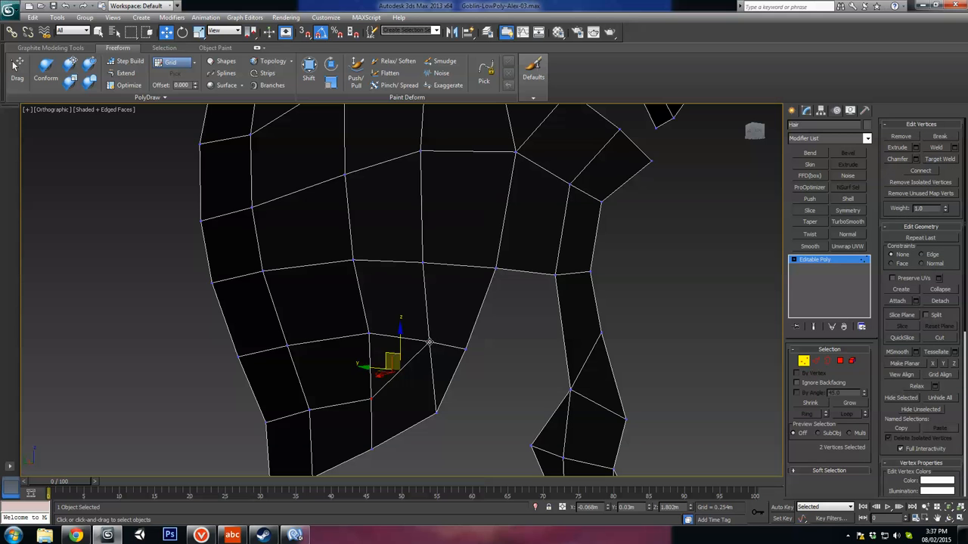
pyautogui.moveTo(375, 349); pyautogui.dragTo(384, 343, button='middle')
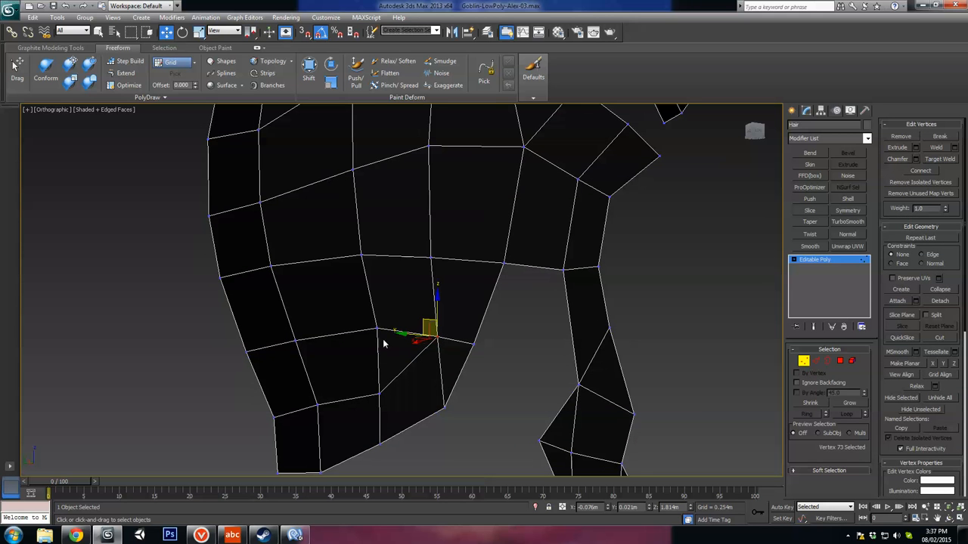
# Step: Connect opposite corners of the quad above the nape diagonal with a second diagonal and remove the horizontal edge beneath it
pyautogui.click(376, 327)
pyautogui.keyDown('ctrl'); pyautogui.click(432, 260); pyautogui.keyUp('ctrl')
pyautogui.hotkey('ctrl', 'shift', 'e')
pyautogui.press('2')
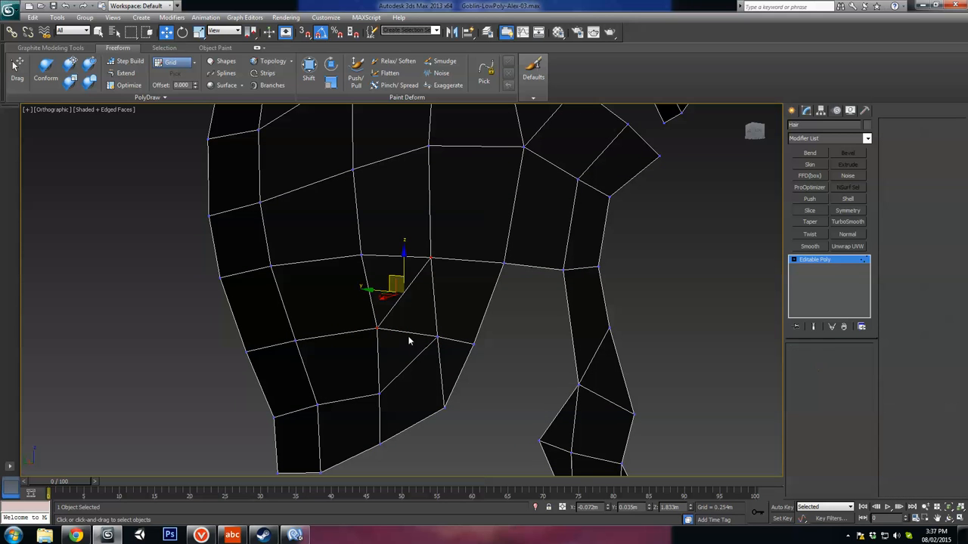
pyautogui.click(407, 333)
pyautogui.click(407, 333)
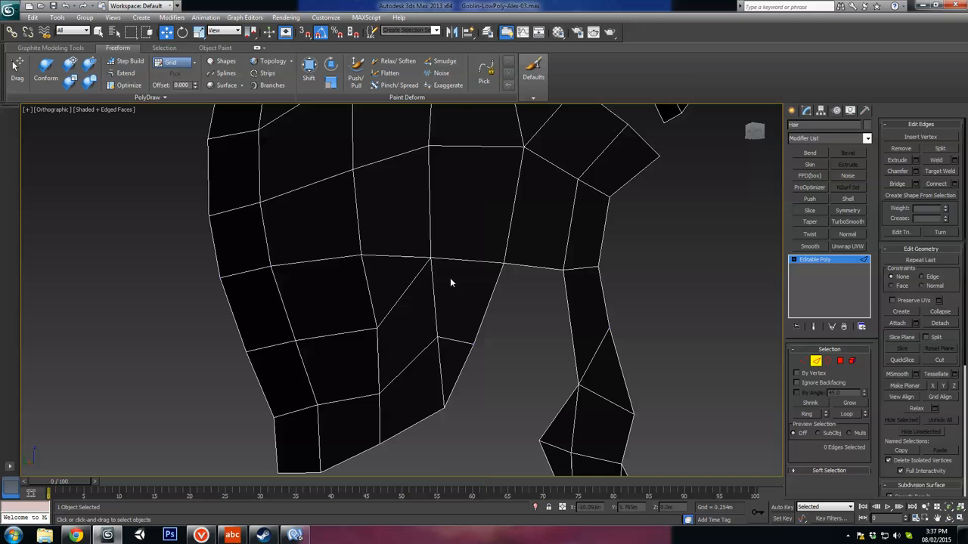
# Step: Examine the rerouted edge flow behind the ear, checking the vertices at the ends of both diagonals
pyautogui.press('1')
pyautogui.click(430, 261)
pyautogui.moveTo(473, 235); pyautogui.dragTo(432, 287, button='middle')
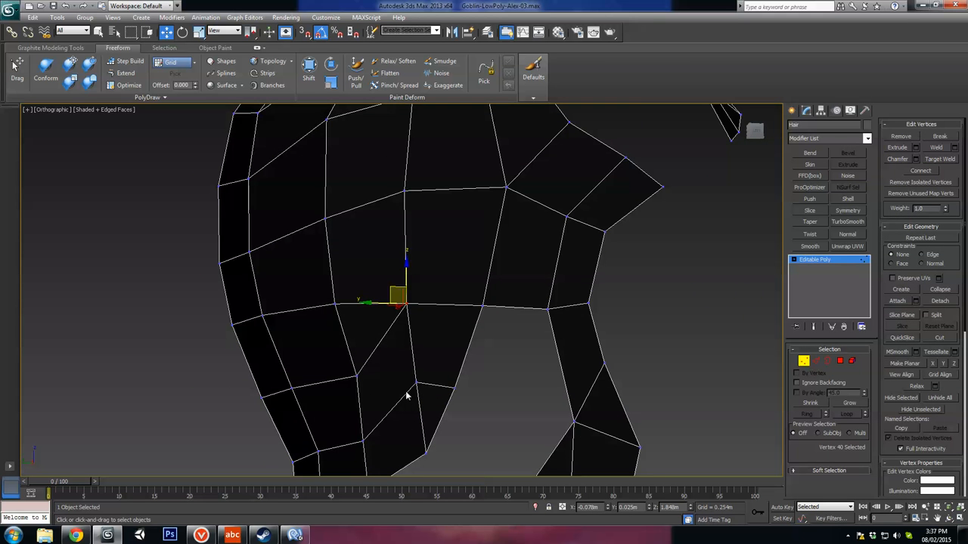
pyautogui.moveTo(438, 400); pyautogui.dragTo(452, 344, button='middle')
pyautogui.click(431, 330)
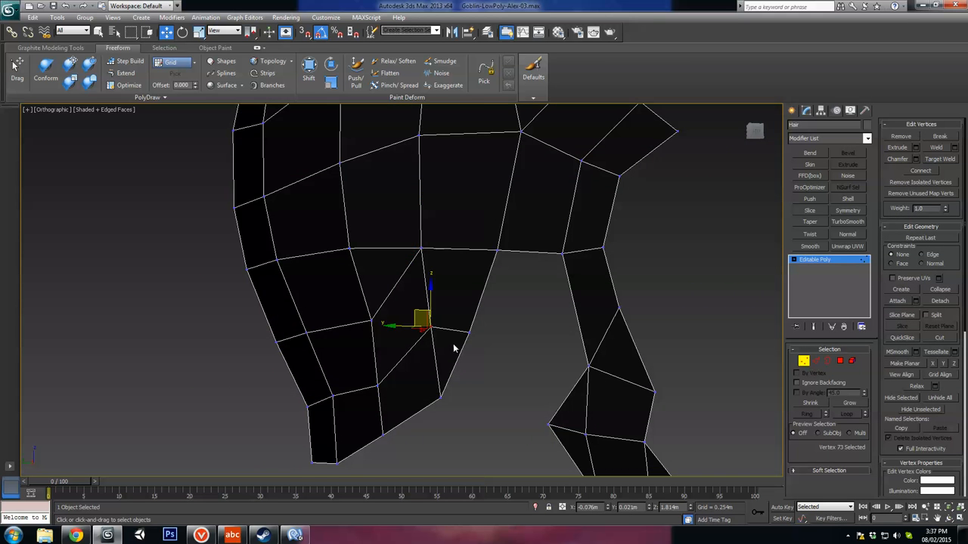
pyautogui.keyDown('alt'); pyautogui.moveTo(391, 387); pyautogui.dragTo(492, 332, button='middle'); pyautogui.keyUp('alt')
pyautogui.click(374, 385)
pyautogui.keyDown('alt'); pyautogui.moveTo(417, 333); pyautogui.dragTo(402, 302, button='middle'); pyautogui.keyUp('alt')
# Step: Reconnect the two vertices behind the ear with a horizontal edge and remove both diagonal edges beside it
pyautogui.click(372, 303)
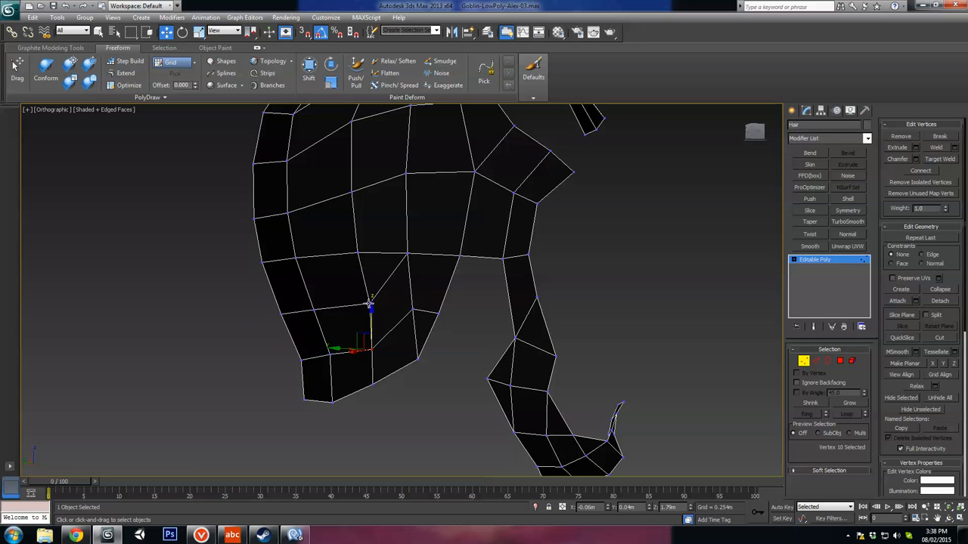
pyautogui.keyDown('ctrl'); pyautogui.click(415, 310); pyautogui.keyUp('ctrl')
pyautogui.press('2')
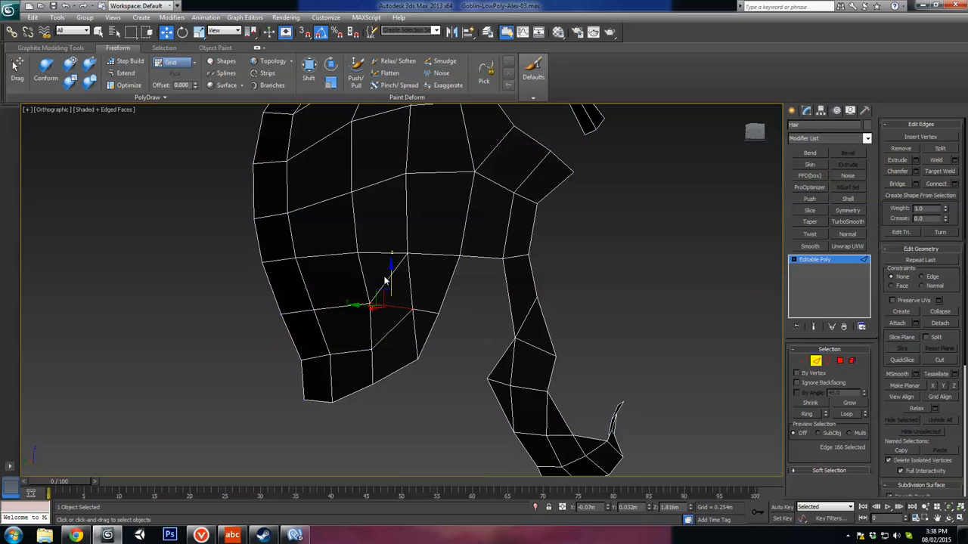
pyautogui.click(390, 278)
pyautogui.press('BackSpace')
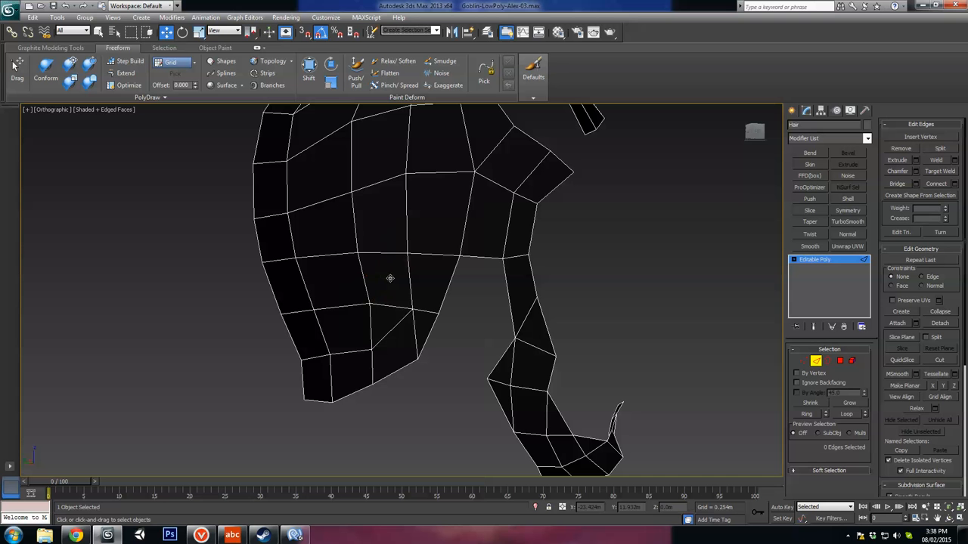
pyautogui.click(389, 333)
pyautogui.press('BackSpace')
# Step: Try removing the lowest row of edges across the nape, then undo the removal
pyautogui.click(346, 355)
pyautogui.press('BackSpace')
pyautogui.moveTo(342, 360)
pyautogui.keyDown('alt'); pyautogui.mouseDown(button='middle')
pyautogui.moveTo(325, 362)
pyautogui.moveTo(348, 356)
pyautogui.moveTo(333, 347)
pyautogui.mouseUp(button='middle'); pyautogui.keyUp('alt')
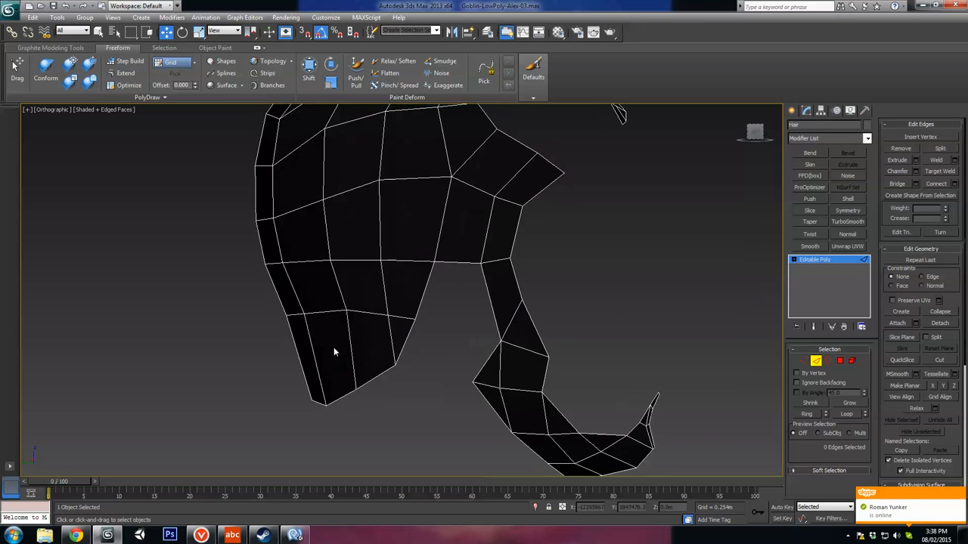
pyautogui.click(399, 325)
pyautogui.keyDown('alt'); pyautogui.moveTo(398, 325); pyautogui.dragTo(429, 351, button='middle'); pyautogui.keyUp('alt')
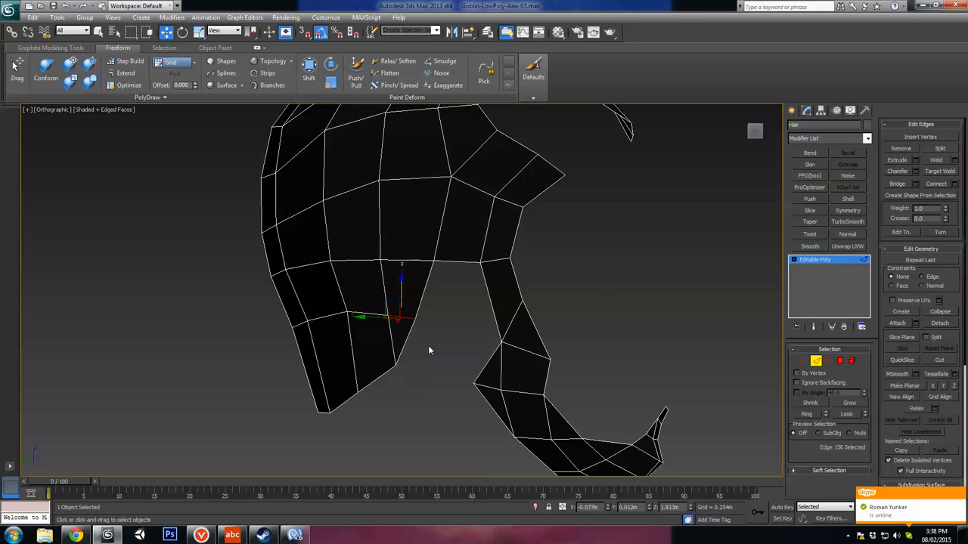
pyautogui.press('1')
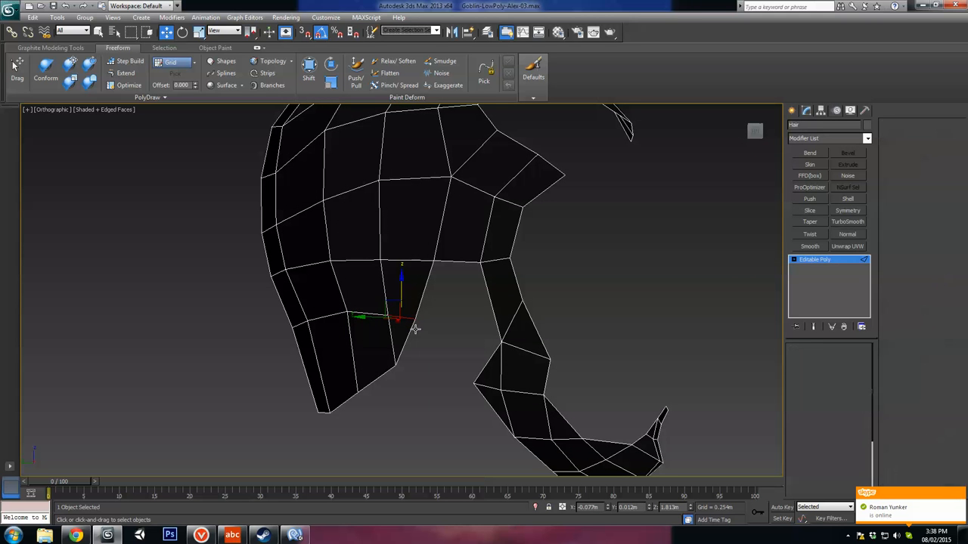
pyautogui.click(415, 321)
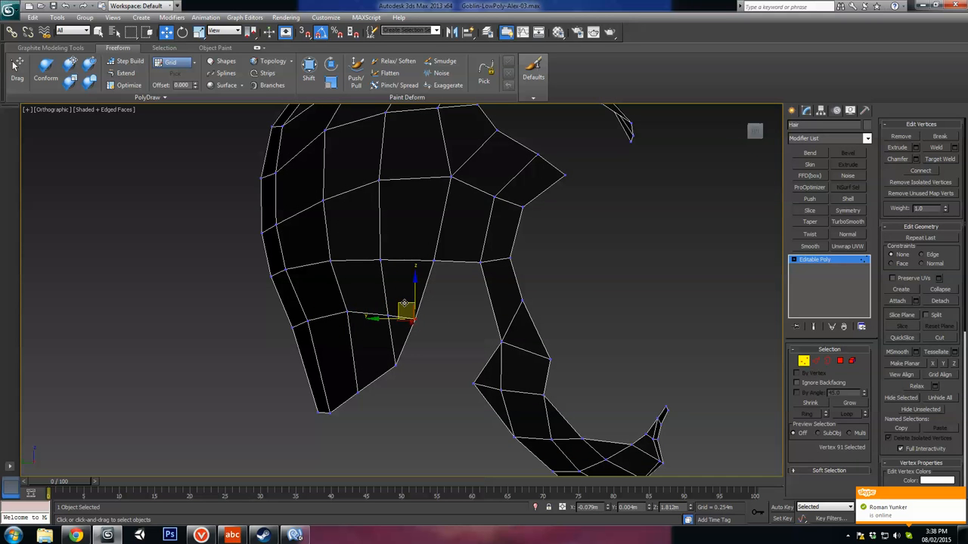
pyautogui.hotkey('ctrl', 'z')
pyautogui.hotkey('ctrl', 'shift', 'e')
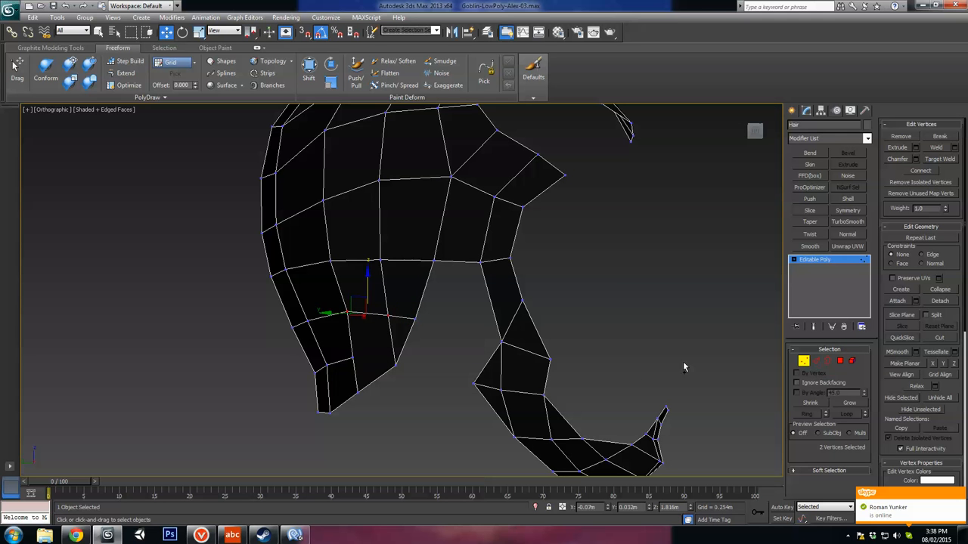
# Step: Cut a new edge from the end of the lowest nape row to the vertical edge behind the ear opening
pyautogui.click(820, 363)
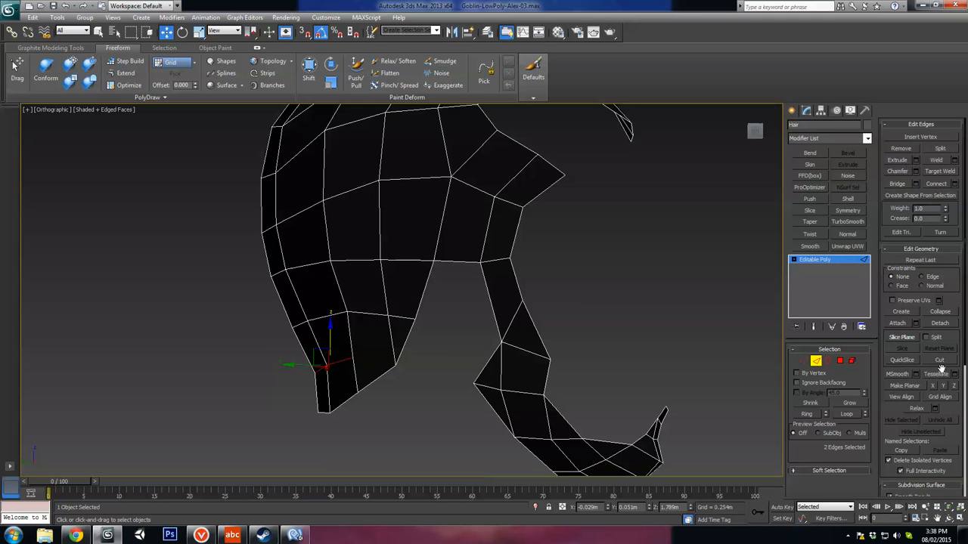
pyautogui.click(939, 362)
pyautogui.click(353, 358)
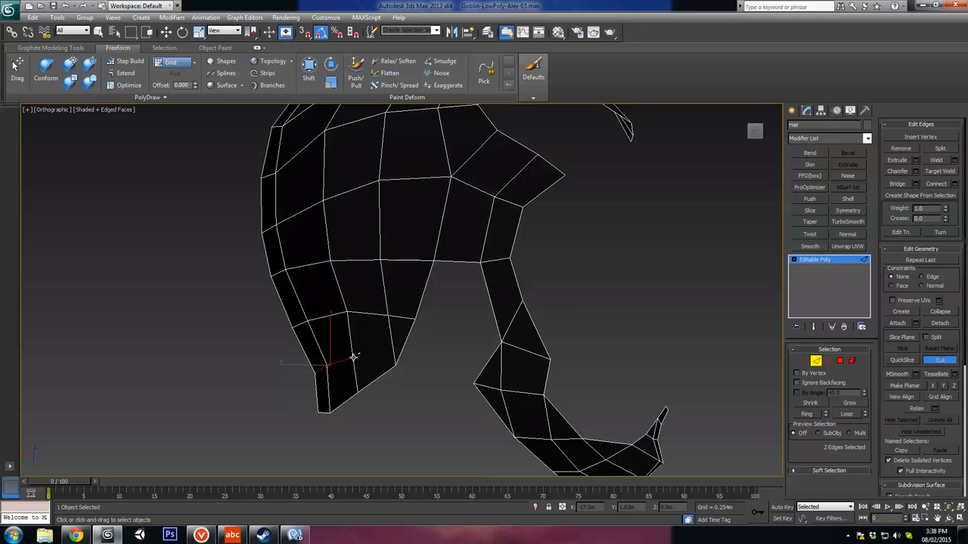
pyautogui.click(393, 341)
pyautogui.rightClick(426, 368)
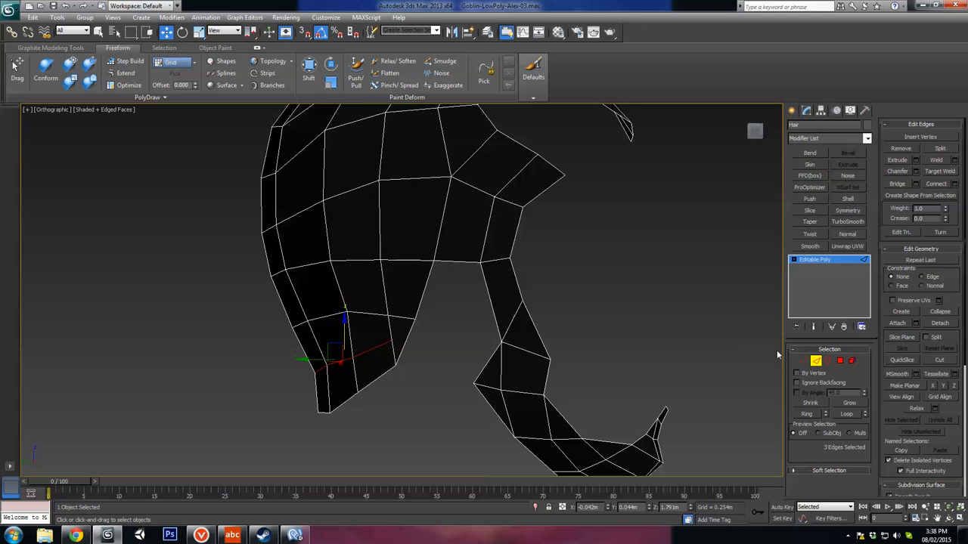
# Step: Turn on the Edge constraint and slide the new cut's end vertex inward, away from the ear opening
pyautogui.click(803, 361)
pyautogui.click(391, 342)
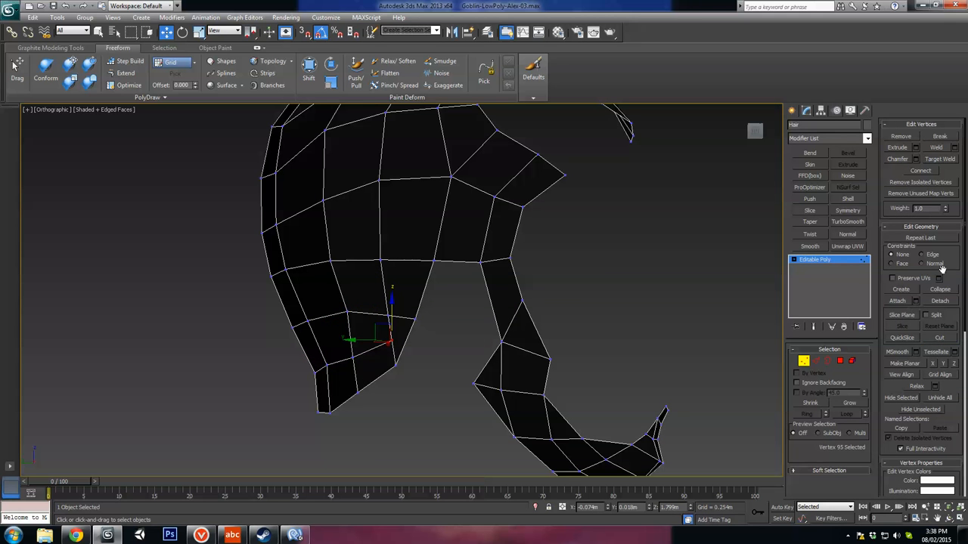
pyautogui.keyDown('alt'); pyautogui.moveTo(313, 370); pyautogui.dragTo(373, 350, button='middle'); pyautogui.keyUp('alt')
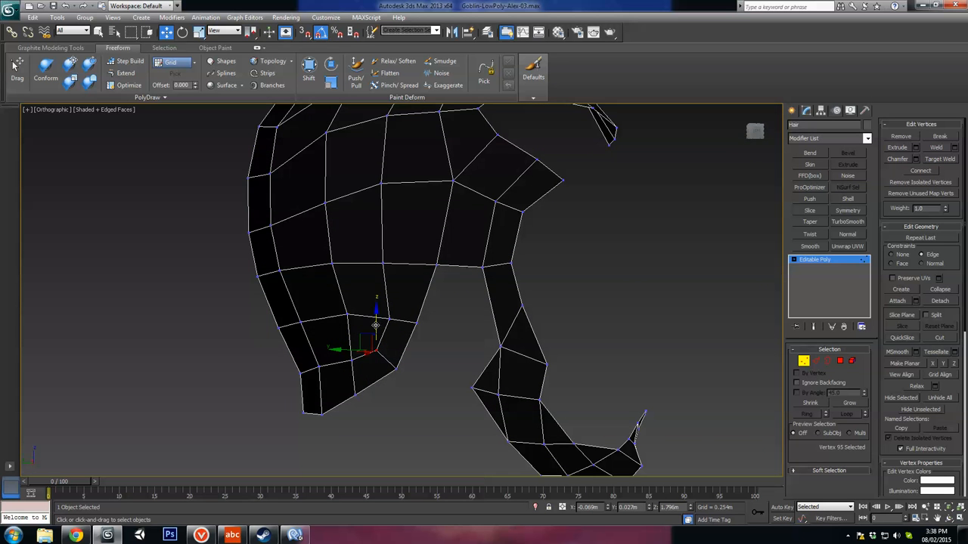
pyautogui.keyDown('alt'); pyautogui.moveTo(424, 331); pyautogui.dragTo(465, 346, button='middle'); pyautogui.keyUp('alt')
# Step: Remove the two inner lengthwise edges at the jaw corner below the sideburn, along with their shared vertex
pyautogui.click(816, 361)
pyautogui.moveTo(533, 380); pyautogui.dragTo(462, 358, button='middle')
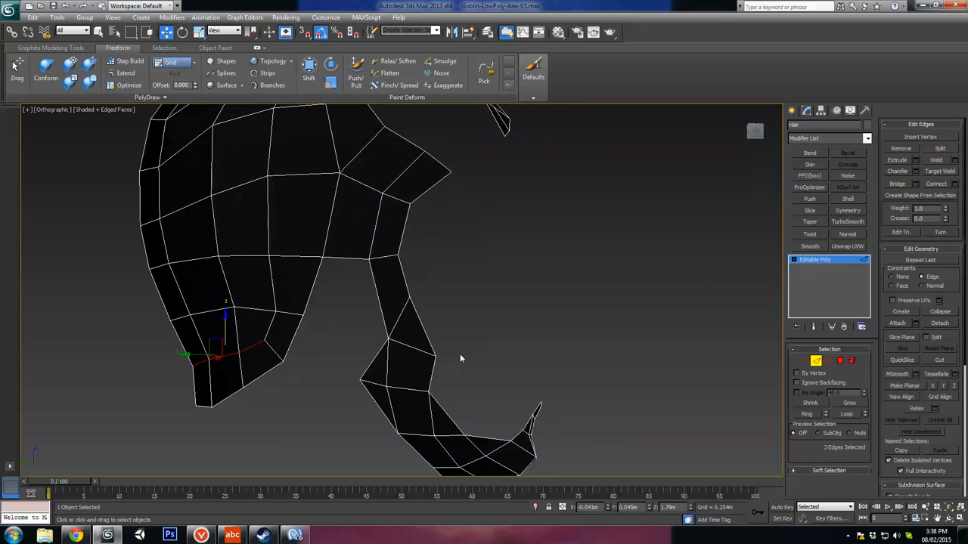
pyautogui.scroll(-2, 396, 388)
pyautogui.scroll(2, 396, 354)
pyautogui.moveTo(395, 387); pyautogui.dragTo(386, 334, button='middle')
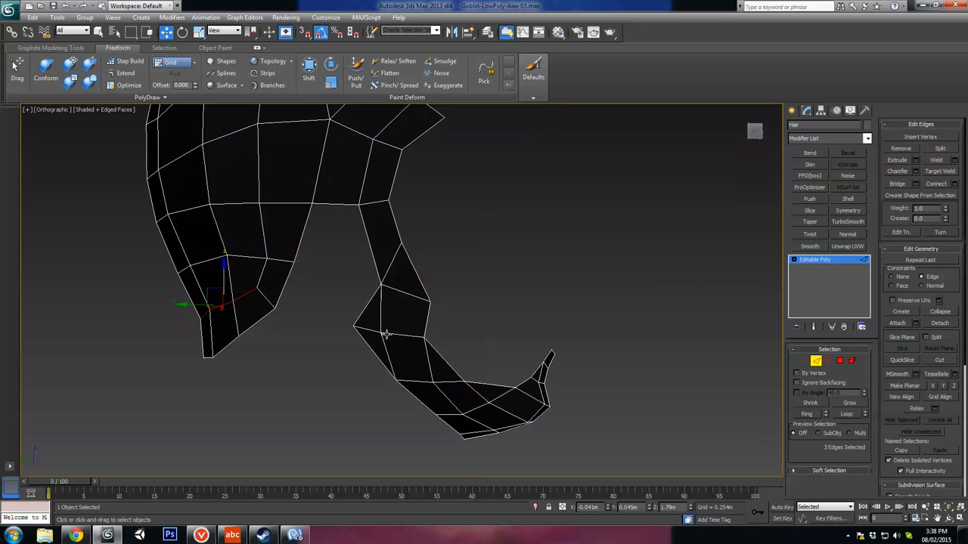
pyautogui.scroll(2, 386, 335)
pyautogui.click(372, 330)
pyautogui.keyDown('ctrl'); pyautogui.click(379, 367); pyautogui.keyUp('ctrl')
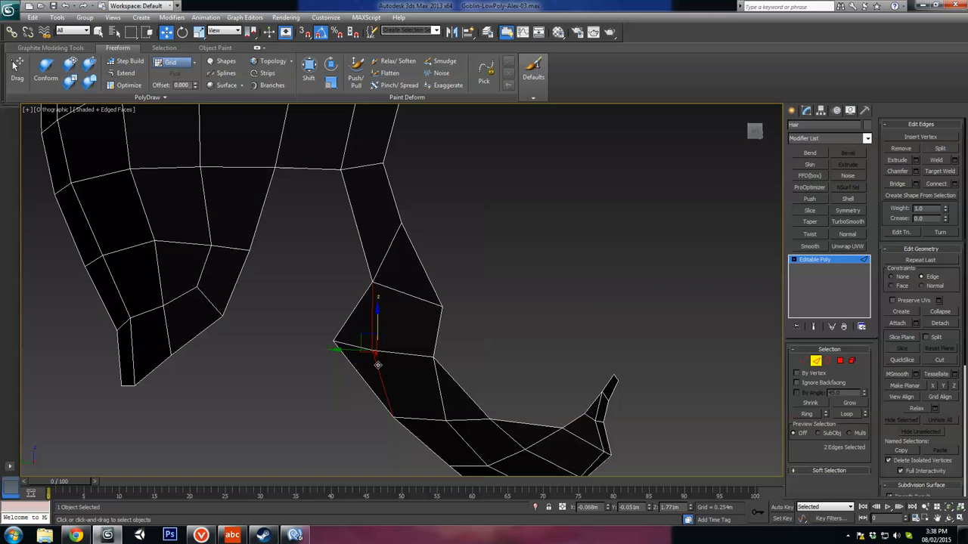
pyautogui.hotkey('ctrl', 'BackSpace')
# Step: Cut a new edge straight across the sideburn strip from its front vertex and remove the old diagonal below it
pyautogui.moveTo(402, 360); pyautogui.dragTo(388, 334, button='middle')
pyautogui.moveTo(391, 229); pyautogui.dragTo(394, 280, button='middle')
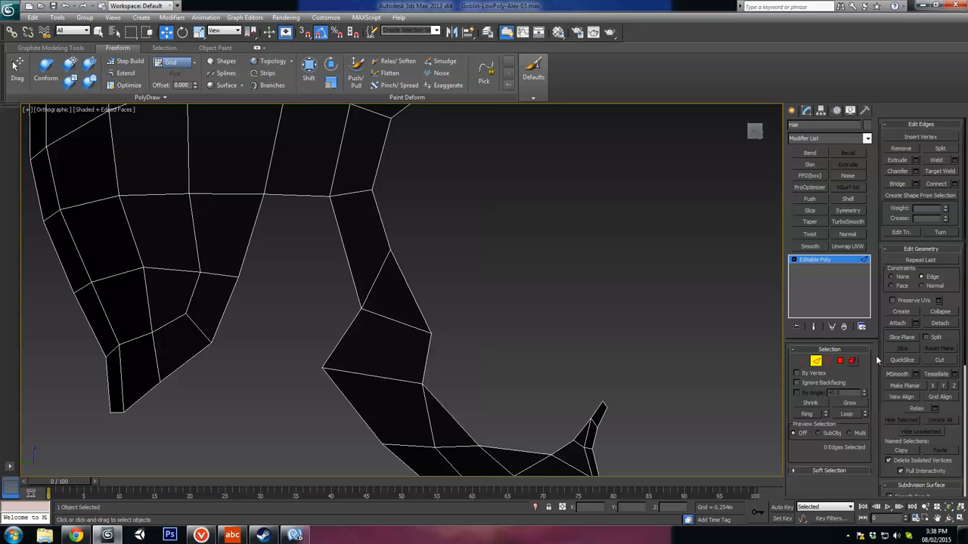
pyautogui.click(939, 361)
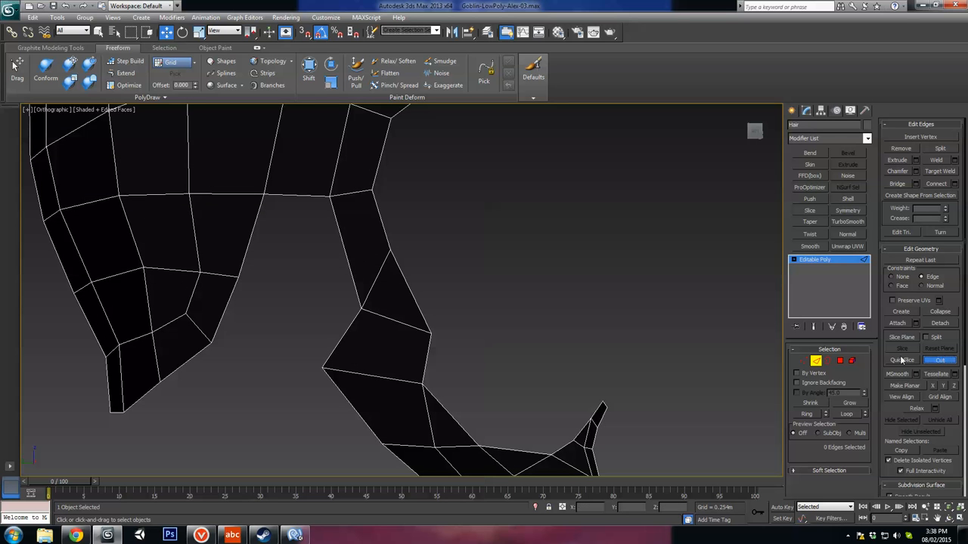
pyautogui.click(390, 251)
pyautogui.click(350, 268)
pyautogui.rightClick(350, 267)
pyautogui.press('w')
pyautogui.click(375, 282)
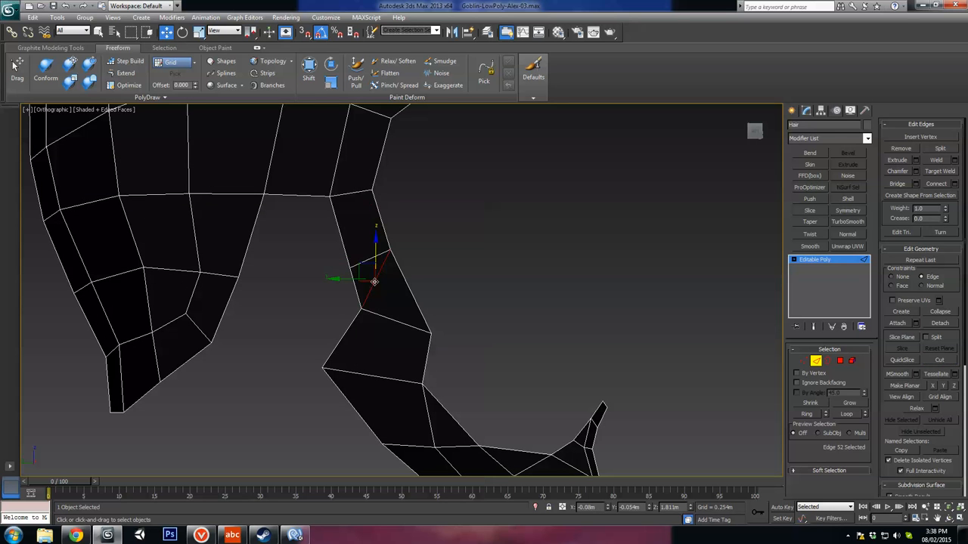
pyautogui.press('BackSpace')
# Step: Remove the four lengthwise inner edges running along the lower jaw strip of the beard
pyautogui.moveTo(425, 334); pyautogui.dragTo(389, 220, button='middle')
pyautogui.moveTo(395, 286)
pyautogui.keyDown('alt'); pyautogui.mouseDown(button='middle')
pyautogui.moveTo(391, 298)
pyautogui.moveTo(383, 292)
pyautogui.mouseUp(button='middle'); pyautogui.keyUp('alt')
pyautogui.click(378, 238)
pyautogui.keyDown('ctrl'); pyautogui.click(411, 280); pyautogui.keyUp('ctrl')
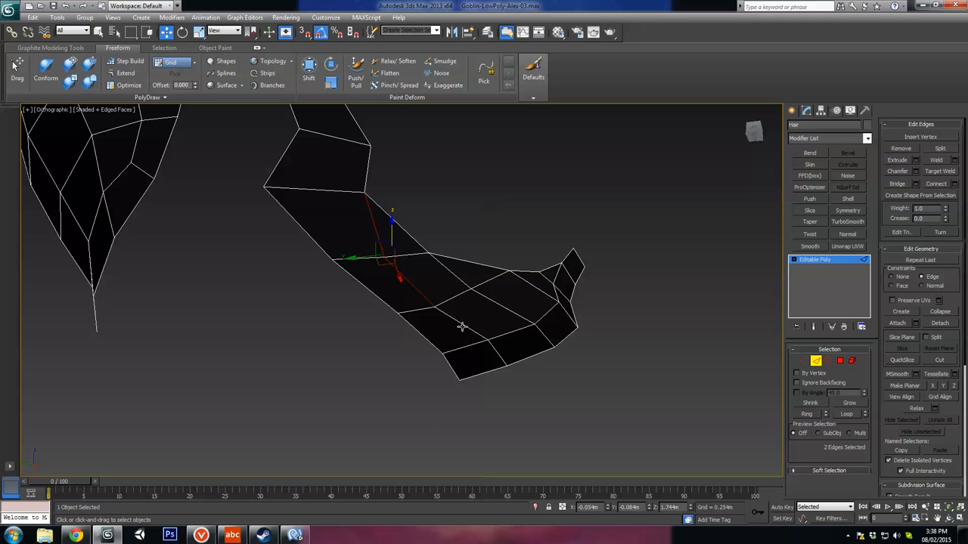
pyautogui.keyDown('ctrl'); pyautogui.click(460, 324); pyautogui.keyUp('ctrl')
pyautogui.keyDown('ctrl'); pyautogui.click(502, 362); pyautogui.keyUp('ctrl')
pyautogui.press('BackSpace')
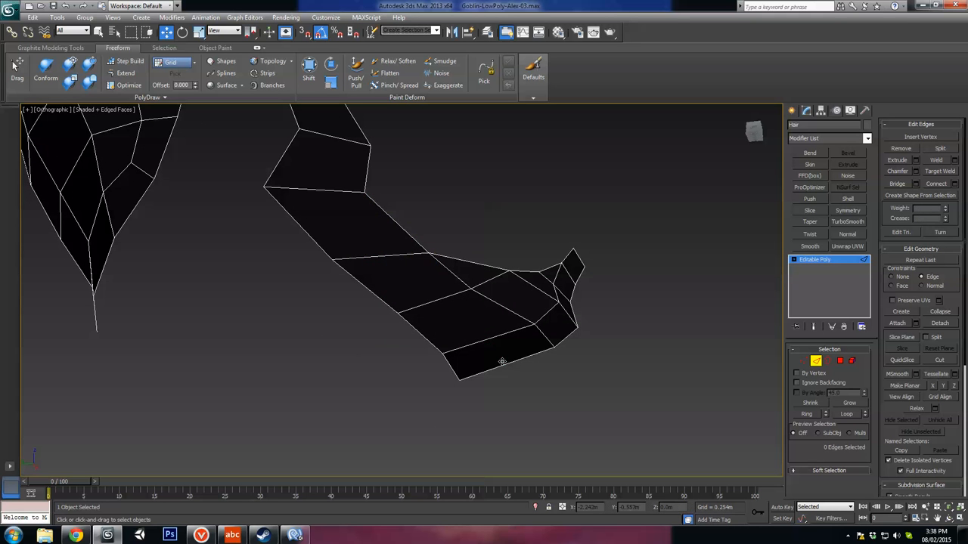
# Step: Examine the edge flow from the jaw to the chin, checking the remaining lengthwise edges and their middle vertex
pyautogui.keyDown('alt'); pyautogui.moveTo(504, 356); pyautogui.dragTo(396, 284, button='middle'); pyautogui.keyUp('alt')
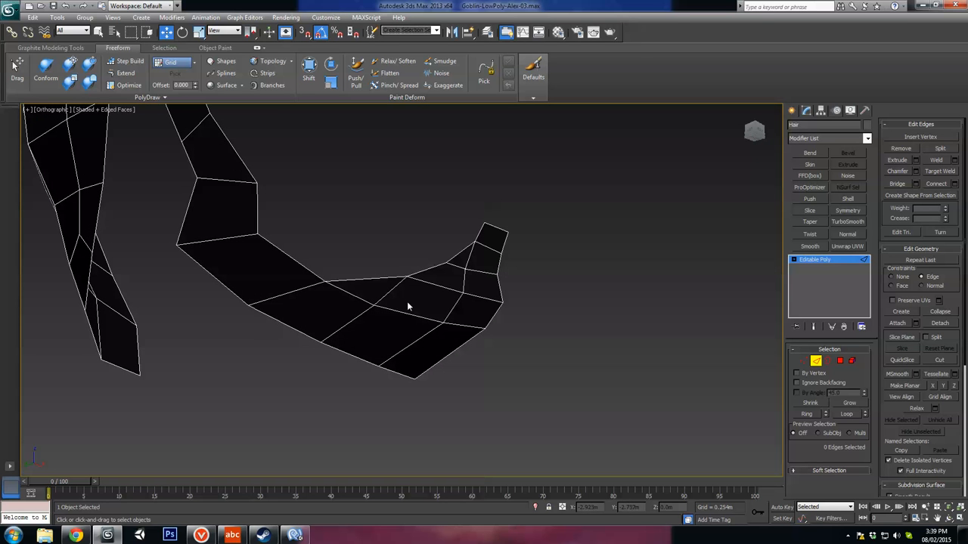
pyautogui.click(353, 293)
pyautogui.keyDown('ctrl'); pyautogui.click(423, 319); pyautogui.keyUp('ctrl')
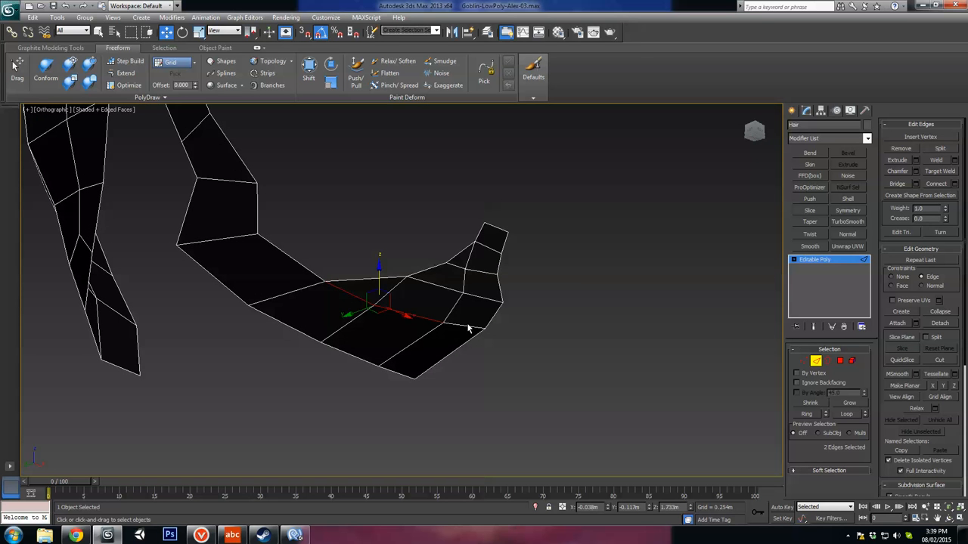
pyautogui.click(480, 274)
pyautogui.keyDown('alt'); pyautogui.moveTo(480, 274); pyautogui.dragTo(291, 301, button='middle'); pyautogui.keyUp('alt')
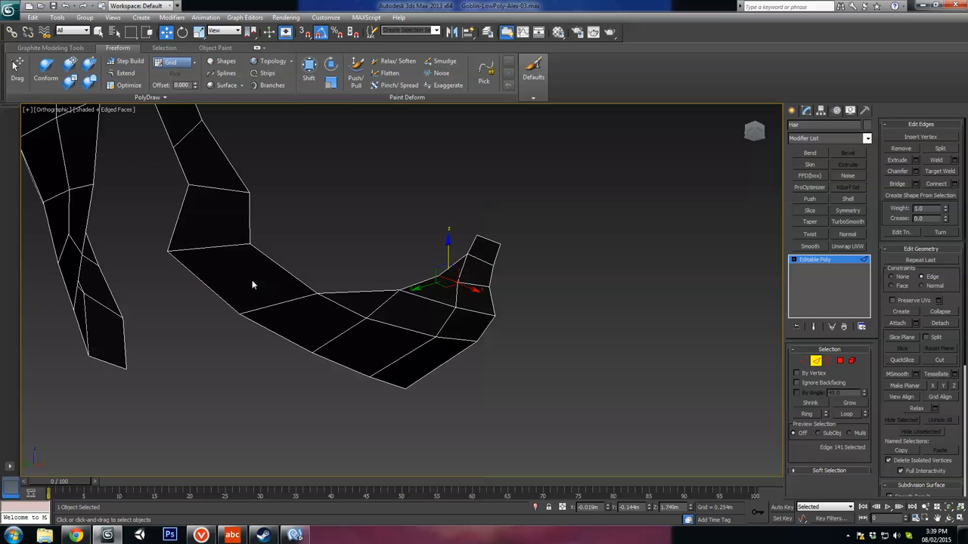
pyautogui.click(803, 361)
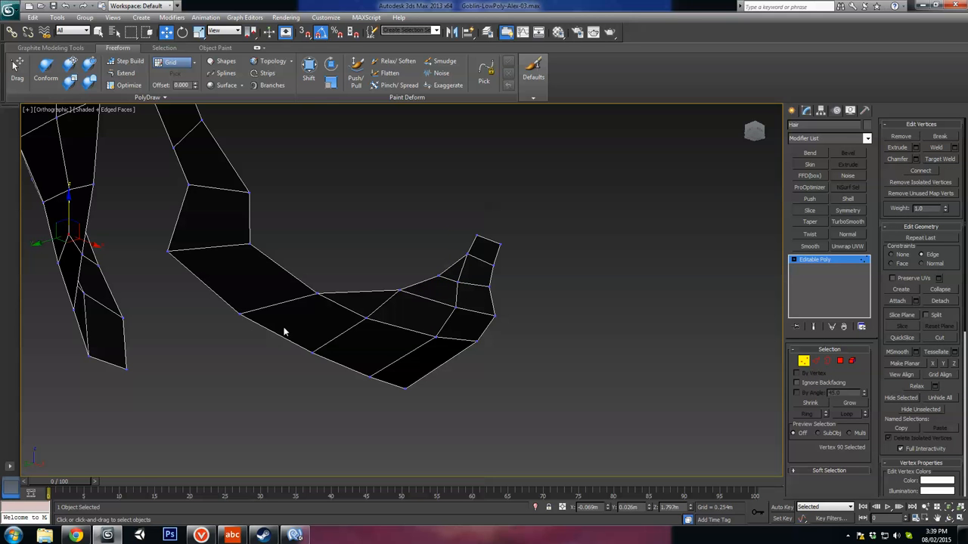
pyautogui.click(370, 323)
pyautogui.keyDown('alt'); pyautogui.moveTo(464, 346); pyautogui.dragTo(604, 339, button='middle'); pyautogui.keyUp('alt')
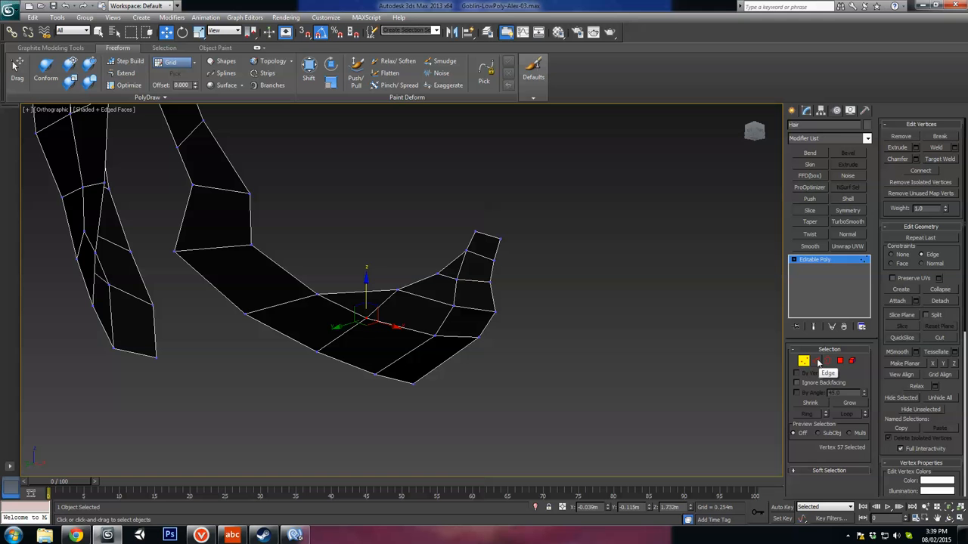
# Step: Cut an edge across the upper chin quad from its front corner to the opposite edge and remove the old edge above it
pyautogui.click(817, 361)
pyautogui.click(938, 360)
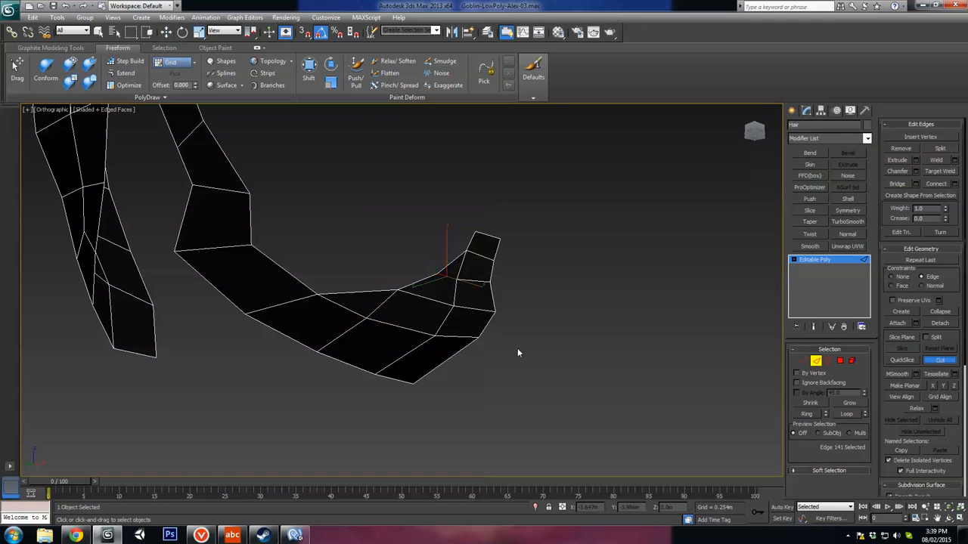
pyautogui.click(457, 306)
pyautogui.click(385, 304)
pyautogui.rightClick(427, 298)
pyautogui.click(428, 297)
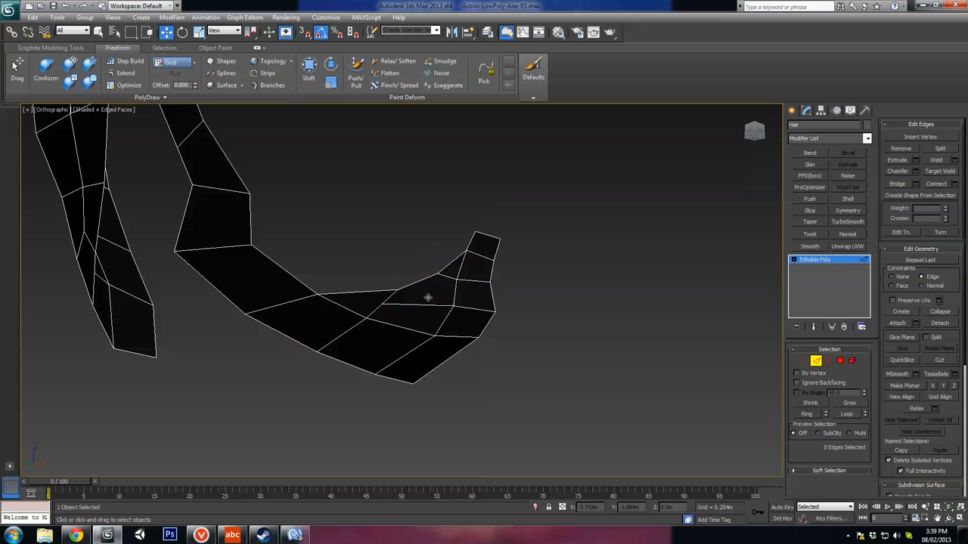
# Step: Restore the upper chin edge that runs to the strip's upper corner vertex and remove the edge cut below it
pyautogui.click(420, 306)
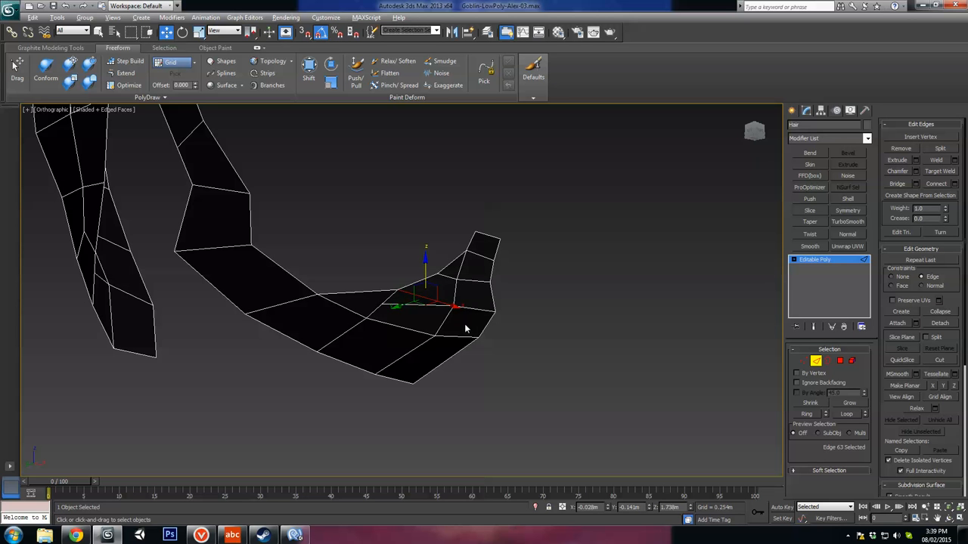
pyautogui.keyDown('alt'); pyautogui.moveTo(464, 324); pyautogui.dragTo(443, 320, button='middle'); pyautogui.keyUp('alt')
pyautogui.click(436, 333)
pyautogui.keyDown('alt'); pyautogui.moveTo(385, 324); pyautogui.dragTo(356, 318, button='middle'); pyautogui.keyUp('alt')
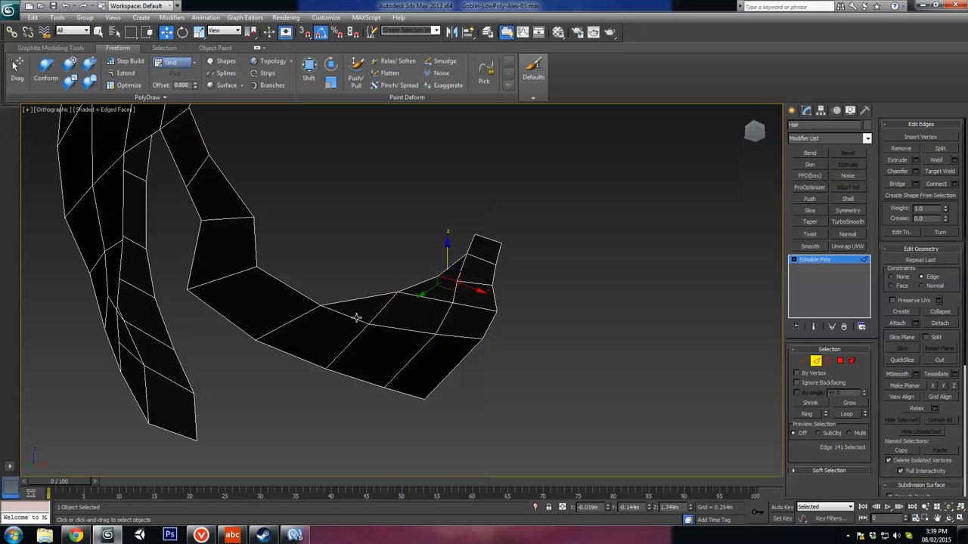
# Step: Try removing the two crosswise edges on the jaw strip just behind the chin, and undo the removal
pyautogui.keyDown('alt'); pyautogui.moveTo(403, 347); pyautogui.dragTo(444, 317, button='middle'); pyautogui.keyUp('alt')
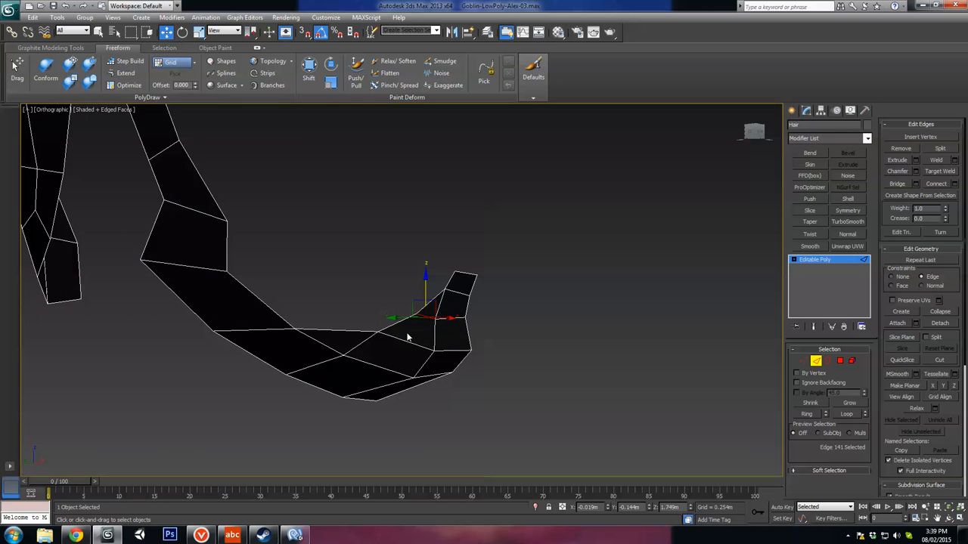
pyautogui.scroll(-4, 415, 348)
pyautogui.keyDown('alt'); pyautogui.moveTo(393, 359); pyautogui.dragTo(277, 363, button='middle'); pyautogui.keyUp('alt')
pyautogui.scroll(4, 310, 367)
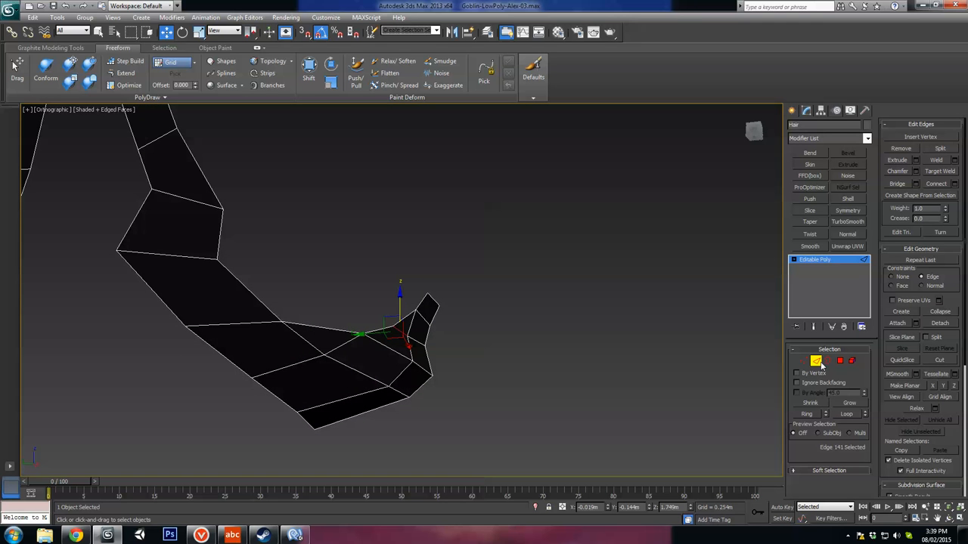
pyautogui.click(342, 348)
pyautogui.keyDown('ctrl'); pyautogui.click(310, 361); pyautogui.keyUp('ctrl')
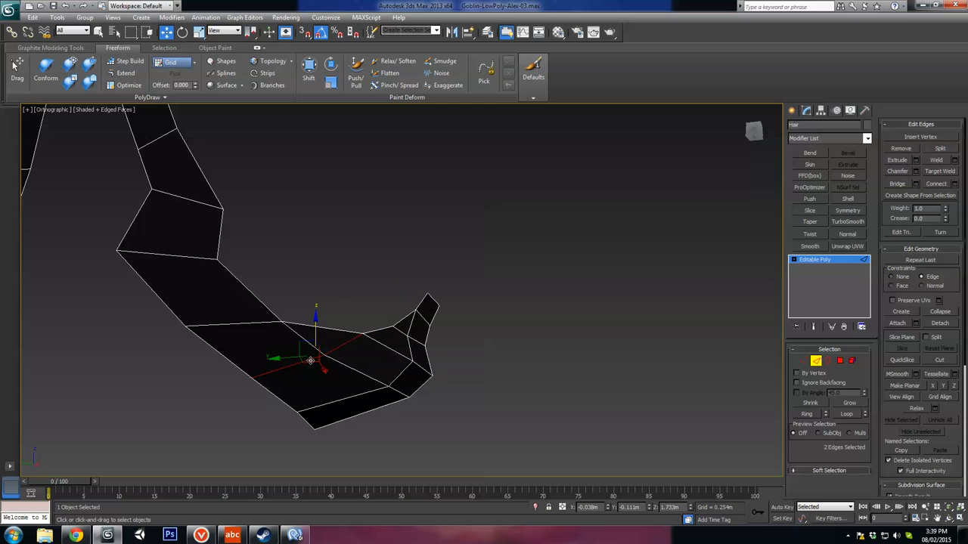
pyautogui.press('BackSpace')
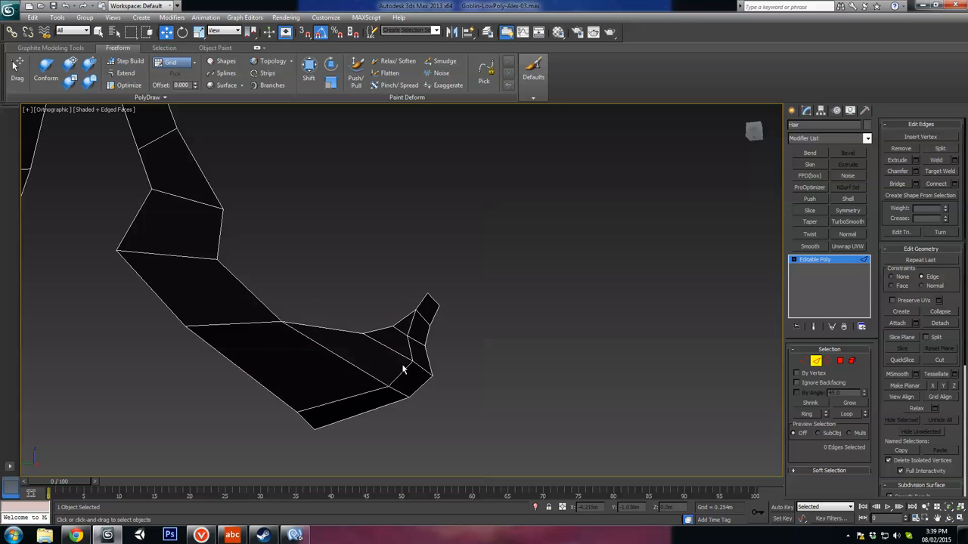
pyautogui.hotkey('ctrl', 'z')
# Step: Leave edge editing on the hair and unhide all objects in the scene
pyautogui.keyDown('alt'); pyautogui.moveTo(403, 369); pyautogui.dragTo(330, 355, button='middle'); pyautogui.keyUp('alt')
pyautogui.click(816, 361)
pyautogui.rightClick(568, 290)
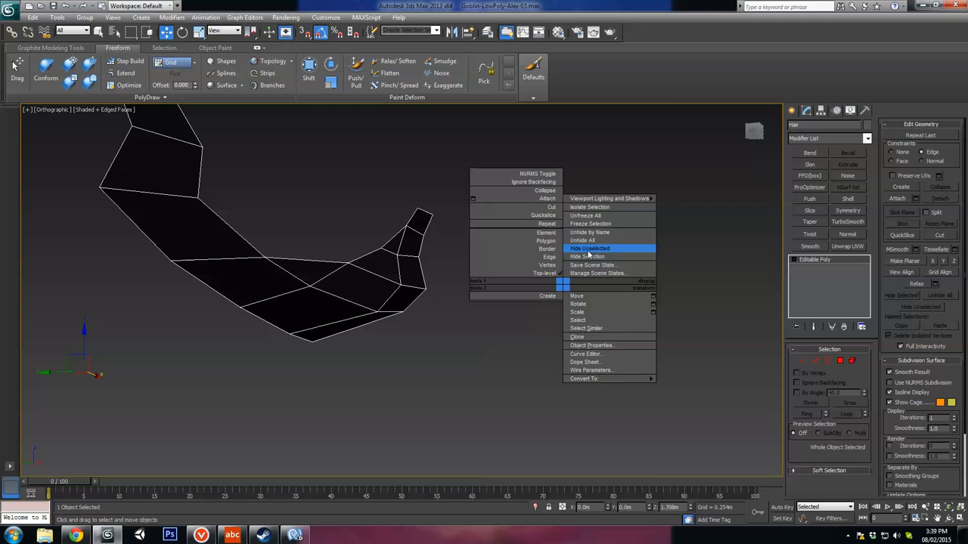
pyautogui.click(583, 246)
pyautogui.scroll(-3, 496, 334)
pyautogui.keyDown('alt'); pyautogui.moveTo(496, 334); pyautogui.dragTo(517, 366, button='middle'); pyautogui.keyUp('alt')
pyautogui.scroll(-3, 468, 338)
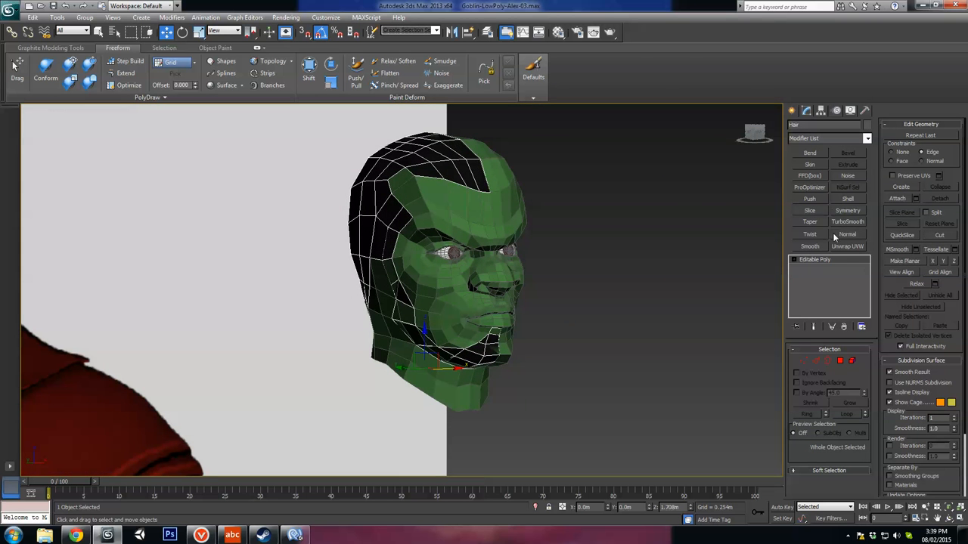
# Step: Select all polygons of the hair and beard shell and start extruding them with the Local Normal type
pyautogui.click(839, 362)
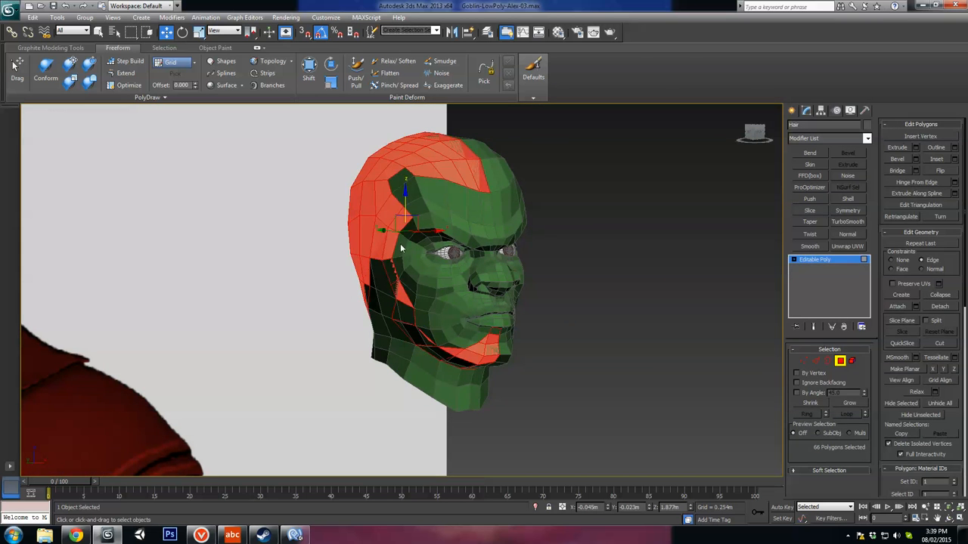
pyautogui.keyDown('alt'); pyautogui.moveTo(544, 360); pyautogui.dragTo(597, 317, button='middle'); pyautogui.keyUp('alt')
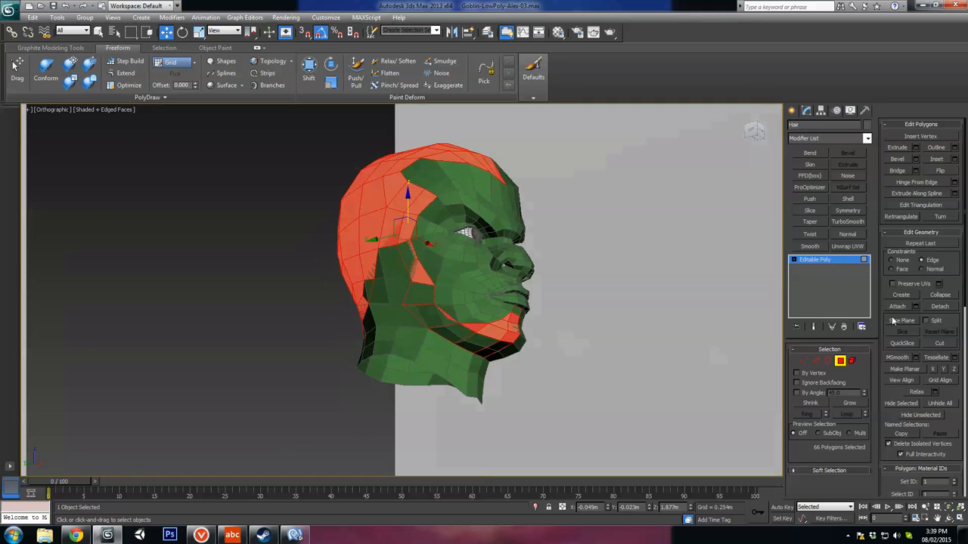
pyautogui.click(915, 149)
pyautogui.keyDown('alt'); pyautogui.moveTo(456, 255); pyautogui.dragTo(539, 376, button='middle'); pyautogui.keyUp('alt')
pyautogui.click(413, 294)
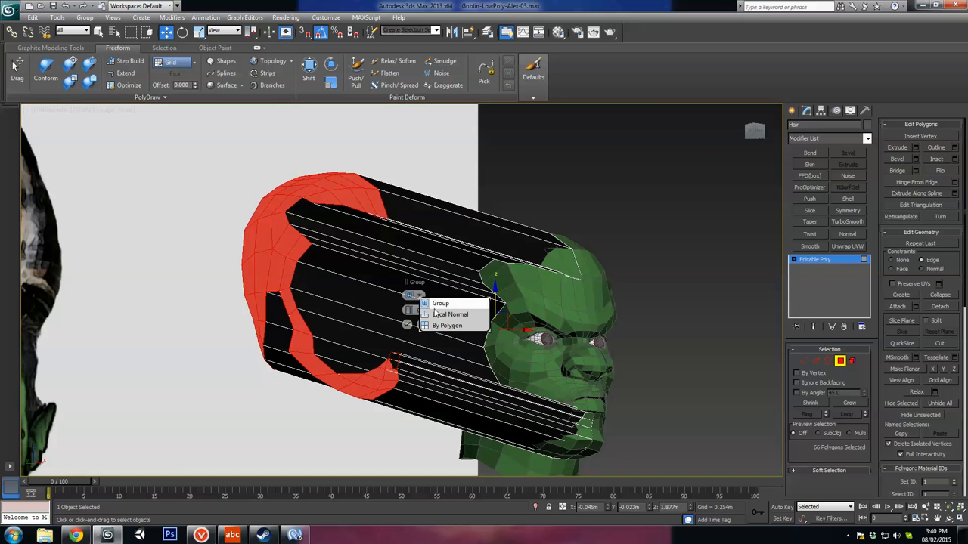
pyautogui.click(440, 316)
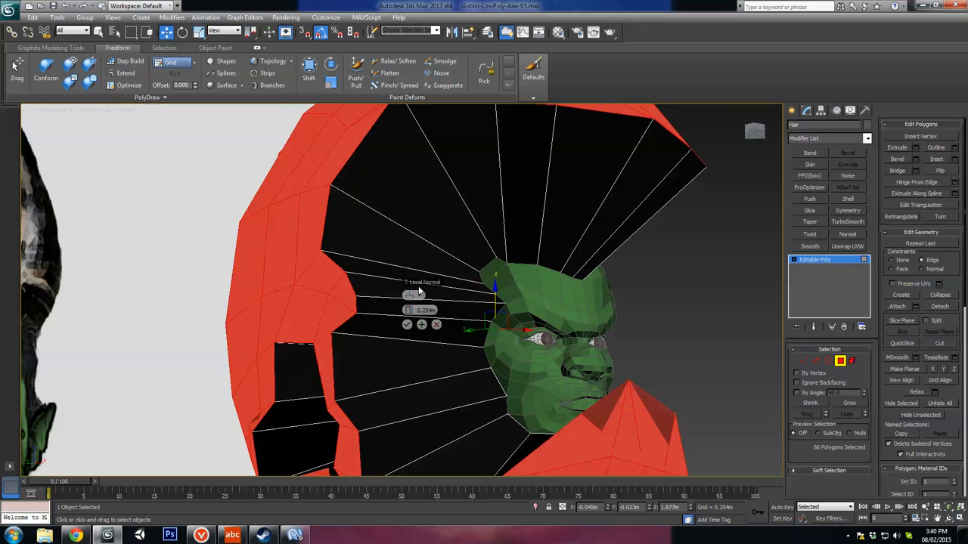
# Step: Set the extrusion height of the hair and beard polygons to 0.012 m and apply it
pyautogui.keyDown('alt'); pyautogui.moveTo(556, 355); pyautogui.dragTo(499, 322, button='middle'); pyautogui.keyUp('alt')
pyautogui.moveTo(412, 316); pyautogui.dragTo(121, 335)
pyautogui.moveTo(191, 319); pyautogui.dragTo(233, 318)
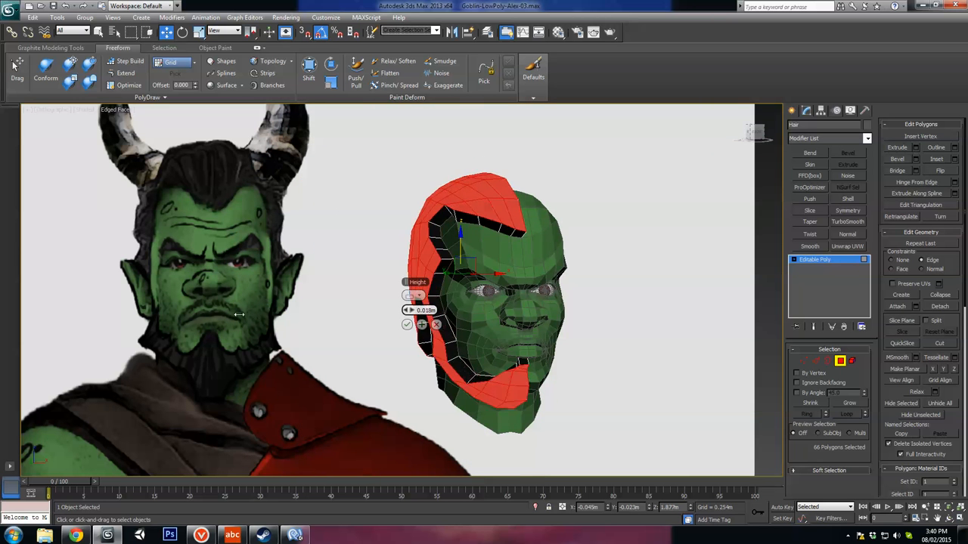
pyautogui.keyDown('alt'); pyautogui.moveTo(352, 369); pyautogui.dragTo(563, 387, button='middle'); pyautogui.keyUp('alt')
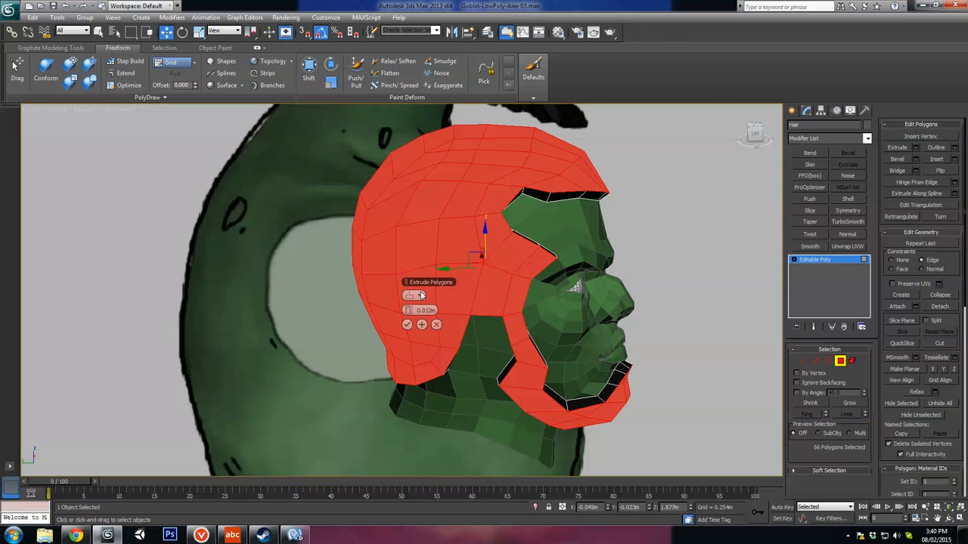
pyautogui.click(407, 325)
# Step: Select the three extruded wall polygons along the centre seam on top of the hair
pyautogui.keyDown('alt'); pyautogui.moveTo(624, 349); pyautogui.dragTo(518, 321, button='middle'); pyautogui.keyUp('alt')
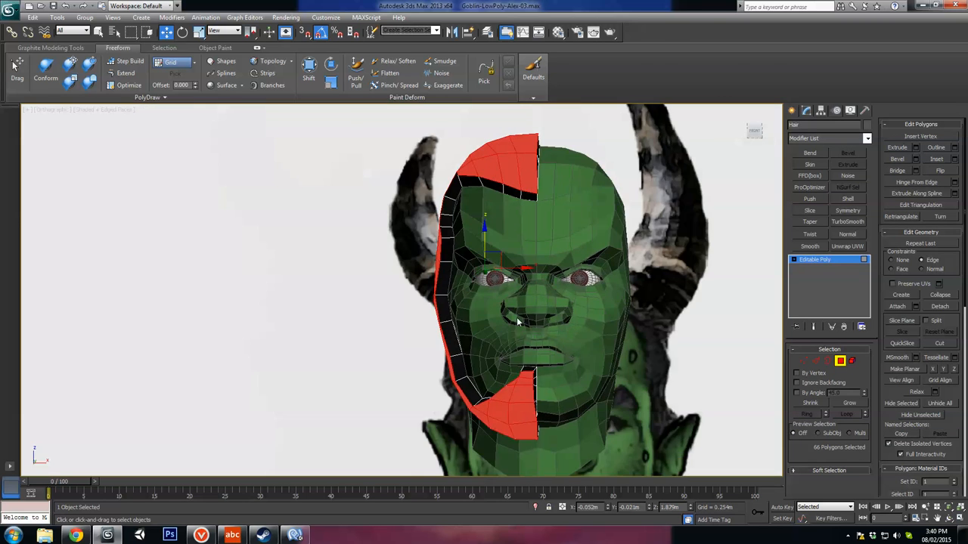
pyautogui.moveTo(573, 273); pyautogui.dragTo(527, 192, button='middle')
pyautogui.moveTo(527, 192); pyautogui.dragTo(516, 260, button='middle')
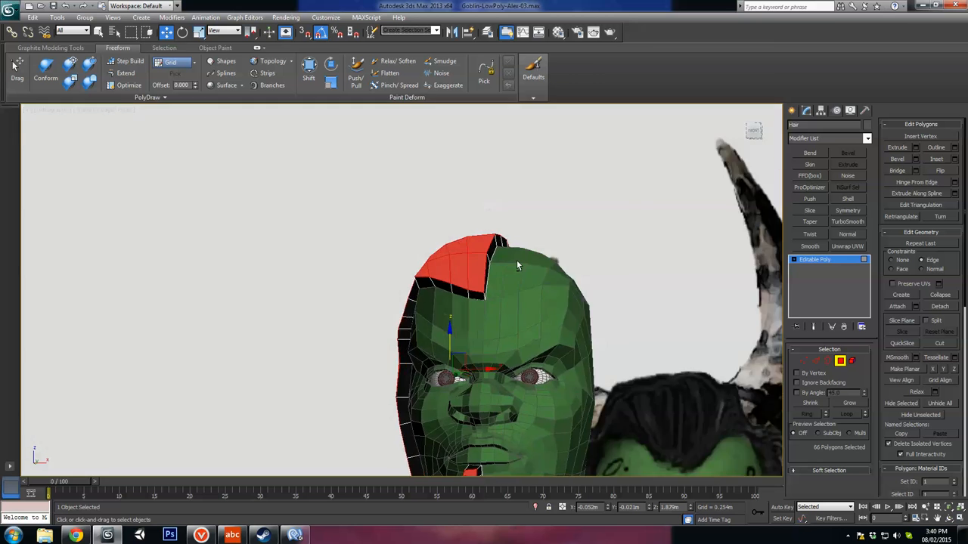
pyautogui.scroll(5, 510, 257)
pyautogui.keyDown('alt'); pyautogui.moveTo(562, 232); pyautogui.dragTo(533, 245, button='middle'); pyautogui.keyUp('alt')
pyautogui.click(522, 252)
pyautogui.keyDown('ctrl'); pyautogui.click(540, 220); pyautogui.keyUp('ctrl')
pyautogui.keyDown('ctrl'); pyautogui.click(584, 195); pyautogui.keyUp('ctrl')
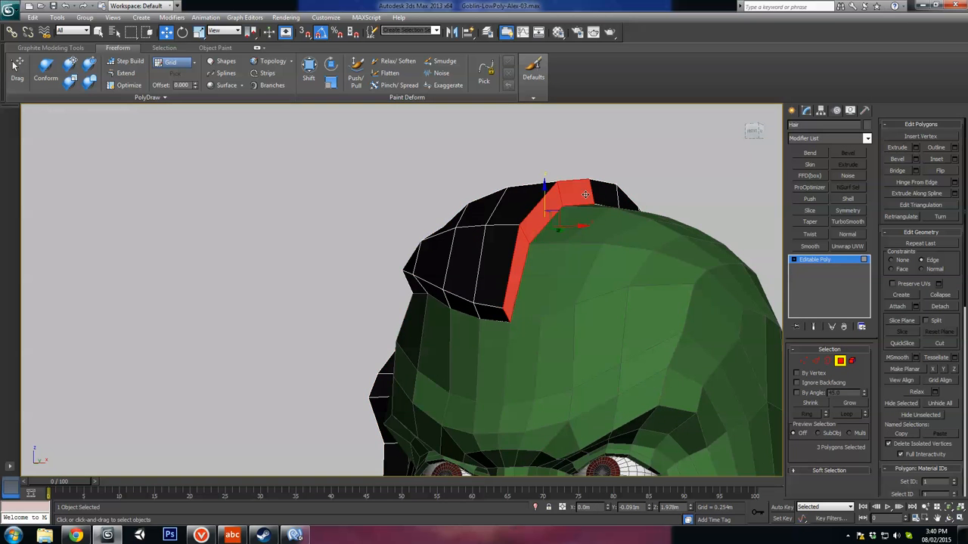
# Step: Select all wall polygons along the hair and beard's centre seam in a wireframe top view
pyautogui.keyDown('alt'); pyautogui.moveTo(620, 231); pyautogui.dragTo(602, 254, button='middle'); pyautogui.keyUp('alt')
pyautogui.scroll(-4, 635, 254)
pyautogui.press('F3')
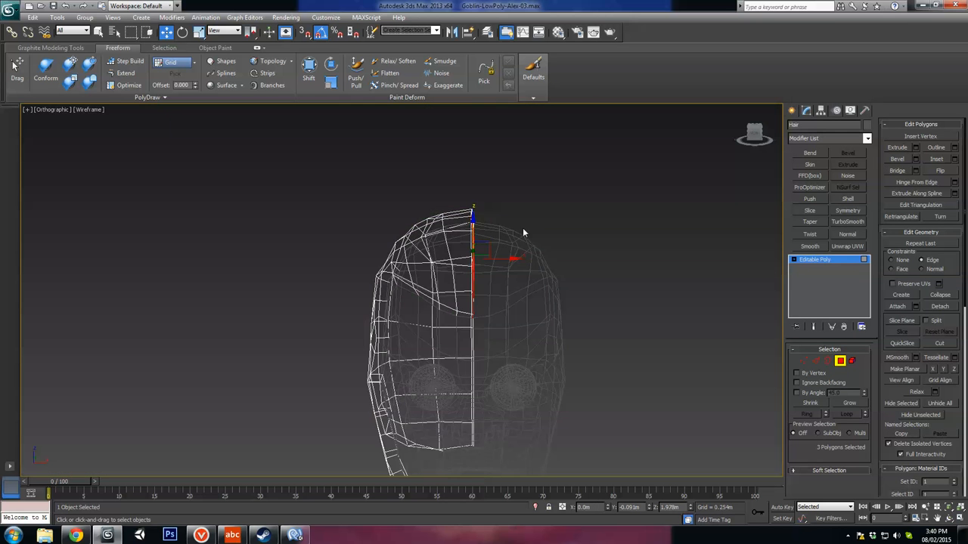
pyautogui.scroll(-6, 519, 205)
pyautogui.moveTo(499, 222); pyautogui.dragTo(500, 192, button='middle')
pyautogui.press('t')
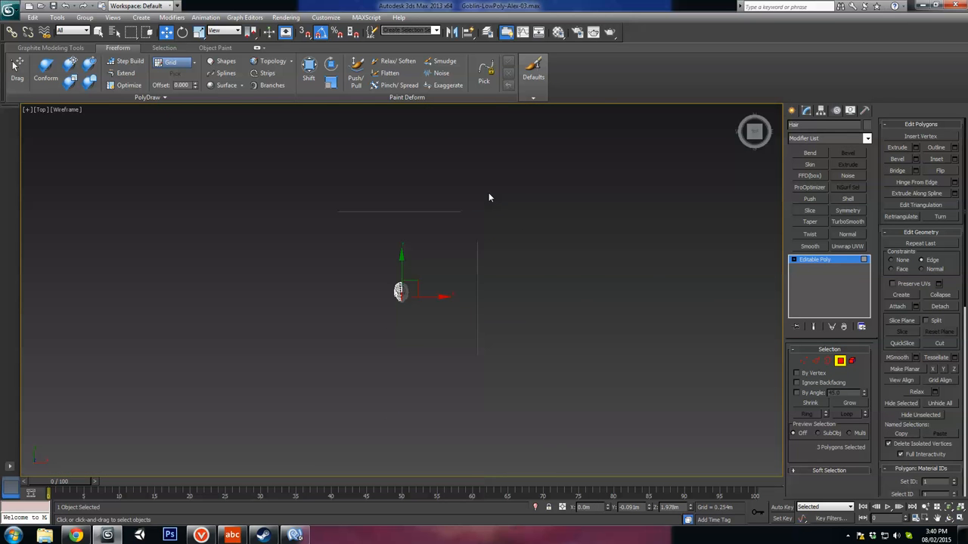
pyautogui.press('z')
pyautogui.scroll(-7, 438, 219)
pyautogui.moveTo(431, 150); pyautogui.dragTo(432, 163, button='middle')
pyautogui.moveTo(436, 153); pyautogui.dragTo(426, 303)
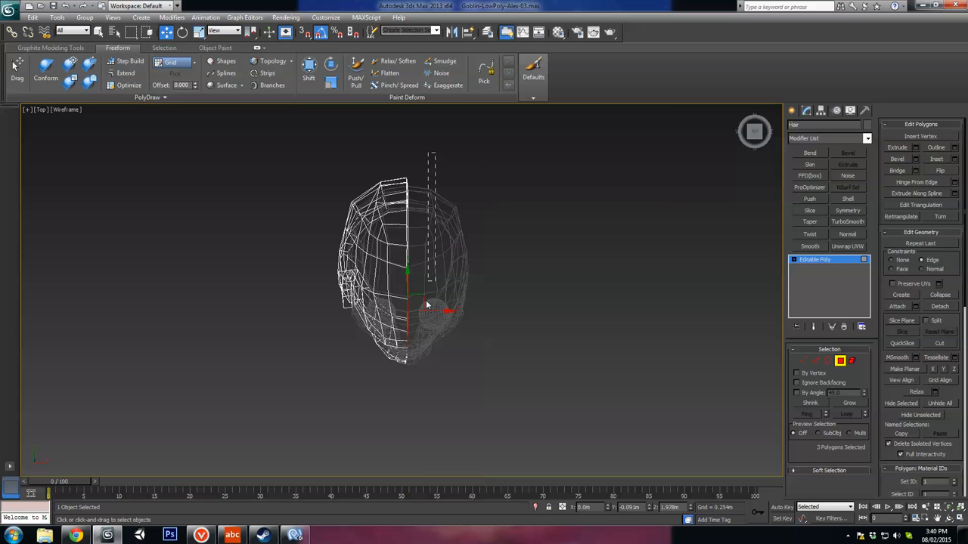
pyautogui.moveTo(406, 376); pyautogui.dragTo(399, 387)
pyautogui.keyDown('alt'); pyautogui.moveTo(438, 339); pyautogui.dragTo(409, 260, button='middle'); pyautogui.keyUp('alt')
# Step: Try to scale the selected seam polygons flat along the X axis in the top view
pyautogui.press('t')
pyautogui.press('z')
pyautogui.scroll(3, 431, 267)
pyautogui.press('r')
pyautogui.moveTo(472, 363); pyautogui.dragTo(470, 357, button='middle')
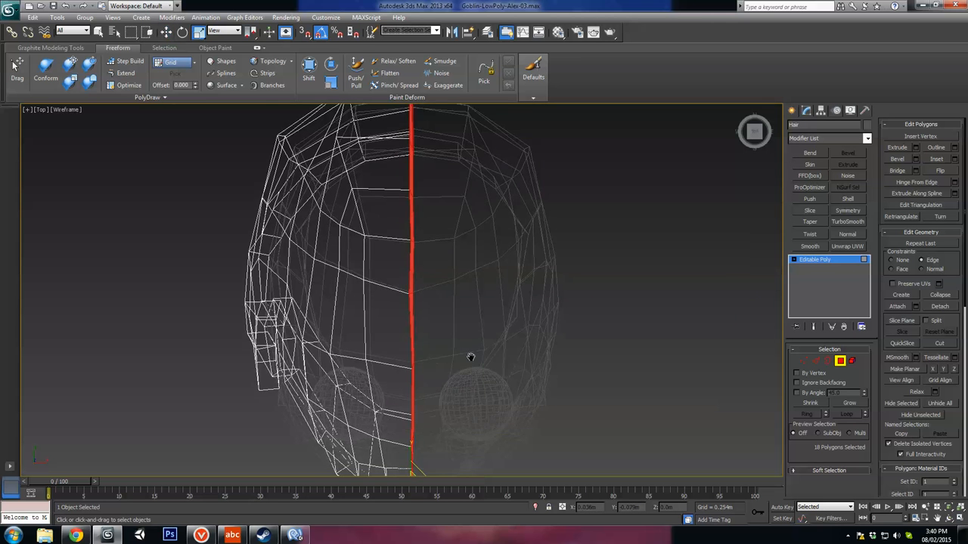
pyautogui.scroll(-2, 465, 367)
pyautogui.click(198, 32)
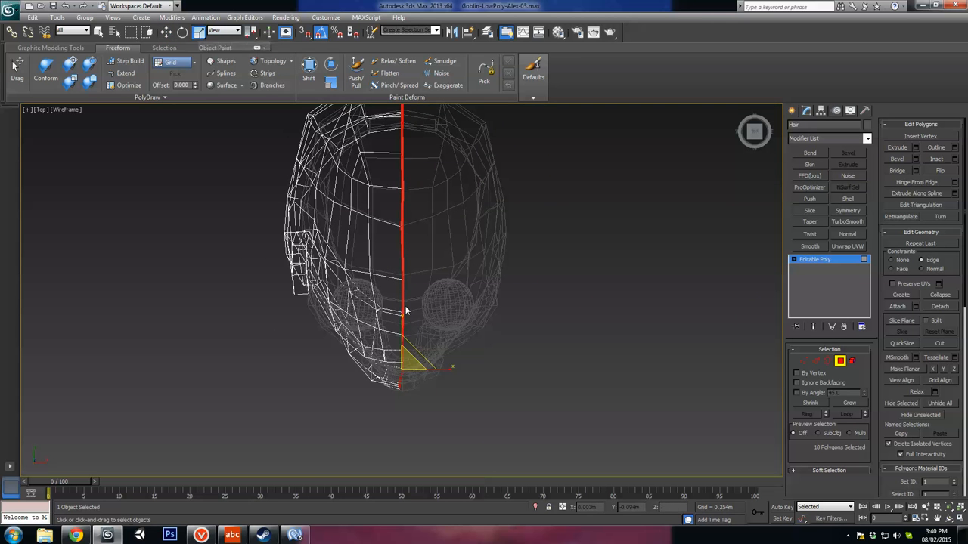
pyautogui.moveTo(449, 370); pyautogui.dragTo(50, 334)
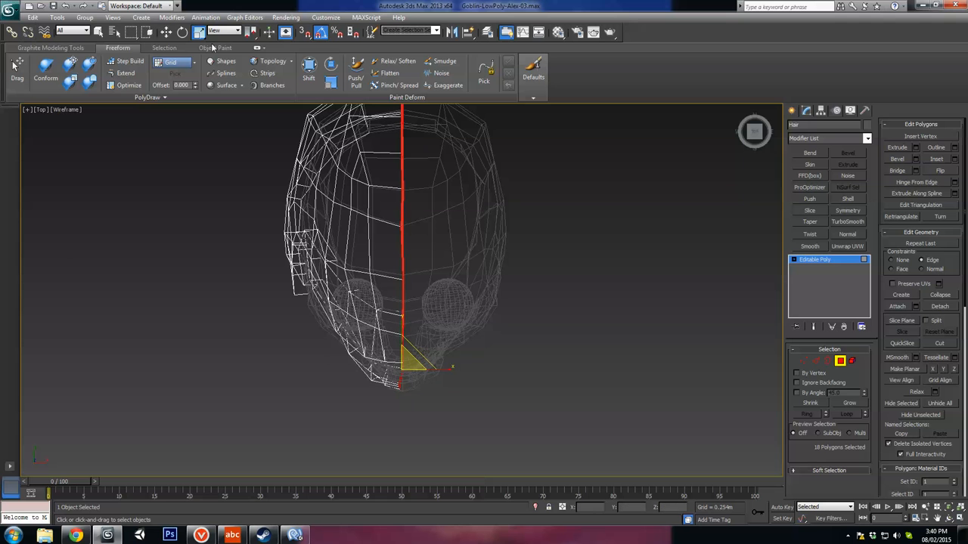
# Step: Switch the transform centre used for scaling and try again to flatten the seam polygons along X
pyautogui.moveTo(251, 34); pyautogui.dragTo(253, 69)
pyautogui.moveTo(252, 36); pyautogui.dragTo(250, 66)
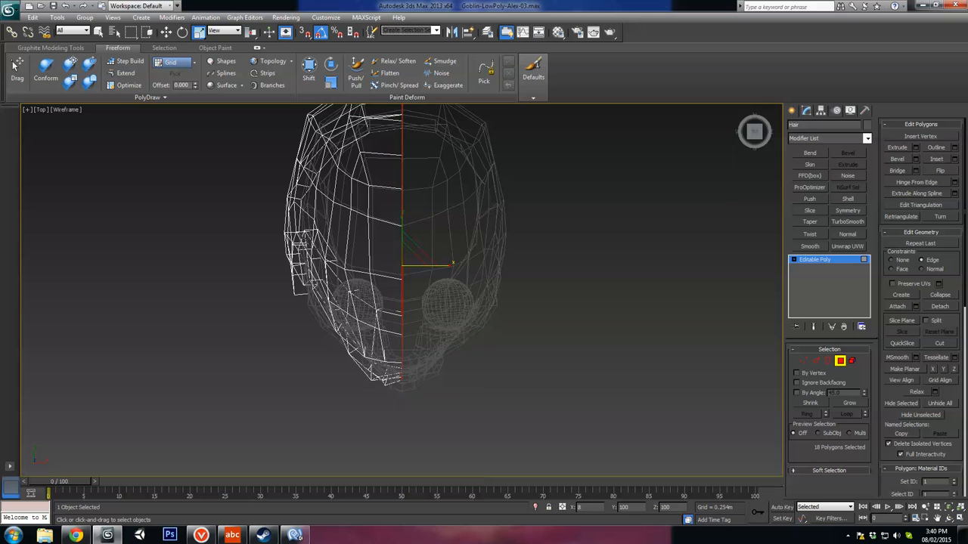
pyautogui.moveTo(967, 270); pyautogui.dragTo(927, 272)
pyautogui.hotkey('ctrl', 'z')
pyautogui.moveTo(450, 265); pyautogui.dragTo(359, 266)
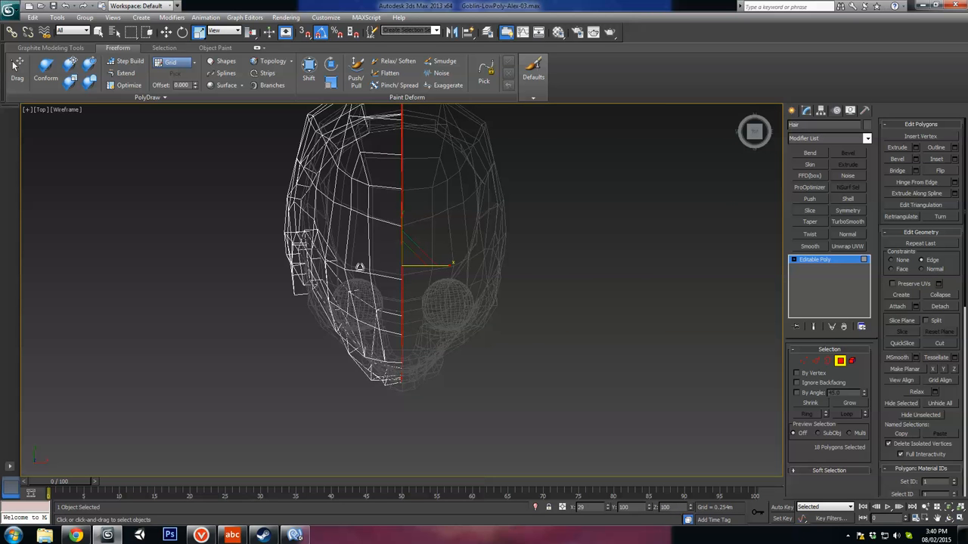
pyautogui.keyDown('alt'); pyautogui.moveTo(483, 318); pyautogui.dragTo(639, 317, button='middle'); pyautogui.keyUp('alt')
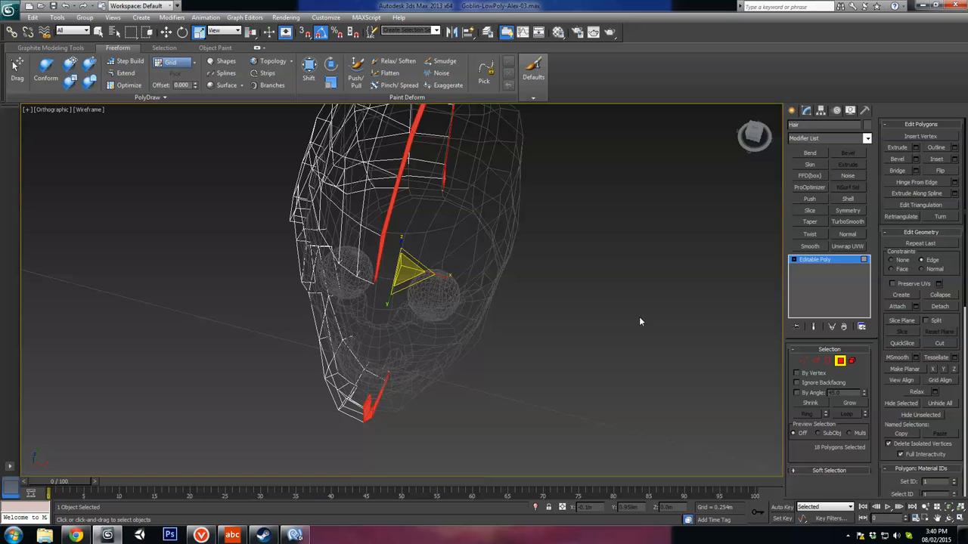
pyautogui.press('t')
pyautogui.press('z')
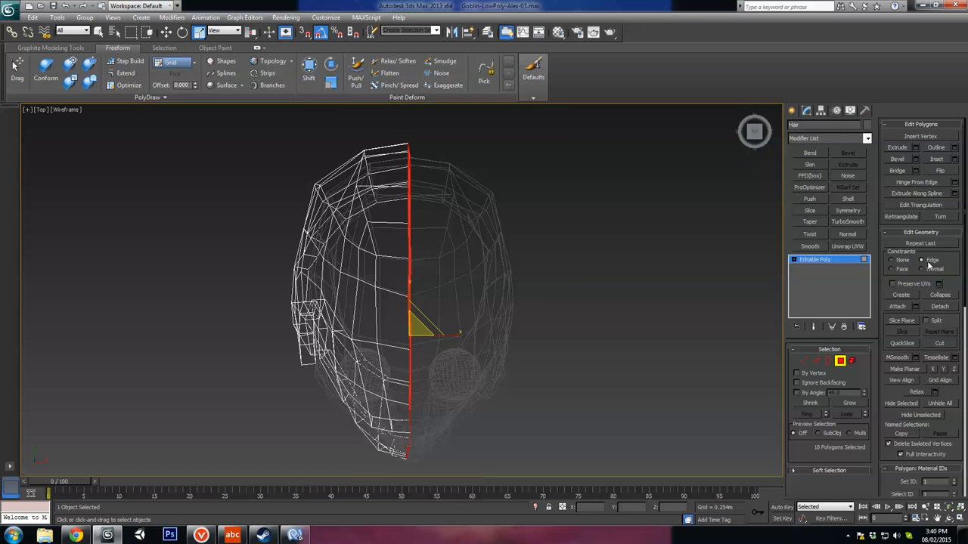
# Step: Set the editing constraint to None and scale the seam polygons along X into one flat plane
pyautogui.click(897, 262)
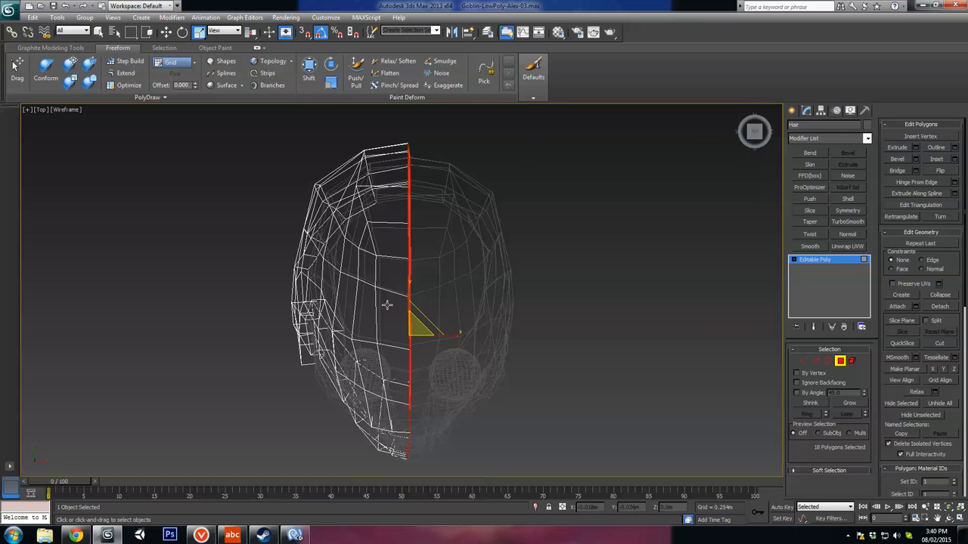
pyautogui.moveTo(514, 328); pyautogui.dragTo(540, 304, button='middle')
pyautogui.moveTo(486, 311); pyautogui.dragTo(214, 307)
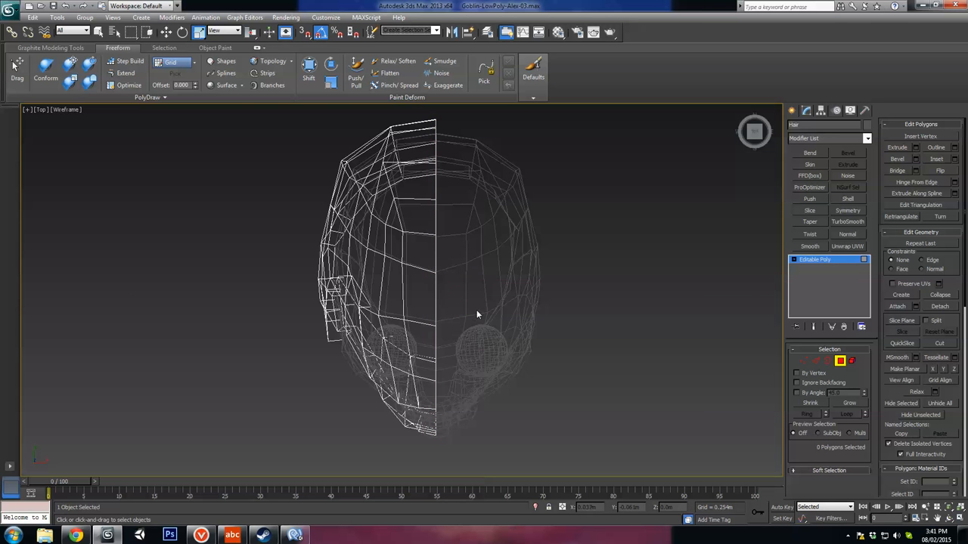
# Step: Move the flattened seam polygons slightly along X onto the head's centre line
pyautogui.scroll(10, 450, 306)
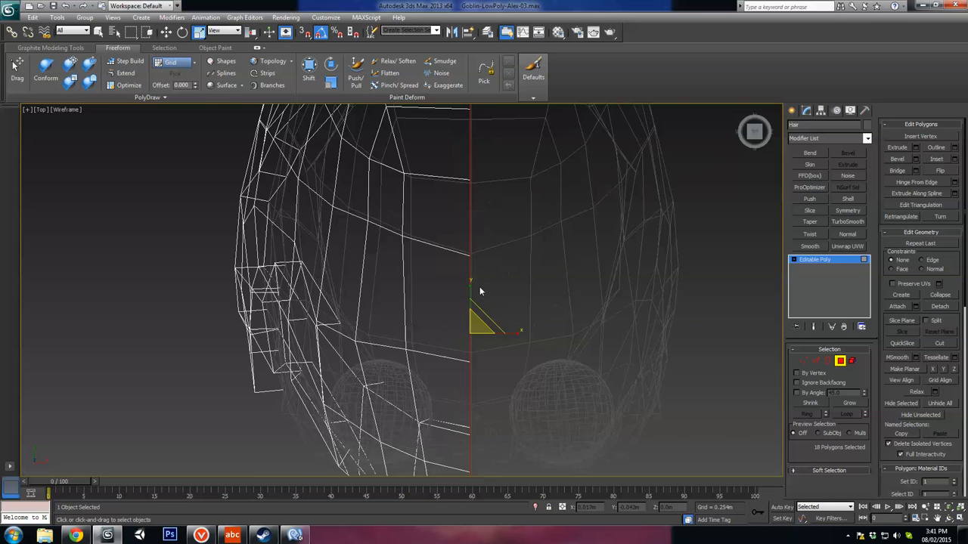
pyautogui.scroll(2, 365, 294)
pyautogui.press('w')
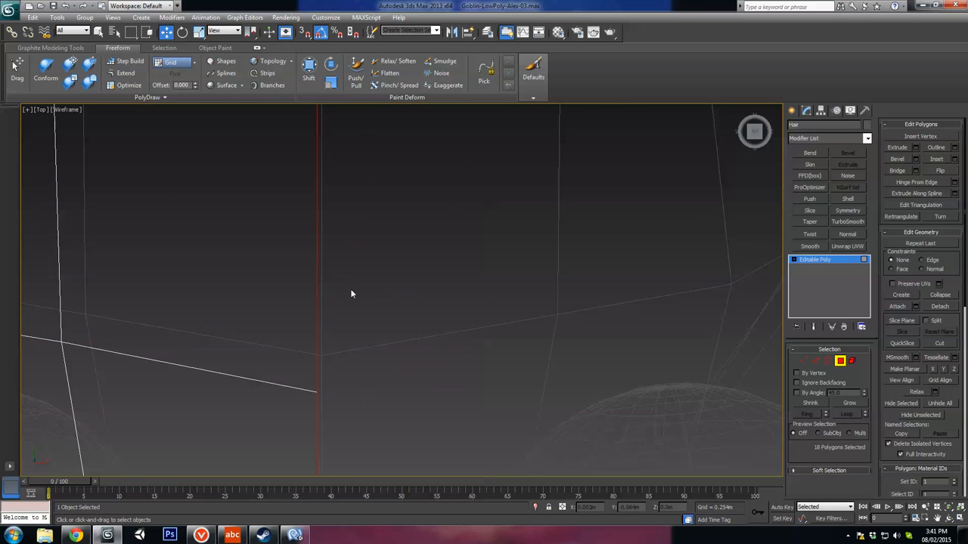
pyautogui.scroll(-8, 369, 353)
pyautogui.scroll(4, 396, 318)
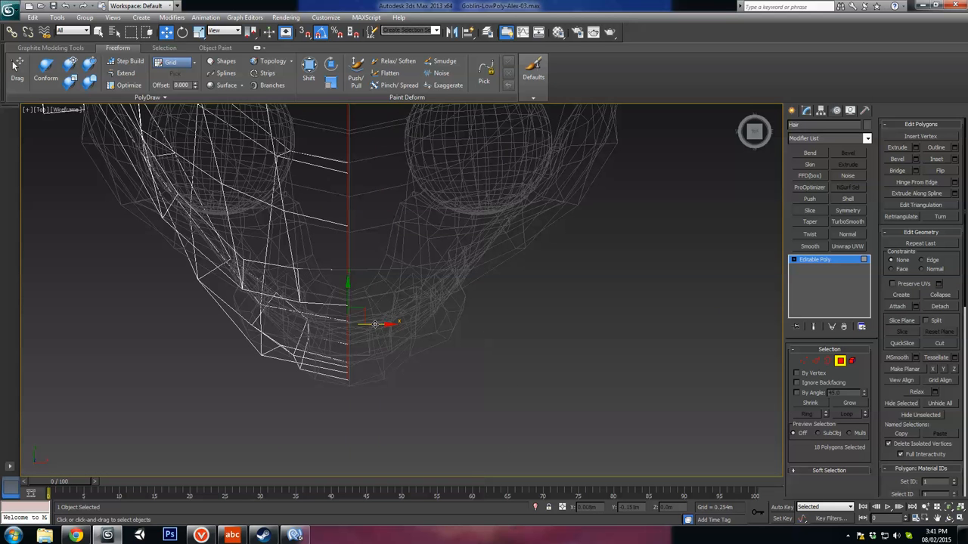
pyautogui.moveTo(374, 323); pyautogui.dragTo(378, 324)
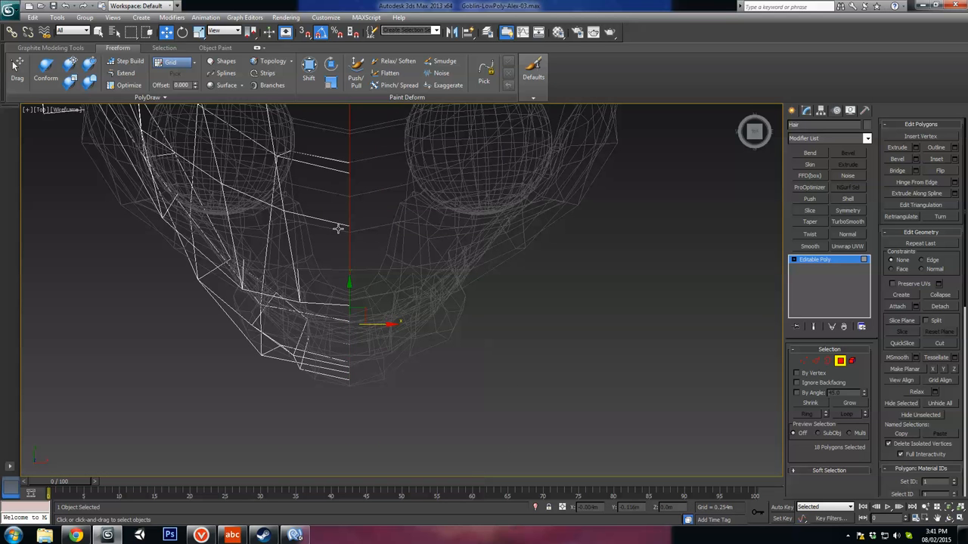
# Step: Leave polygon editing and mirror the half hair shell with a Symmetry modifier on the X axis with Flip enabled
pyautogui.scroll(-8, 395, 310)
pyautogui.moveTo(395, 312)
pyautogui.keyDown('alt'); pyautogui.mouseDown(button='middle')
pyautogui.moveTo(419, 261)
pyautogui.moveTo(462, 216)
pyautogui.moveTo(480, 279)
pyautogui.moveTo(631, 338)
pyautogui.mouseUp(button='middle'); pyautogui.keyUp('alt')
pyautogui.press('F3')
pyautogui.click(480, 279)
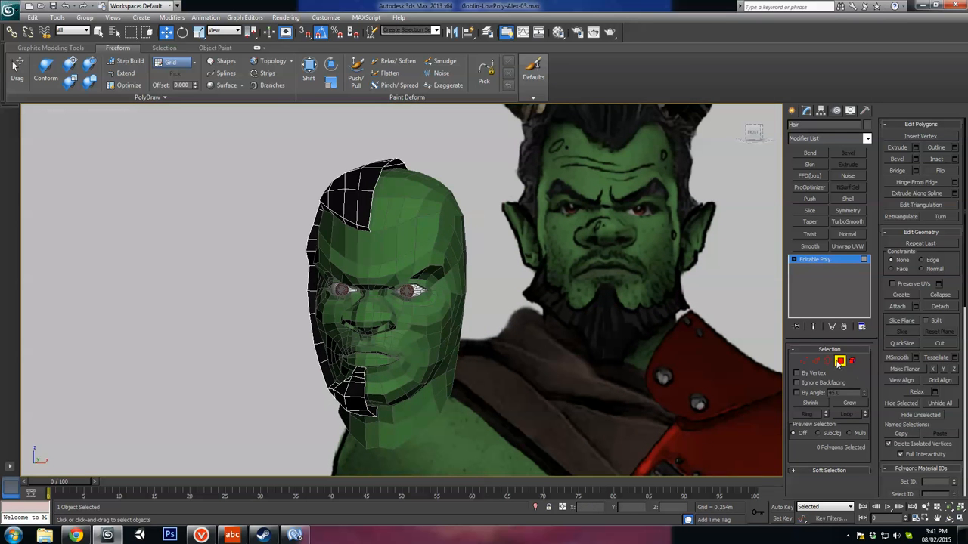
pyautogui.click(840, 362)
pyautogui.click(848, 211)
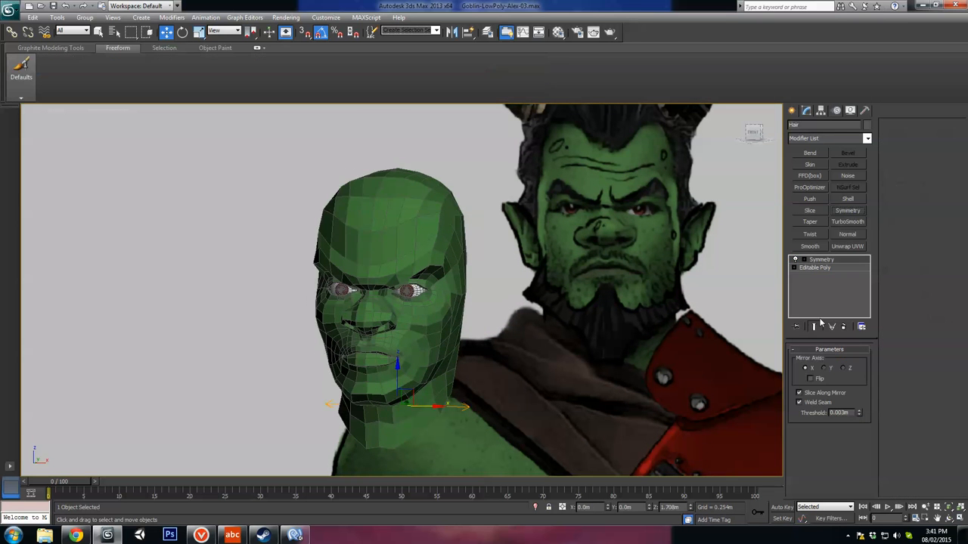
pyautogui.click(811, 378)
# Step: Turn off the edge display and examine the mirrored hair and beard from the front and the side
pyautogui.keyDown('alt'); pyautogui.moveTo(685, 361); pyautogui.dragTo(504, 262, button='middle'); pyautogui.keyUp('alt')
pyautogui.scroll(-5, 491, 254)
pyautogui.press('F4')
pyautogui.scroll(-3, 492, 254)
pyautogui.moveTo(446, 257); pyautogui.dragTo(476, 283, button='middle')
pyautogui.keyDown('alt'); pyautogui.moveTo(476, 284); pyautogui.dragTo(576, 271, button='middle'); pyautogui.keyUp('alt')
pyautogui.scroll(3, 472, 275)
pyautogui.scroll(3, 490, 245)
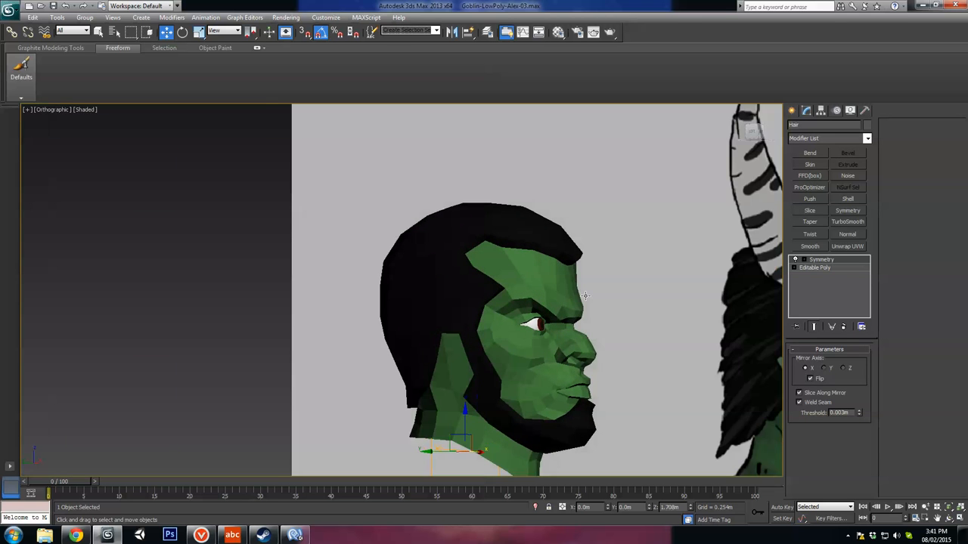
# Step: Return to the Editable Poly's vertices below Symmetry and raise the front hairline vertices slightly in the left view
pyautogui.click(815, 268)
pyautogui.click(803, 360)
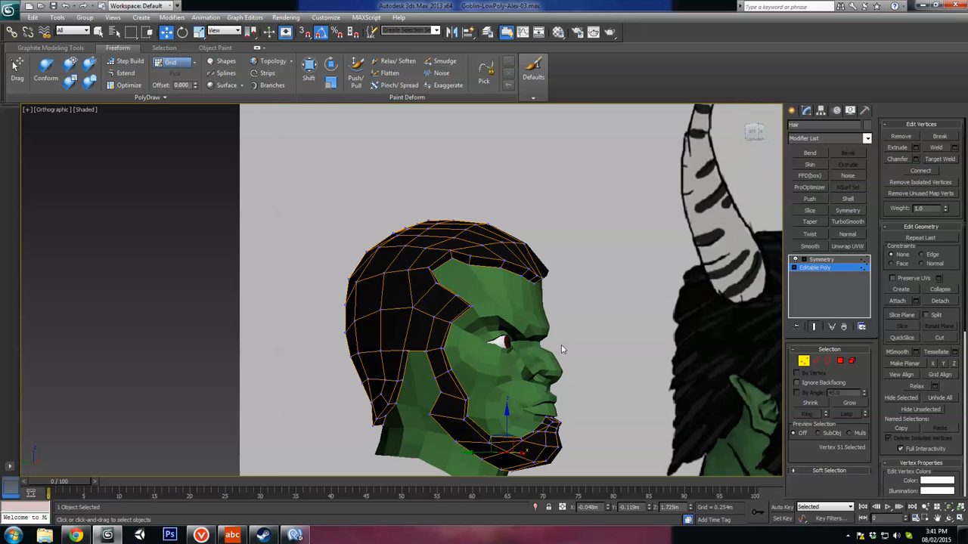
pyautogui.scroll(5, 561, 349)
pyautogui.scroll(4, 549, 221)
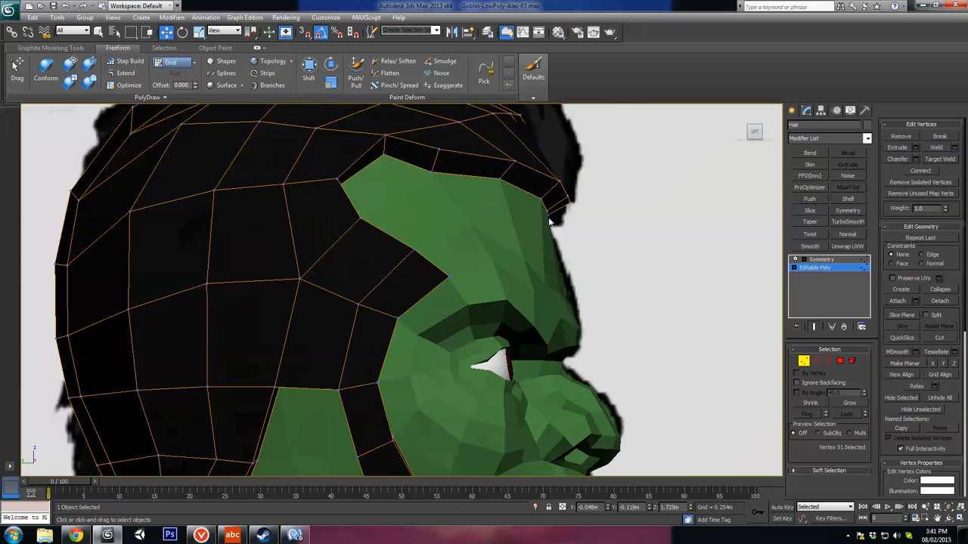
pyautogui.press('l')
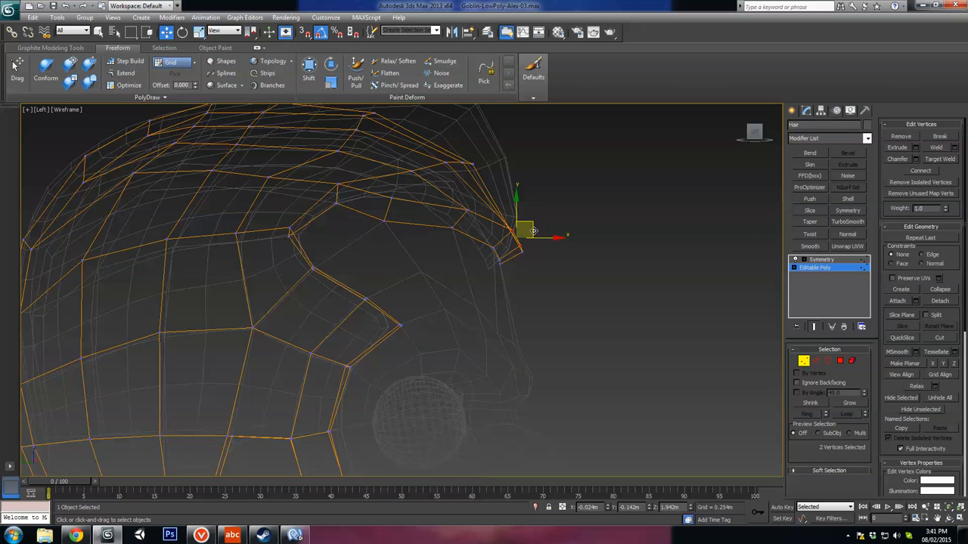
pyautogui.keyDown('ctrl'); pyautogui.click(508, 260); pyautogui.keyUp('ctrl')
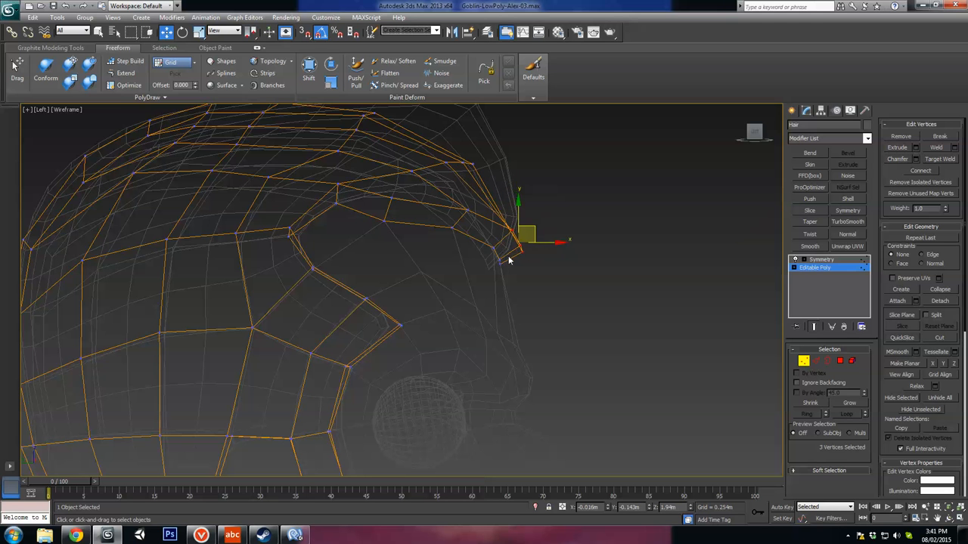
pyautogui.keyDown('alt'); pyautogui.moveTo(531, 198); pyautogui.dragTo(495, 206, button='middle'); pyautogui.keyUp('alt')
pyautogui.press('F3')
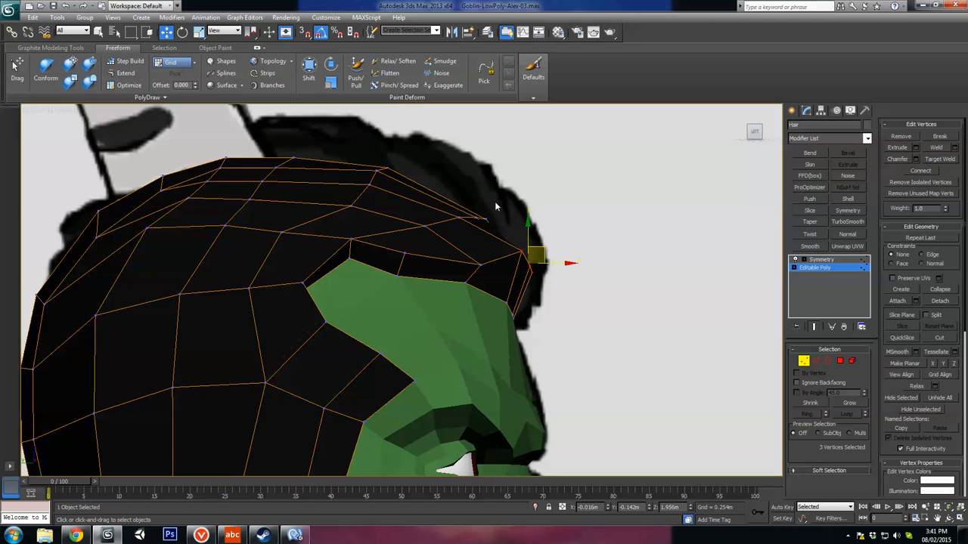
# Step: Pull the upper forehead and front hairline vertices up and outward to follow the reference's hair outline
pyautogui.moveTo(446, 228); pyautogui.dragTo(503, 173)
pyautogui.click(427, 227)
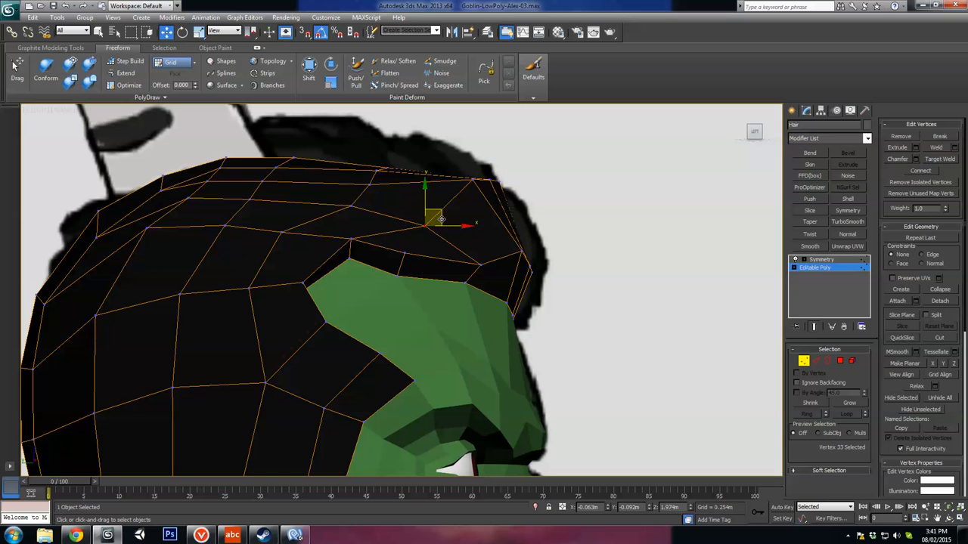
pyautogui.moveTo(440, 219); pyautogui.dragTo(422, 189)
pyautogui.moveTo(542, 264); pyautogui.dragTo(560, 244)
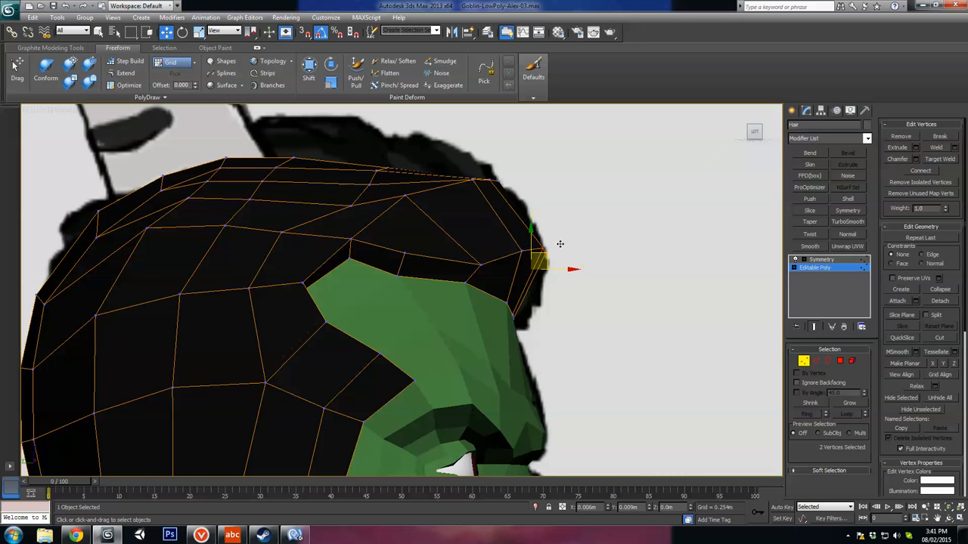
# Step: Raise the vertices across the top front of the hair towards the reference outline
pyautogui.keyDown('alt'); pyautogui.moveTo(560, 243); pyautogui.dragTo(474, 236, button='middle'); pyautogui.keyUp('alt')
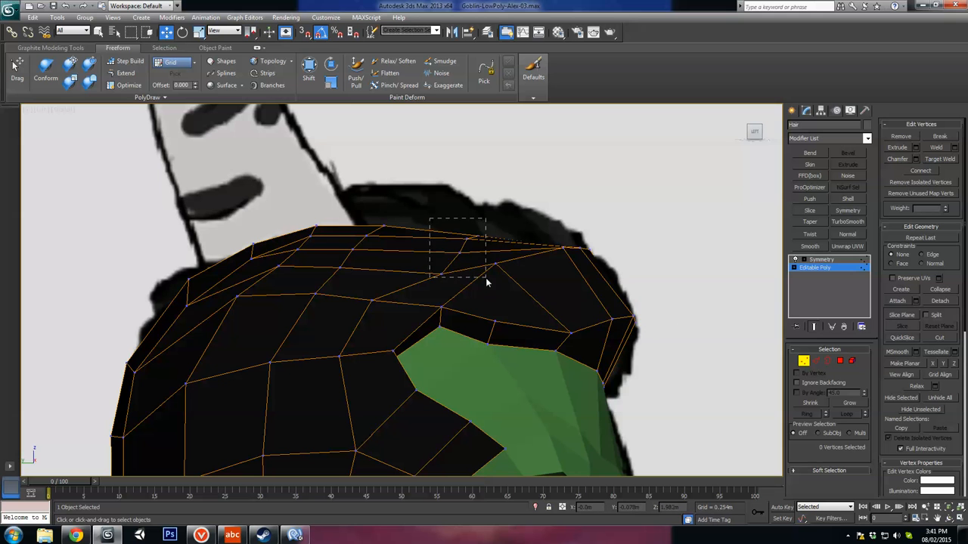
pyautogui.moveTo(486, 278); pyautogui.dragTo(486, 279)
pyautogui.moveTo(472, 240); pyautogui.dragTo(473, 204)
pyautogui.moveTo(398, 214)
pyautogui.mouseDown()
pyautogui.moveTo(352, 262)
pyautogui.moveTo(384, 203)
pyautogui.mouseUp()
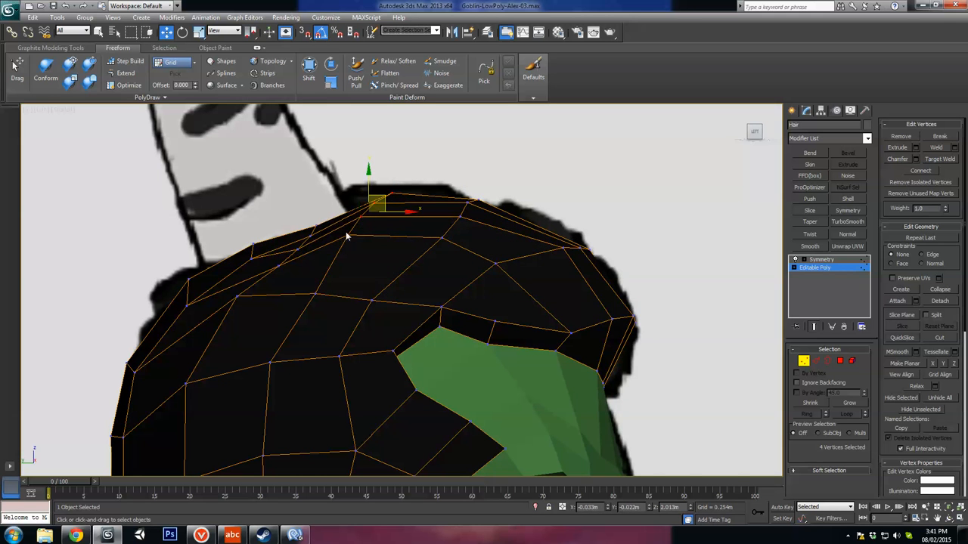
# Step: Raise the rear crown vertices and shift them backward to round off the top of the head
pyautogui.moveTo(304, 228); pyautogui.dragTo(414, 239, button='middle')
pyautogui.moveTo(279, 323); pyautogui.dragTo(283, 327)
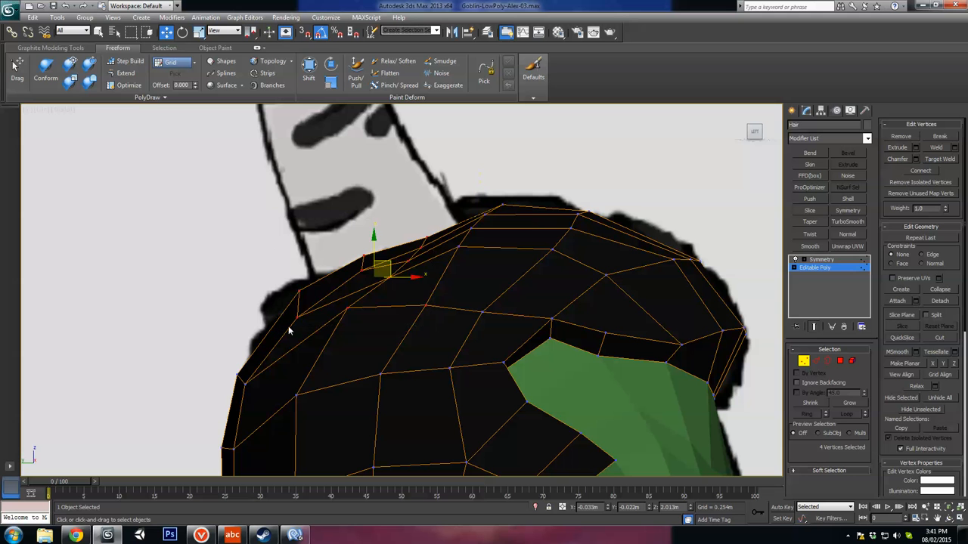
pyautogui.keyDown('alt'); pyautogui.moveTo(415, 318); pyautogui.dragTo(413, 319); pyautogui.keyUp('alt')
pyautogui.moveTo(380, 260); pyautogui.dragTo(349, 283)
pyautogui.moveTo(399, 240); pyautogui.dragTo(399, 229)
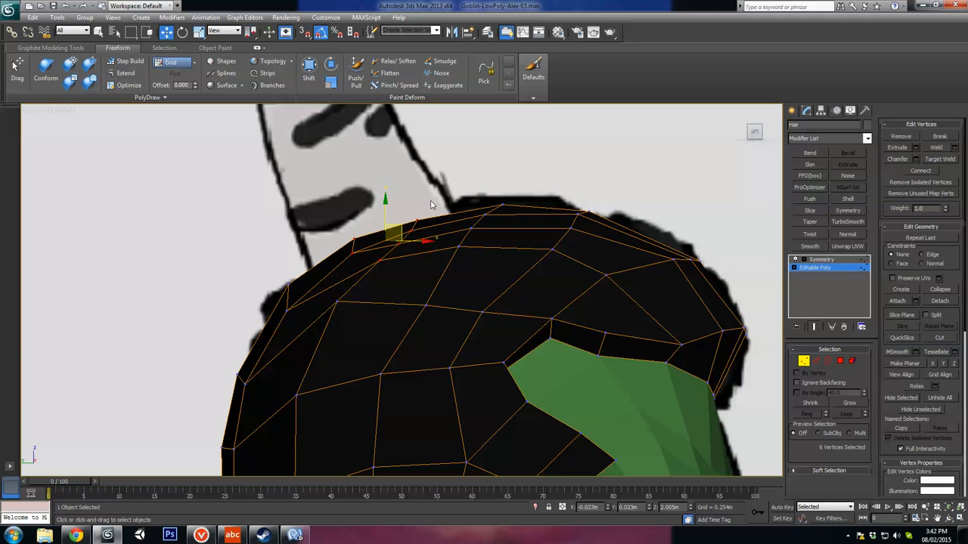
# Step: Adjust the crown vertices further to smooth the top profile, undoing the last unwanted change
pyautogui.moveTo(430, 201); pyautogui.dragTo(383, 267)
pyautogui.moveTo(423, 227); pyautogui.dragTo(425, 221)
pyautogui.moveTo(395, 262); pyautogui.dragTo(464, 235, button='middle')
pyautogui.moveTo(415, 269)
pyautogui.mouseDown()
pyautogui.moveTo(396, 284)
pyautogui.moveTo(420, 277)
pyautogui.moveTo(419, 285)
pyautogui.mouseUp()
pyautogui.click(448, 235)
pyautogui.moveTo(466, 220); pyautogui.dragTo(448, 239)
pyautogui.moveTo(361, 240); pyautogui.dragTo(460, 189)
pyautogui.hotkey('ctrl', 'z')
# Step: Reposition the vertex pairs along the upper back edge of the hair to round its profile
pyautogui.moveTo(389, 210); pyautogui.dragTo(352, 268)
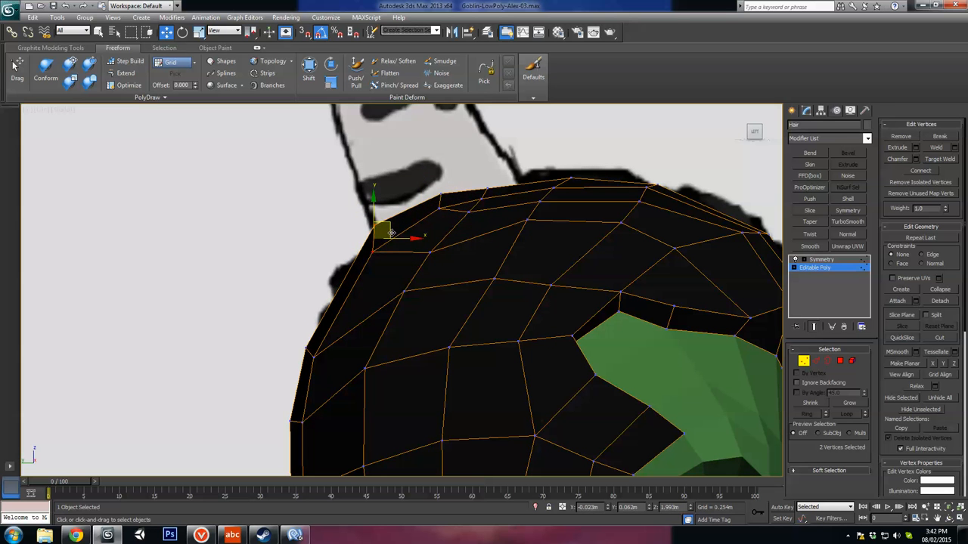
pyautogui.moveTo(391, 233); pyautogui.dragTo(398, 237)
pyautogui.moveTo(295, 374); pyautogui.dragTo(296, 373)
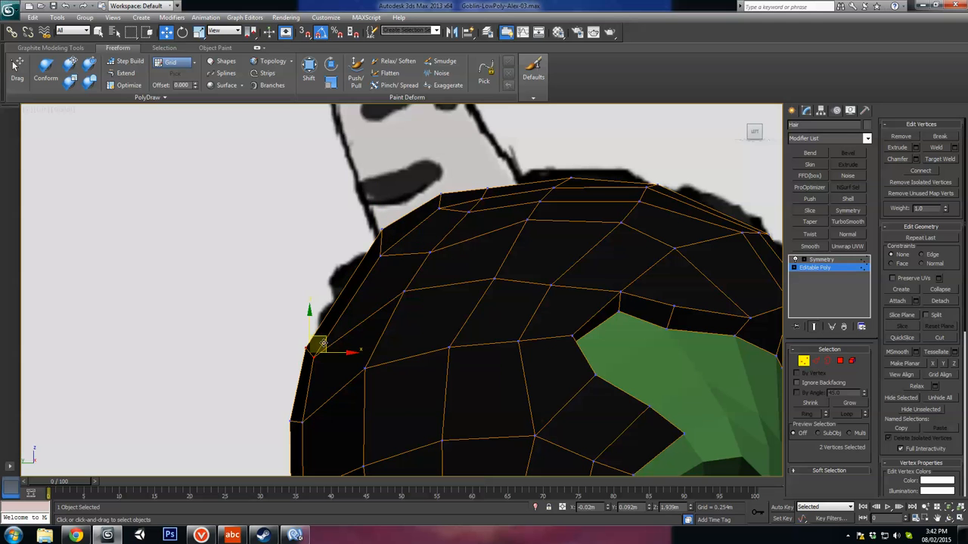
pyautogui.moveTo(343, 292); pyautogui.dragTo(344, 292)
pyautogui.moveTo(359, 309); pyautogui.dragTo(417, 223, button='middle')
pyautogui.moveTo(369, 324); pyautogui.dragTo(402, 259)
# Step: Move the individual side vertices near the upper back of the hair to even out the edge flow
pyautogui.click(468, 208)
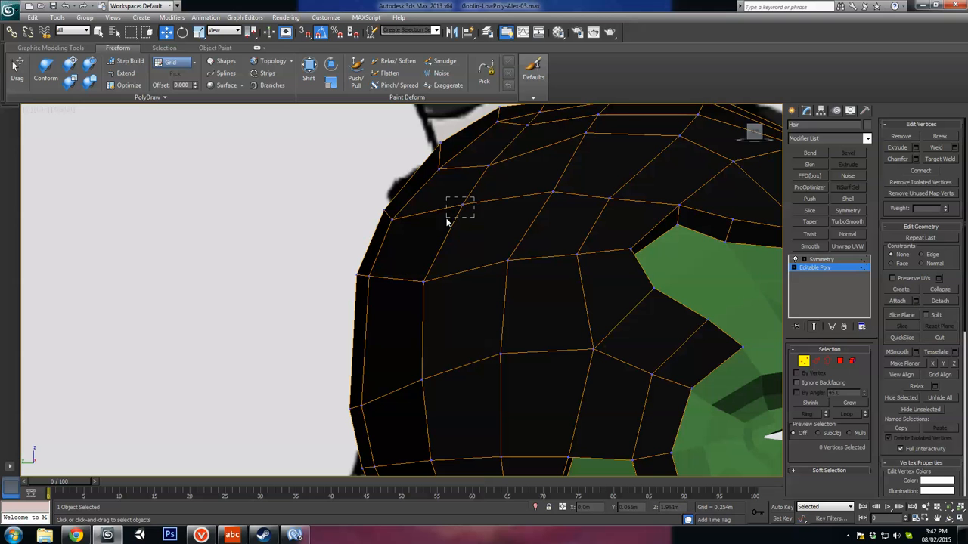
pyautogui.moveTo(446, 219); pyautogui.dragTo(473, 209)
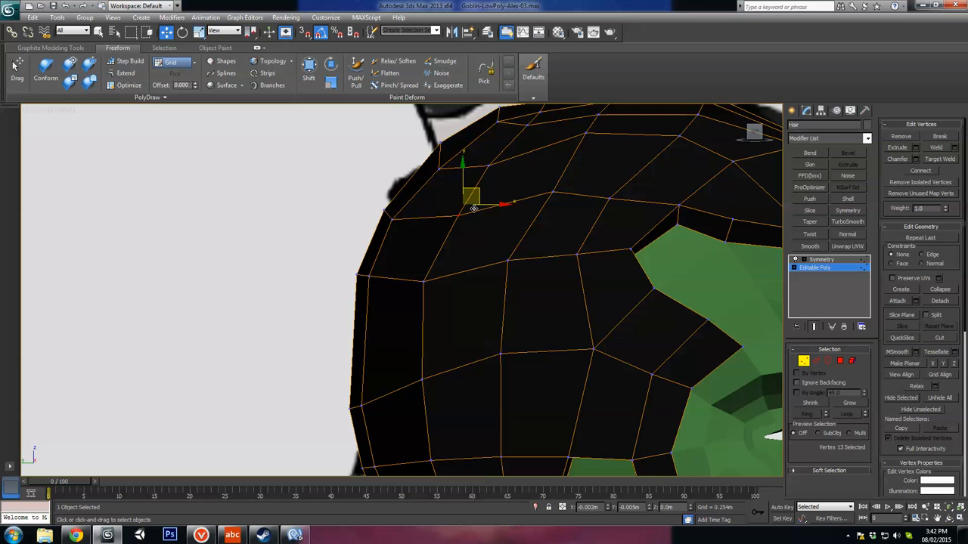
pyautogui.click(563, 193)
pyautogui.moveTo(568, 184); pyautogui.dragTo(564, 191)
# Step: Lower the vertices in the row below the crown and nudge the one above the temple to space the polygons evenly
pyautogui.moveTo(594, 151); pyautogui.dragTo(569, 214, button='middle')
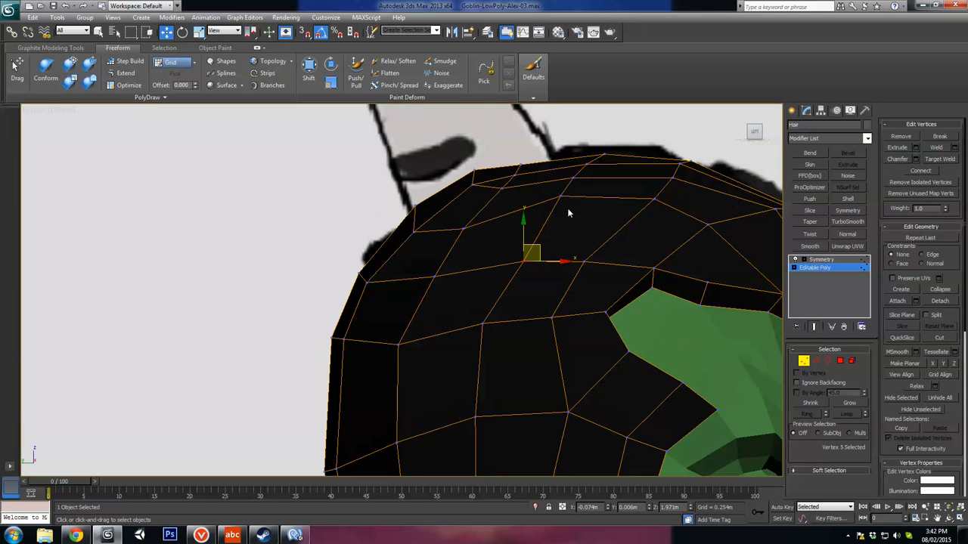
pyautogui.click(560, 196)
pyautogui.keyDown('ctrl'); pyautogui.click(655, 199); pyautogui.keyUp('ctrl')
pyautogui.moveTo(625, 184); pyautogui.dragTo(611, 204)
pyautogui.click(707, 225)
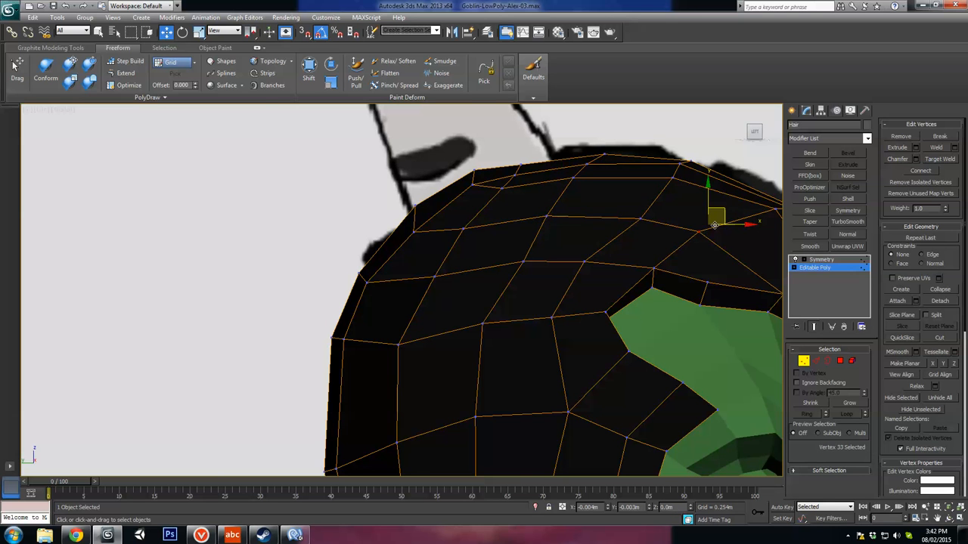
# Step: Nudge the vertices on the upper front side of the hair downward and backward for more even polygon spacing
pyautogui.moveTo(684, 197); pyautogui.dragTo(571, 251, button='middle')
pyautogui.click(570, 228)
pyautogui.moveTo(585, 215); pyautogui.dragTo(579, 225)
pyautogui.click(677, 260)
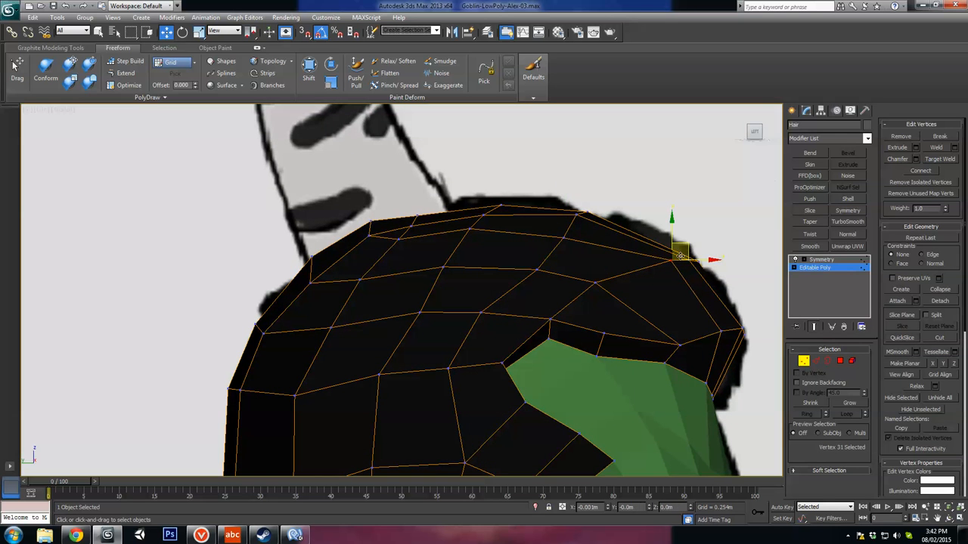
pyautogui.moveTo(680, 256); pyautogui.dragTo(670, 261)
# Step: Fine-tune single vertices across the side of the hair and raise the crown's centre vertex slightly
pyautogui.click(576, 215)
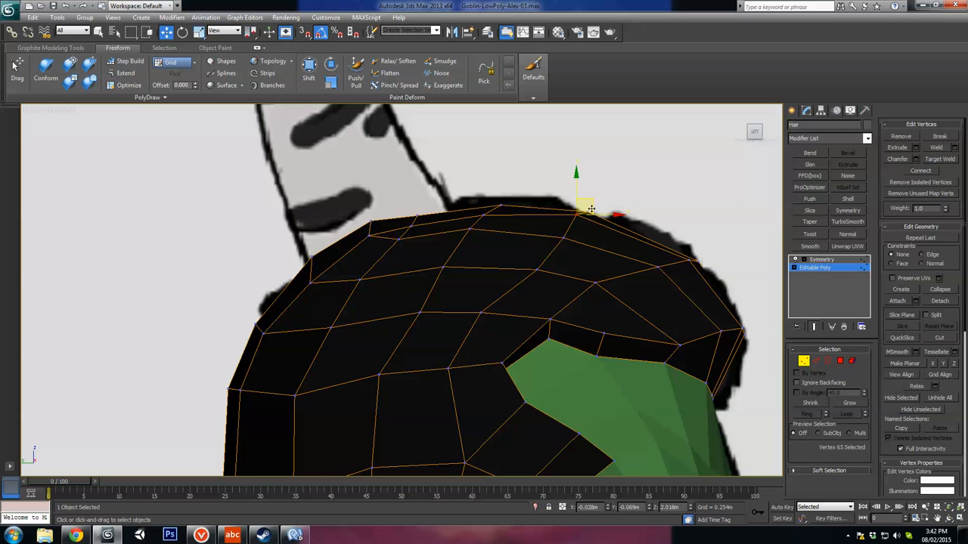
pyautogui.click(536, 269)
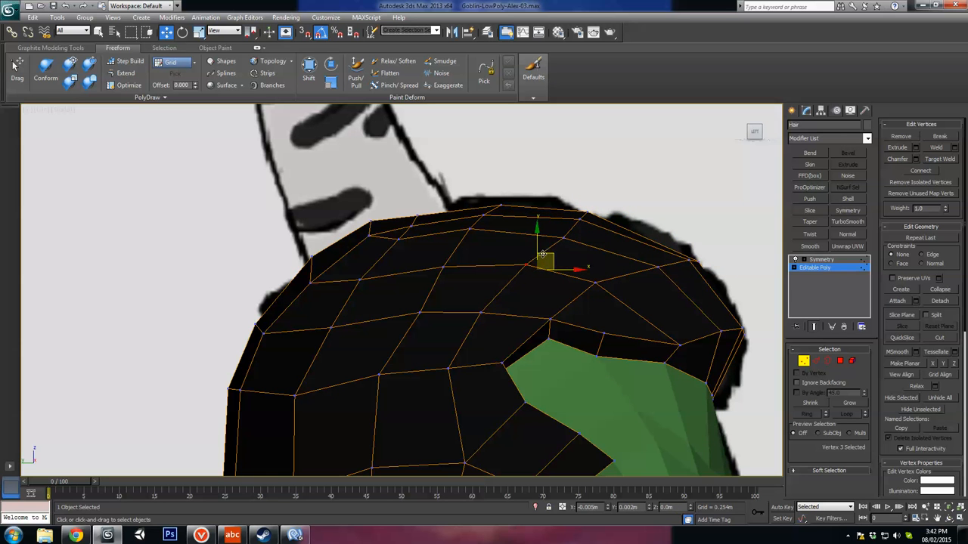
pyautogui.click(562, 233)
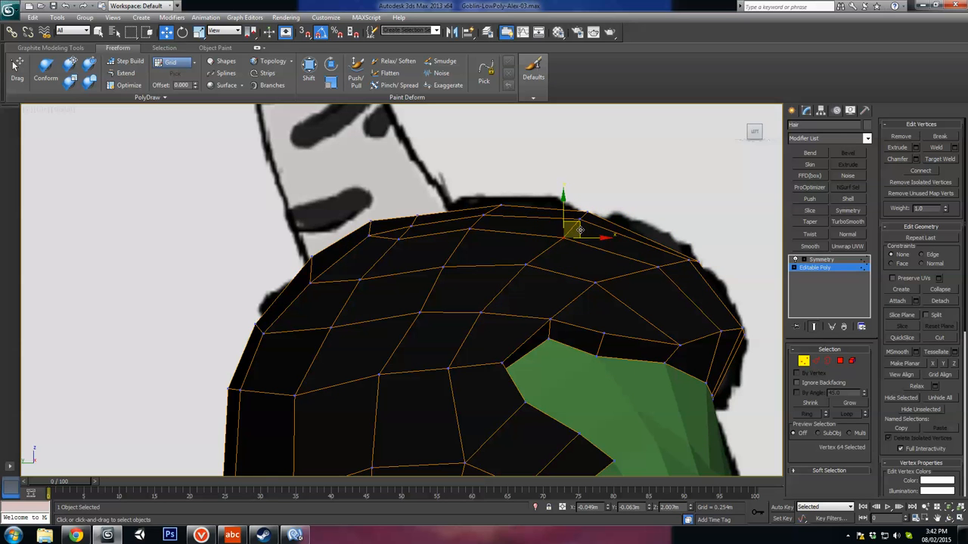
pyautogui.click(451, 270)
pyautogui.click(422, 313)
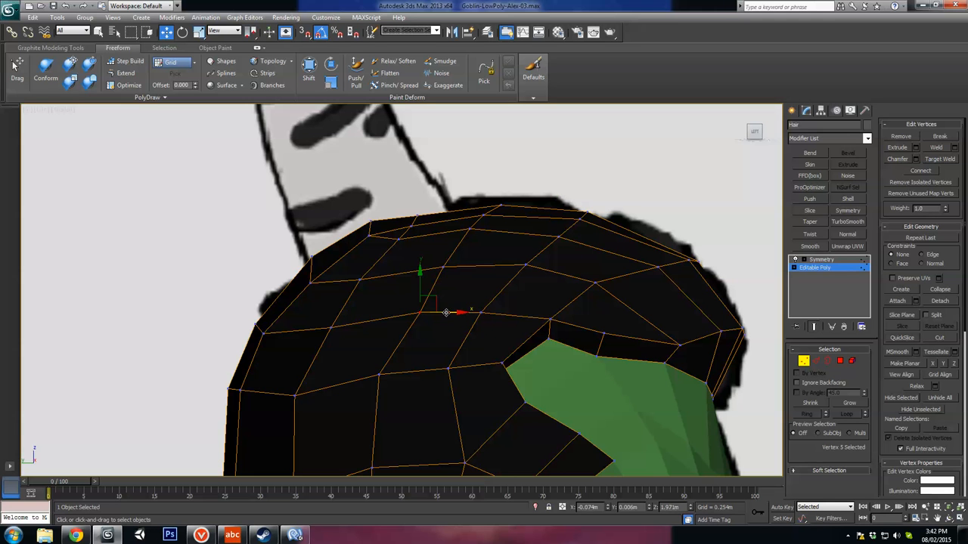
pyautogui.click(376, 378)
pyautogui.click(331, 329)
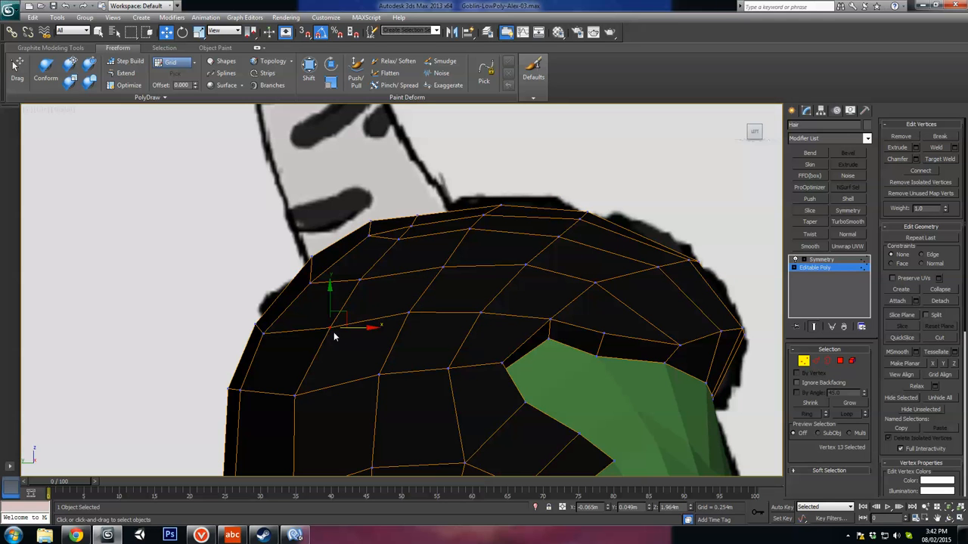
pyautogui.moveTo(388, 269); pyautogui.dragTo(427, 263, button='middle')
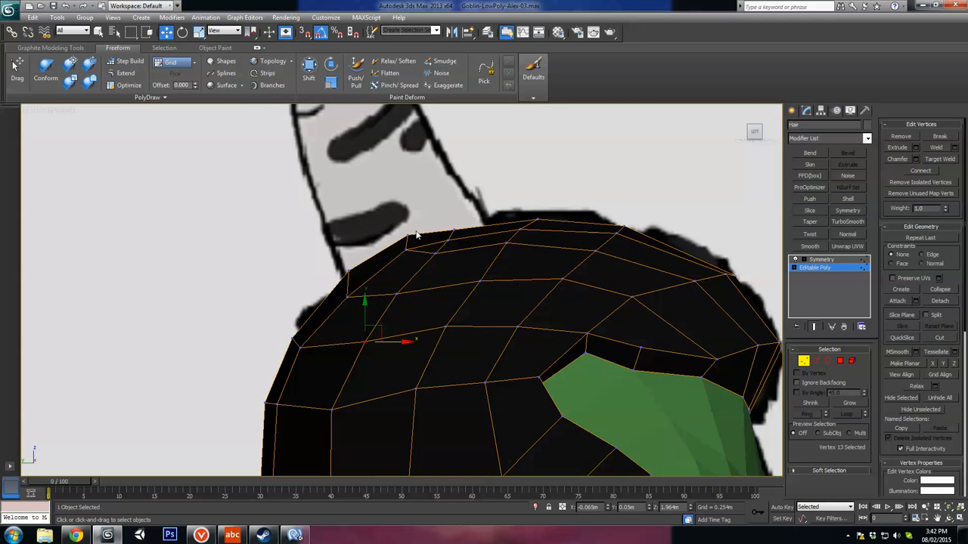
pyautogui.click(454, 228)
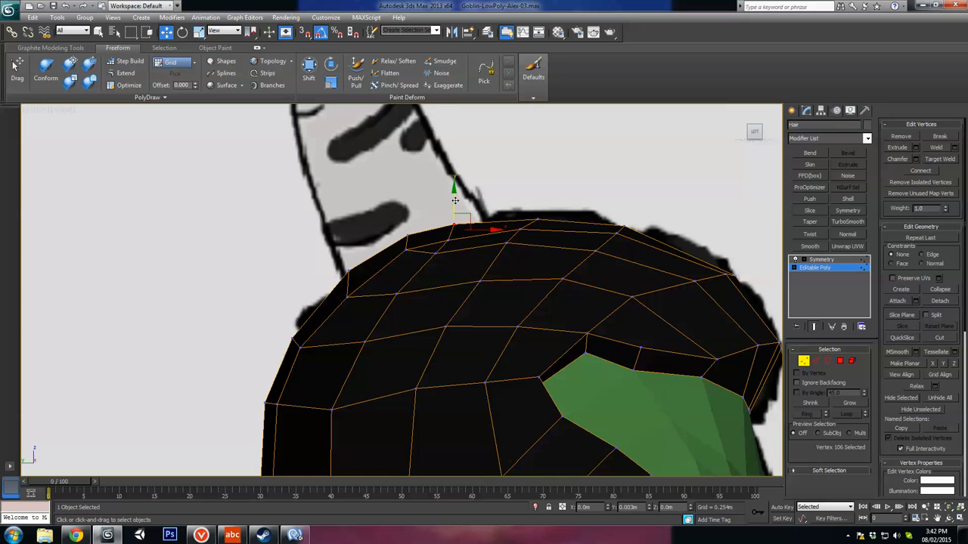
# Step: Pull the nape vertices down and back into a point and realign the back edge to the reference hair
pyautogui.moveTo(509, 306); pyautogui.dragTo(555, 160, button='middle')
pyautogui.scroll(-2, 456, 354)
pyautogui.moveTo(434, 399); pyautogui.dragTo(425, 239, button='middle')
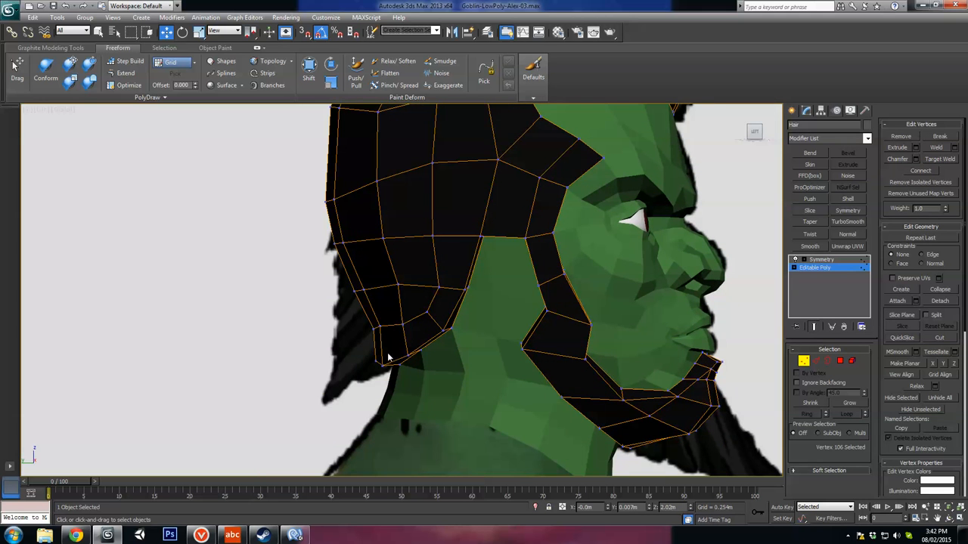
pyautogui.moveTo(396, 355); pyautogui.dragTo(383, 324)
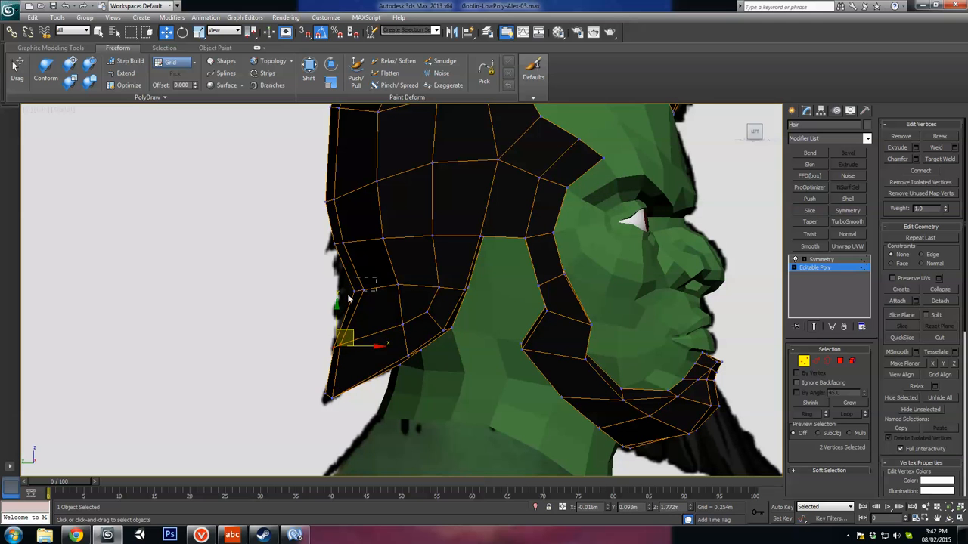
pyautogui.moveTo(348, 299); pyautogui.dragTo(355, 287)
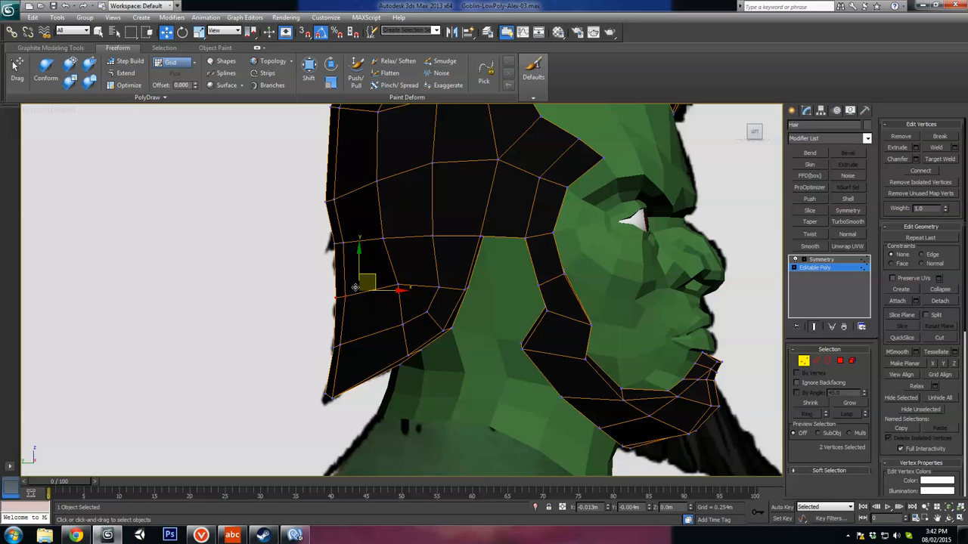
pyautogui.click(346, 241)
pyautogui.scroll(-2, 354, 209)
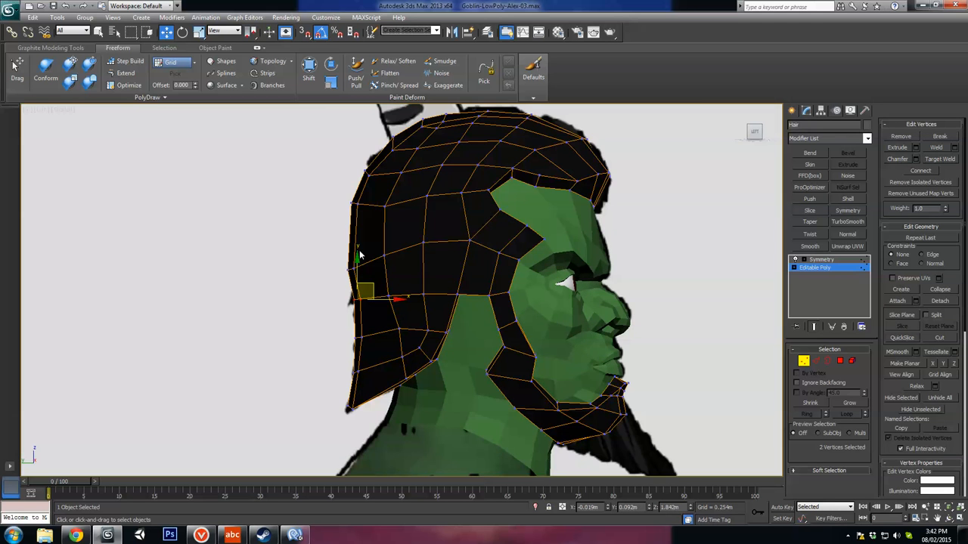
pyautogui.moveTo(366, 258); pyautogui.dragTo(369, 236)
# Step: From a front angle, align the column of vertices beside the centre seam above the forehead
pyautogui.keyDown('alt'); pyautogui.moveTo(480, 299); pyautogui.dragTo(563, 302, button='middle'); pyautogui.keyUp('alt')
pyautogui.click(551, 251)
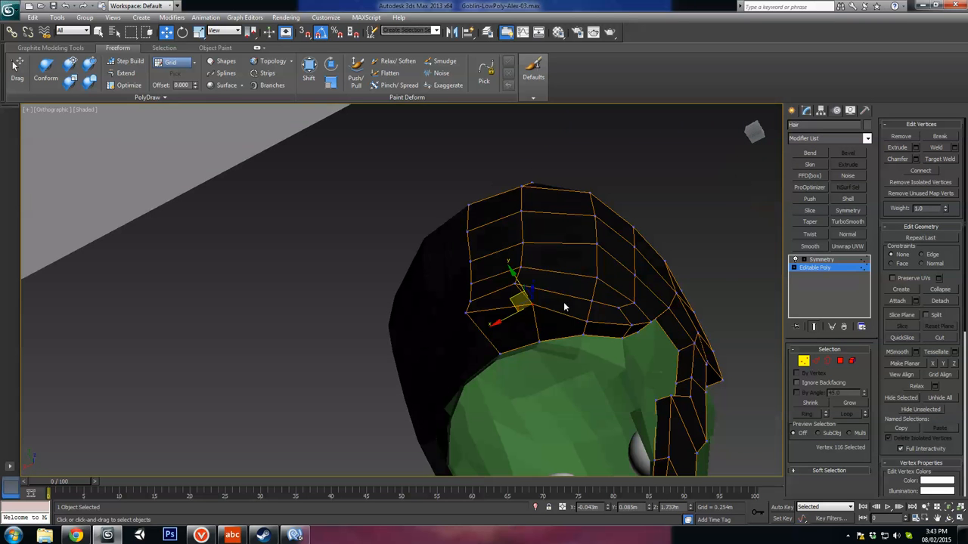
pyautogui.click(513, 284)
pyautogui.moveTo(493, 280); pyautogui.dragTo(512, 261)
pyautogui.click(524, 243)
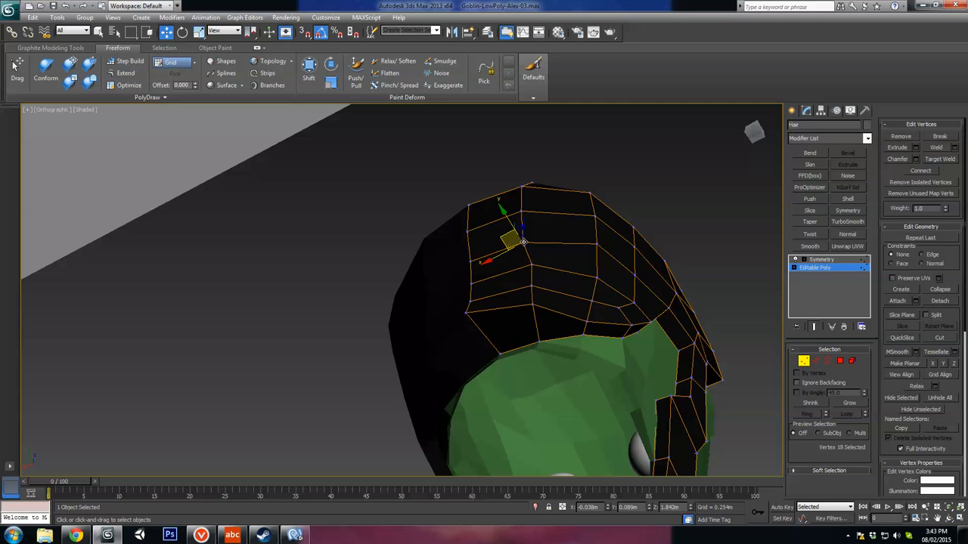
pyautogui.keyDown('ctrl'); pyautogui.click(520, 212); pyautogui.keyUp('ctrl')
pyautogui.moveTo(503, 223); pyautogui.dragTo(513, 225)
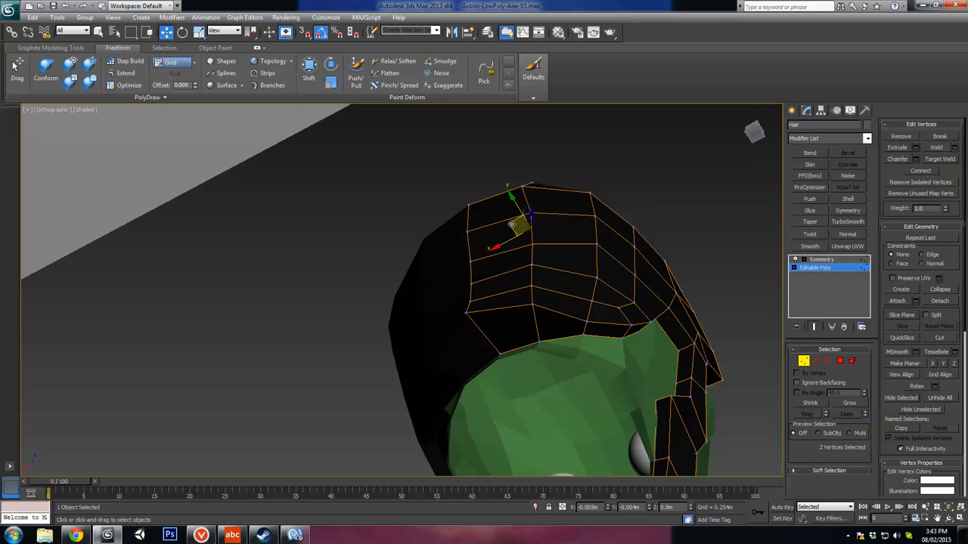
# Step: Shift the crown's top vertex into line with the column beside the centre seam and adjust a nearby vertex on the upper back
pyautogui.click(521, 187)
pyautogui.moveTo(499, 187); pyautogui.dragTo(504, 188)
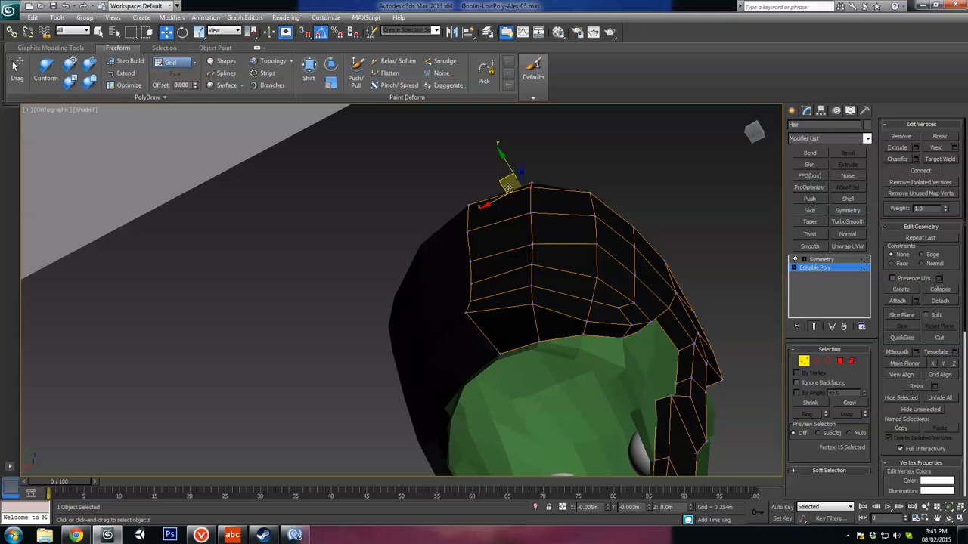
pyautogui.keyDown('alt'); pyautogui.moveTo(527, 192); pyautogui.dragTo(547, 311, button='middle'); pyautogui.keyUp('alt')
pyautogui.scroll(4, 499, 297)
pyautogui.click(513, 211)
pyautogui.keyDown('alt'); pyautogui.moveTo(513, 212); pyautogui.dragTo(558, 191, button='middle'); pyautogui.keyUp('alt')
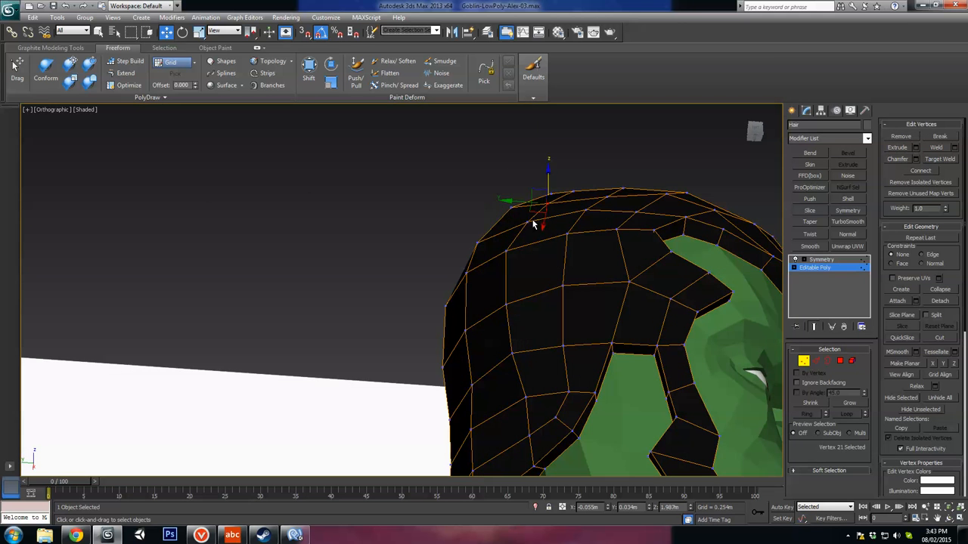
# Step: Reposition the vertices on the upper back side of the hair to even out the polygon spacing behind the crown
pyautogui.keyDown('ctrl'); pyautogui.click(527, 222); pyautogui.keyUp('ctrl')
pyautogui.keyDown('alt'); pyautogui.moveTo(529, 223); pyautogui.dragTo(478, 253, button='middle'); pyautogui.keyUp('alt')
pyautogui.moveTo(569, 229)
pyautogui.keyDown('alt'); pyautogui.mouseDown(button='middle')
pyautogui.moveTo(554, 281)
pyautogui.moveTo(559, 212)
pyautogui.mouseUp(button='middle'); pyautogui.keyUp('alt')
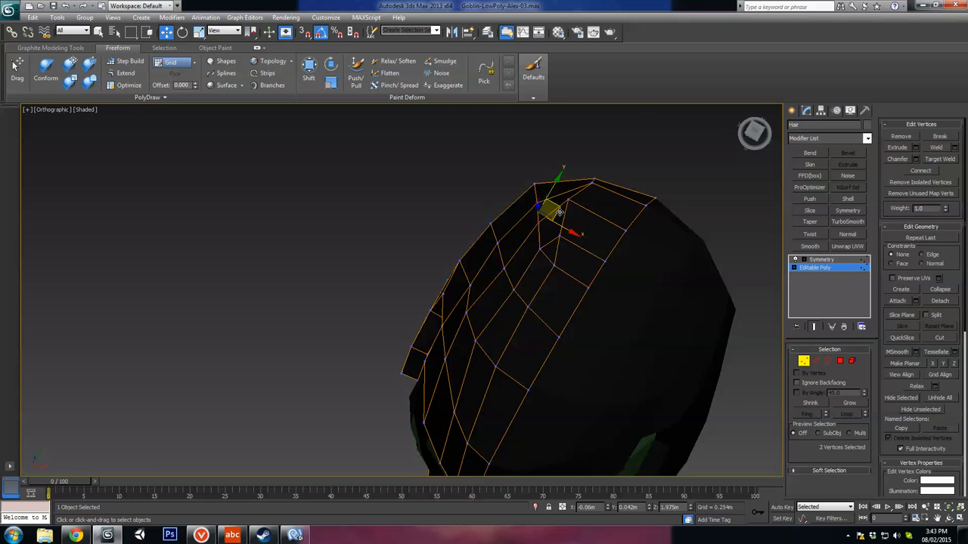
pyautogui.click(499, 248)
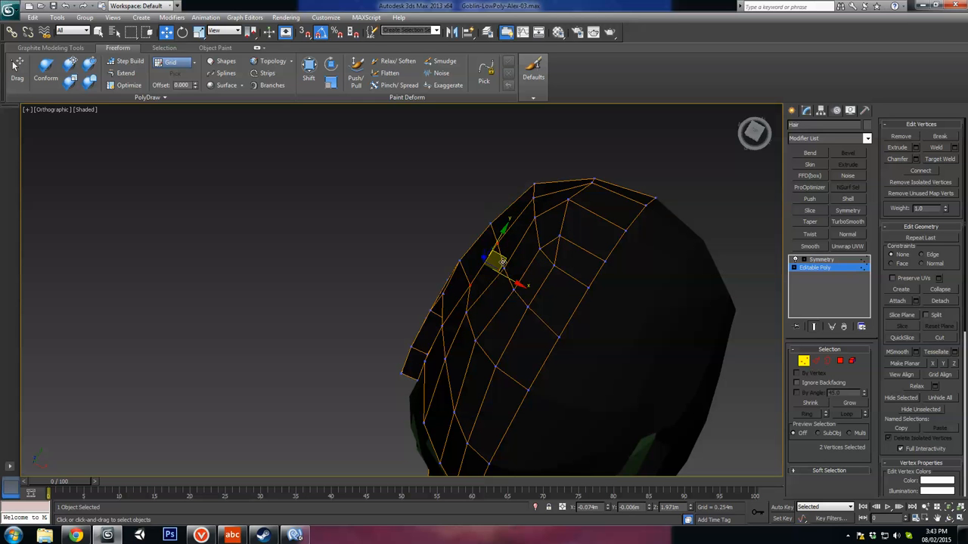
pyautogui.moveTo(503, 262)
pyautogui.mouseDown()
pyautogui.moveTo(493, 260)
pyautogui.moveTo(518, 267)
pyautogui.moveTo(509, 265)
pyautogui.mouseUp()
pyautogui.click(504, 269)
pyautogui.click(467, 313)
pyautogui.keyDown('alt'); pyautogui.moveTo(479, 311); pyautogui.dragTo(556, 237, button='middle'); pyautogui.keyUp('alt')
# Step: Pull the inner-row vertices around the temple point backward, away from the hairline edge, to widen the rim
pyautogui.keyDown('alt'); pyautogui.moveTo(475, 243); pyautogui.dragTo(599, 281, button='middle'); pyautogui.keyUp('alt')
pyautogui.scroll(6, 532, 343)
pyautogui.moveTo(600, 282); pyautogui.dragTo(586, 282)
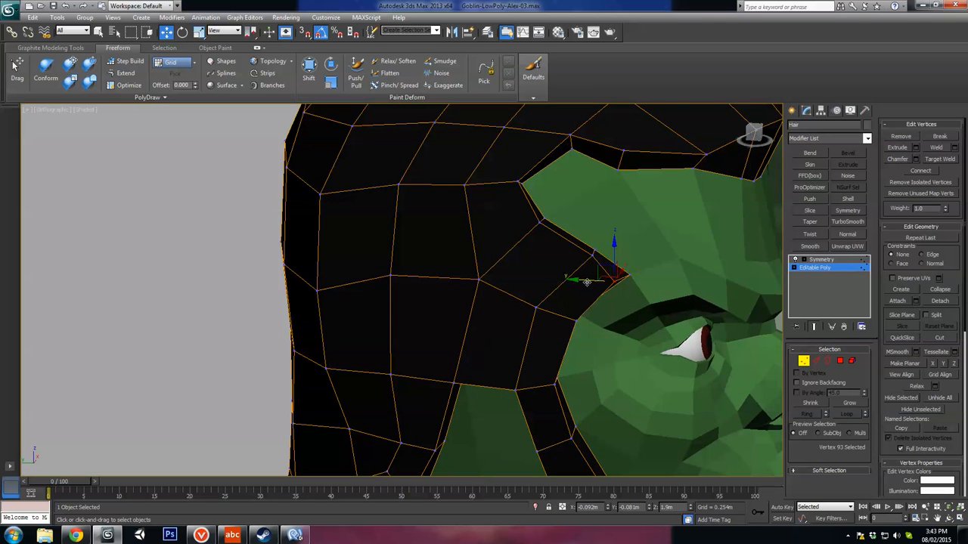
pyautogui.click(592, 255)
pyautogui.keyDown('alt'); pyautogui.moveTo(592, 256); pyautogui.dragTo(613, 248, button='middle'); pyautogui.keyUp('alt')
pyautogui.moveTo(568, 257); pyautogui.dragTo(545, 258)
pyautogui.click(540, 225)
pyautogui.moveTo(517, 226); pyautogui.dragTo(496, 226)
pyautogui.moveTo(493, 184); pyautogui.dragTo(477, 183)
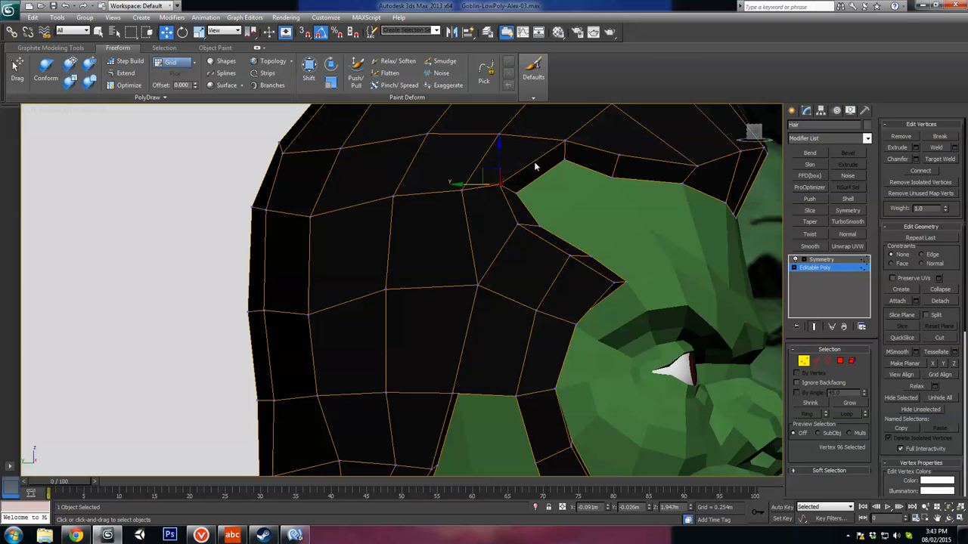
# Step: Move the inner-row vertex at the forehead hairline's upper corner backward and select the edge vertex below the temple point
pyautogui.click(565, 140)
pyautogui.moveTo(565, 153); pyautogui.dragTo(557, 235, button='middle')
pyautogui.moveTo(544, 208); pyautogui.dragTo(535, 207)
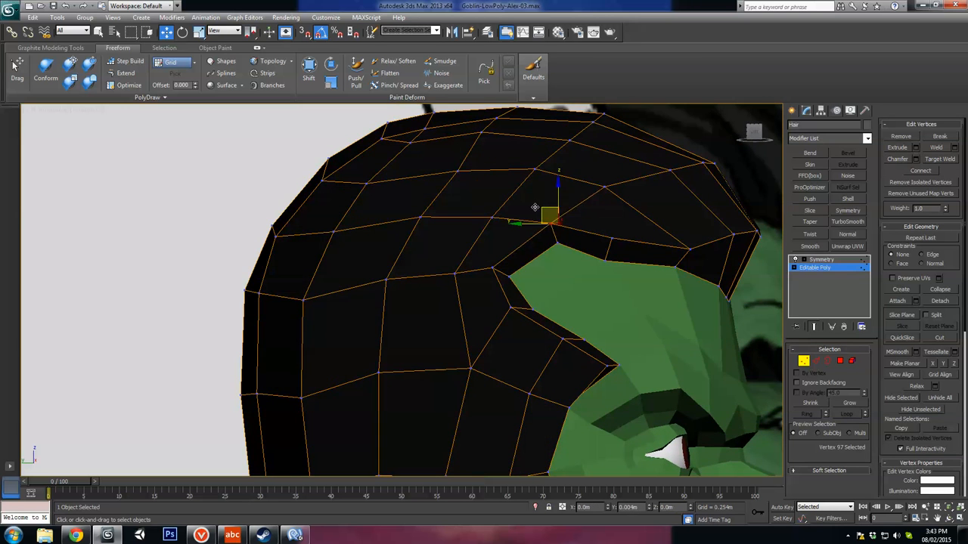
pyautogui.moveTo(588, 303); pyautogui.dragTo(571, 165, button='middle')
pyautogui.scroll(-4, 571, 169)
pyautogui.click(505, 274)
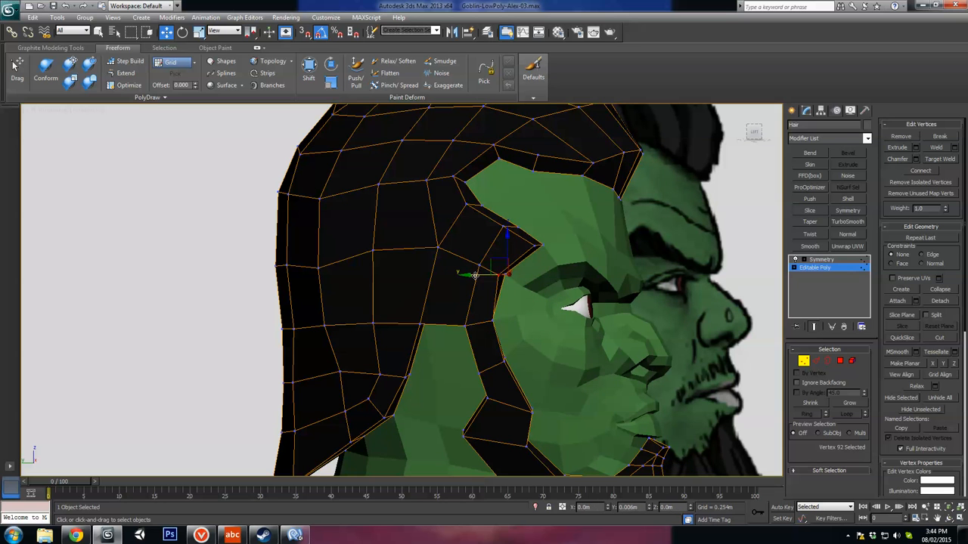
# Step: Shift the sideburn's inner-row vertices beside the eye and cheek inward toward the face to narrow the strip from the front
pyautogui.moveTo(474, 276); pyautogui.dragTo(489, 327)
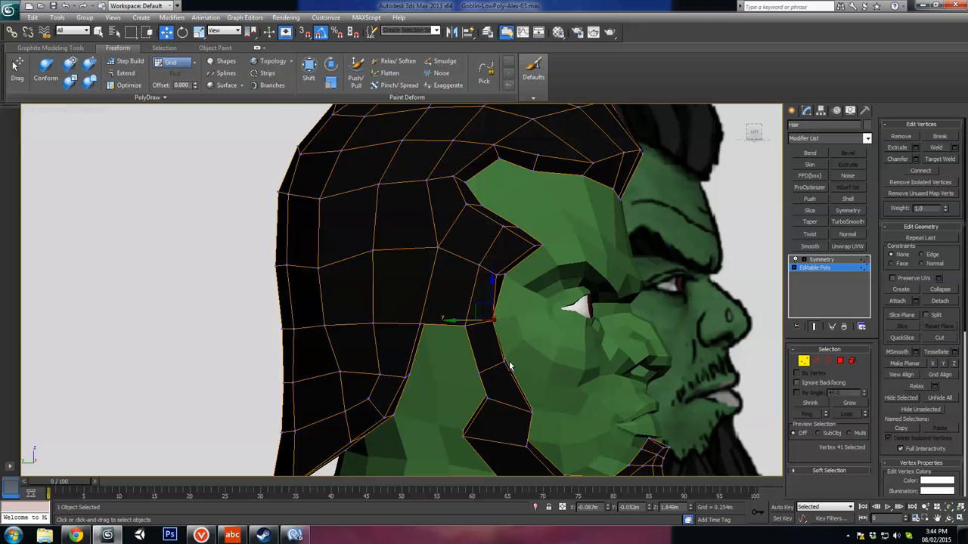
pyautogui.keyDown('alt'); pyautogui.moveTo(508, 366); pyautogui.dragTo(554, 253, button='middle'); pyautogui.keyUp('alt')
pyautogui.scroll(3, 525, 305)
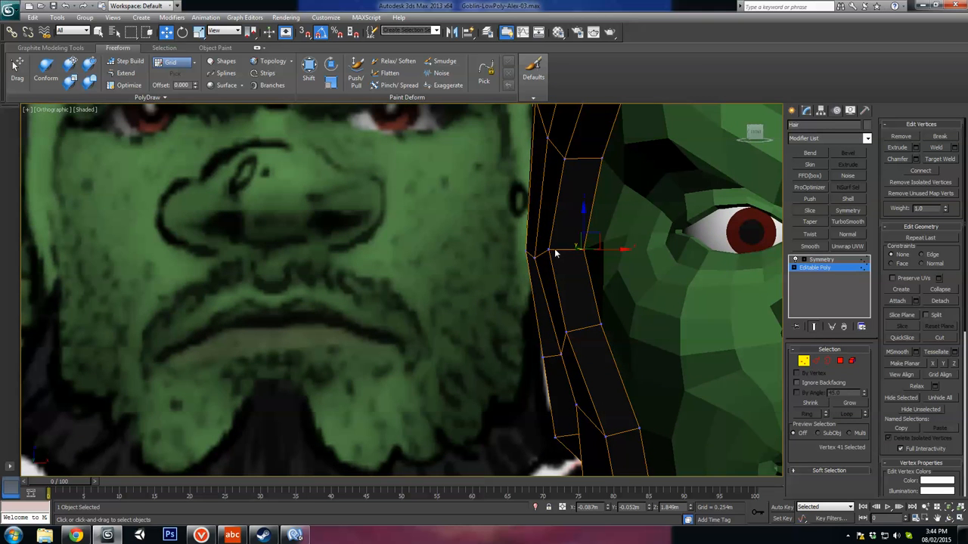
pyautogui.keyDown('ctrl'); pyautogui.click(535, 257); pyautogui.keyUp('ctrl')
pyautogui.press('f')
pyautogui.moveTo(558, 245); pyautogui.dragTo(578, 247)
pyautogui.click(560, 334)
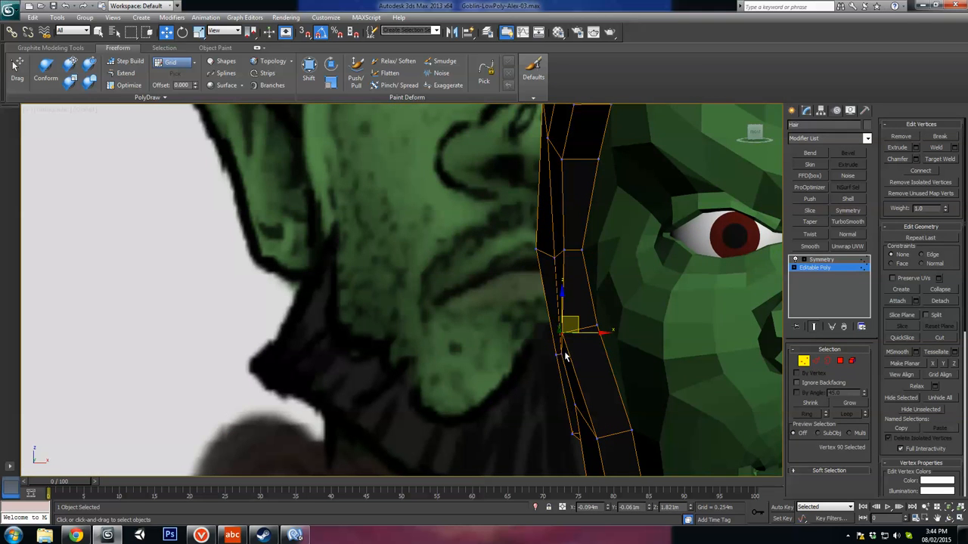
pyautogui.keyDown('ctrl'); pyautogui.click(564, 355); pyautogui.keyUp('ctrl')
pyautogui.moveTo(578, 338); pyautogui.dragTo(595, 334)
pyautogui.moveTo(600, 386); pyautogui.dragTo(586, 256, button='middle')
# Step: Move the lower sideburn vertices above the jaw corner inward toward the cheek to continue the even strip
pyautogui.click(561, 276)
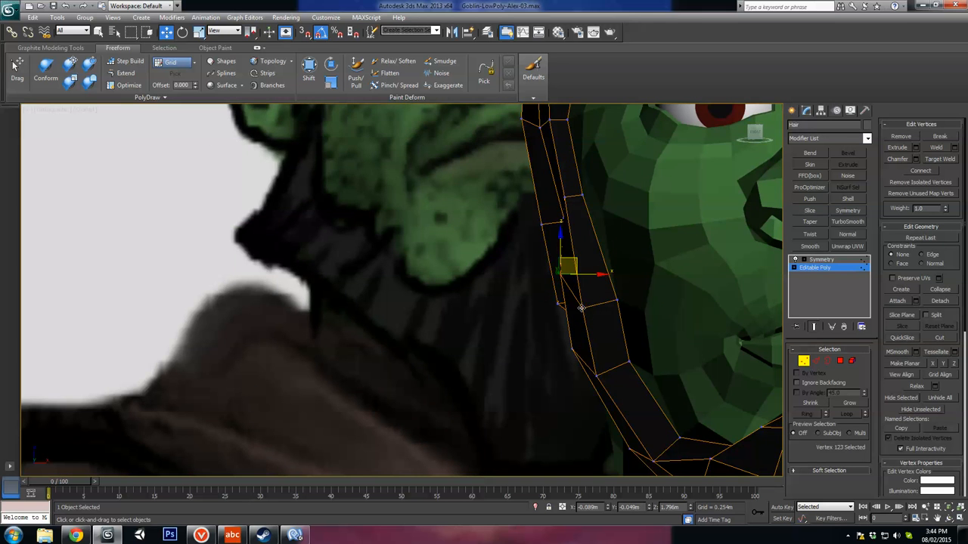
pyautogui.keyDown('ctrl'); pyautogui.click(580, 308); pyautogui.keyUp('ctrl')
pyautogui.moveTo(581, 307); pyautogui.dragTo(597, 303, button='middle')
pyautogui.moveTo(600, 292); pyautogui.dragTo(614, 292)
pyautogui.moveTo(573, 258); pyautogui.dragTo(563, 314, button='middle')
pyautogui.scroll(-2, 563, 313)
pyautogui.keyDown('alt'); pyautogui.moveTo(603, 269); pyautogui.dragTo(621, 252, button='middle'); pyautogui.keyUp('alt')
pyautogui.moveTo(621, 253); pyautogui.dragTo(604, 344, button='middle')
# Step: Pull the inner-row vertices along the rear edge of the ear opening closer to the hair's border
pyautogui.hotkey('ctrl', 'a')
pyautogui.keyDown('alt'); pyautogui.moveTo(479, 317); pyautogui.dragTo(527, 308, button='middle'); pyautogui.keyUp('alt')
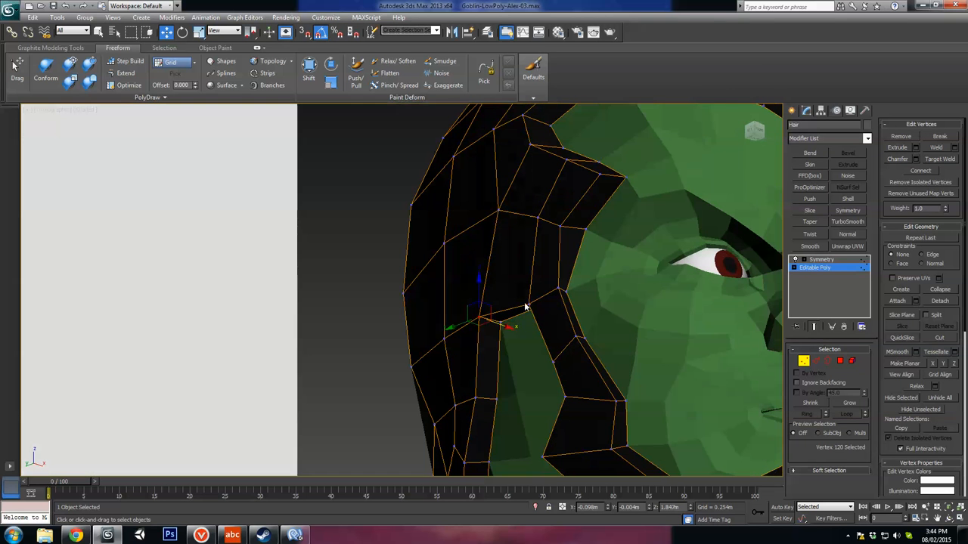
pyautogui.moveTo(505, 327); pyautogui.dragTo(517, 331)
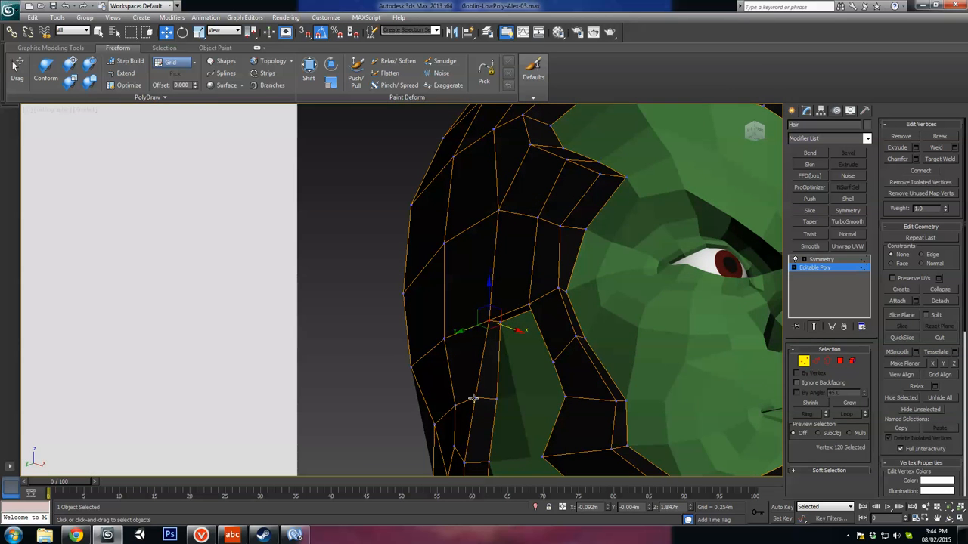
pyautogui.moveTo(494, 407); pyautogui.dragTo(505, 404)
pyautogui.moveTo(505, 404); pyautogui.dragTo(539, 290, button='middle')
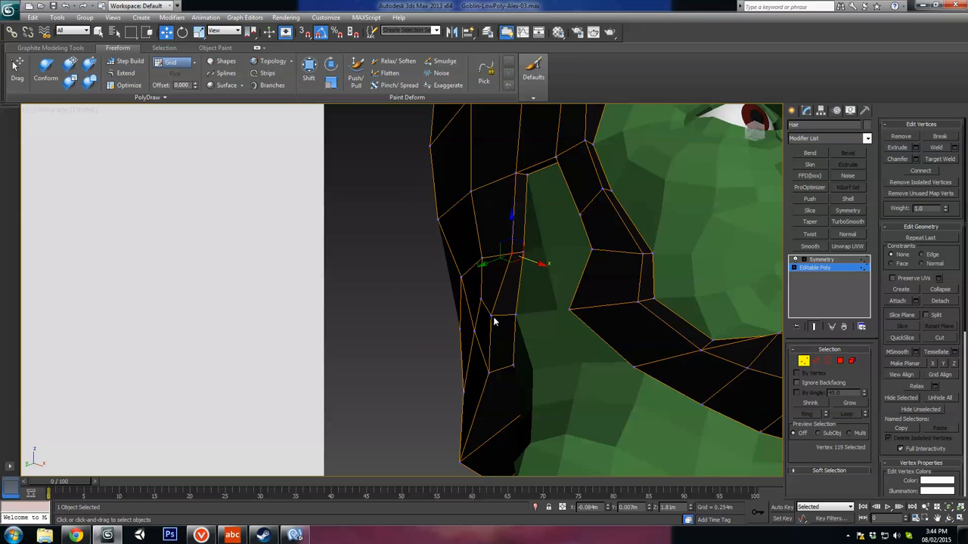
pyautogui.moveTo(504, 321); pyautogui.dragTo(526, 325)
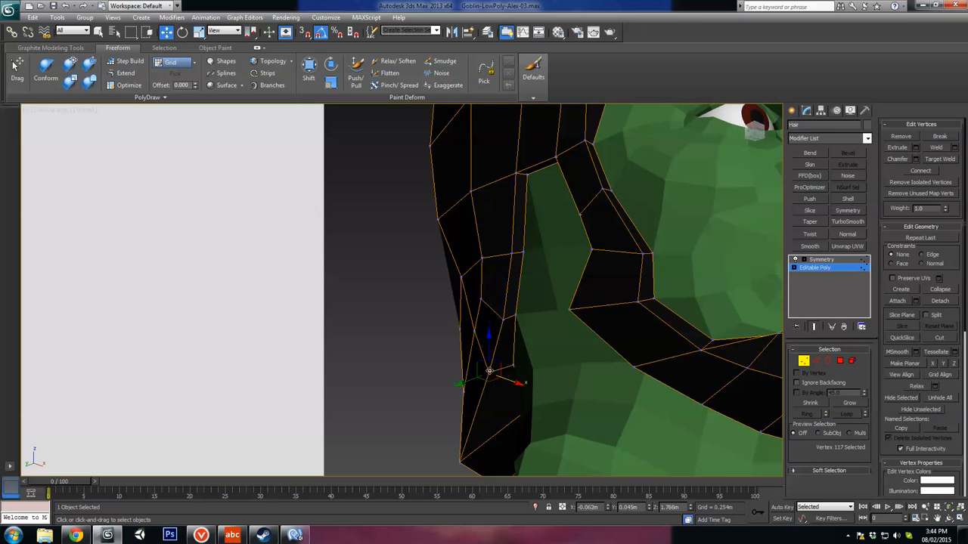
pyautogui.moveTo(499, 379); pyautogui.dragTo(503, 361)
# Step: Nudge two vertices on the hair's side behind the ear opening outward and shift a neighbouring vertex toward the back
pyautogui.click(482, 298)
pyautogui.keyDown('alt'); pyautogui.moveTo(482, 298); pyautogui.dragTo(497, 276, button='middle'); pyautogui.keyUp('alt')
pyautogui.click(462, 255)
pyautogui.keyDown('ctrl'); pyautogui.click(469, 314); pyautogui.keyUp('ctrl')
pyautogui.moveTo(497, 275); pyautogui.dragTo(491, 276)
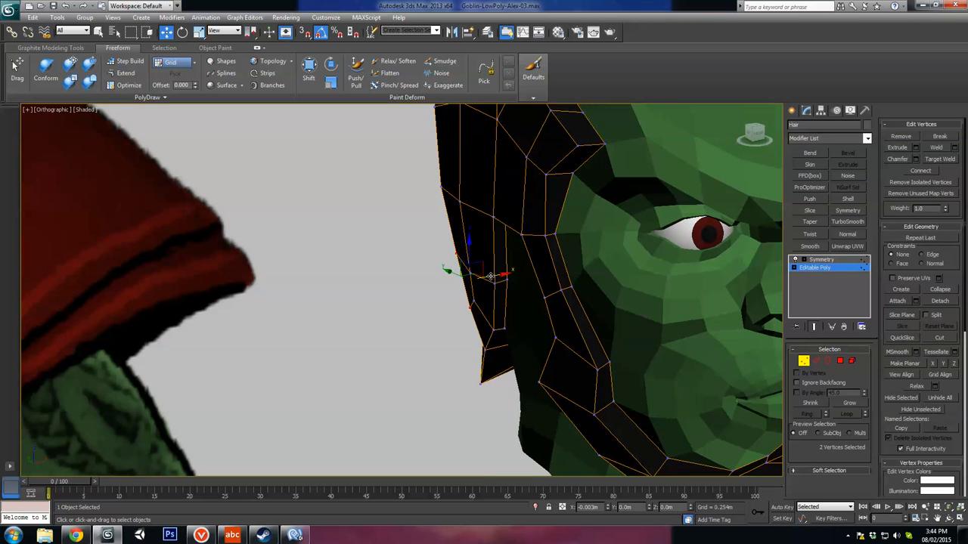
pyautogui.keyDown('alt'); pyautogui.moveTo(490, 276); pyautogui.dragTo(422, 273, button='middle'); pyautogui.keyUp('alt')
pyautogui.click(462, 253)
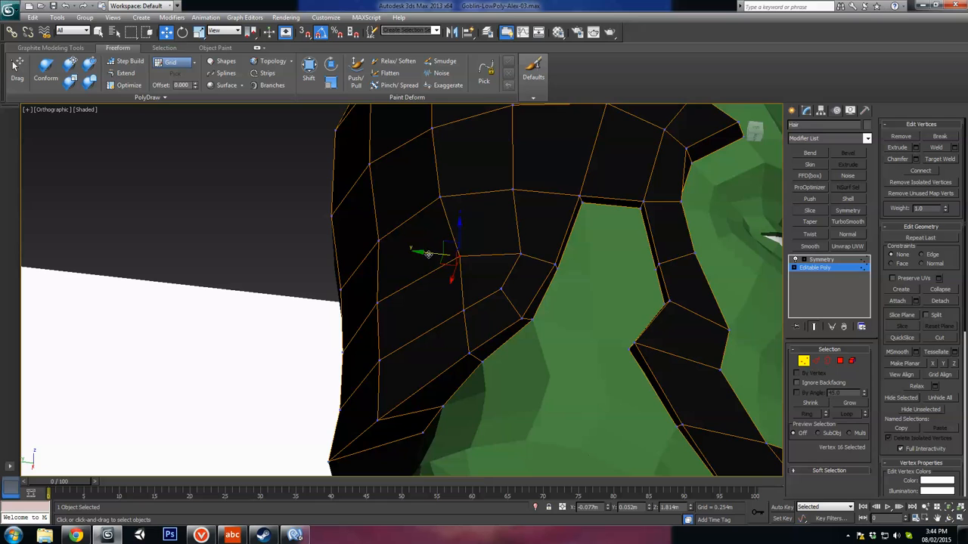
pyautogui.moveTo(428, 255); pyautogui.dragTo(421, 254)
pyautogui.keyDown('alt'); pyautogui.moveTo(495, 274); pyautogui.dragTo(426, 329, button='middle'); pyautogui.keyUp('alt')
# Step: Move the outer sideburn vertices beside the cheek and at the jaw inward to smooth the front outline
pyautogui.scroll(-4, 426, 329)
pyautogui.scroll(3, 539, 337)
pyautogui.keyDown('alt'); pyautogui.moveTo(505, 330); pyautogui.dragTo(437, 364, button='middle'); pyautogui.keyUp('alt')
pyautogui.moveTo(437, 363); pyautogui.dragTo(598, 344, button='middle')
pyautogui.scroll(4, 489, 324)
pyautogui.keyDown('alt'); pyautogui.moveTo(488, 324); pyautogui.dragTo(489, 309, button='middle'); pyautogui.keyUp('alt')
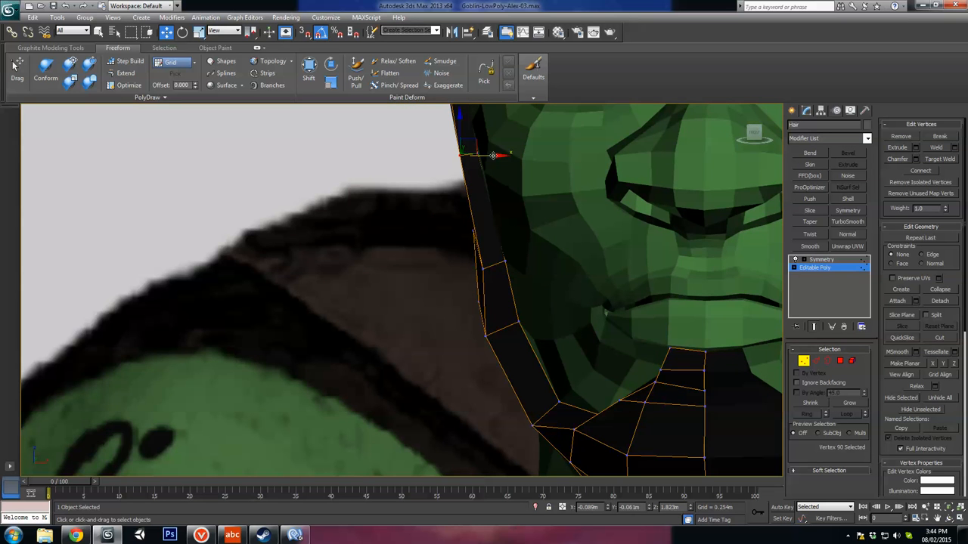
pyautogui.moveTo(492, 156); pyautogui.dragTo(503, 156)
pyautogui.keyDown('alt'); pyautogui.moveTo(499, 327); pyautogui.dragTo(508, 317, button='middle'); pyautogui.keyUp('alt')
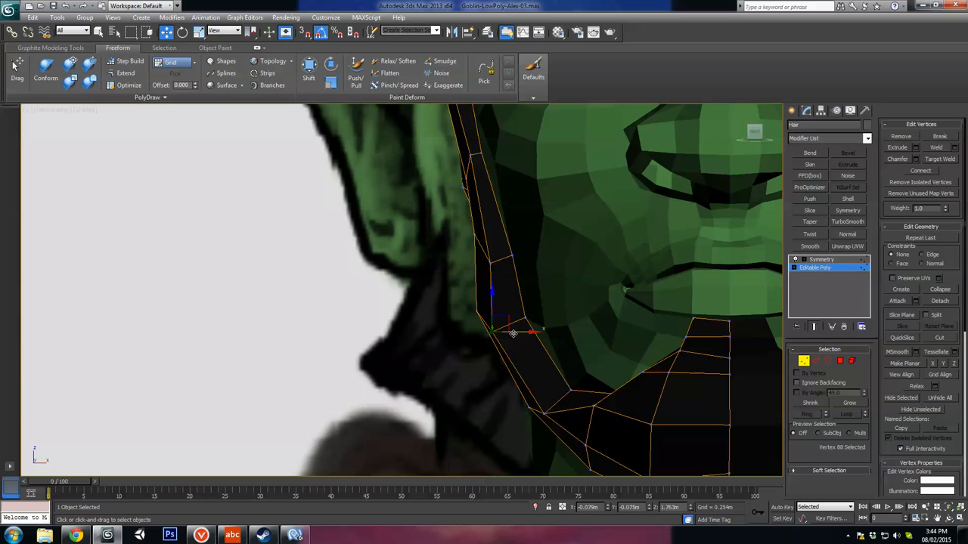
pyautogui.moveTo(513, 334); pyautogui.dragTo(522, 334)
# Step: Reposition the pair of vertices at the beard's rear corner below the ear opening
pyautogui.scroll(-3, 527, 333)
pyautogui.moveTo(527, 334)
pyautogui.keyDown('alt'); pyautogui.mouseDown(button='middle')
pyautogui.moveTo(538, 349)
pyautogui.moveTo(505, 369)
pyautogui.moveTo(535, 321)
pyautogui.mouseUp(button='middle'); pyautogui.keyUp('alt')
pyautogui.scroll(-3, 538, 349)
pyautogui.scroll(2, 518, 335)
pyautogui.scroll(3, 535, 321)
pyautogui.moveTo(626, 233); pyautogui.dragTo(611, 248)
pyautogui.scroll(-3, 590, 277)
pyautogui.moveTo(590, 276); pyautogui.dragTo(472, 286, button='middle')
pyautogui.moveTo(454, 265); pyautogui.dragTo(448, 296)
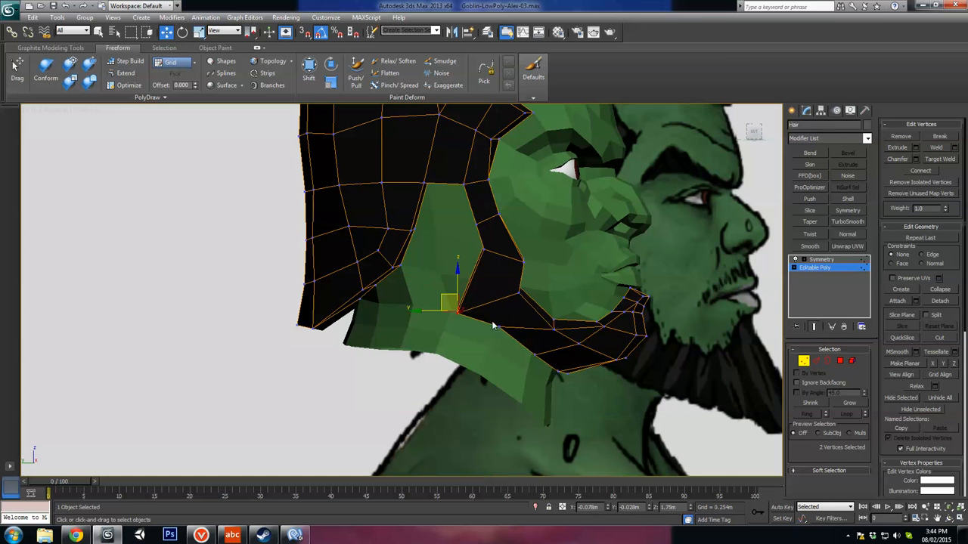
pyautogui.keyDown('alt'); pyautogui.moveTo(506, 324); pyautogui.dragTo(498, 319, button='middle'); pyautogui.keyUp('alt')
# Step: Reshape the beard's lower edge in the left view by moving its jawline and under-chin vertices to follow the neck and reference
pyautogui.press('l')
pyautogui.scroll(-4, 512, 326)
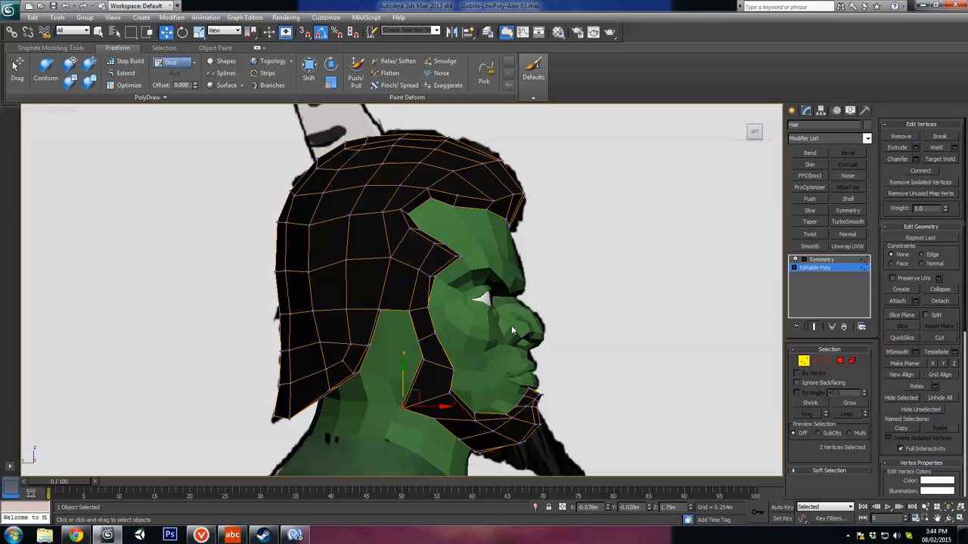
pyautogui.moveTo(471, 398); pyautogui.dragTo(458, 264, button='middle')
pyautogui.scroll(4, 452, 281)
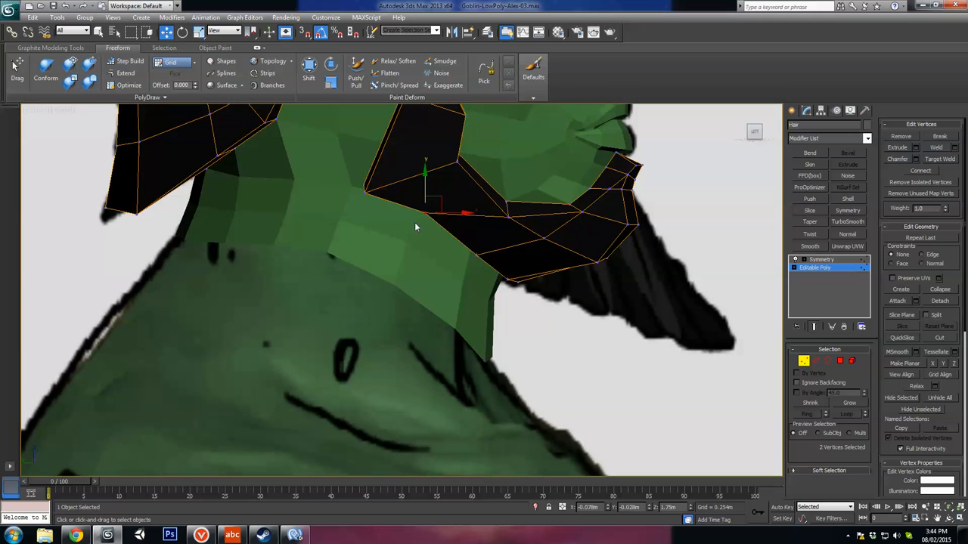
pyautogui.click(416, 221)
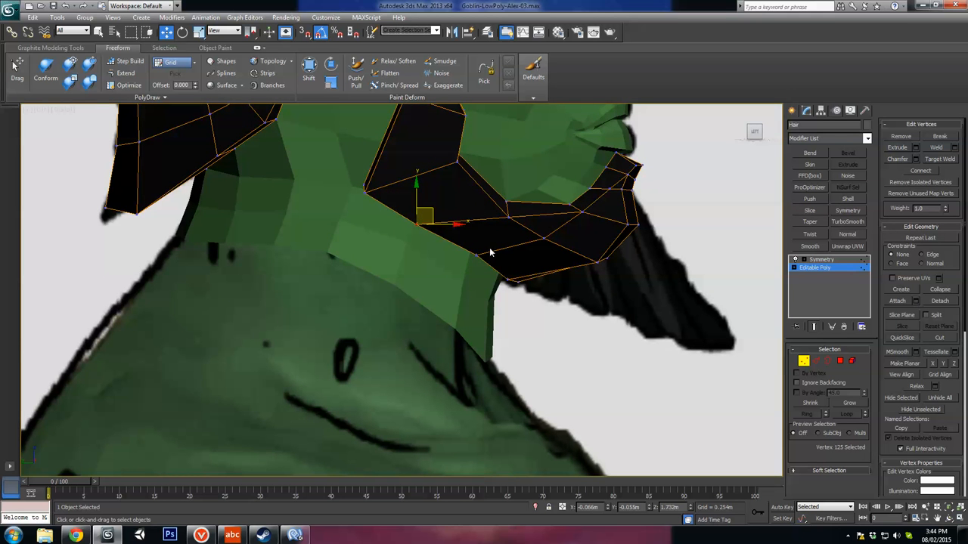
pyautogui.moveTo(490, 248)
pyautogui.mouseDown()
pyautogui.moveTo(467, 262)
pyautogui.moveTo(483, 245)
pyautogui.mouseUp()
pyautogui.moveTo(544, 286); pyautogui.dragTo(516, 287, button='middle')
pyautogui.moveTo(500, 276); pyautogui.dragTo(468, 299)
pyautogui.keyDown('alt'); pyautogui.moveTo(484, 288); pyautogui.dragTo(505, 278, button='middle'); pyautogui.keyUp('alt')
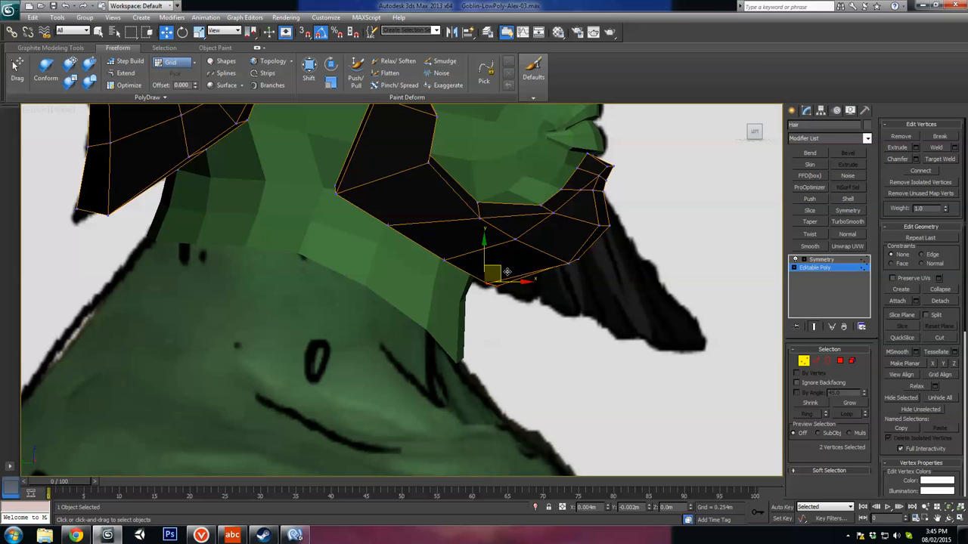
pyautogui.moveTo(508, 270); pyautogui.dragTo(507, 270)
# Step: Pull the beard's front vertices below the lip back to match the reference profile
pyautogui.moveTo(507, 270); pyautogui.dragTo(442, 329, button='middle')
pyautogui.scroll(3, 453, 326)
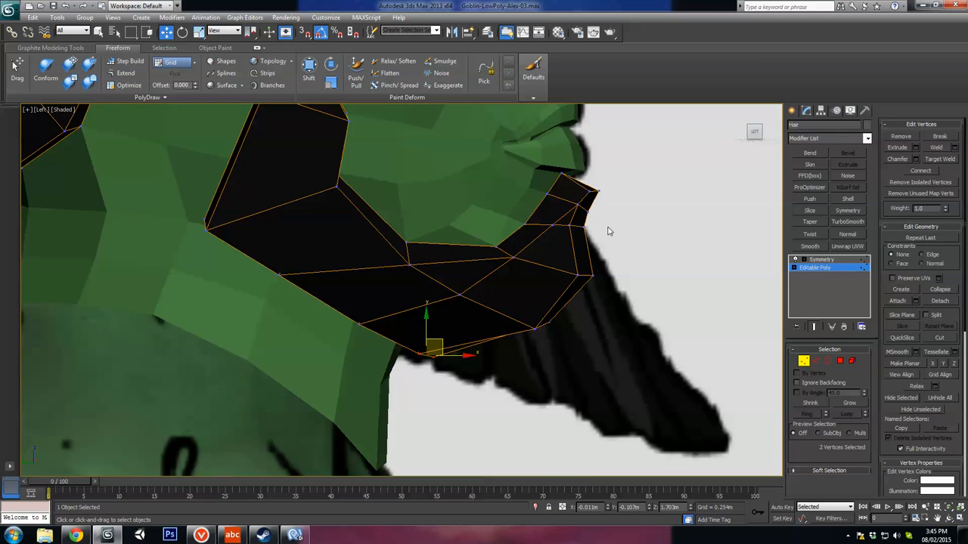
pyautogui.moveTo(610, 186); pyautogui.dragTo(589, 189)
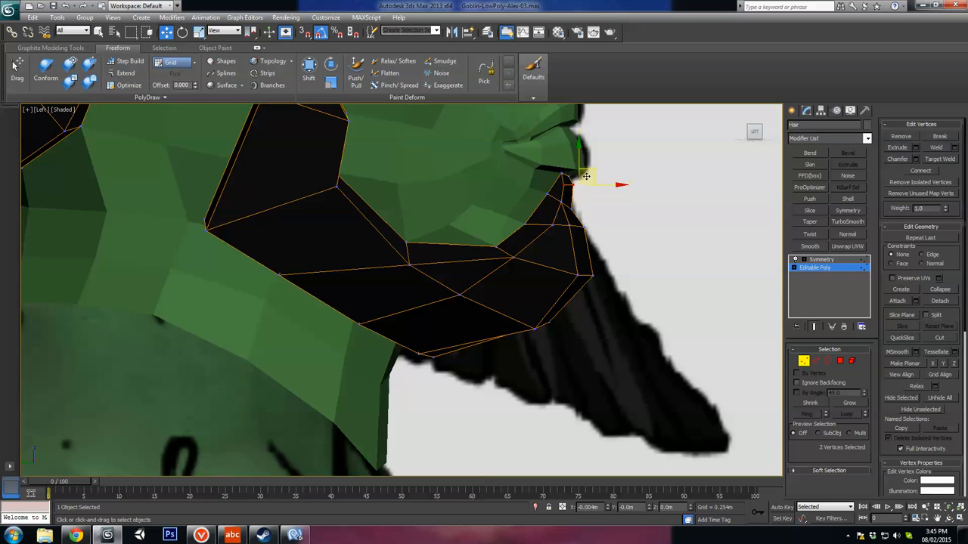
pyautogui.click(587, 225)
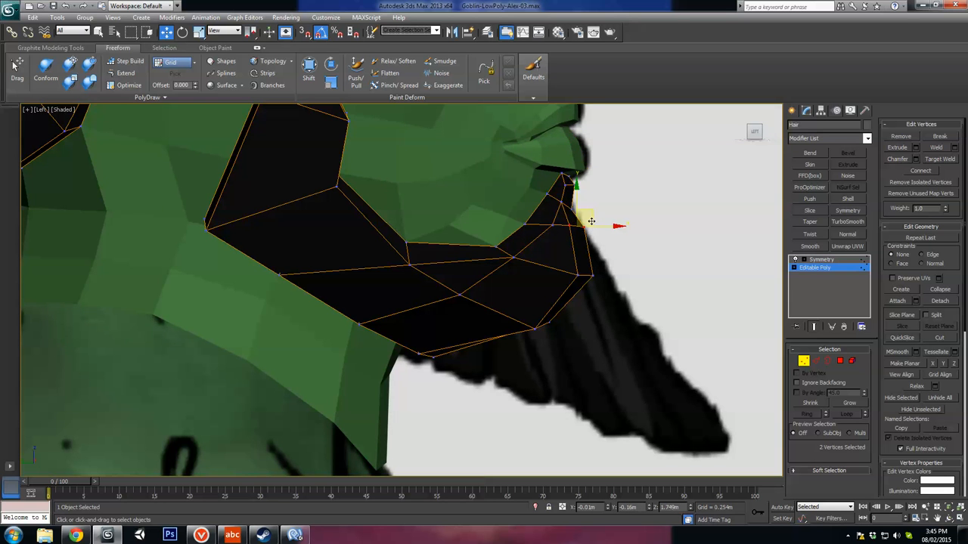
pyautogui.moveTo(591, 221); pyautogui.dragTo(590, 224)
pyautogui.click(513, 259)
pyautogui.keyDown('alt'); pyautogui.moveTo(513, 260); pyautogui.dragTo(529, 291, button='middle'); pyautogui.keyUp('alt')
# Step: Add a TurboSmooth modifier above the hair's Symmetry and inspect the smoothed mesh with edged faces shown
pyautogui.click(821, 260)
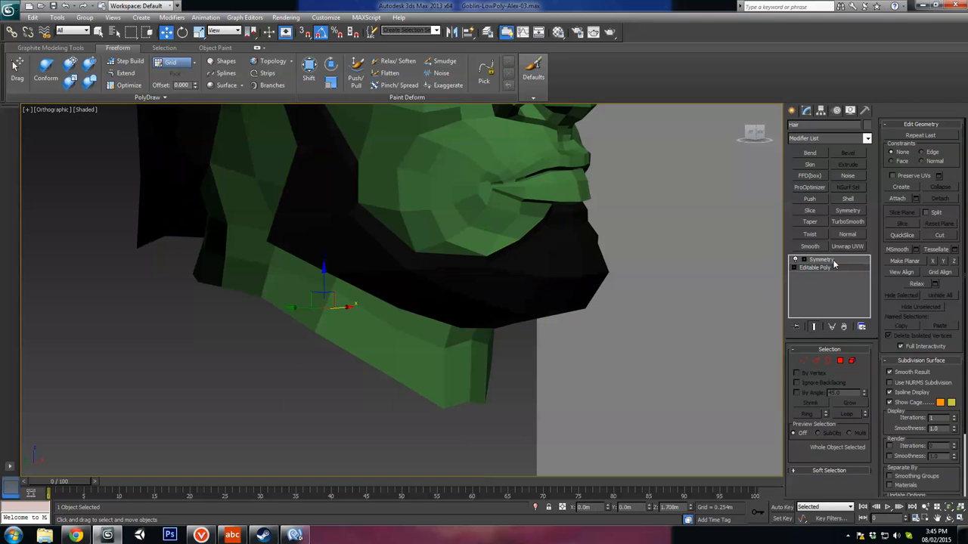
pyautogui.click(849, 223)
pyautogui.scroll(-5, 562, 305)
pyautogui.keyDown('alt'); pyautogui.moveTo(648, 306); pyautogui.dragTo(559, 267, button='middle'); pyautogui.keyUp('alt')
pyautogui.scroll(5, 553, 338)
pyautogui.hotkey('alt', 'x')
pyautogui.press('F4')
pyautogui.scroll(-5, 587, 348)
pyautogui.press('l')
pyautogui.keyDown('alt'); pyautogui.moveTo(463, 261); pyautogui.dragTo(485, 275, button='middle'); pyautogui.keyUp('alt')
pyautogui.keyDown('alt'); pyautogui.moveTo(461, 323); pyautogui.dragTo(469, 320, button='middle'); pyautogui.keyUp('alt')
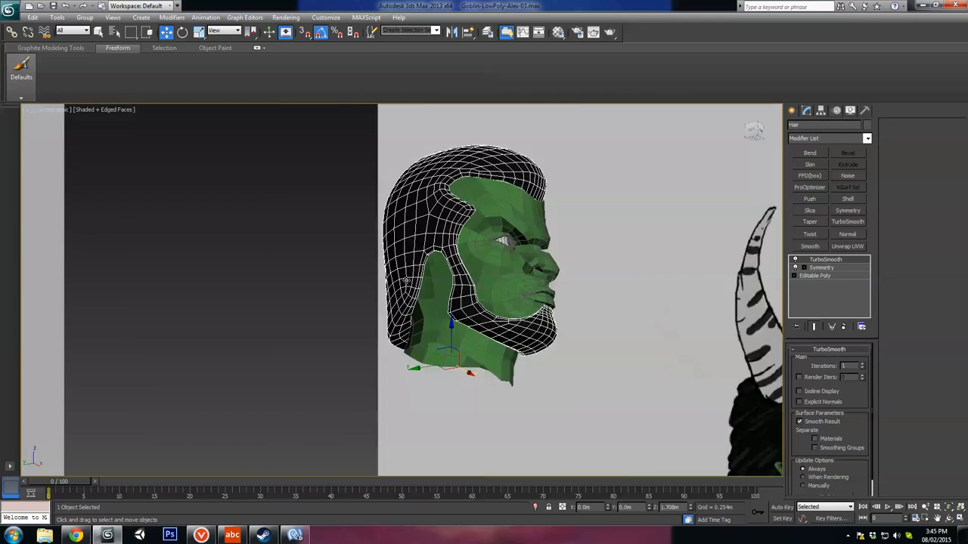
pyautogui.scroll(5, 469, 320)
pyautogui.keyDown('alt'); pyautogui.moveTo(525, 340); pyautogui.dragTo(492, 312, button='middle'); pyautogui.keyUp('alt')
# Step: Turn off the TurboSmooth modifier and compare the low-poly beard with the side reference
pyautogui.click(796, 260)
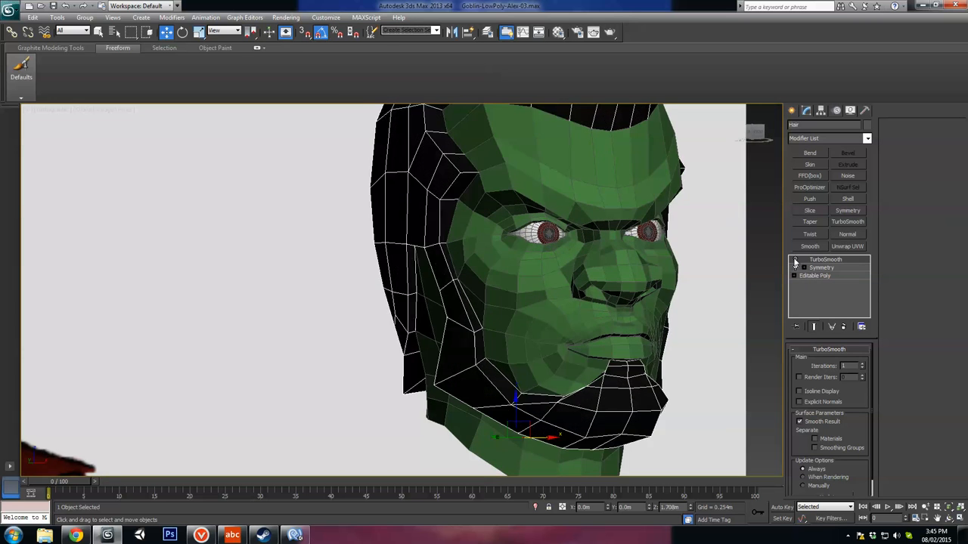
pyautogui.moveTo(594, 384); pyautogui.dragTo(545, 293, button='middle')
pyautogui.keyDown('alt'); pyautogui.moveTo(573, 348); pyautogui.dragTo(646, 359, button='middle'); pyautogui.keyUp('alt')
pyautogui.moveTo(646, 358); pyautogui.dragTo(578, 334, button='middle')
pyautogui.scroll(-5, 622, 341)
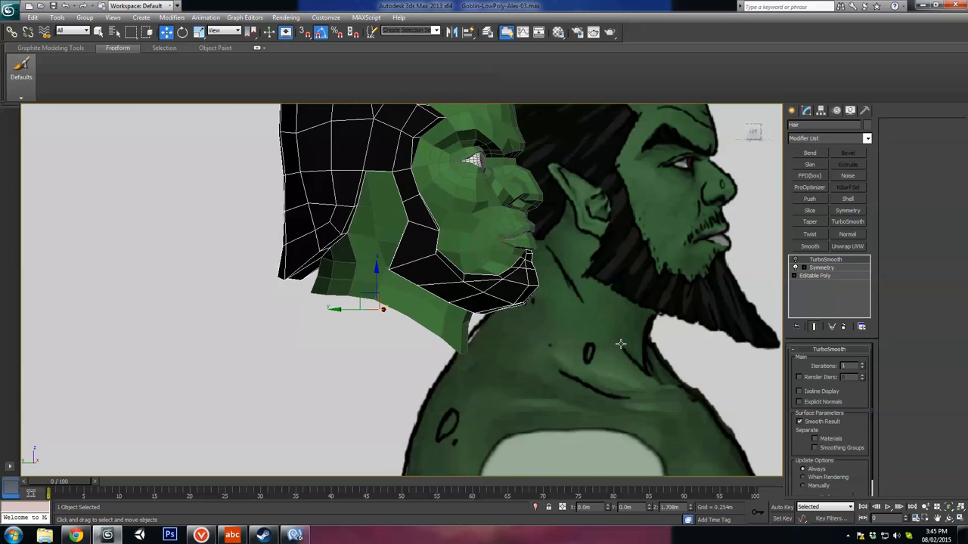
pyautogui.scroll(3, 633, 345)
pyautogui.press('l')
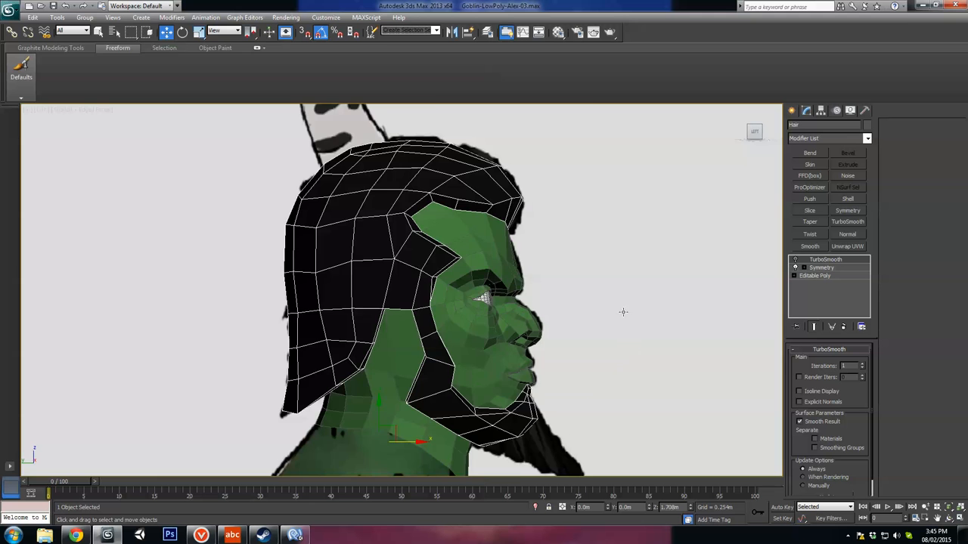
pyautogui.moveTo(598, 395); pyautogui.dragTo(543, 265, button='middle')
pyautogui.scroll(3, 543, 266)
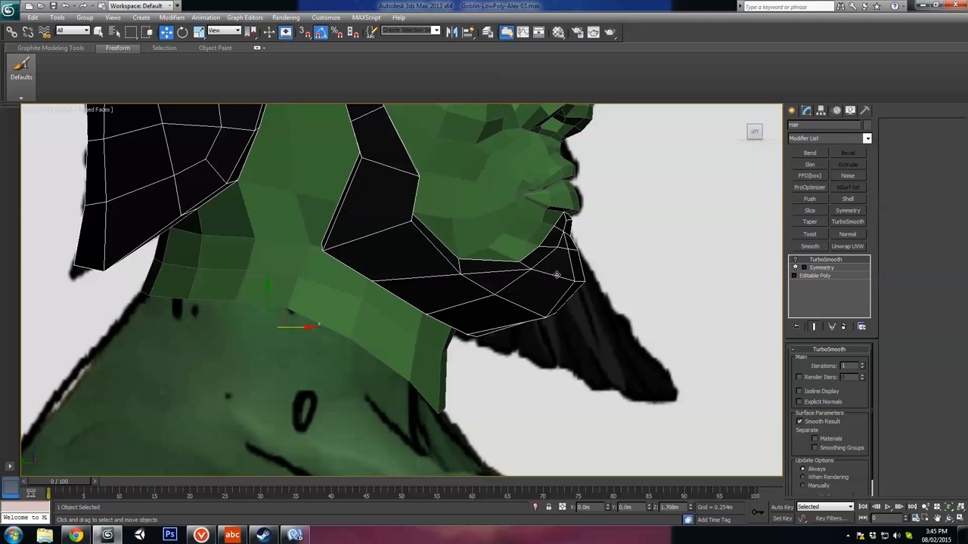
# Step: Select the polygons on the front and underside of the beard's chin in the Editable Poly
pyautogui.click(834, 276)
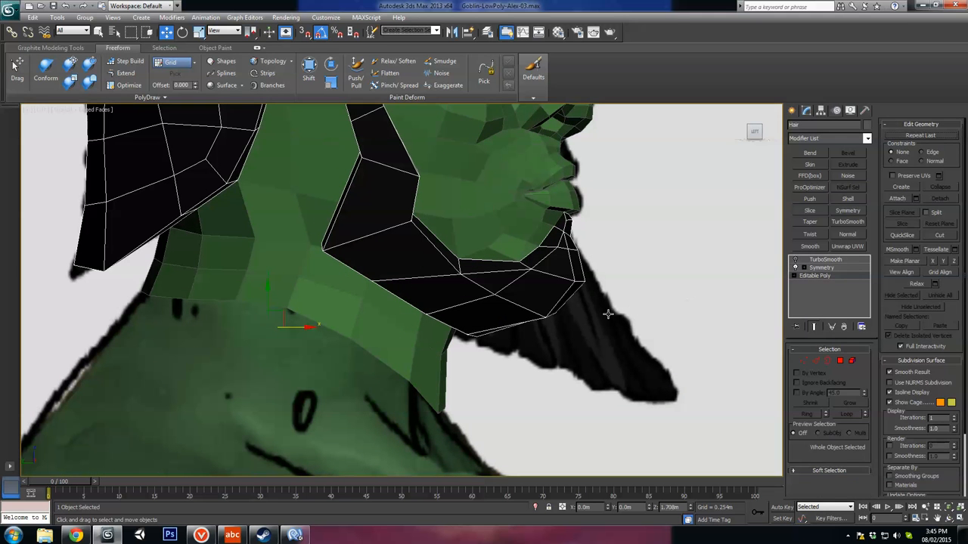
pyautogui.click(840, 361)
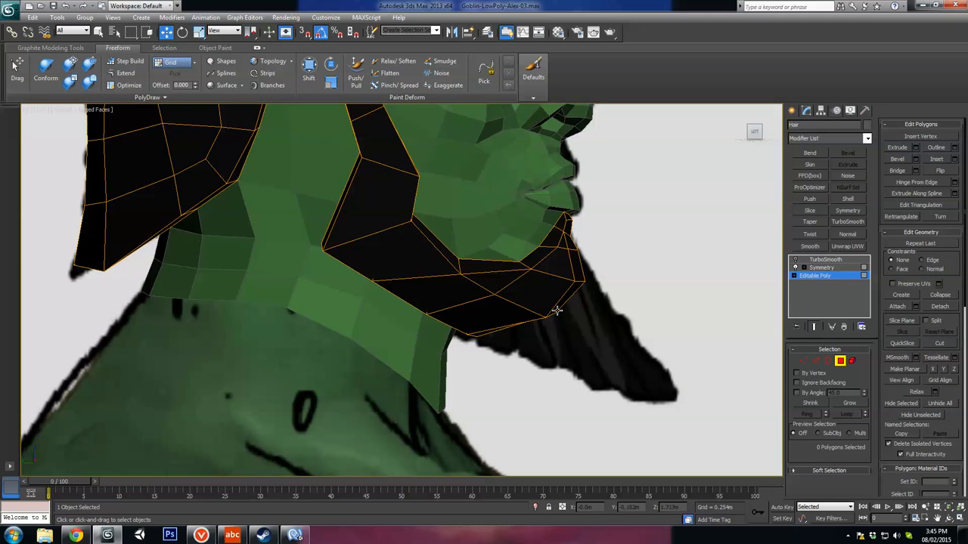
pyautogui.moveTo(602, 293); pyautogui.dragTo(568, 271)
pyautogui.keyDown('ctrl'); pyautogui.moveTo(521, 312); pyautogui.dragTo(519, 309); pyautogui.keyUp('ctrl')
pyautogui.keyDown('alt'); pyautogui.moveTo(519, 310); pyautogui.dragTo(514, 341, button='middle'); pyautogui.keyUp('alt')
pyautogui.keyDown('alt'); pyautogui.moveTo(597, 294); pyautogui.dragTo(549, 291, button='middle'); pyautogui.keyUp('alt')
pyautogui.scroll(2, 545, 292)
pyautogui.keyDown('alt'); pyautogui.moveTo(608, 294); pyautogui.dragTo(591, 294, button='middle'); pyautogui.keyUp('alt')
# Step: Remove the horizontal edge across the upper front of the chin beard
pyautogui.click(814, 360)
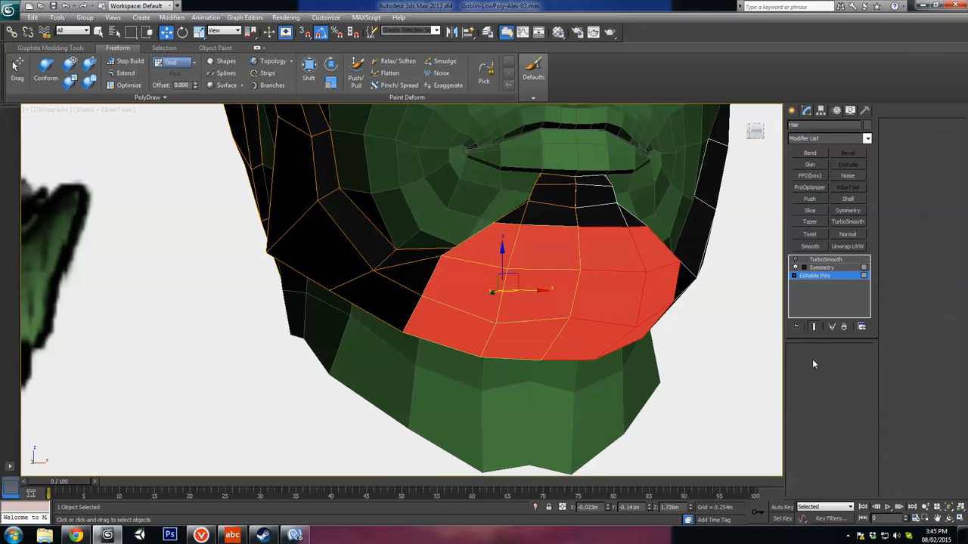
pyautogui.click(511, 223)
pyautogui.keyDown('alt'); pyautogui.moveTo(523, 253); pyautogui.dragTo(489, 279, button='middle'); pyautogui.keyUp('alt')
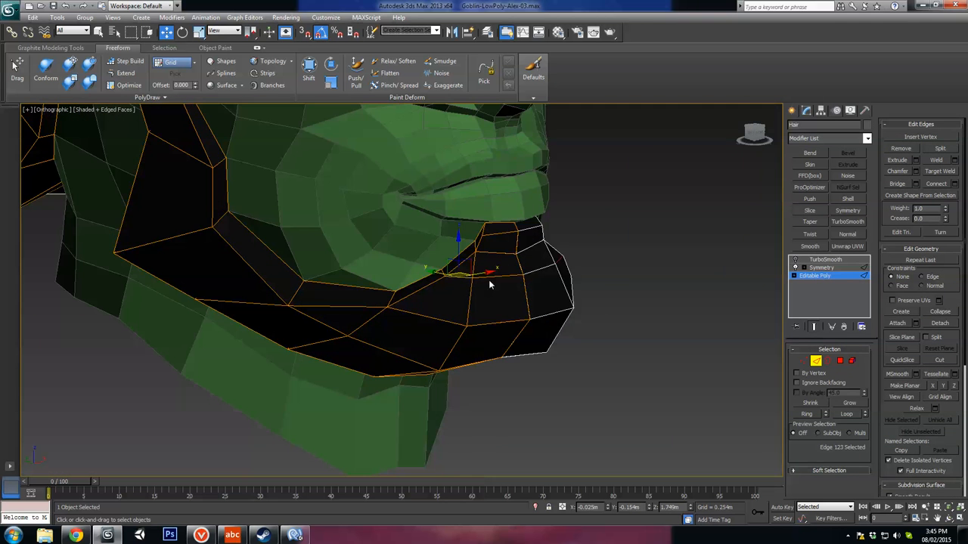
pyautogui.click(492, 275)
pyautogui.click(721, 362)
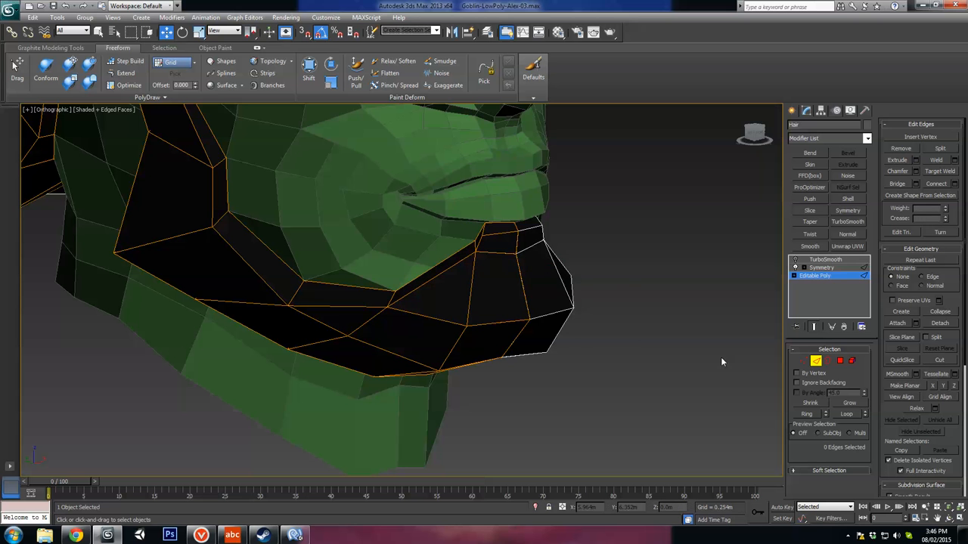
# Step: Connect the chin's front vertical edges with a new horizontal edge, push it forward, and select edges on the jaw's upper rim
pyautogui.click(471, 287)
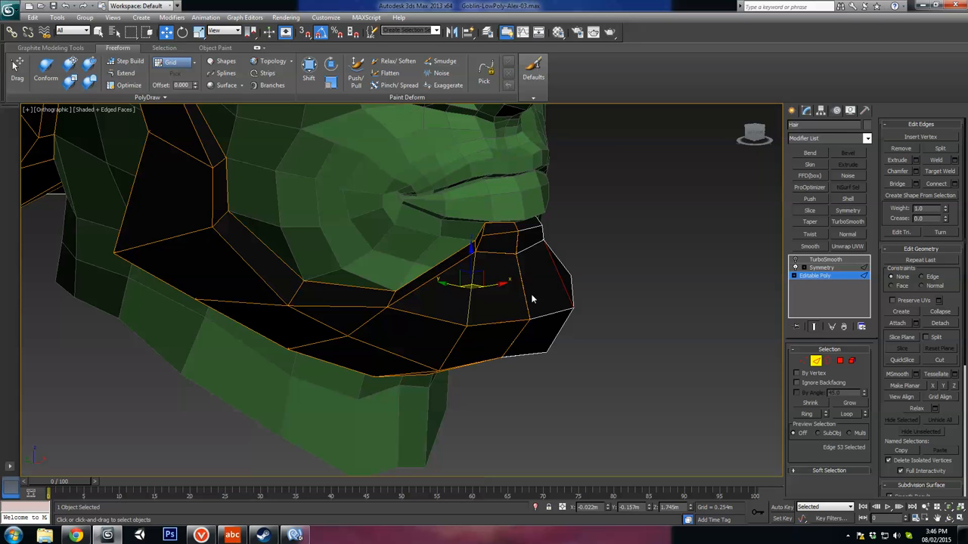
pyautogui.hotkey('ctrl', 'shift', 'e')
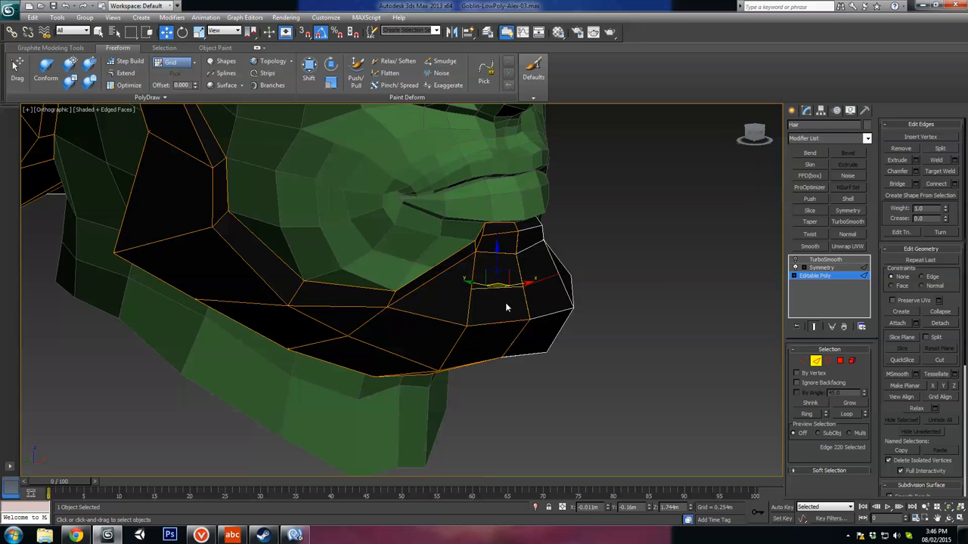
pyautogui.keyDown('alt'); pyautogui.moveTo(505, 303); pyautogui.dragTo(539, 314, button='middle'); pyautogui.keyUp('alt')
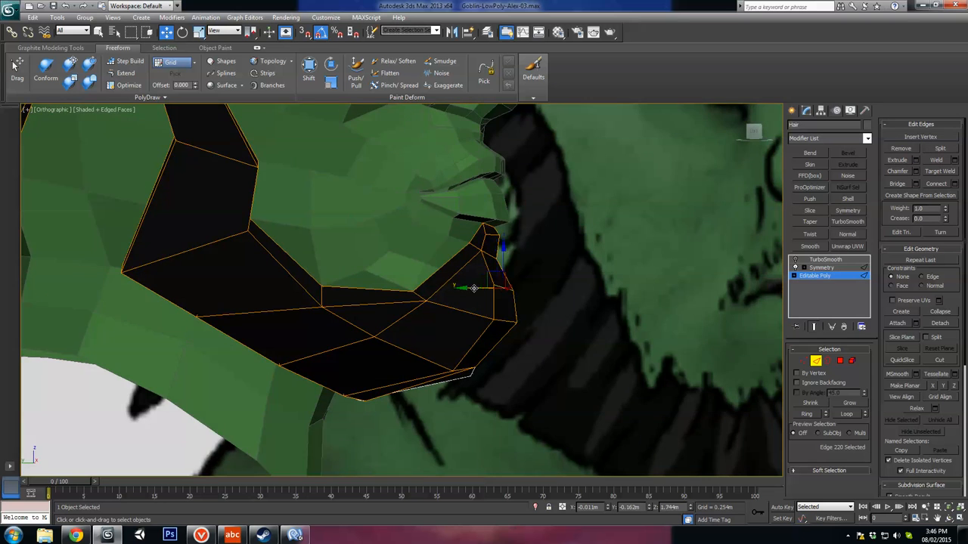
pyautogui.keyDown('alt'); pyautogui.moveTo(490, 284); pyautogui.dragTo(440, 280, button='middle'); pyautogui.keyUp('alt')
pyautogui.keyDown('ctrl'); pyautogui.click(440, 268); pyautogui.keyUp('ctrl')
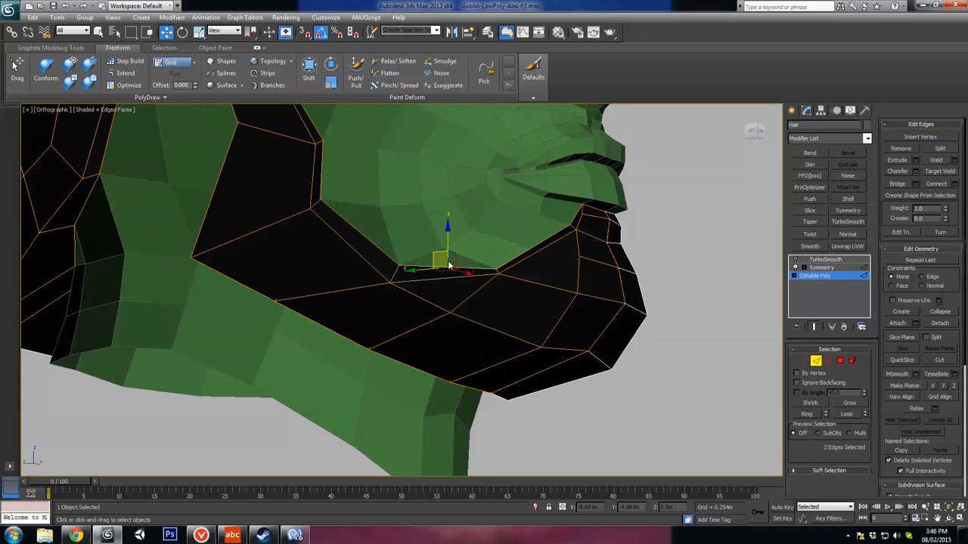
# Step: Lower the vertex at the lower front corner of the chin beard
pyautogui.hotkey('ctrl', 'shift', 'e')
pyautogui.hotkey('ctrl', 'z')
pyautogui.keyDown('alt'); pyautogui.moveTo(425, 310); pyautogui.dragTo(573, 365, button='middle'); pyautogui.keyUp('alt')
pyautogui.press('1')
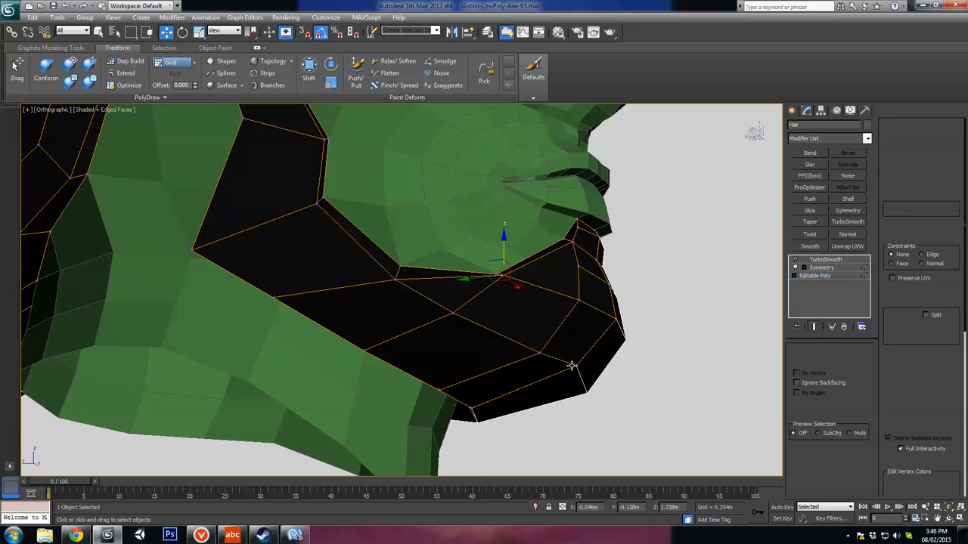
pyautogui.click(574, 366)
pyautogui.moveTo(576, 338); pyautogui.dragTo(572, 351)
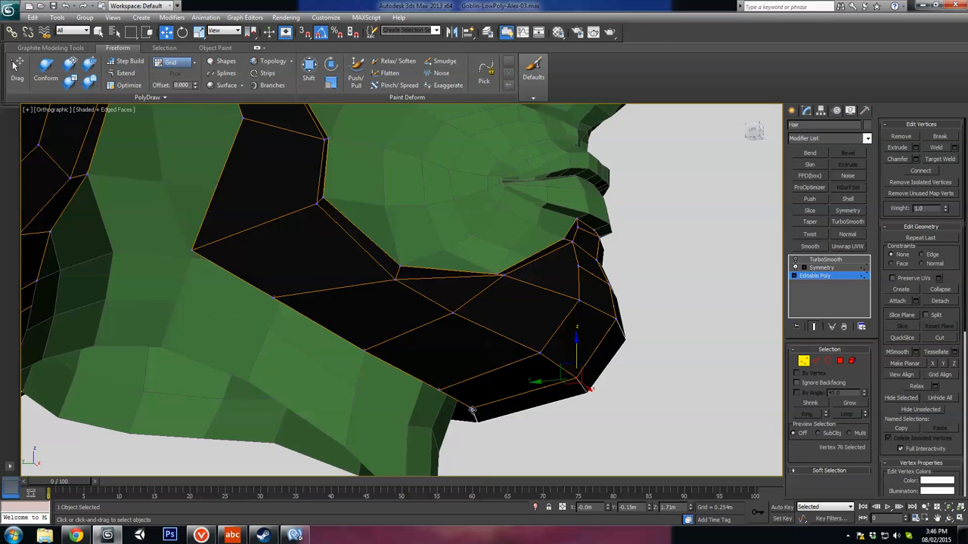
pyautogui.click(472, 411)
pyautogui.keyDown('alt'); pyautogui.moveTo(471, 411); pyautogui.dragTo(740, 365, button='middle'); pyautogui.keyUp('alt')
pyautogui.click(524, 366)
# Step: Turn on the TurboSmooth modifier and examine the smoothed beard along the jaw and chin, with and without edged faces
pyautogui.click(815, 362)
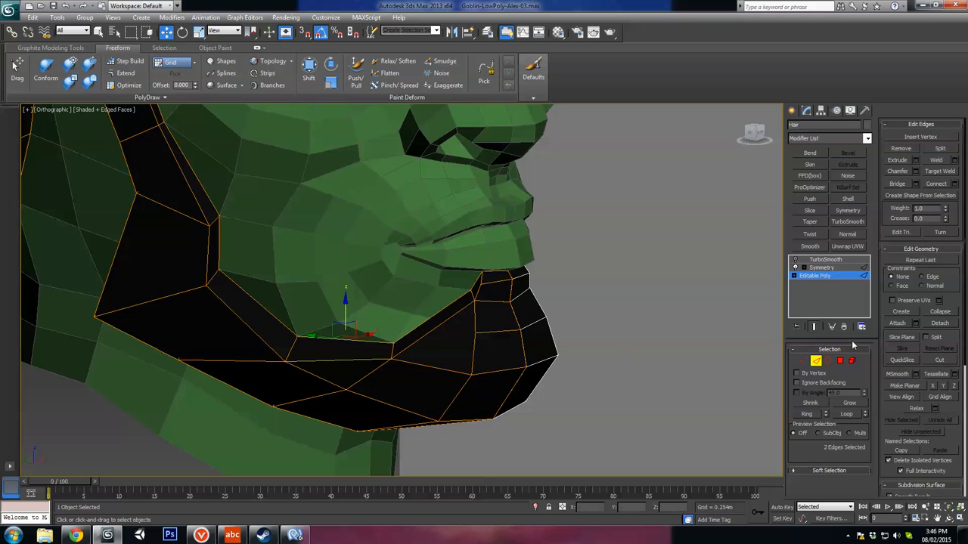
pyautogui.click(816, 364)
pyautogui.click(795, 259)
pyautogui.moveTo(524, 366); pyautogui.dragTo(529, 308, button='middle')
pyautogui.press('F4')
pyautogui.scroll(-4, 519, 372)
pyautogui.scroll(2, 529, 308)
pyautogui.press('F4')
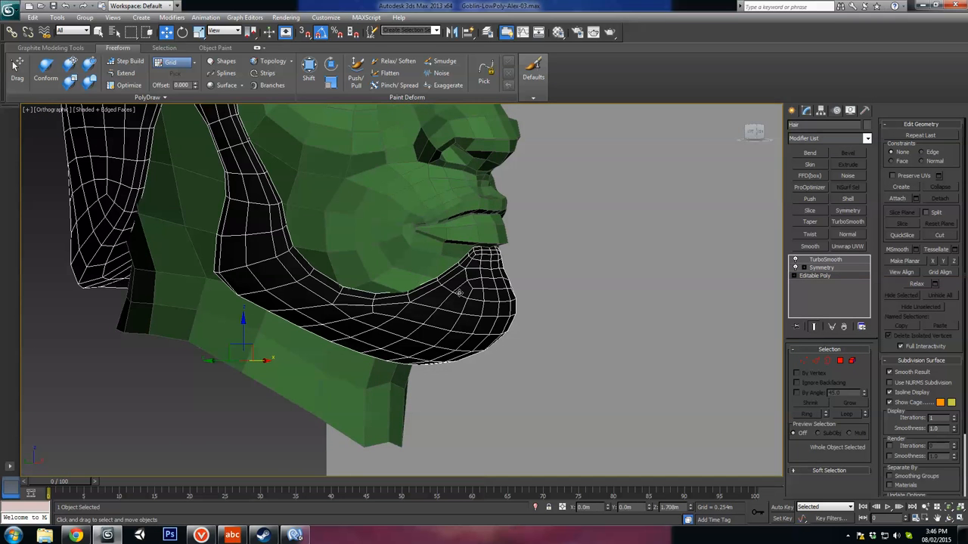
pyautogui.scroll(2, 392, 302)
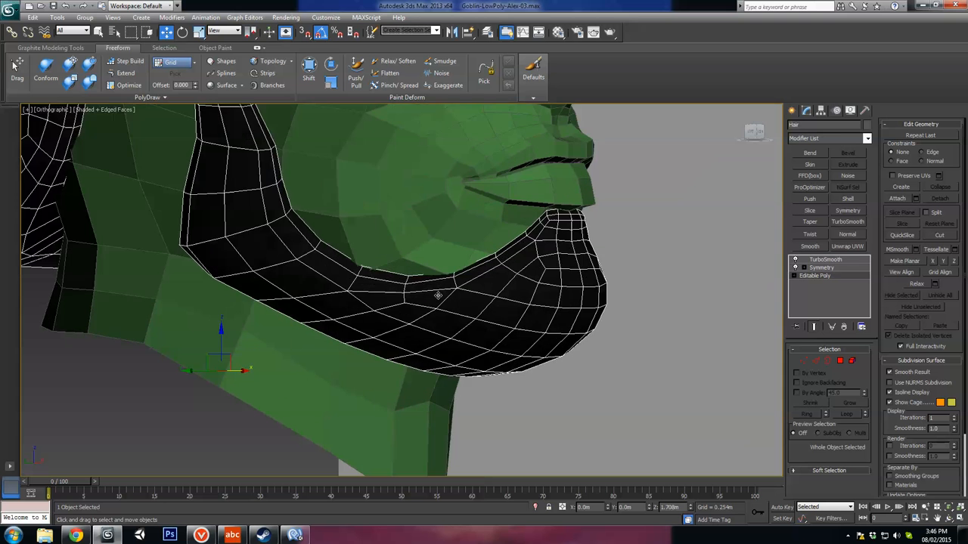
pyautogui.press('F4')
pyautogui.press('F4')
pyautogui.click(796, 260)
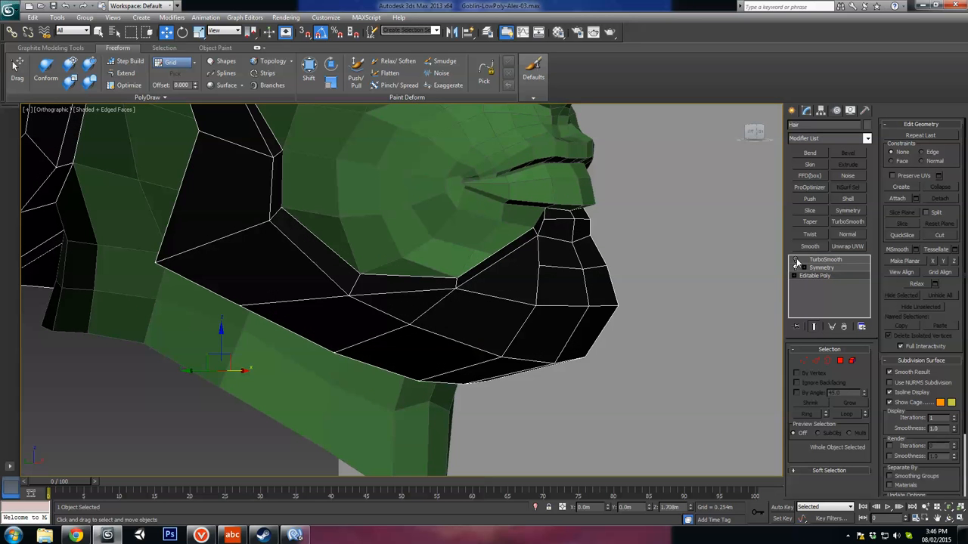
pyautogui.click(795, 260)
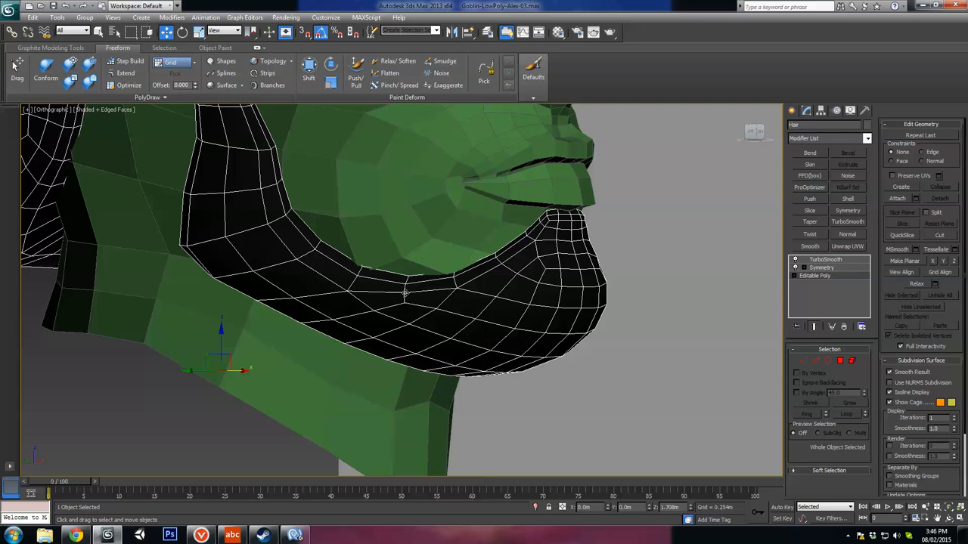
pyautogui.keyDown('alt'); pyautogui.moveTo(418, 315); pyautogui.dragTo(495, 310, button='middle'); pyautogui.keyUp('alt')
# Step: Turn off the TurboSmooth modifier and examine the low-poly edge flow on the beard's side and underside
pyautogui.click(795, 260)
pyautogui.scroll(2, 489, 310)
pyautogui.press('F4')
pyautogui.press('F4')
pyautogui.scroll(-2, 491, 286)
pyautogui.moveTo(442, 290)
pyautogui.keyDown('alt'); pyautogui.mouseDown(button='middle')
pyautogui.moveTo(396, 295)
pyautogui.moveTo(445, 307)
pyautogui.mouseUp(button='middle'); pyautogui.keyUp('alt')
pyautogui.keyDown('alt'); pyautogui.moveTo(470, 277); pyautogui.dragTo(466, 272, button='middle'); pyautogui.keyUp('alt')
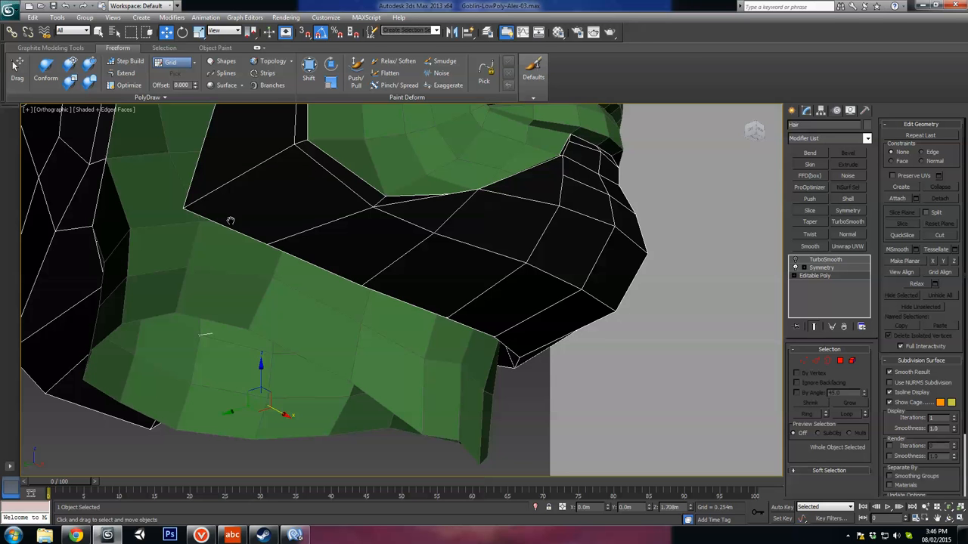
pyautogui.keyDown('alt'); pyautogui.moveTo(231, 220); pyautogui.dragTo(271, 260, button='middle'); pyautogui.keyUp('alt')
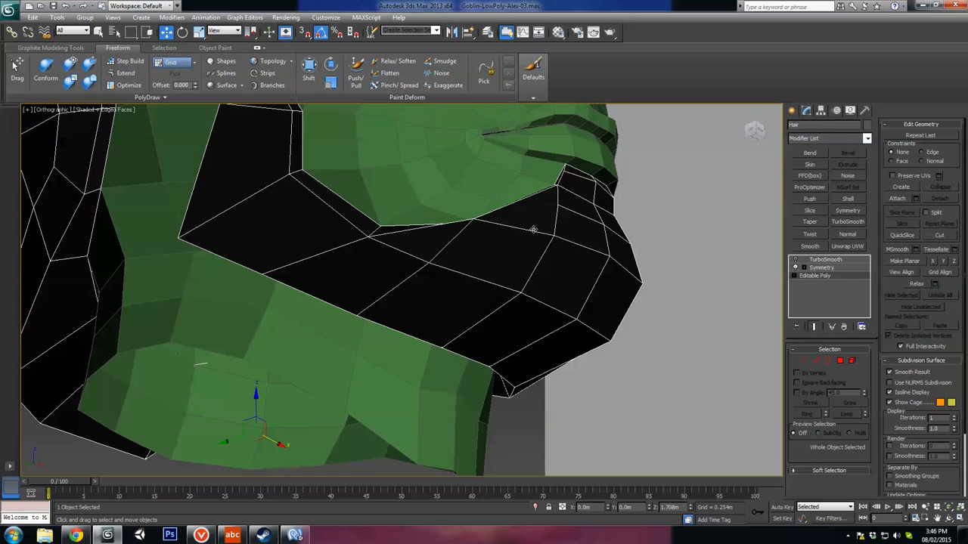
pyautogui.keyDown('alt'); pyautogui.moveTo(452, 286); pyautogui.dragTo(753, 307, button='middle'); pyautogui.keyUp('alt')
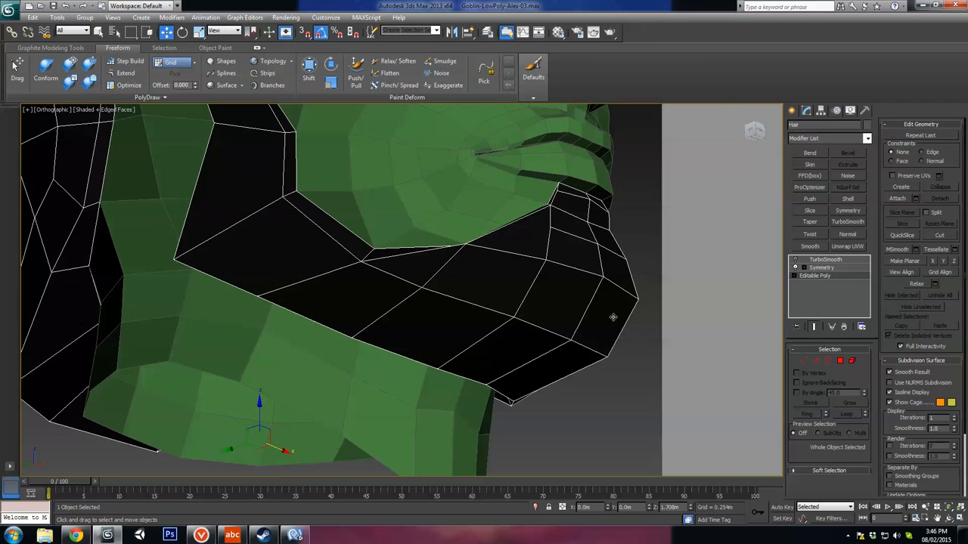
pyautogui.keyDown('alt'); pyautogui.moveTo(613, 317); pyautogui.dragTo(416, 287, button='middle'); pyautogui.keyUp('alt')
# Step: Cut a new edge across the beard's side from the chin's side vertex back to the mid-jaw vertex
pyautogui.click(816, 363)
pyautogui.click(555, 263)
pyautogui.click(555, 263)
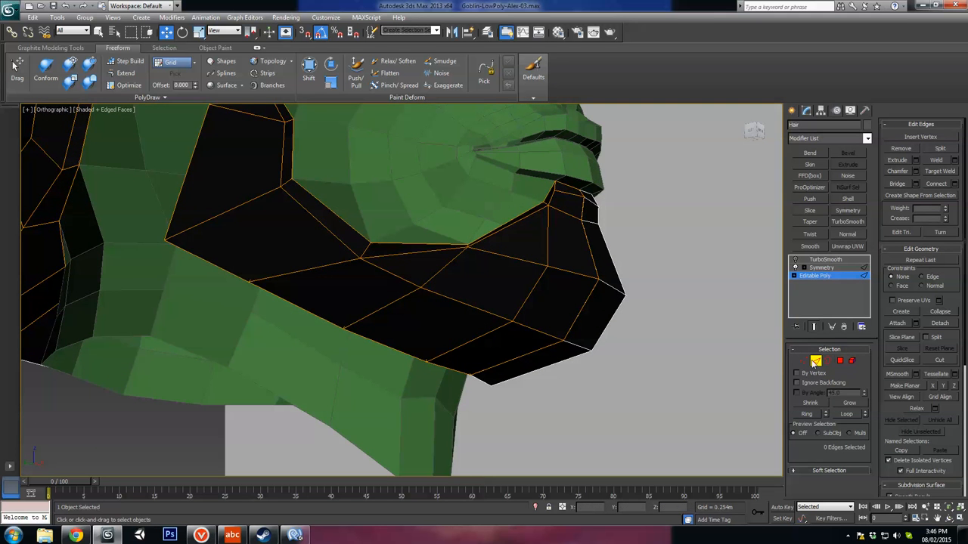
pyautogui.click(938, 361)
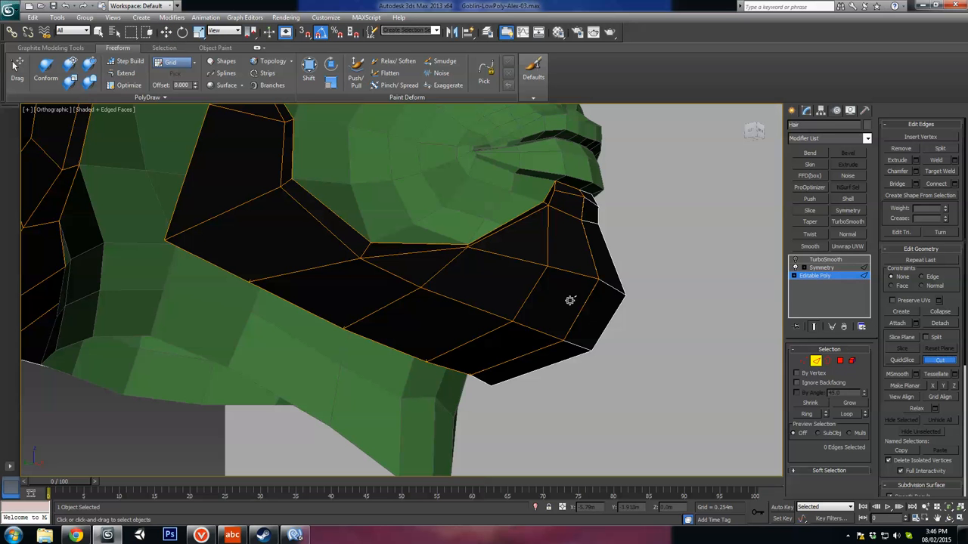
pyautogui.click(421, 287)
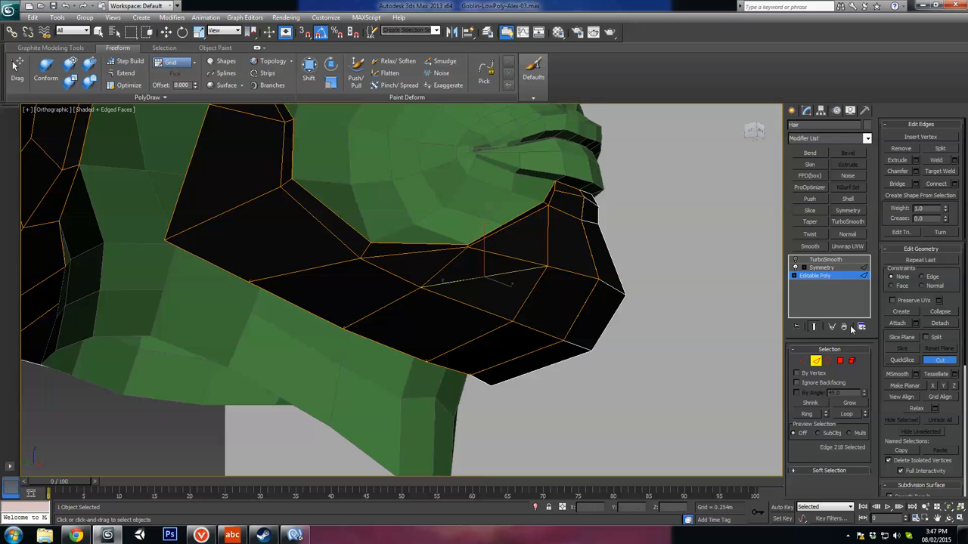
# Step: Remove the edge above the new cut, between the jaw's upper rim vertex and the chin's side vertex
pyautogui.press('w')
pyautogui.click(501, 259)
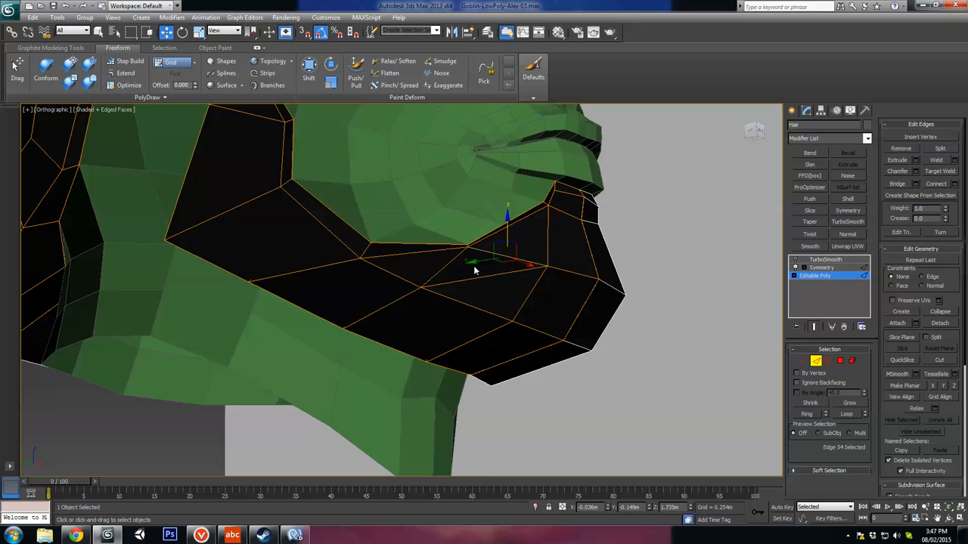
pyautogui.click(473, 266)
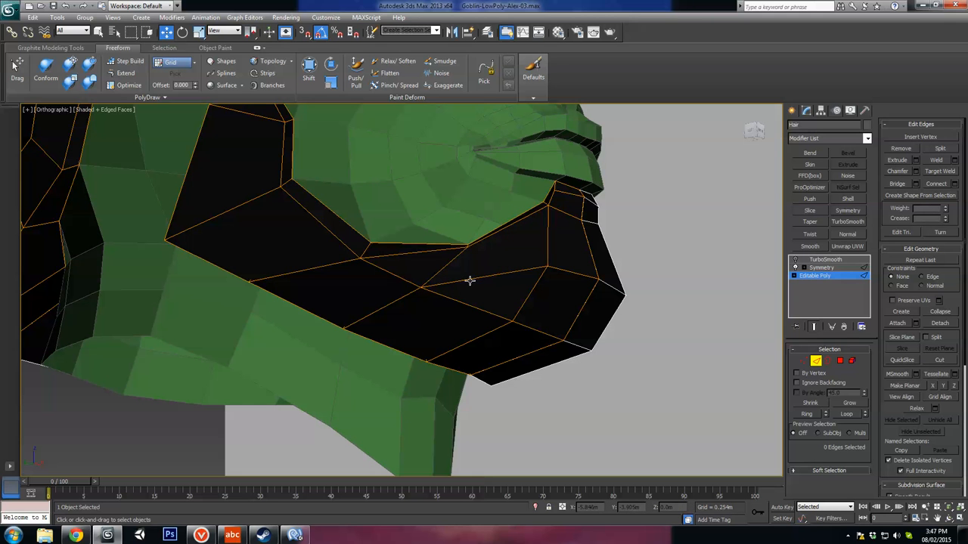
# Step: Connect the cut edge and the parallel edges below it with a new edge line down to the beard's lower rim
pyautogui.keyDown('alt'); pyautogui.moveTo(470, 280); pyautogui.dragTo(485, 293, button='middle'); pyautogui.keyUp('alt')
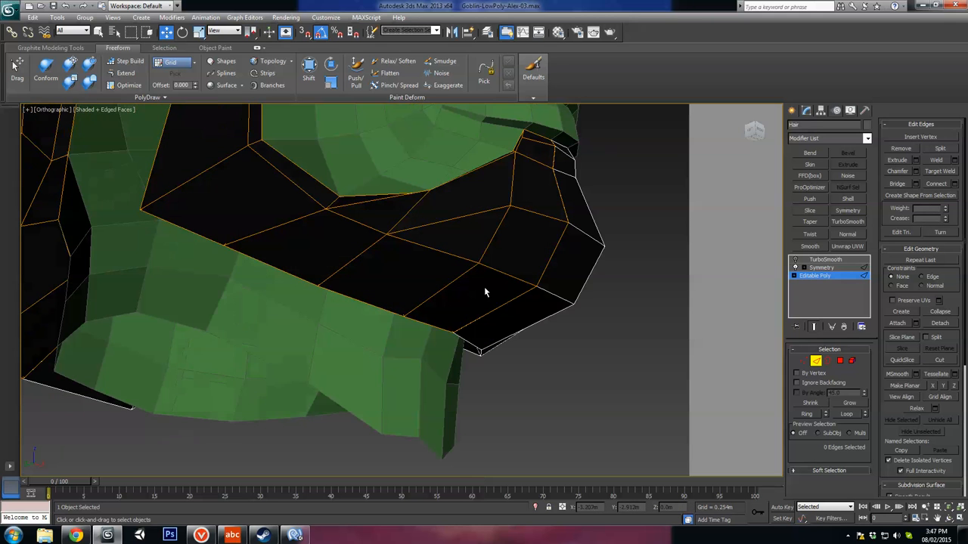
pyautogui.click(439, 247)
pyautogui.keyDown('ctrl'); pyautogui.click(367, 310); pyautogui.keyUp('ctrl')
pyautogui.press('F3')
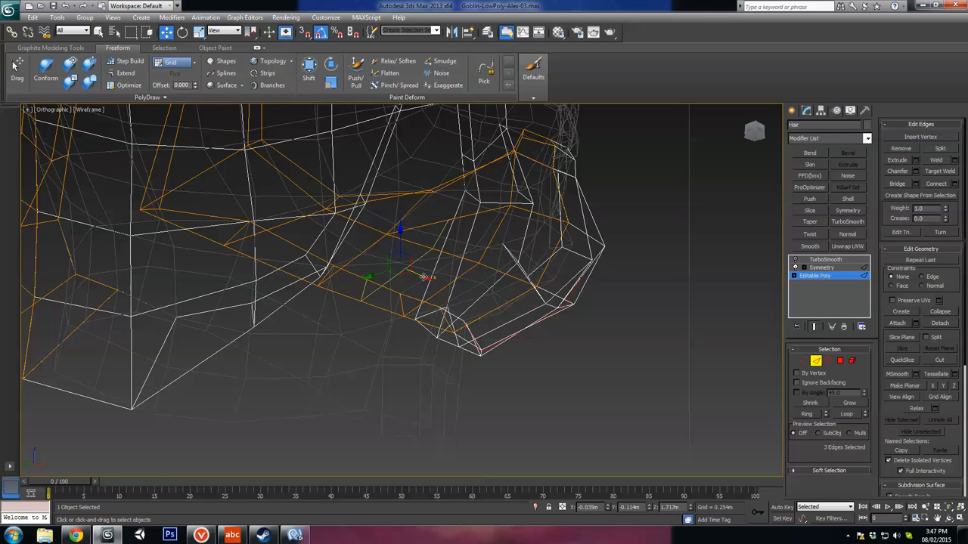
pyautogui.press('F3')
pyautogui.moveTo(474, 236)
pyautogui.keyDown('alt'); pyautogui.mouseDown(button='middle')
pyautogui.moveTo(440, 217)
pyautogui.moveTo(457, 238)
pyautogui.moveTo(458, 227)
pyautogui.moveTo(508, 322)
pyautogui.moveTo(469, 333)
pyautogui.mouseUp(button='middle'); pyautogui.keyUp('alt')
# Step: Connect the new line's top vertex to the jaw's upper rim vertex and shift the vertex below it backward
pyautogui.press('1')
pyautogui.click(438, 218)
pyautogui.keyDown('alt'); pyautogui.moveTo(449, 202); pyautogui.dragTo(474, 186, button='middle'); pyautogui.keyUp('alt')
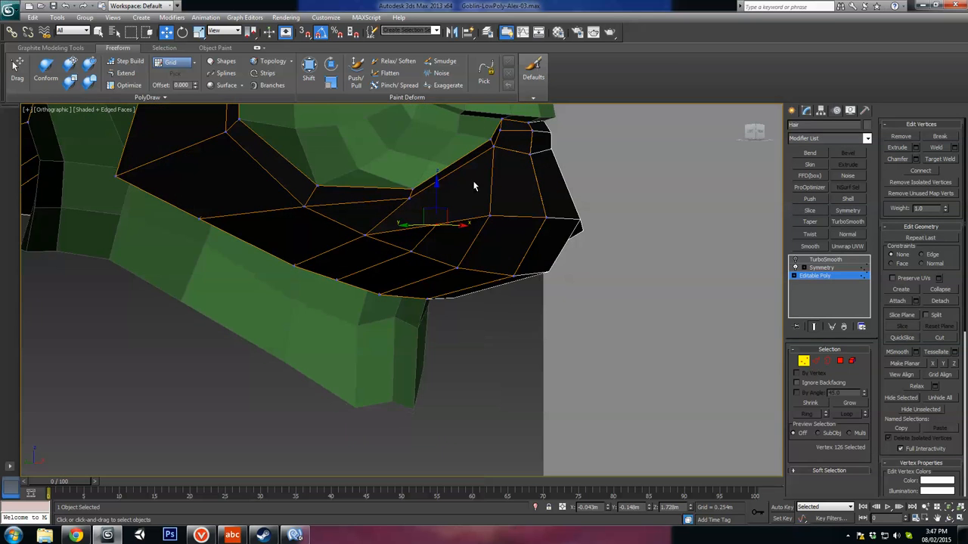
pyautogui.keyDown('ctrl'); pyautogui.click(409, 198); pyautogui.keyUp('ctrl')
pyautogui.keyDown('alt'); pyautogui.moveTo(453, 257); pyautogui.dragTo(412, 245, button='middle'); pyautogui.keyUp('alt')
pyautogui.click(434, 225)
pyautogui.click(408, 250)
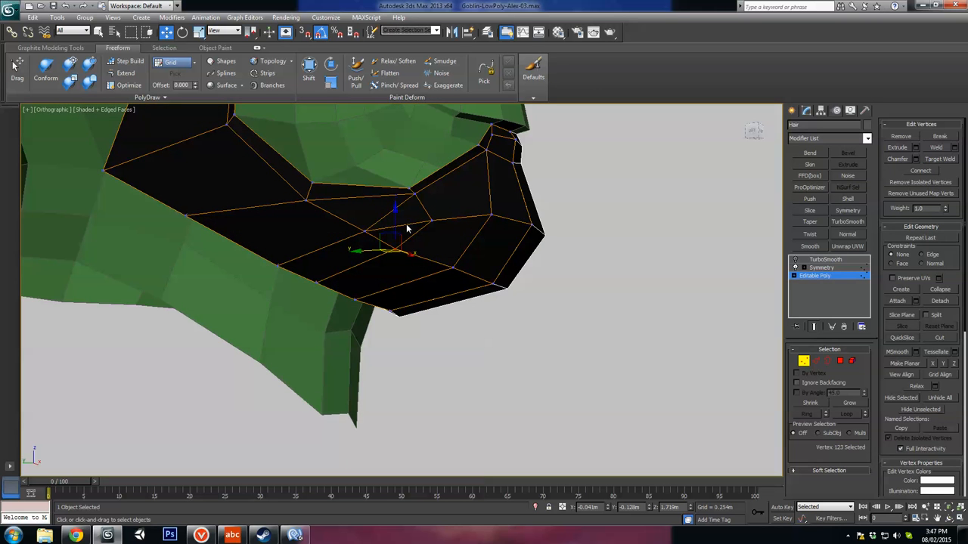
# Step: Remove the short edge between the mid-jaw vertex and the new line's top vertex
pyautogui.press('2')
pyautogui.click(405, 224)
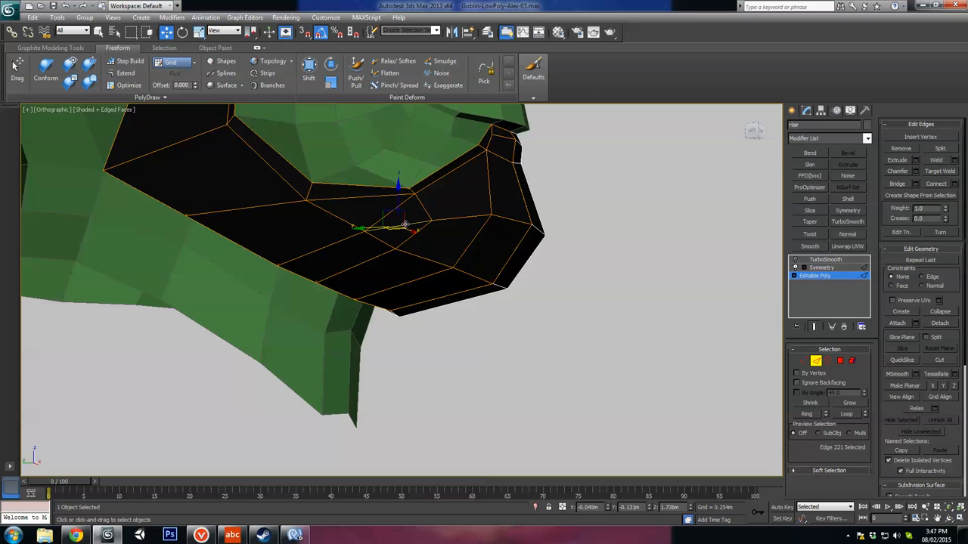
pyautogui.press('BackSpace')
pyautogui.keyDown('alt'); pyautogui.moveTo(406, 225); pyautogui.dragTo(408, 236, button='middle'); pyautogui.keyUp('alt')
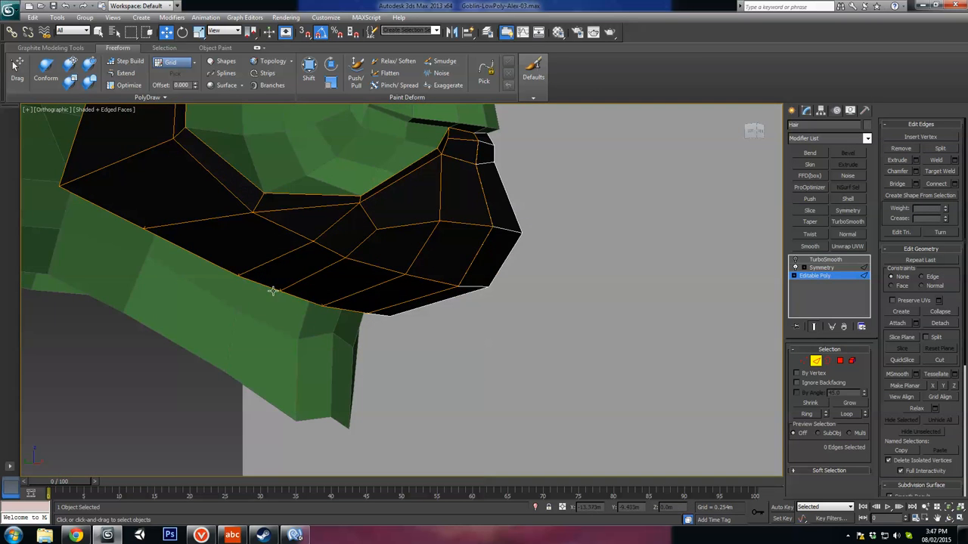
# Step: Move the new line's top vertex forward on the beard's side to round out the jaw
pyautogui.keyDown('alt'); pyautogui.moveTo(272, 290); pyautogui.dragTo(434, 220, button='middle'); pyautogui.keyUp('alt')
pyautogui.press('1')
pyautogui.click(416, 168)
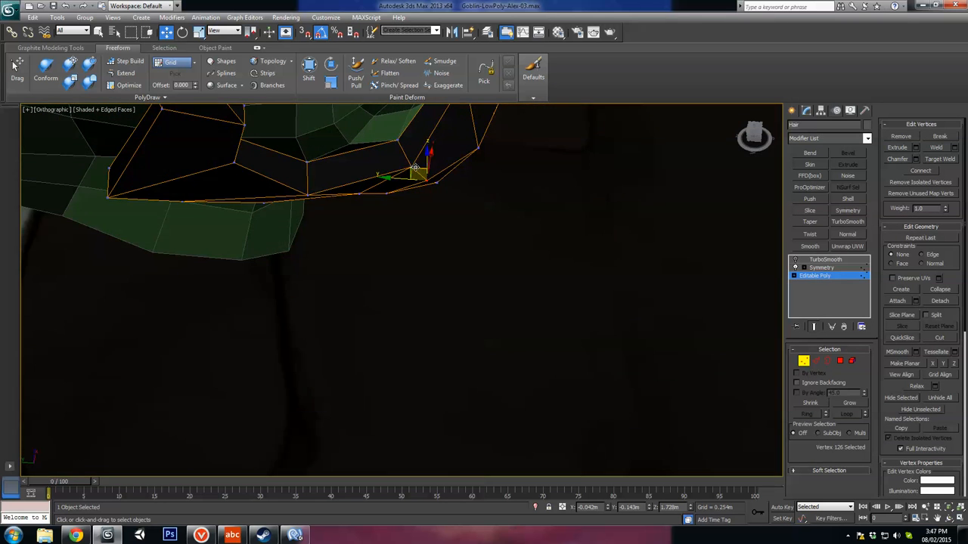
pyautogui.keyDown('alt'); pyautogui.moveTo(415, 168); pyautogui.dragTo(394, 187, button='middle'); pyautogui.keyUp('alt')
pyautogui.moveTo(413, 164); pyautogui.dragTo(436, 159)
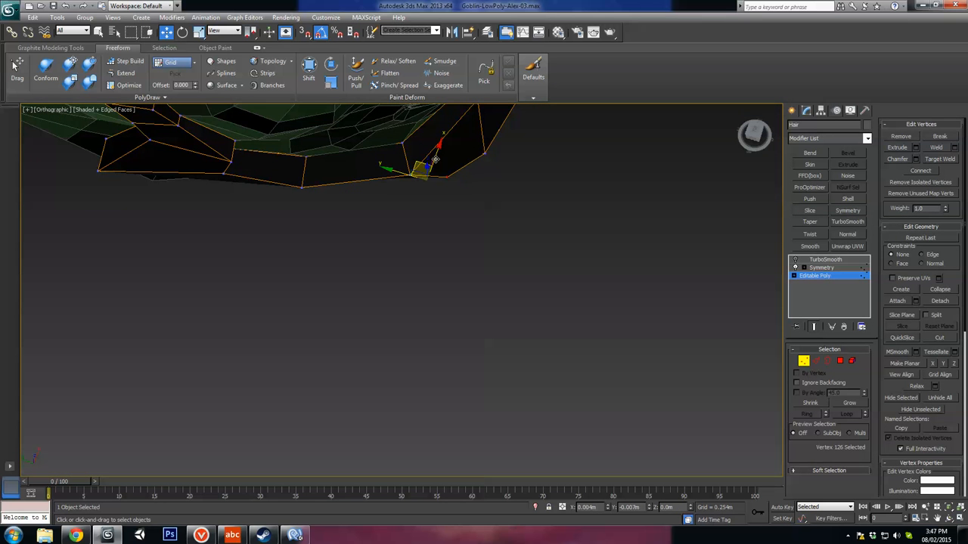
pyautogui.keyDown('alt'); pyautogui.moveTo(429, 159); pyautogui.dragTo(448, 197, button='middle'); pyautogui.keyUp('alt')
pyautogui.moveTo(447, 197); pyautogui.dragTo(451, 198)
# Step: Adjust the position of the beard's upper rim vertex at the jaw, checking it from below and from the side
pyautogui.click(487, 159)
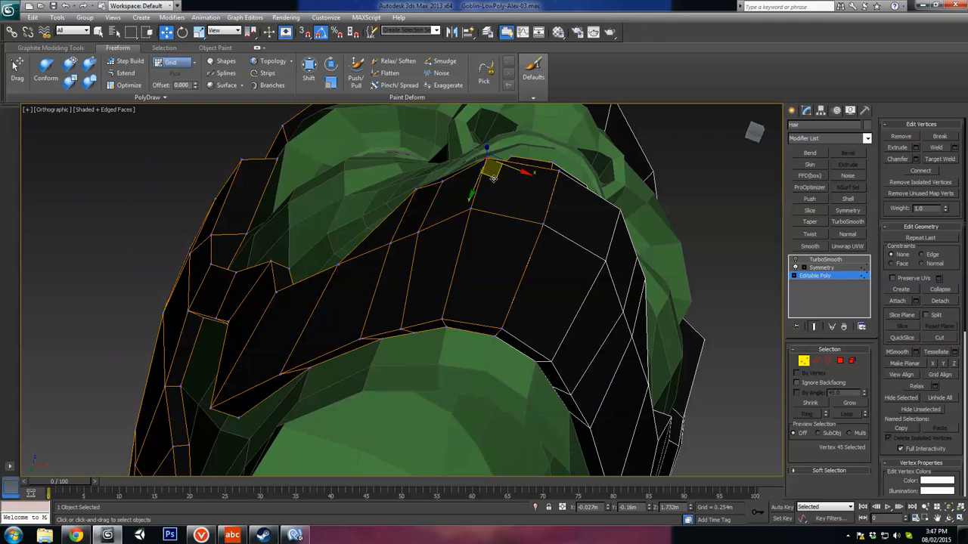
pyautogui.click(416, 190)
pyautogui.moveTo(416, 191)
pyautogui.keyDown('alt'); pyautogui.mouseDown(button='middle')
pyautogui.moveTo(449, 250)
pyautogui.moveTo(485, 259)
pyautogui.moveTo(504, 289)
pyautogui.moveTo(399, 188)
pyautogui.mouseUp(button='middle'); pyautogui.keyUp('alt')
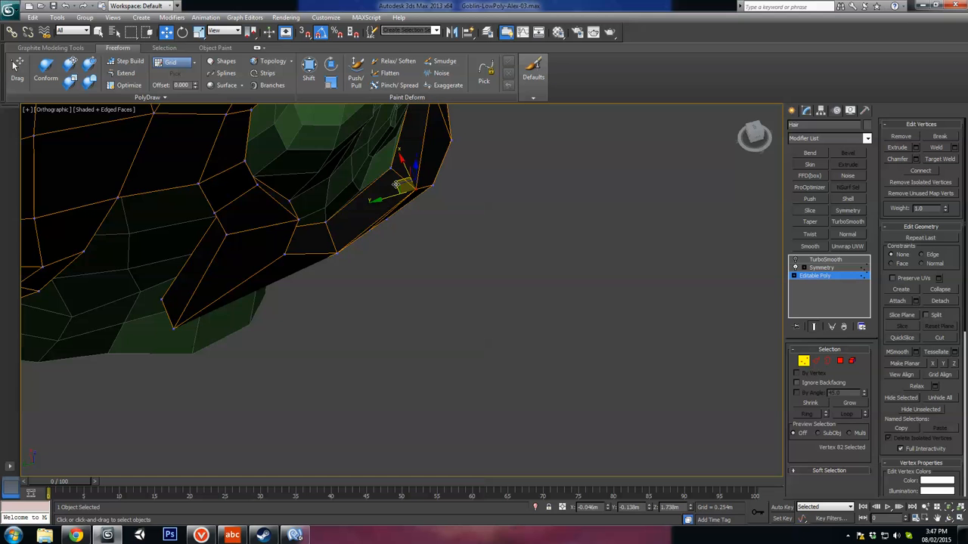
pyautogui.moveTo(396, 184); pyautogui.dragTo(387, 178)
pyautogui.keyDown('alt'); pyautogui.moveTo(404, 199); pyautogui.dragTo(678, 227, button='middle'); pyautogui.keyUp('alt')
pyautogui.keyDown('alt'); pyautogui.moveTo(496, 326); pyautogui.dragTo(534, 274, button='middle'); pyautogui.keyUp('alt')
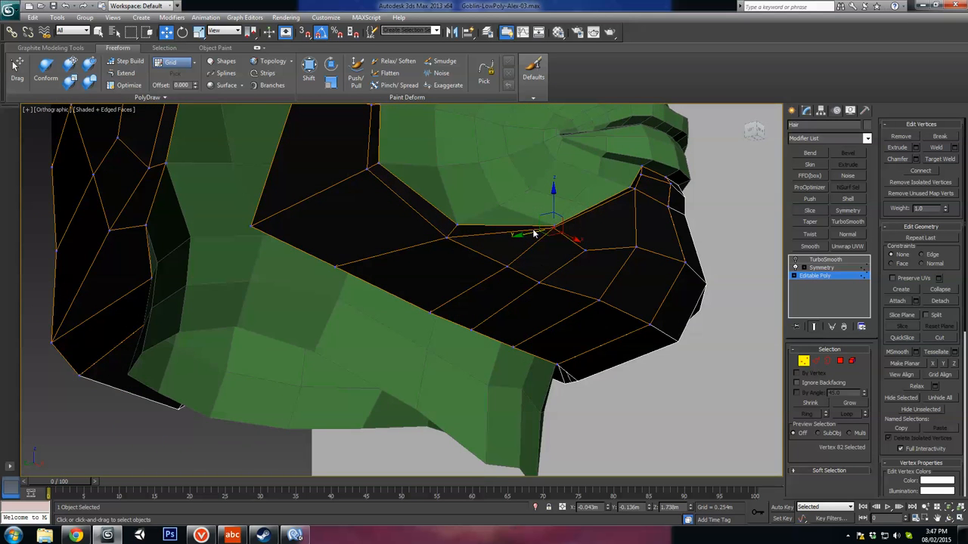
# Step: Reposition the side vertex on the lower chin beard to even out the surrounding polygons
pyautogui.keyDown('alt'); pyautogui.moveTo(571, 302); pyautogui.dragTo(715, 288, button='middle'); pyautogui.keyUp('alt')
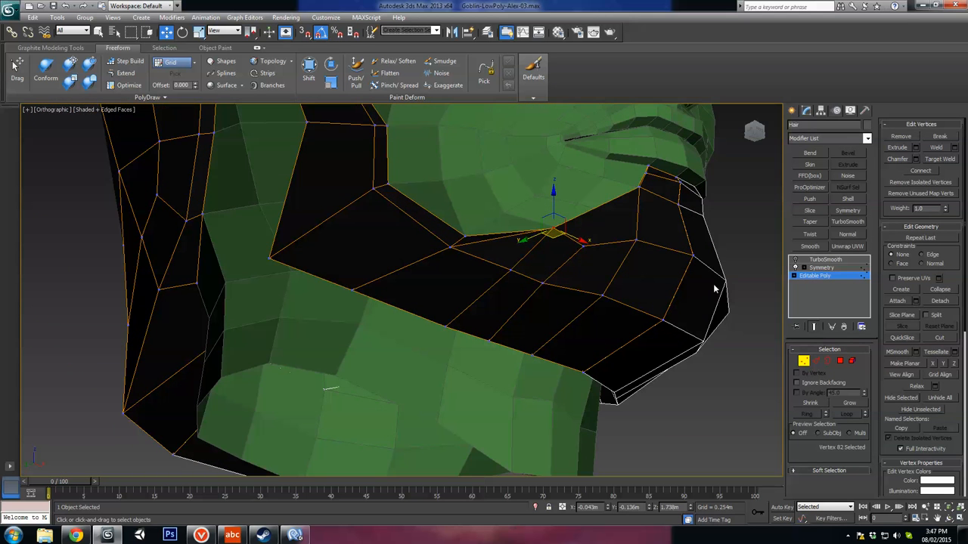
pyautogui.click(583, 251)
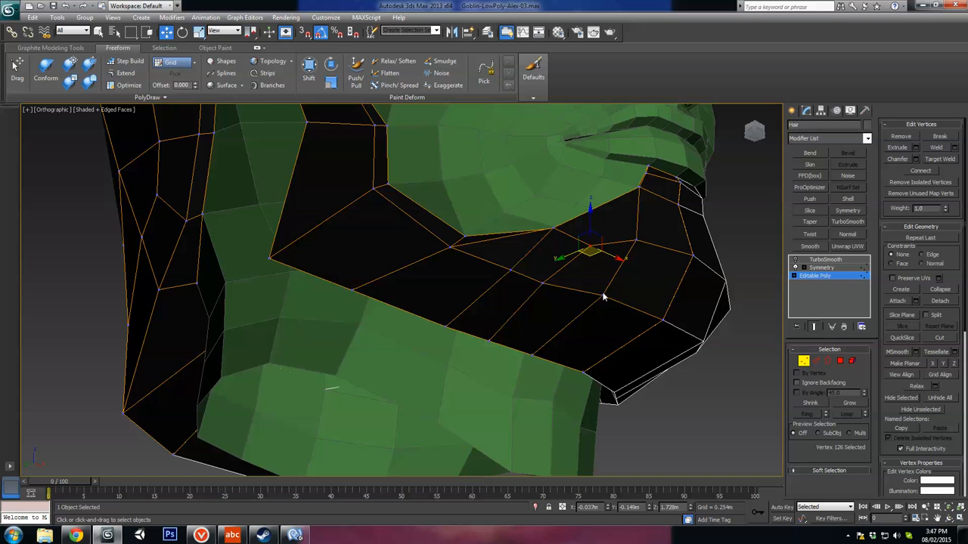
pyautogui.click(603, 300)
pyautogui.moveTo(603, 299)
pyautogui.keyDown('alt'); pyautogui.mouseDown(button='middle')
pyautogui.moveTo(598, 316)
pyautogui.moveTo(579, 295)
pyautogui.moveTo(581, 283)
pyautogui.moveTo(626, 311)
pyautogui.moveTo(618, 331)
pyautogui.moveTo(571, 362)
pyautogui.moveTo(588, 315)
pyautogui.moveTo(603, 311)
pyautogui.moveTo(597, 317)
pyautogui.mouseUp(button='middle'); pyautogui.keyUp('alt')
pyautogui.scroll(-3, 626, 313)
pyautogui.scroll(3, 542, 318)
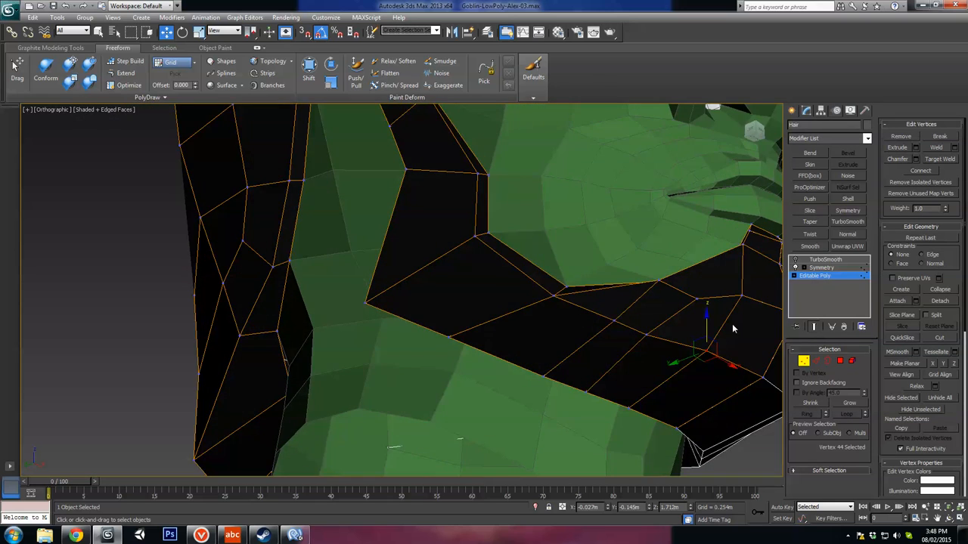
pyautogui.keyDown('alt'); pyautogui.moveTo(732, 323); pyautogui.dragTo(564, 319, button='middle'); pyautogui.keyUp('alt')
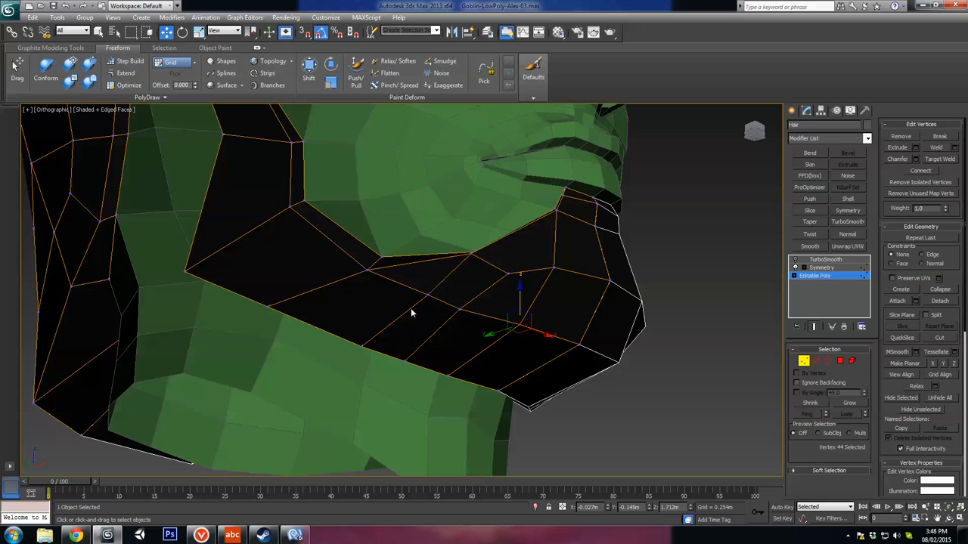
# Step: Remove the diagonal edges running from the upper rim vertex to the beard's lower rim, and check the mesh in wireframe
pyautogui.click(817, 361)
pyautogui.click(446, 281)
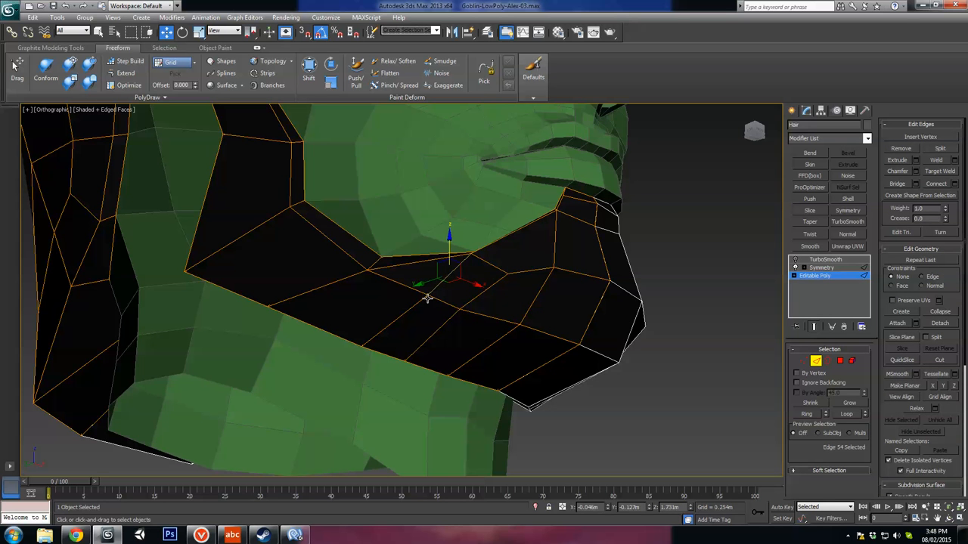
pyautogui.click(424, 298)
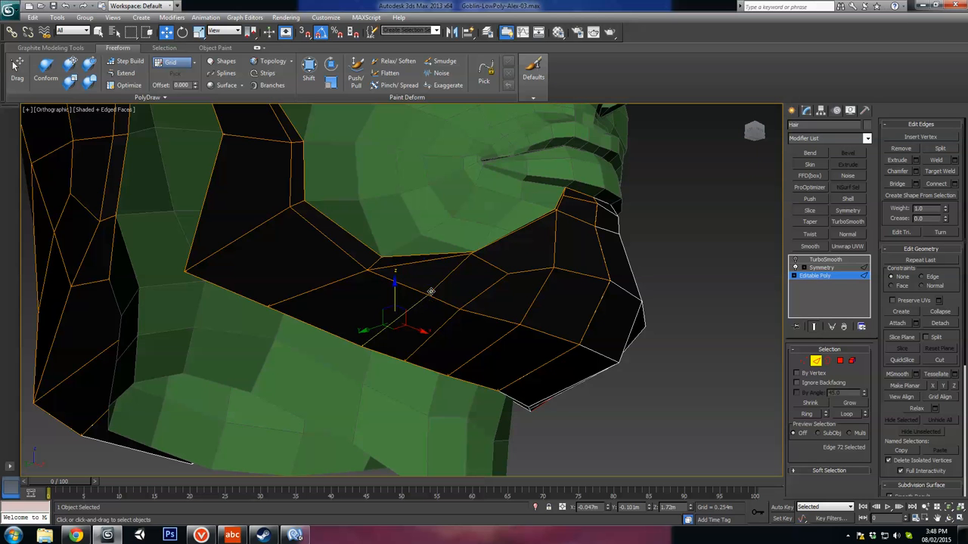
pyautogui.press('BackSpace')
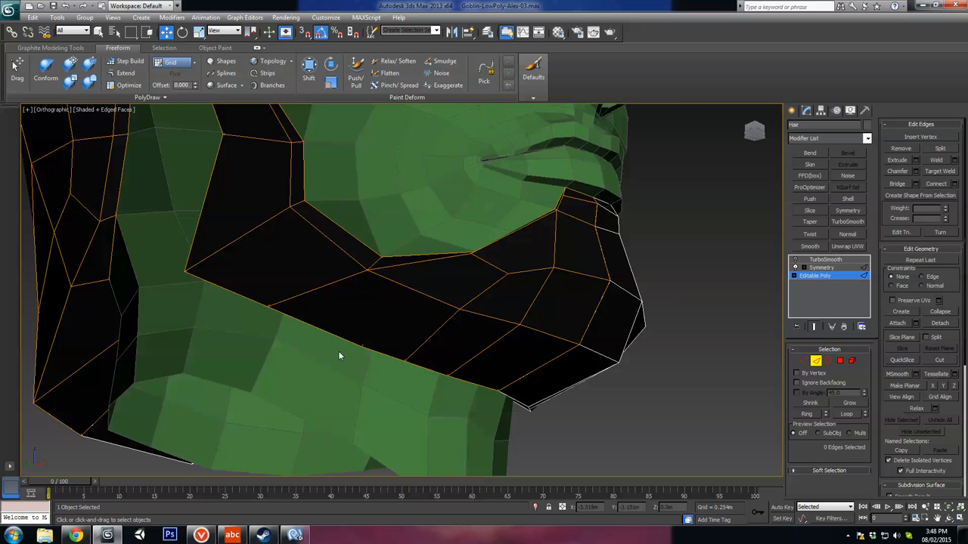
pyautogui.moveTo(338, 355)
pyautogui.keyDown('alt'); pyautogui.mouseDown(button='middle')
pyautogui.moveTo(384, 328)
pyautogui.moveTo(389, 280)
pyautogui.mouseUp(button='middle'); pyautogui.keyUp('alt')
pyautogui.press('F3')
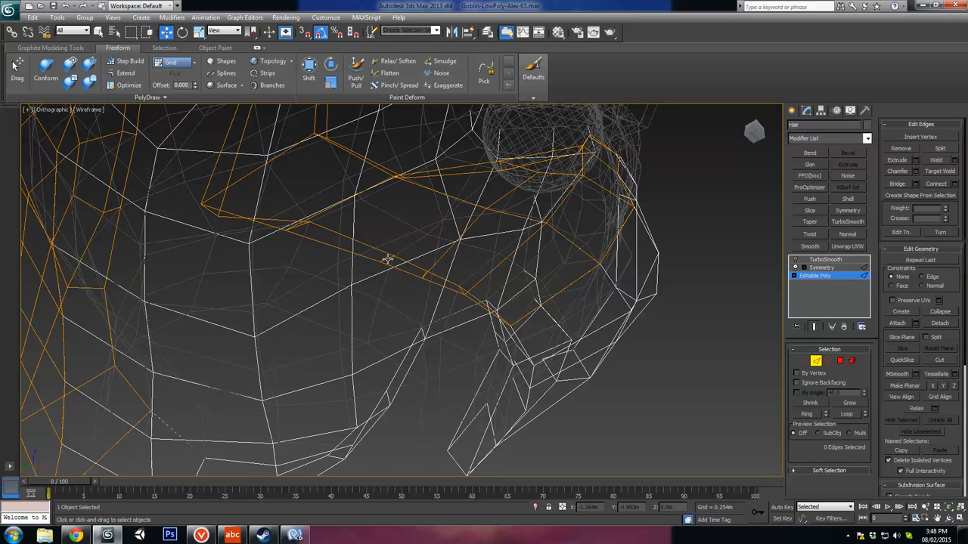
pyautogui.press('F3')
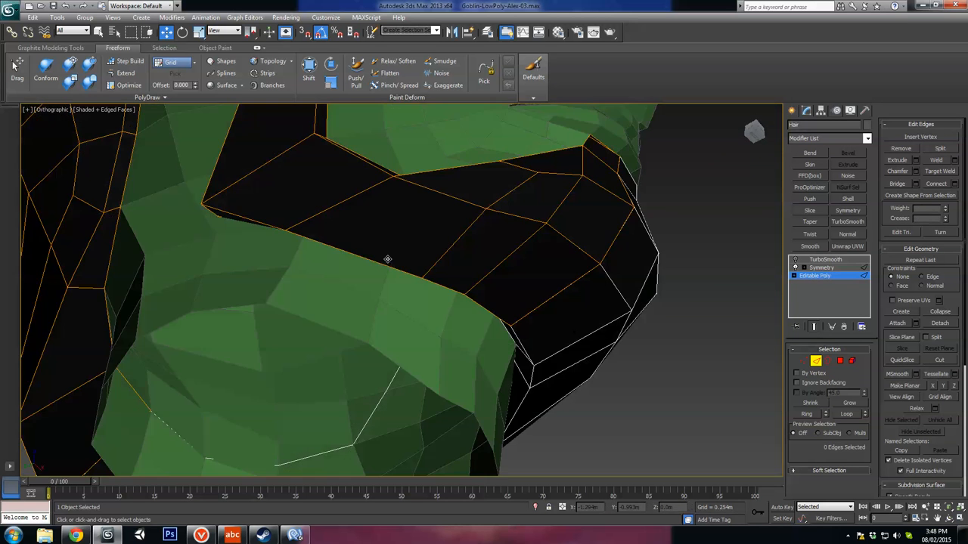
# Step: Shift the upright edge on the beard's side backward along the jaw and lower the vertex just in front of it
pyautogui.click(469, 228)
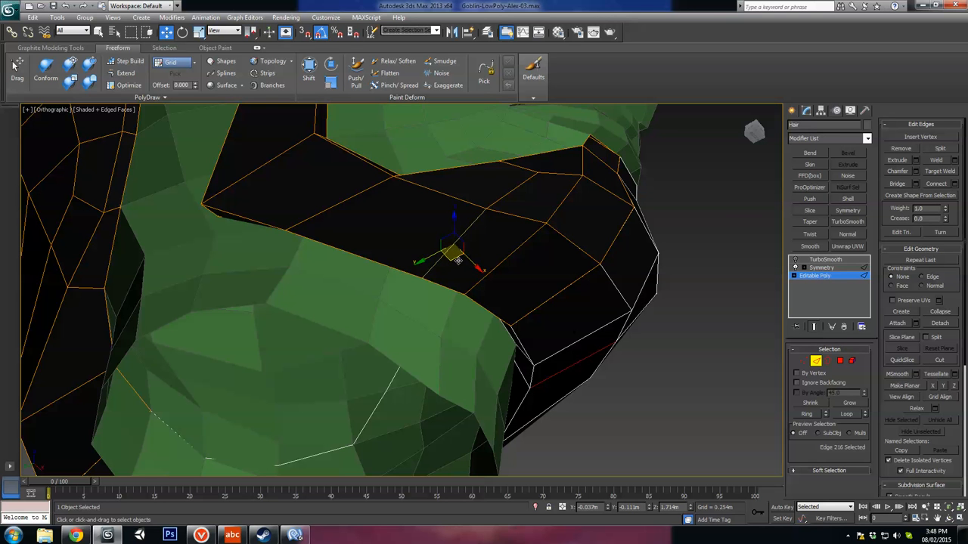
pyautogui.press('1')
pyautogui.click(536, 173)
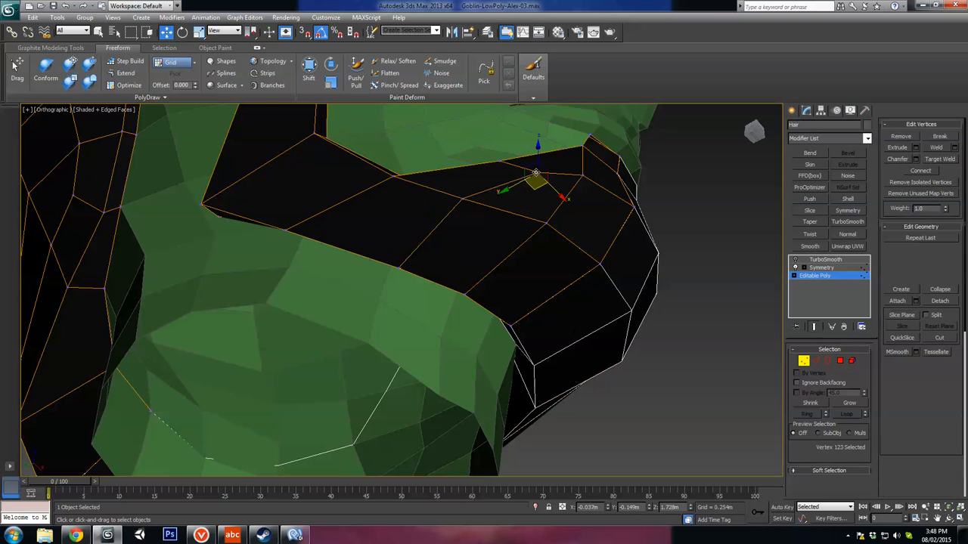
pyautogui.click(460, 200)
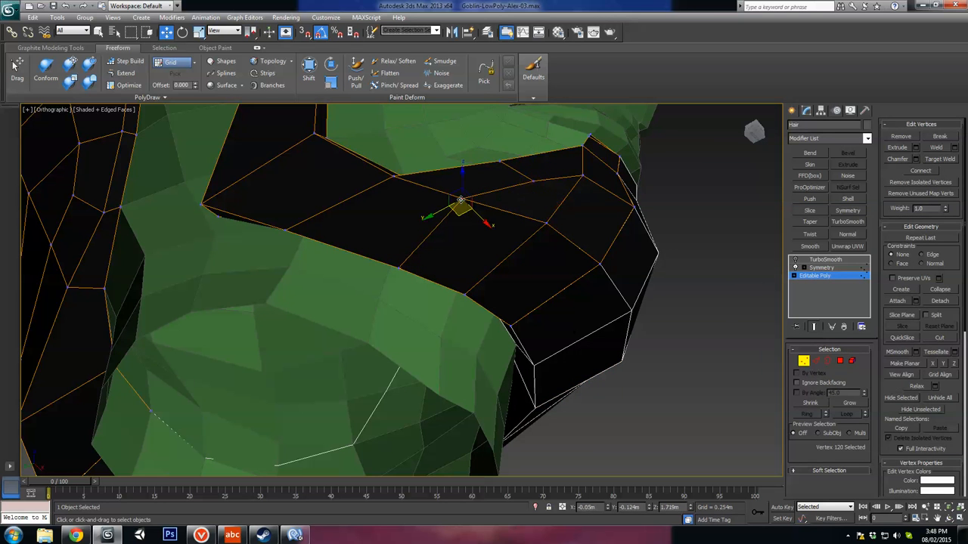
pyautogui.keyDown('alt'); pyautogui.moveTo(464, 216); pyautogui.dragTo(534, 249, button='middle'); pyautogui.keyUp('alt')
# Step: Reposition the two middle vertices on the side of the chin beard so its underside curves evenly
pyautogui.click(533, 224)
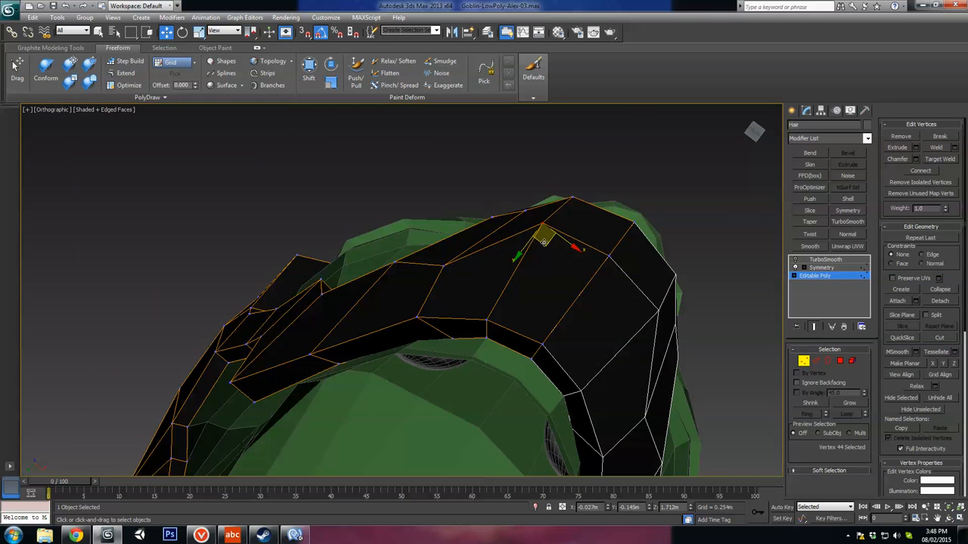
pyautogui.click(443, 267)
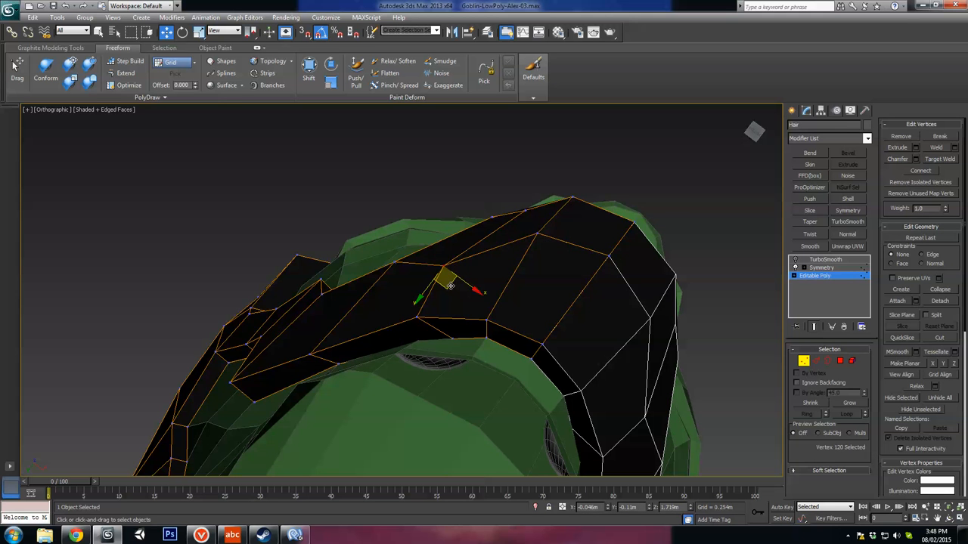
pyautogui.keyDown('alt'); pyautogui.moveTo(450, 285); pyautogui.dragTo(633, 266, button='middle'); pyautogui.keyUp('alt')
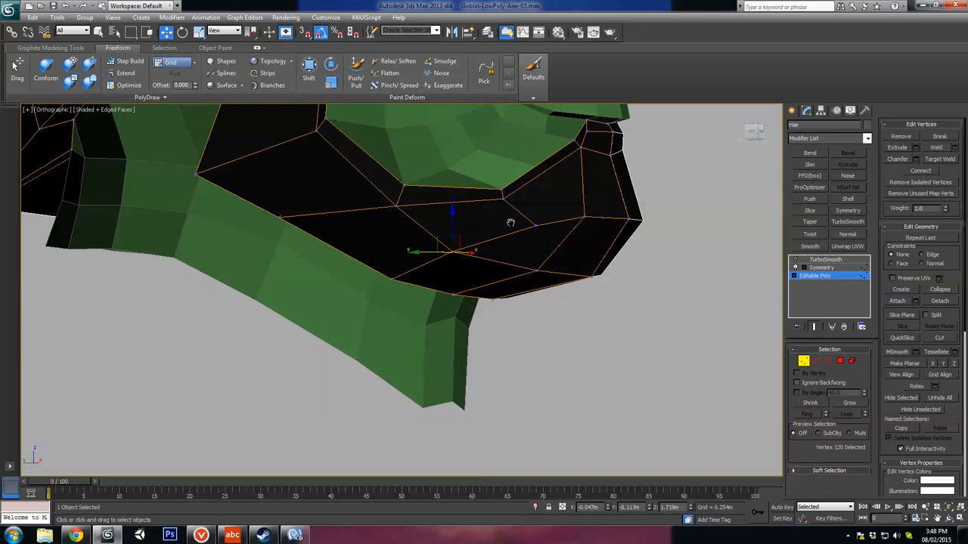
pyautogui.moveTo(511, 222)
pyautogui.keyDown('alt'); pyautogui.mouseDown(button='middle')
pyautogui.moveTo(517, 211)
pyautogui.moveTo(519, 225)
pyautogui.mouseUp(button='middle'); pyautogui.keyUp('alt')
pyautogui.click(504, 275)
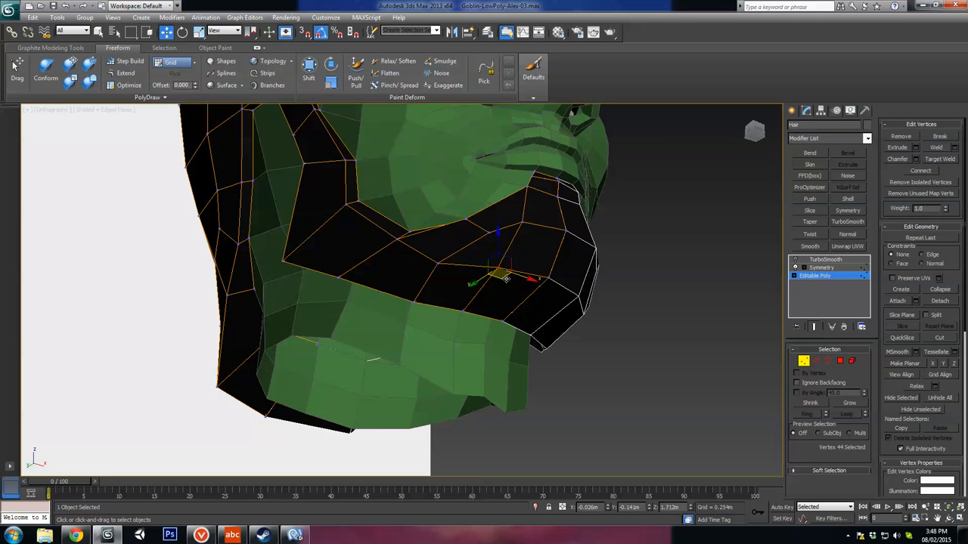
pyautogui.moveTo(508, 278); pyautogui.dragTo(486, 251)
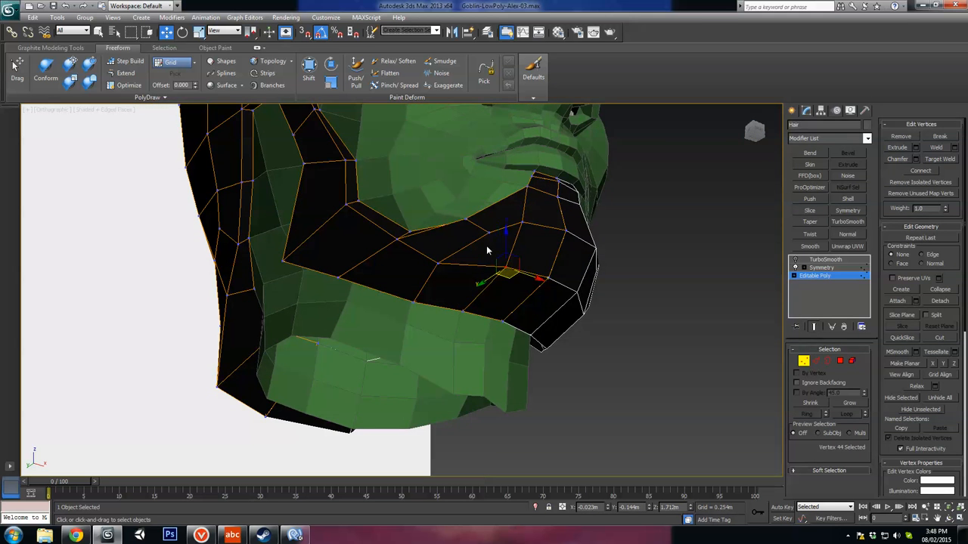
# Step: Lower the two front chin vertices and adjust the pair above them to shape the beard's front profile
pyautogui.click(523, 223)
pyautogui.keyDown('ctrl'); pyautogui.click(565, 230); pyautogui.keyUp('ctrl')
pyautogui.keyDown('alt'); pyautogui.moveTo(565, 230); pyautogui.dragTo(594, 244, button='middle'); pyautogui.keyUp('alt')
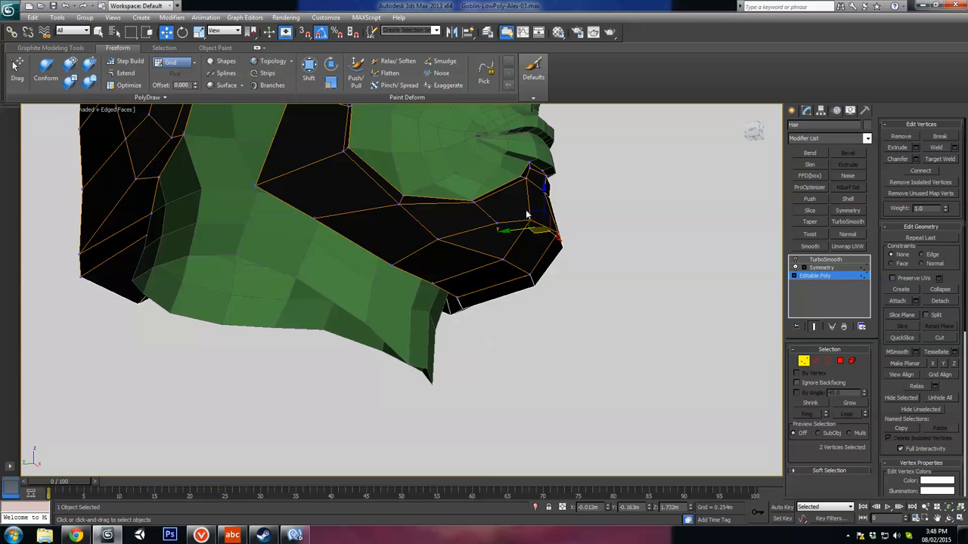
pyautogui.moveTo(532, 215); pyautogui.dragTo(532, 224)
pyautogui.moveTo(533, 224)
pyautogui.keyDown('alt'); pyautogui.mouseDown(button='middle')
pyautogui.moveTo(566, 234)
pyautogui.moveTo(552, 220)
pyautogui.mouseUp(button='middle'); pyautogui.keyUp('alt')
pyautogui.moveTo(532, 218); pyautogui.dragTo(530, 221)
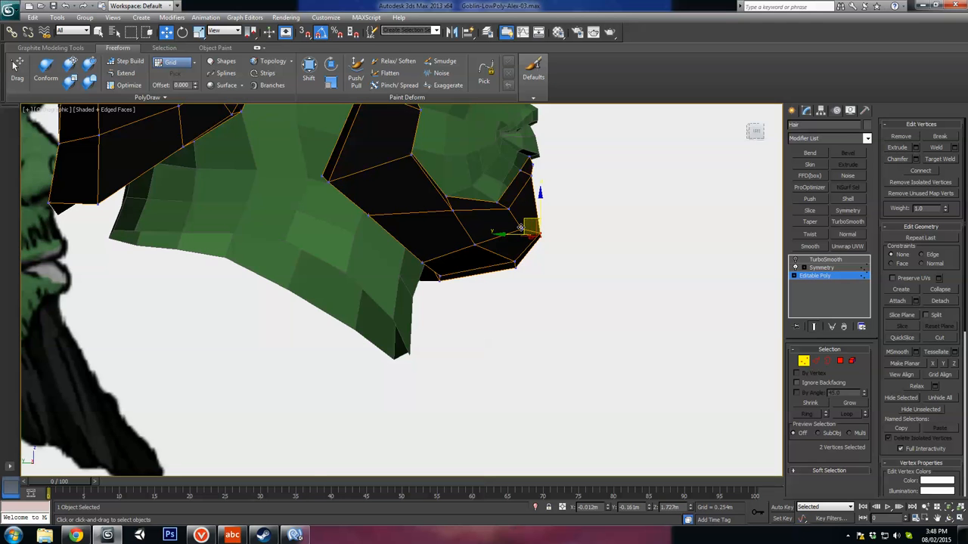
pyautogui.keyDown('alt'); pyautogui.moveTo(521, 224); pyautogui.dragTo(521, 245, button='middle'); pyautogui.keyUp('alt')
pyautogui.scroll(3, 532, 213)
pyautogui.moveTo(532, 194); pyautogui.dragTo(510, 199)
pyautogui.keyDown('alt'); pyautogui.moveTo(527, 186); pyautogui.dragTo(447, 192, button='middle'); pyautogui.keyUp('alt')
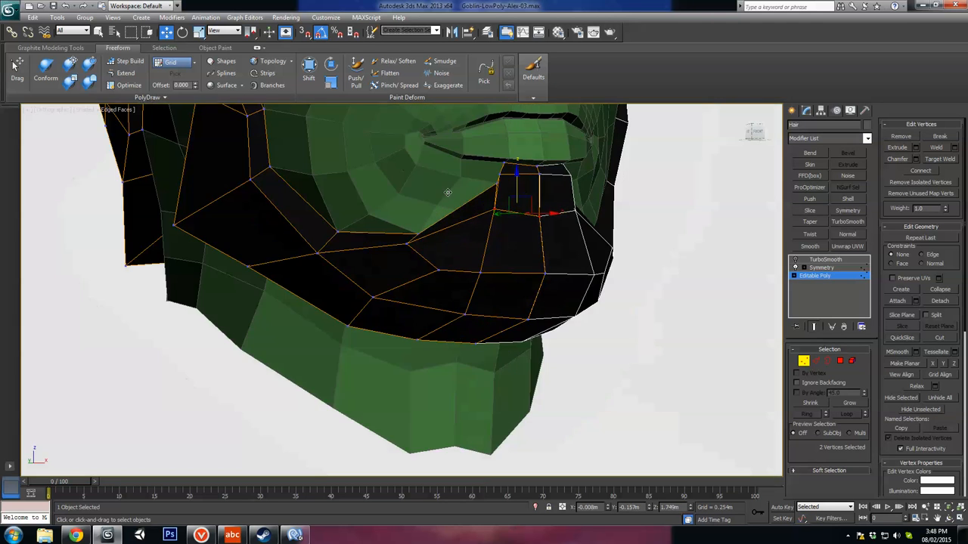
# Step: Reposition the vertex in the middle of the jaw beard, below the cheek, to smooth the jawline
pyautogui.click(408, 241)
pyautogui.keyDown('alt'); pyautogui.moveTo(408, 242); pyautogui.dragTo(378, 203, button='middle'); pyautogui.keyUp('alt')
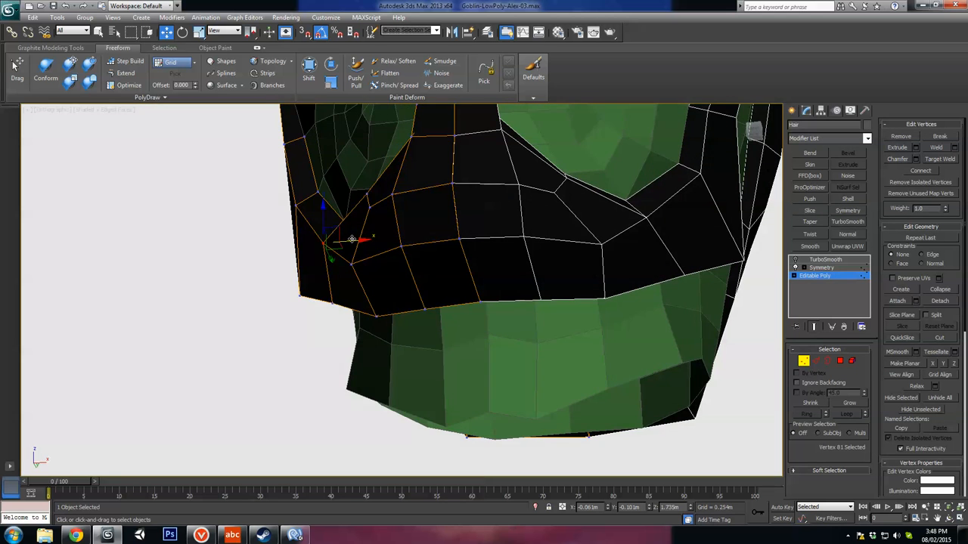
pyautogui.keyDown('alt'); pyautogui.moveTo(352, 239); pyautogui.dragTo(349, 229, button='middle'); pyautogui.keyUp('alt')
pyautogui.moveTo(342, 222); pyautogui.dragTo(346, 217)
pyautogui.keyDown('alt'); pyautogui.moveTo(346, 217); pyautogui.dragTo(716, 260, button='middle'); pyautogui.keyUp('alt')
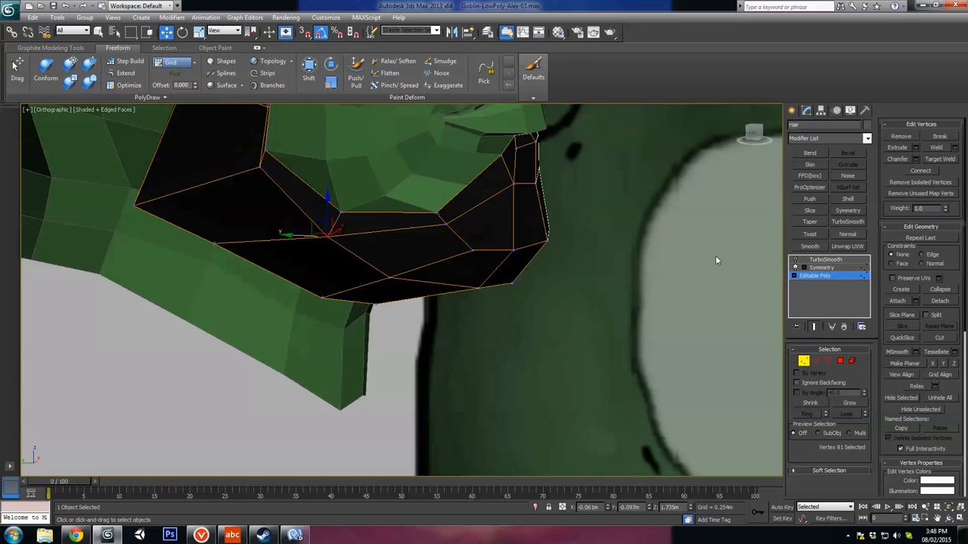
# Step: Preview the beard with TurboSmooth, with and without edged faces, against the side reference, and switch the smoothing off again
pyautogui.click(804, 365)
pyautogui.click(795, 260)
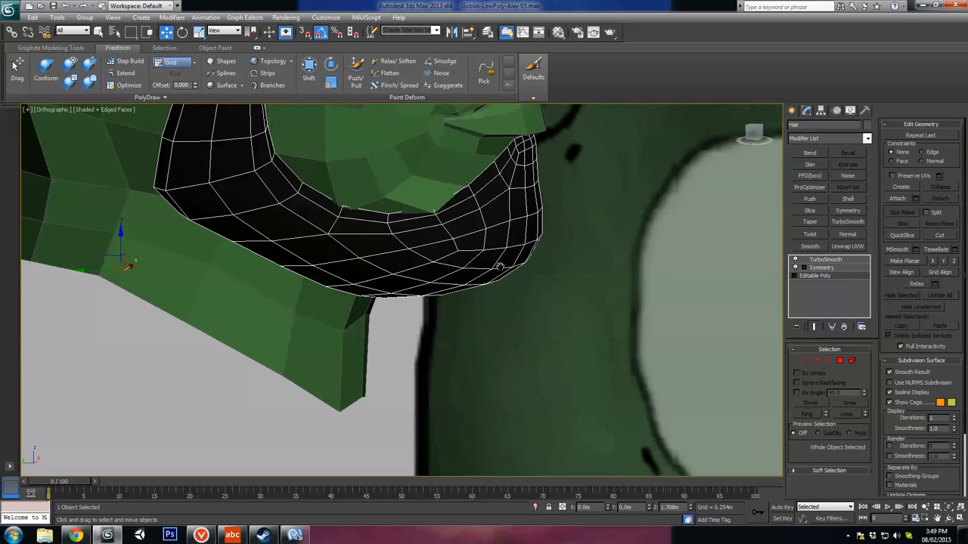
pyautogui.scroll(-3, 493, 266)
pyautogui.press('F4')
pyautogui.press('F4')
pyautogui.keyDown('alt'); pyautogui.moveTo(473, 307); pyautogui.dragTo(353, 224, button='middle'); pyautogui.keyUp('alt')
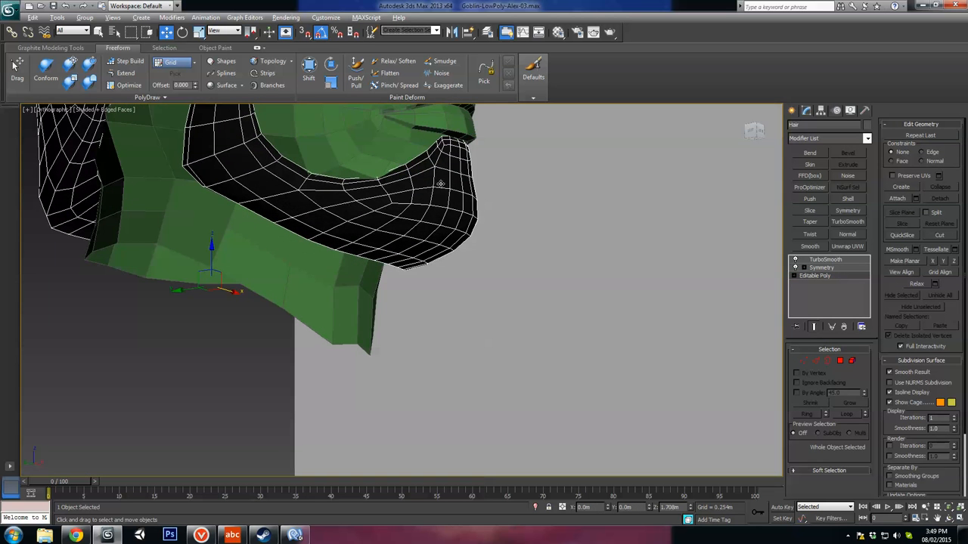
pyautogui.keyDown('alt'); pyautogui.moveTo(450, 219); pyautogui.dragTo(500, 272, button='middle'); pyautogui.keyUp('alt')
pyautogui.press('F4')
pyautogui.scroll(-3, 516, 270)
pyautogui.press('l')
pyautogui.scroll(3, 650, 303)
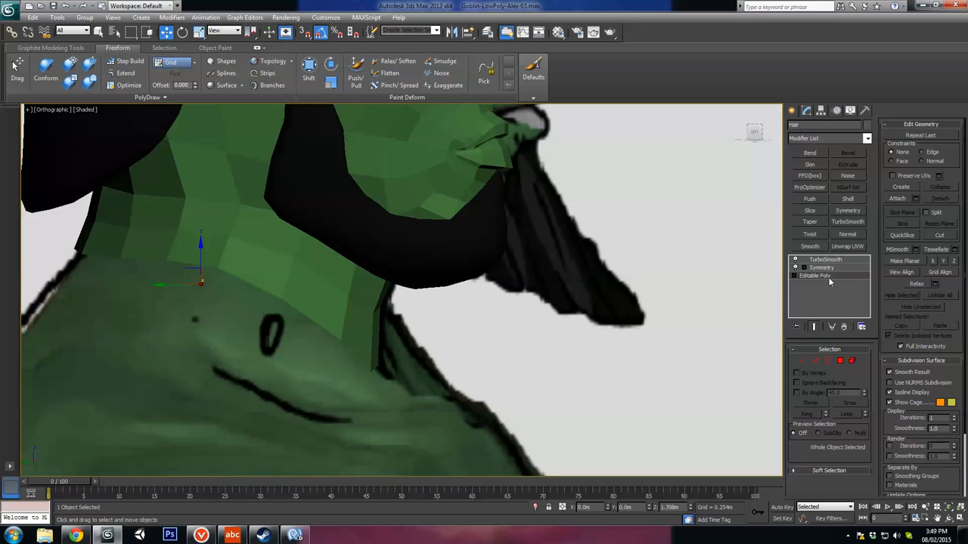
pyautogui.click(794, 260)
pyautogui.moveTo(543, 298); pyautogui.dragTo(528, 315, button='middle')
pyautogui.press('F4')
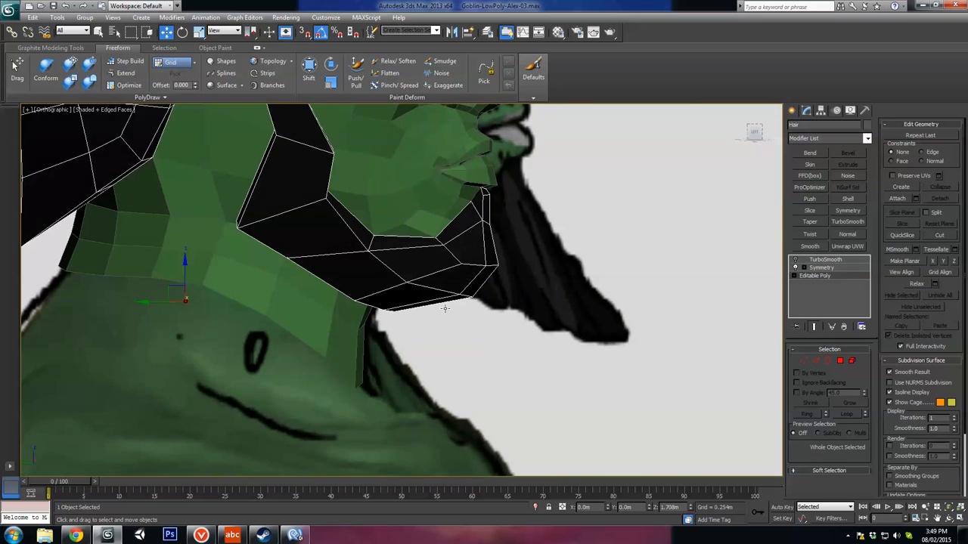
pyautogui.scroll(2, 445, 308)
pyautogui.keyDown('alt'); pyautogui.moveTo(446, 309); pyautogui.dragTo(420, 304, button='middle'); pyautogui.keyUp('alt')
# Step: Select polygons on the front and side of the chin beard and compare its shape with the front reference artwork
pyautogui.click(840, 360)
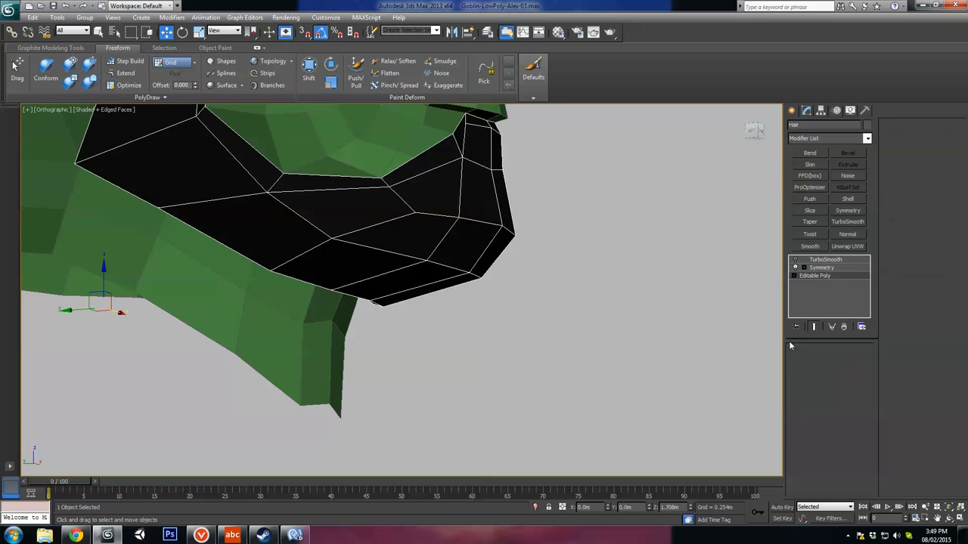
pyautogui.click(475, 241)
pyautogui.keyDown('alt'); pyautogui.moveTo(475, 242); pyautogui.dragTo(499, 245, button='middle'); pyautogui.keyUp('alt')
pyautogui.keyDown('ctrl'); pyautogui.click(456, 284); pyautogui.keyUp('ctrl')
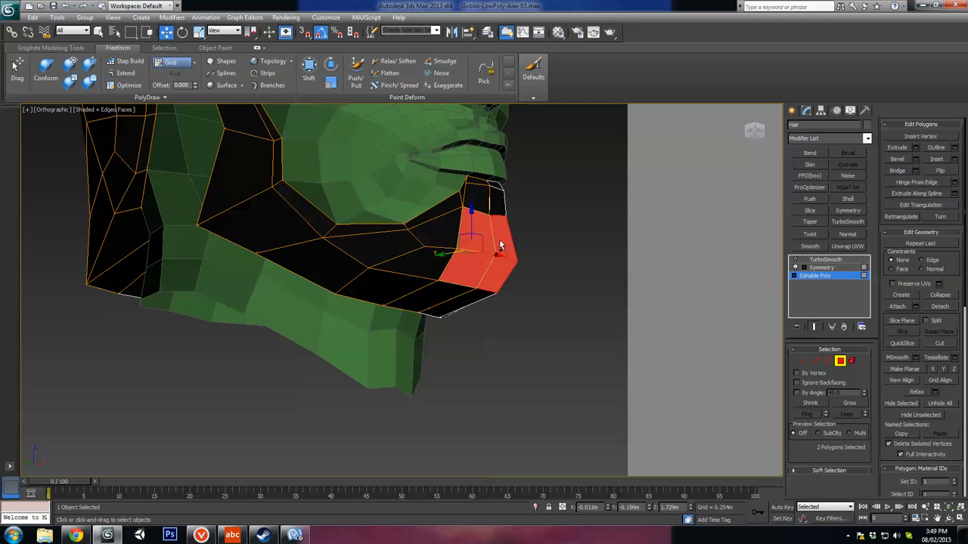
pyautogui.keyDown('ctrl'); pyautogui.click(437, 263); pyautogui.keyUp('ctrl')
pyautogui.keyDown('alt'); pyautogui.moveTo(443, 238); pyautogui.dragTo(426, 265, button='middle'); pyautogui.keyUp('alt')
pyautogui.keyDown('ctrl'); pyautogui.click(444, 239); pyautogui.keyUp('ctrl')
pyautogui.keyDown('alt'); pyautogui.click(425, 264); pyautogui.keyUp('alt')
pyautogui.keyDown('alt'); pyautogui.click(448, 236); pyautogui.keyUp('alt')
pyautogui.keyDown('alt'); pyautogui.moveTo(451, 235); pyautogui.dragTo(476, 302, button='middle'); pyautogui.keyUp('alt')
pyautogui.hotkey('shift', 'z')
pyautogui.scroll(-6, 557, 294)
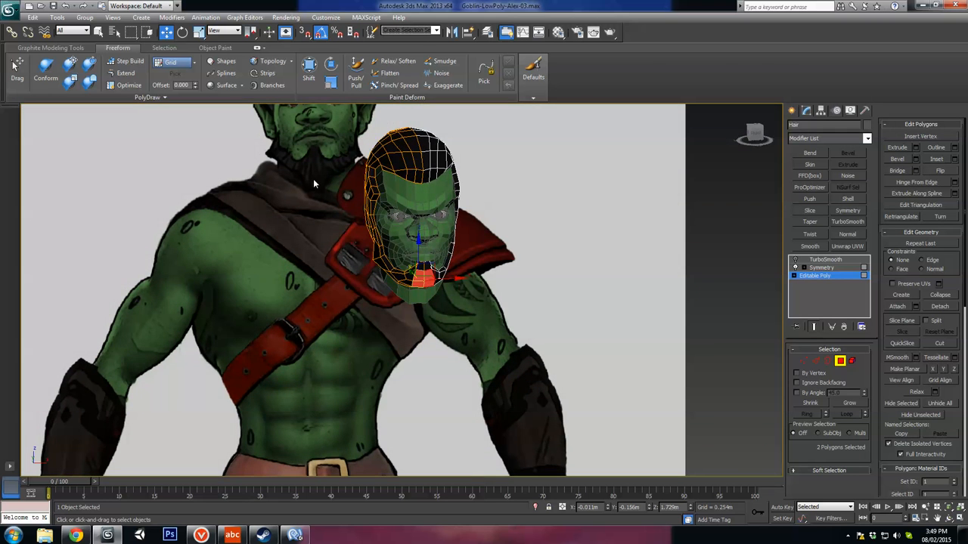
pyautogui.scroll(8, 392, 277)
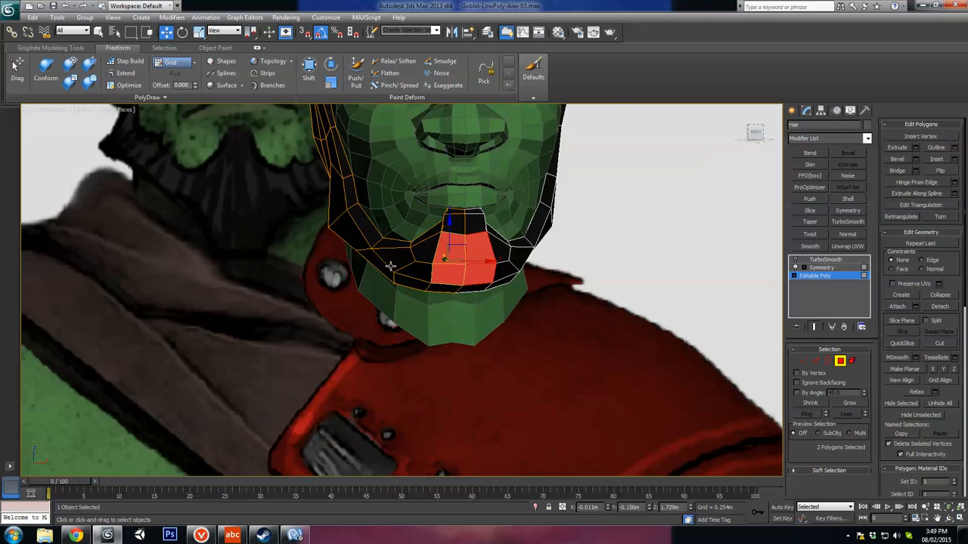
# Step: Pull the two vertices at the beard's jaw corner outward and up so the jaw flares like the reference
pyautogui.press('1')
pyautogui.keyDown('alt'); pyautogui.moveTo(347, 242); pyautogui.dragTo(360, 239, button='middle'); pyautogui.keyUp('alt')
pyautogui.moveTo(362, 234); pyautogui.dragTo(350, 234)
pyautogui.keyDown('alt'); pyautogui.moveTo(350, 235); pyautogui.dragTo(286, 213, button='middle'); pyautogui.keyUp('alt')
pyautogui.keyDown('alt'); pyautogui.moveTo(331, 204); pyautogui.dragTo(304, 188, button='middle'); pyautogui.keyUp('alt')
pyautogui.moveTo(305, 189); pyautogui.dragTo(308, 173)
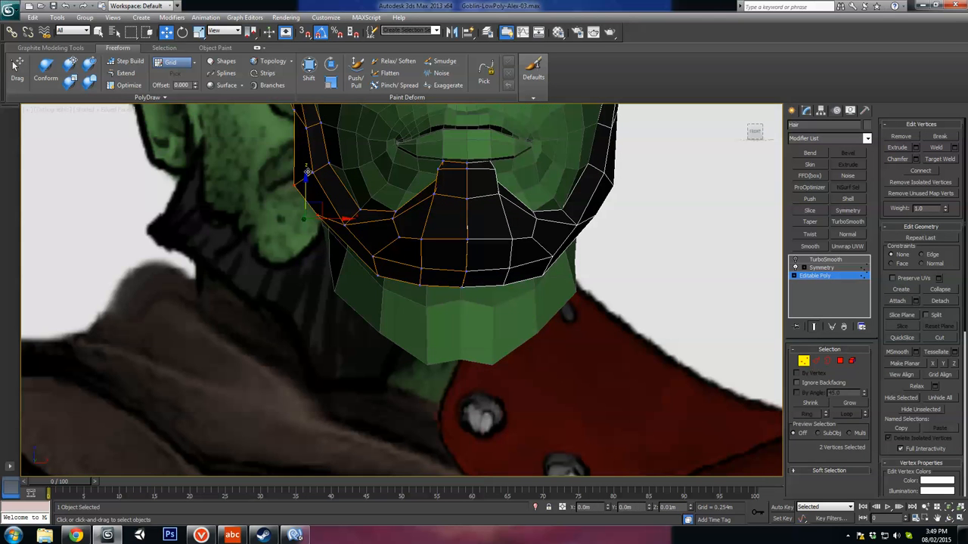
pyautogui.moveTo(337, 204); pyautogui.dragTo(316, 204)
pyautogui.scroll(-2, 334, 209)
pyautogui.moveTo(331, 179); pyautogui.dragTo(338, 223, button='middle')
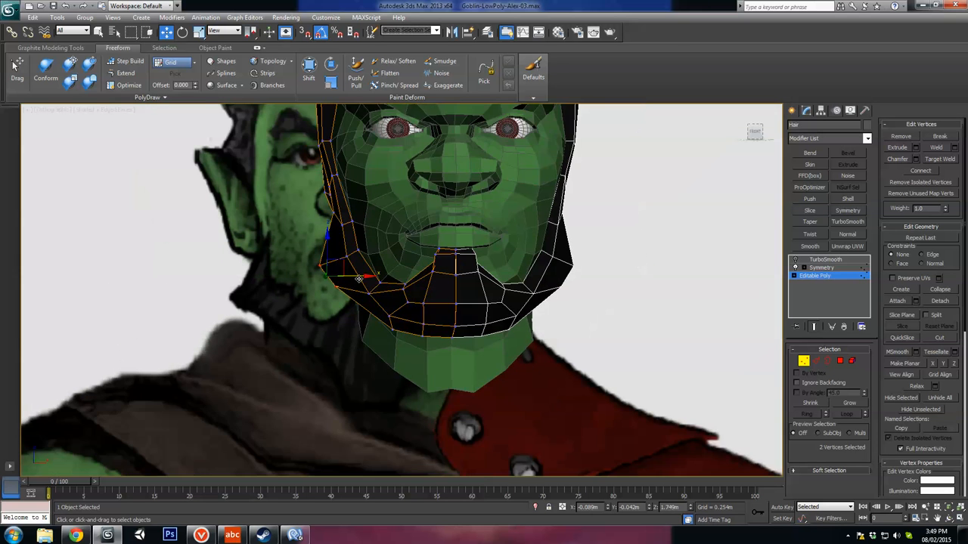
pyautogui.scroll(2, 338, 223)
pyautogui.moveTo(347, 180); pyautogui.dragTo(334, 181)
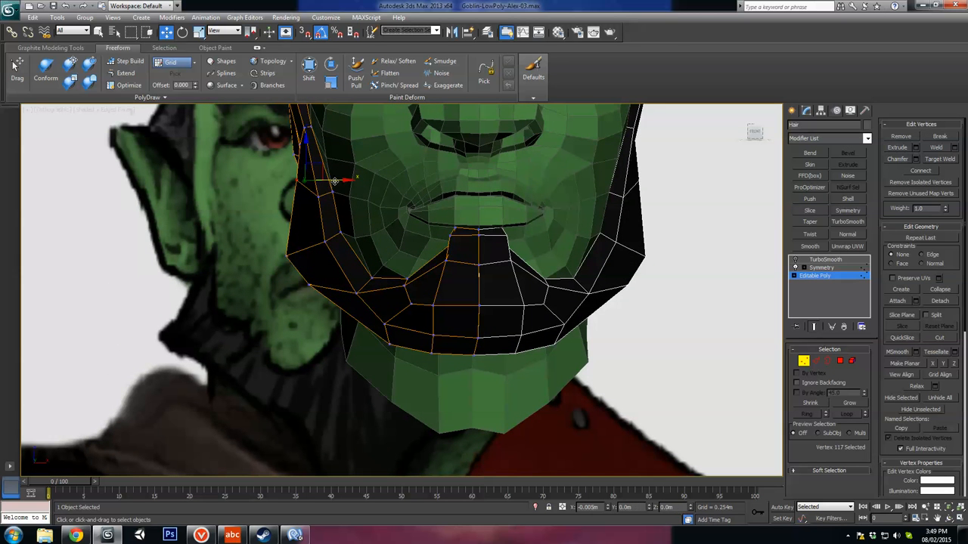
# Step: Reposition the lower rim vertices of the beard beside the chin and along the jaw
pyautogui.click(393, 346)
pyautogui.moveTo(399, 345); pyautogui.dragTo(394, 346)
pyautogui.keyDown('alt'); pyautogui.moveTo(394, 347); pyautogui.dragTo(455, 356, button='middle'); pyautogui.keyUp('alt')
pyautogui.moveTo(337, 345); pyautogui.dragTo(361, 345)
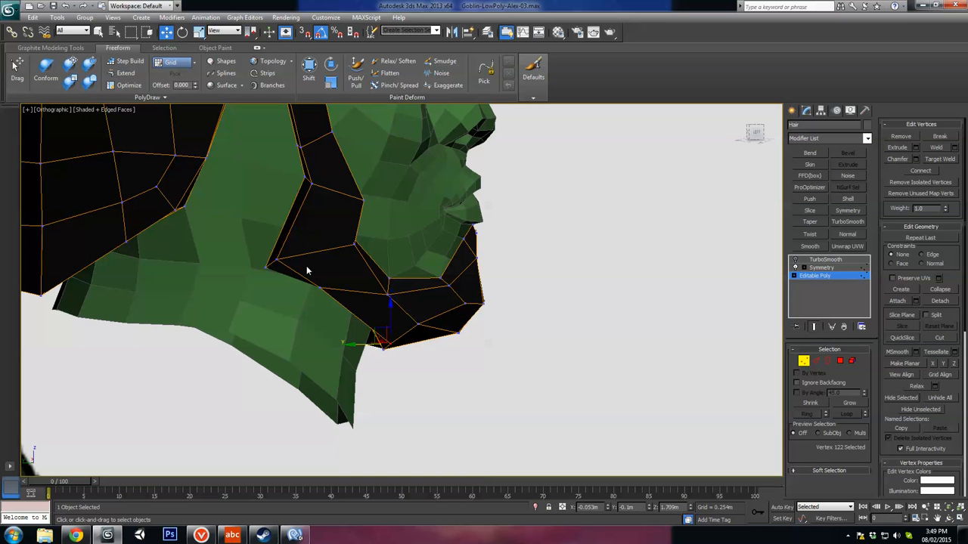
pyautogui.moveTo(292, 288); pyautogui.dragTo(331, 302)
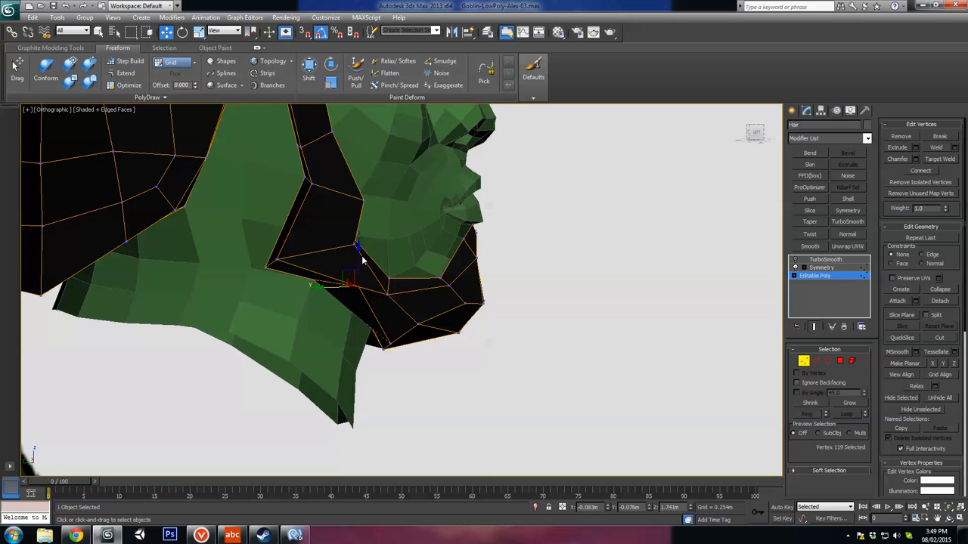
pyautogui.keyDown('alt'); pyautogui.moveTo(362, 261); pyautogui.dragTo(374, 282, button='middle'); pyautogui.keyUp('alt')
# Step: Select the four lower polygons on the chin half of the beard and extrude them downward
pyautogui.click(840, 362)
pyautogui.click(400, 318)
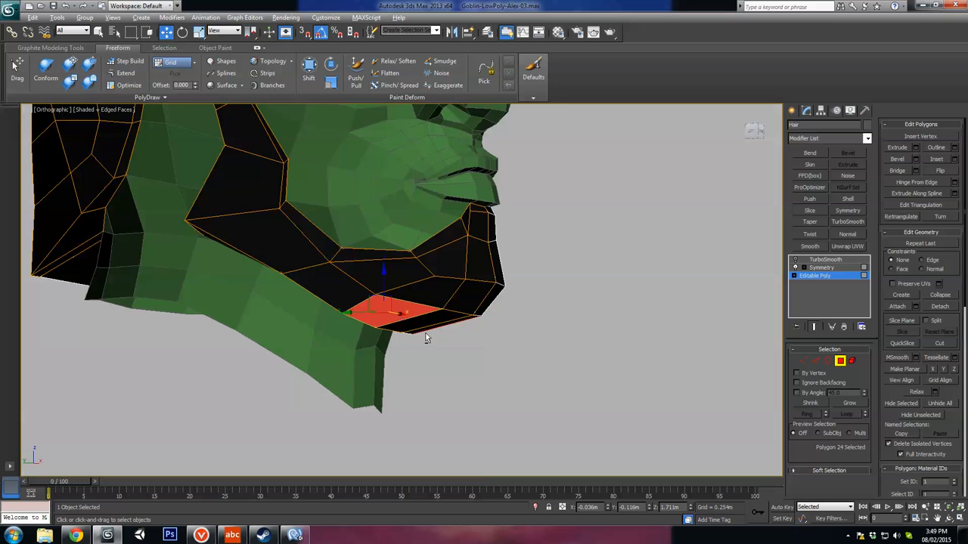
pyautogui.keyDown('alt'); pyautogui.moveTo(426, 339); pyautogui.dragTo(460, 317, button='middle'); pyautogui.keyUp('alt')
pyautogui.keyDown('ctrl'); pyautogui.click(452, 325); pyautogui.keyUp('ctrl')
pyautogui.keyDown('ctrl'); pyautogui.click(465, 289); pyautogui.keyUp('ctrl')
pyautogui.keyDown('ctrl'); pyautogui.click(432, 287); pyautogui.keyUp('ctrl')
pyautogui.click(898, 148)
pyautogui.moveTo(461, 313); pyautogui.dragTo(474, 285)
pyautogui.keyDown('alt'); pyautogui.moveTo(474, 285); pyautogui.dragTo(445, 340, button='middle'); pyautogui.keyUp('alt')
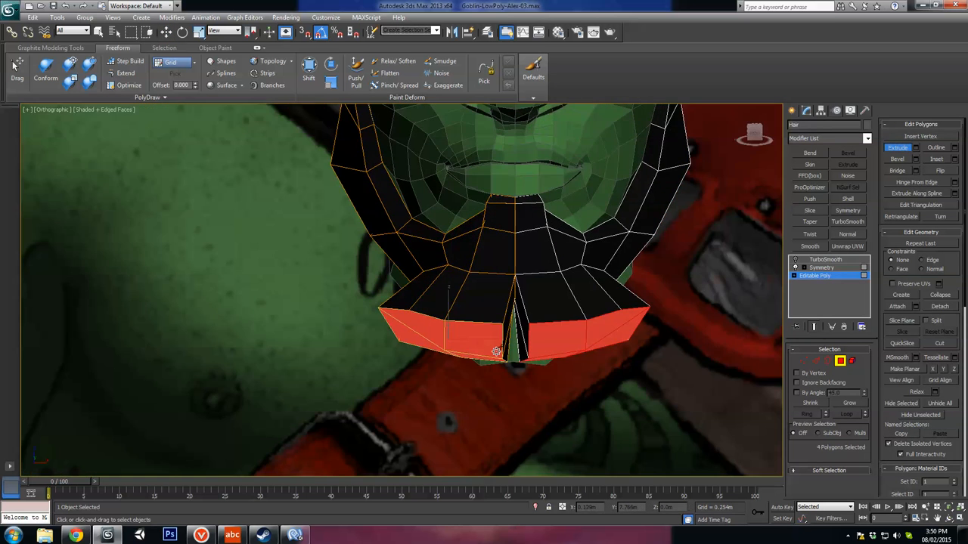
# Step: Scale the extruded chin polygons narrower and move them toward the centre line to form the tip of the beard
pyautogui.press('w')
pyautogui.moveTo(491, 341); pyautogui.dragTo(449, 372)
pyautogui.press('r')
pyautogui.press('w')
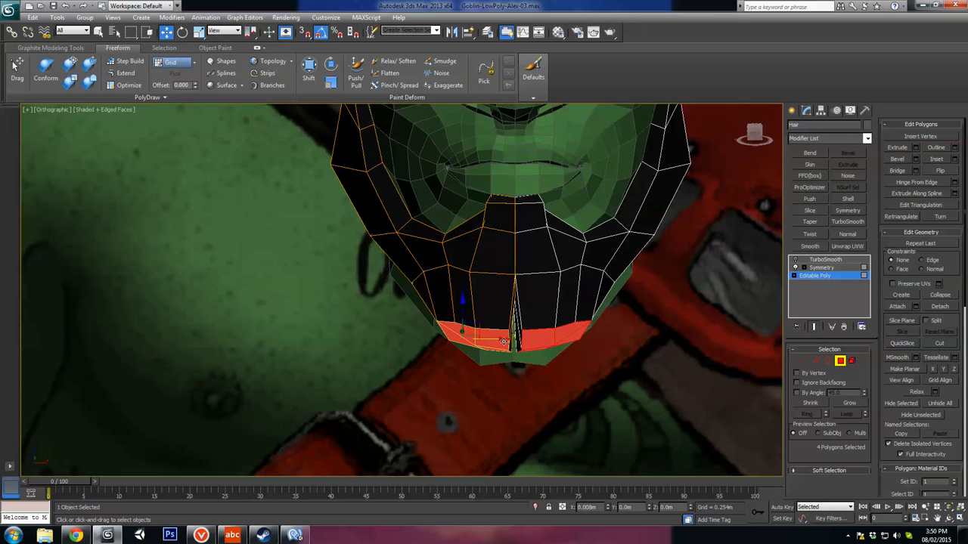
pyautogui.moveTo(504, 341); pyautogui.dragTo(506, 340)
pyautogui.keyDown('alt'); pyautogui.moveTo(514, 371); pyautogui.dragTo(604, 356, button='middle'); pyautogui.keyUp('alt')
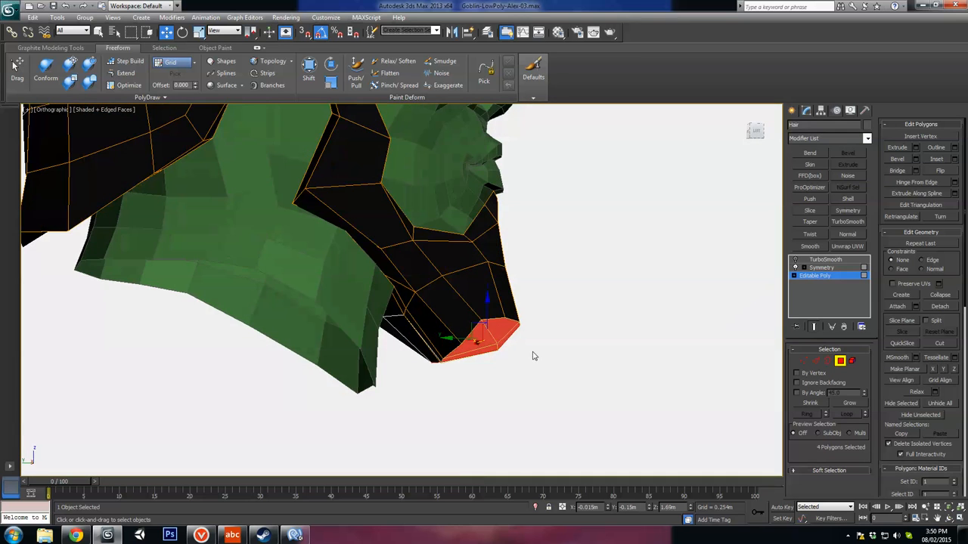
pyautogui.moveTo(475, 324); pyautogui.dragTo(491, 333)
pyautogui.keyDown('alt'); pyautogui.moveTo(461, 342); pyautogui.dragTo(808, 293, button='middle'); pyautogui.keyUp('alt')
pyautogui.scroll(3, 386, 372)
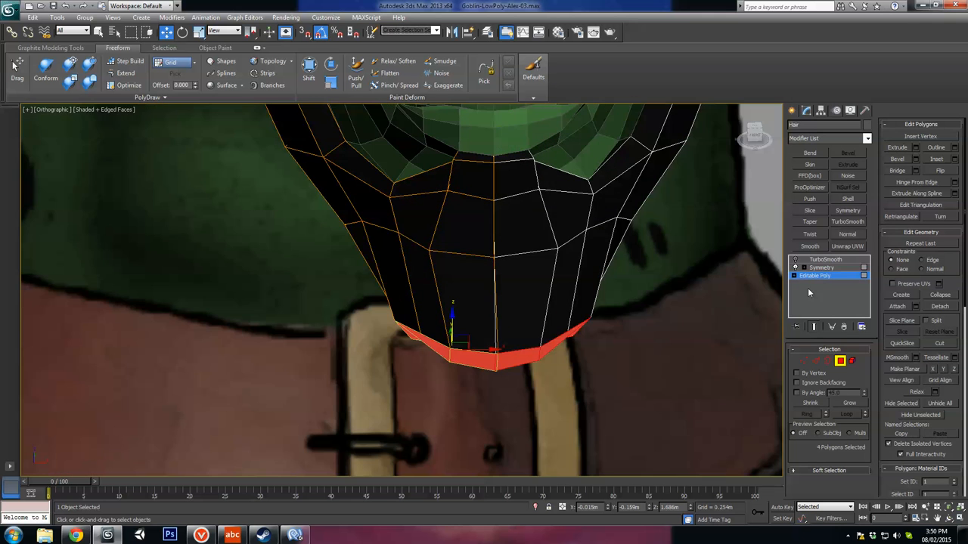
# Step: Hide Symmetry, delete the two inner polygons along the extrusion's centre line, and re-enable Symmetry and TurboSmooth
pyautogui.click(795, 269)
pyautogui.keyDown('alt'); pyautogui.moveTo(719, 333); pyautogui.dragTo(672, 354, button='middle'); pyautogui.keyUp('alt')
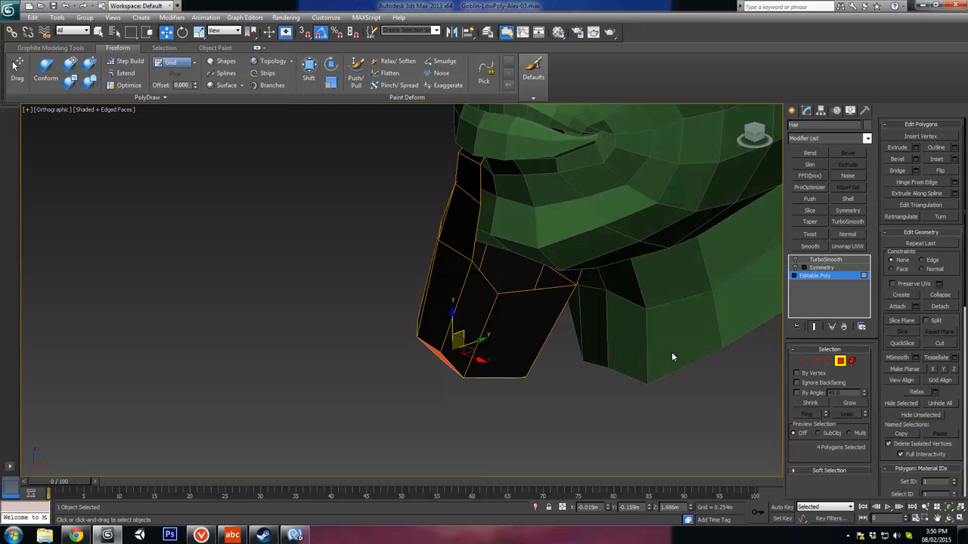
pyautogui.click(524, 349)
pyautogui.keyDown('ctrl'); pyautogui.click(474, 329); pyautogui.keyUp('ctrl')
pyautogui.keyDown('alt'); pyautogui.moveTo(473, 328); pyautogui.dragTo(543, 328, button='middle'); pyautogui.keyUp('alt')
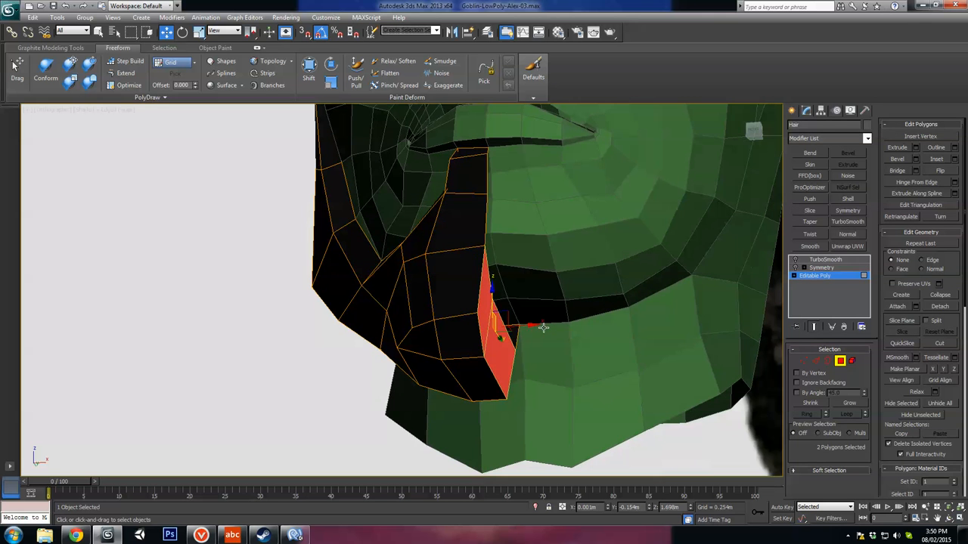
pyautogui.press('Delete')
pyautogui.click(796, 267)
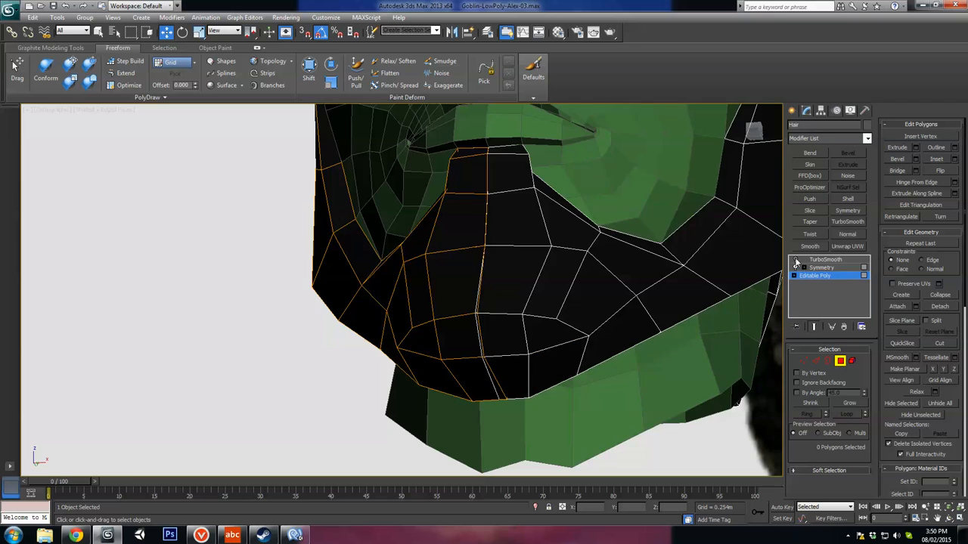
pyautogui.click(795, 259)
pyautogui.keyDown('alt'); pyautogui.moveTo(558, 330); pyautogui.dragTo(669, 338, button='middle'); pyautogui.keyUp('alt')
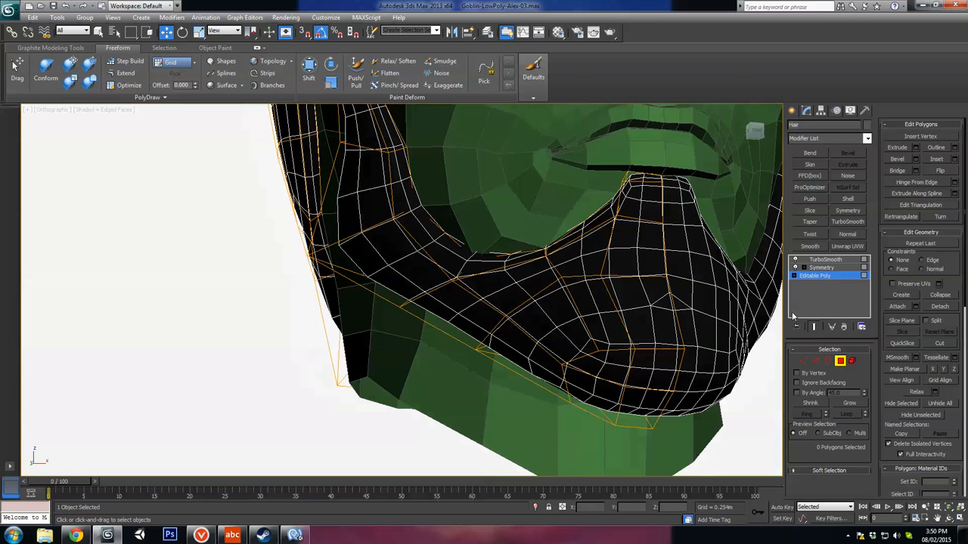
# Step: Turn off TurboSmooth and shift the front chin vertex toward the centre line to straighten the neighbouring vertical edge line
pyautogui.click(795, 260)
pyautogui.keyDown('alt'); pyautogui.moveTo(768, 286); pyautogui.dragTo(607, 354, button='middle'); pyautogui.keyUp('alt')
pyautogui.scroll(5, 642, 355)
pyautogui.scroll(5, 545, 270)
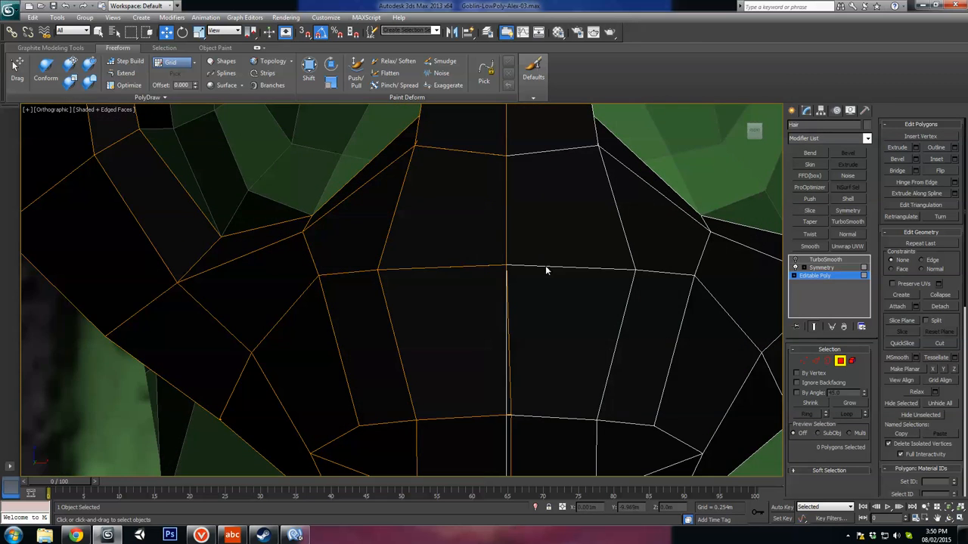
pyautogui.click(795, 260)
pyautogui.click(794, 260)
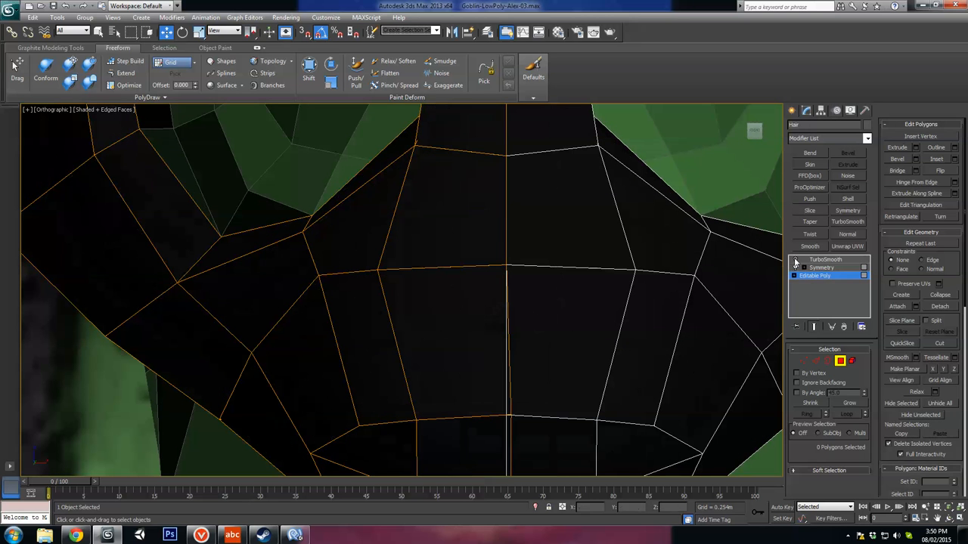
pyautogui.click(804, 361)
pyautogui.click(507, 264)
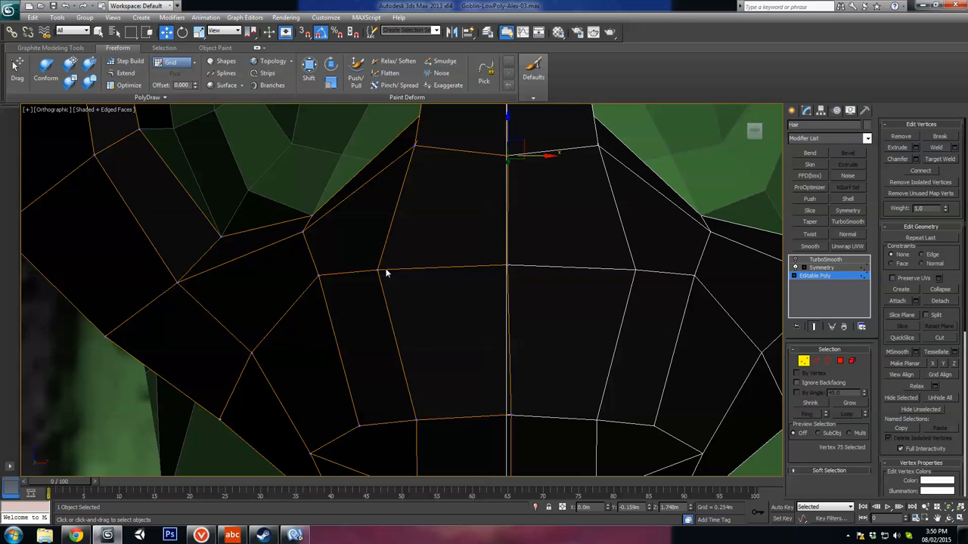
pyautogui.scroll(-3, 412, 271)
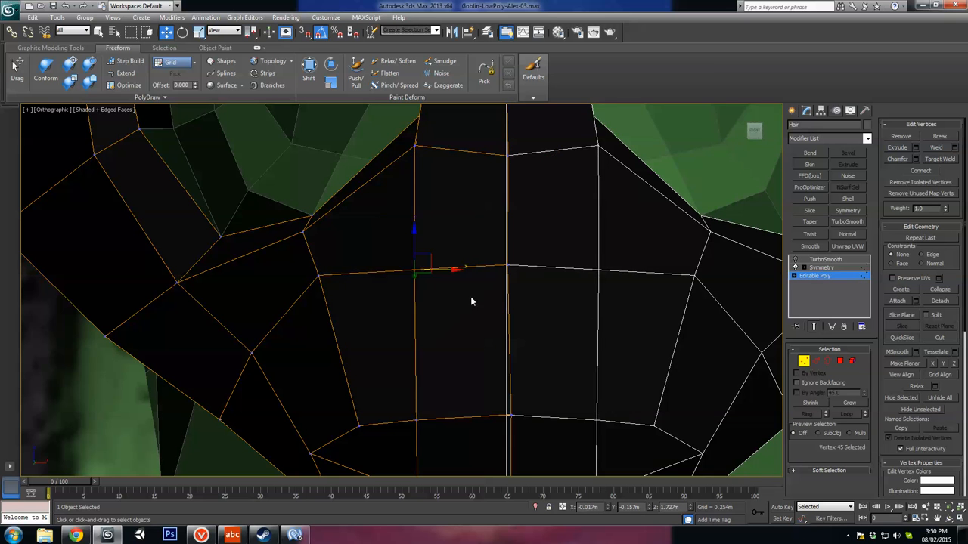
# Step: Reposition the vertices on the side of the chin beard
pyautogui.keyDown('alt'); pyautogui.moveTo(470, 299); pyautogui.dragTo(340, 279, button='middle'); pyautogui.keyUp('alt')
pyautogui.moveTo(360, 274); pyautogui.dragTo(363, 291)
pyautogui.keyDown('alt'); pyautogui.moveTo(363, 291); pyautogui.dragTo(340, 316, button='middle'); pyautogui.keyUp('alt')
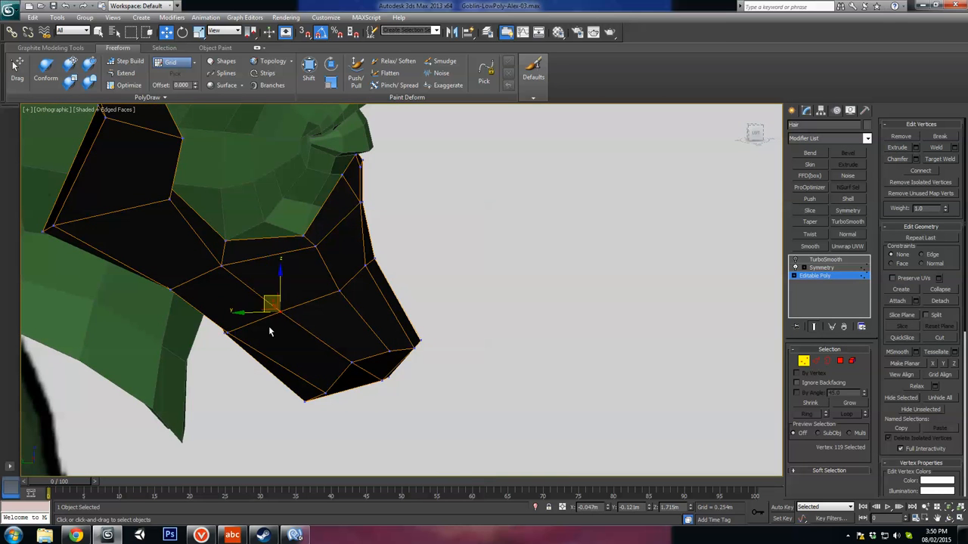
pyautogui.keyDown('alt'); pyautogui.moveTo(270, 330); pyautogui.dragTo(333, 305, button='middle'); pyautogui.keyUp('alt')
pyautogui.click(330, 298)
# Step: Move the two front chin vertices forward in the left view to match the beard outline on the reference image
pyautogui.press('l')
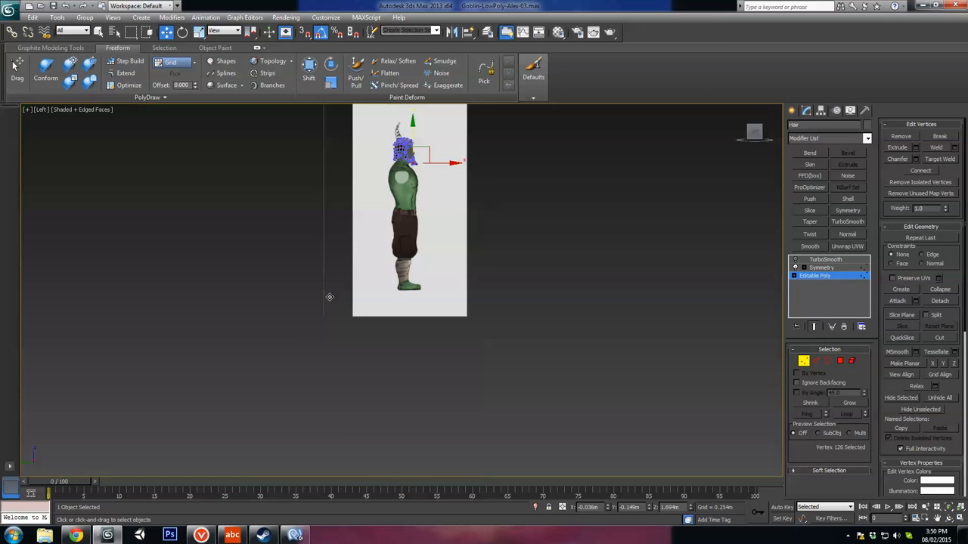
pyautogui.press('z')
pyautogui.keyDown('alt'); pyautogui.moveTo(393, 321); pyautogui.dragTo(381, 238, button='middle'); pyautogui.keyUp('alt')
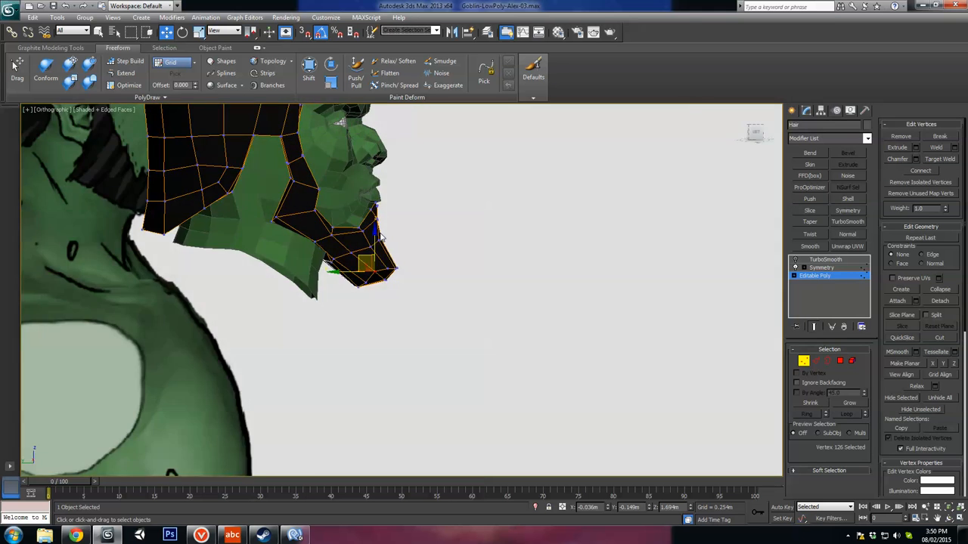
pyautogui.press('l')
pyautogui.scroll(5, 512, 368)
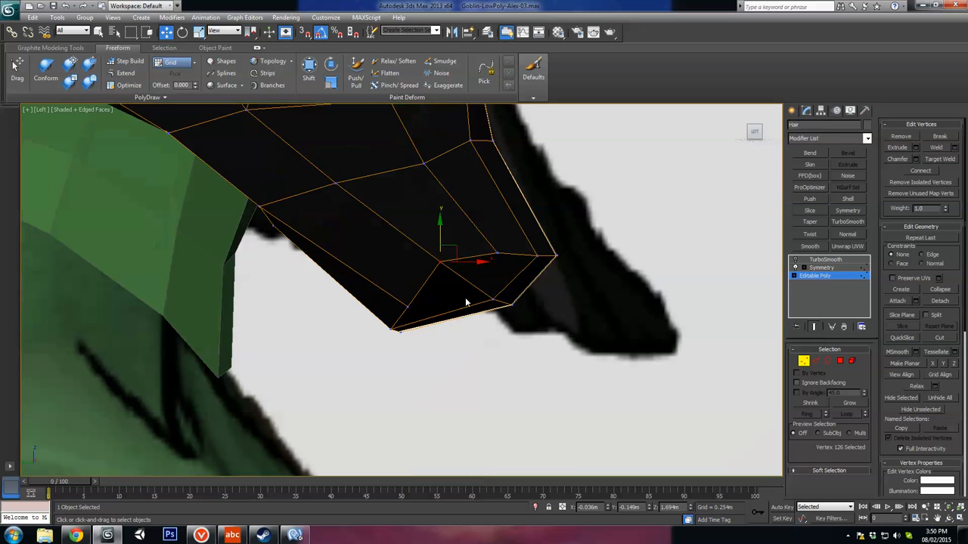
pyautogui.moveTo(468, 254); pyautogui.dragTo(438, 280)
pyautogui.scroll(-4, 478, 270)
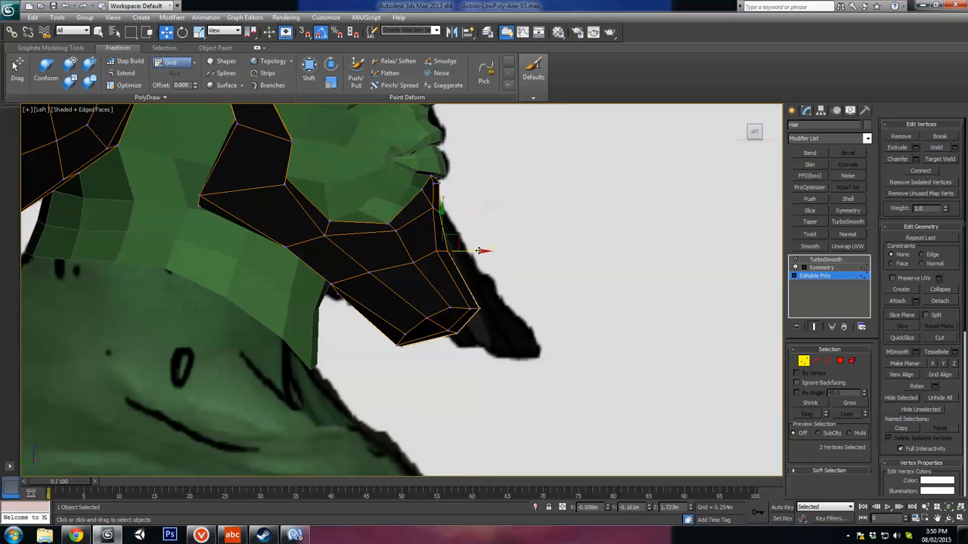
pyautogui.moveTo(459, 246); pyautogui.dragTo(469, 238)
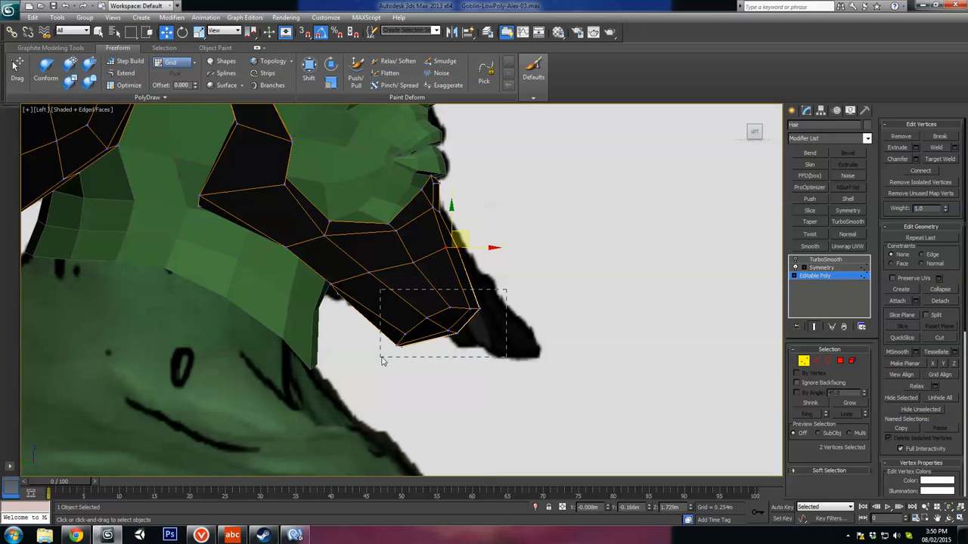
# Step: Move the nine beard-tip vertices forward and down toward the reference tip and scale them flatter
pyautogui.moveTo(382, 361); pyautogui.dragTo(383, 361)
pyautogui.moveTo(450, 317); pyautogui.dragTo(484, 319)
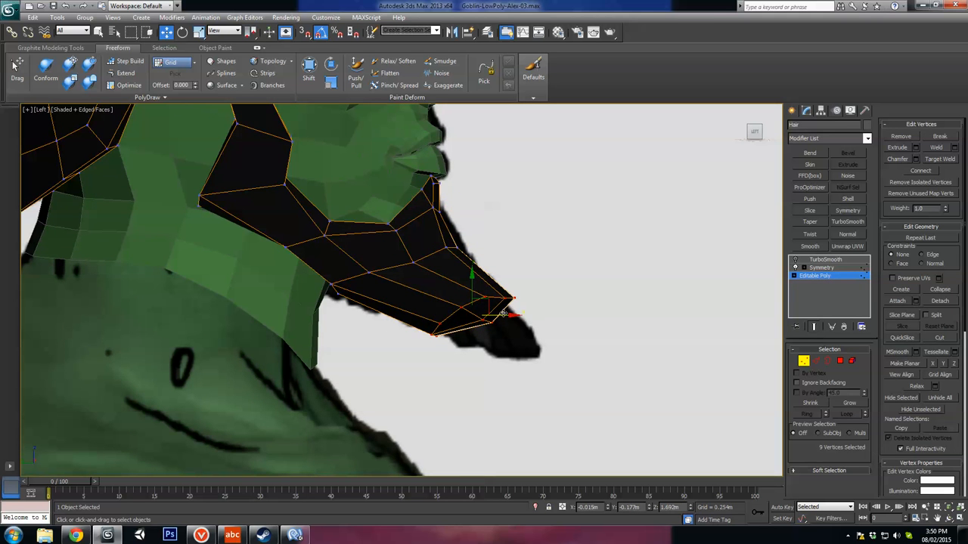
pyautogui.press('t')
pyautogui.press('l')
pyautogui.press('z')
pyautogui.moveTo(531, 412); pyautogui.dragTo(465, 273, button='middle')
pyautogui.scroll(5, 466, 273)
pyautogui.press('r')
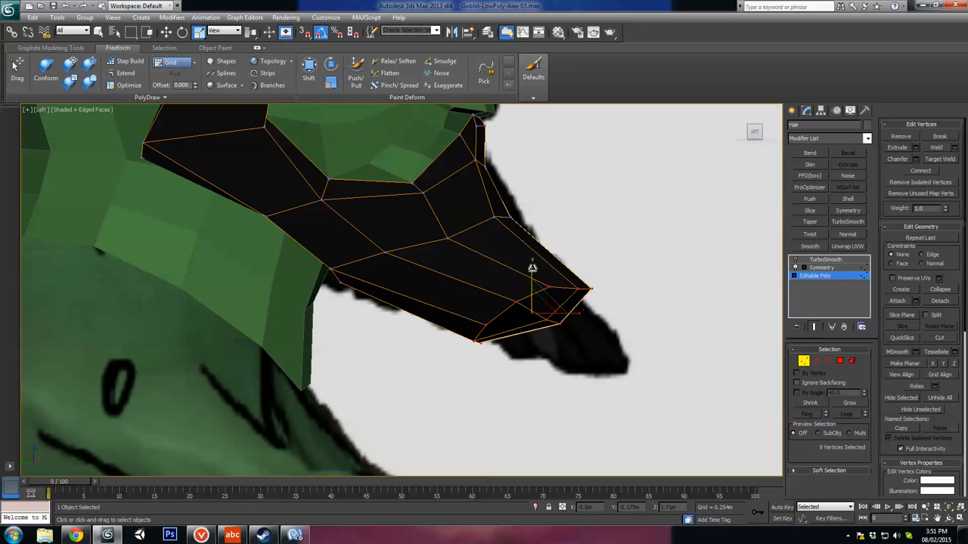
pyautogui.moveTo(532, 269); pyautogui.dragTo(581, 331)
pyautogui.press('w')
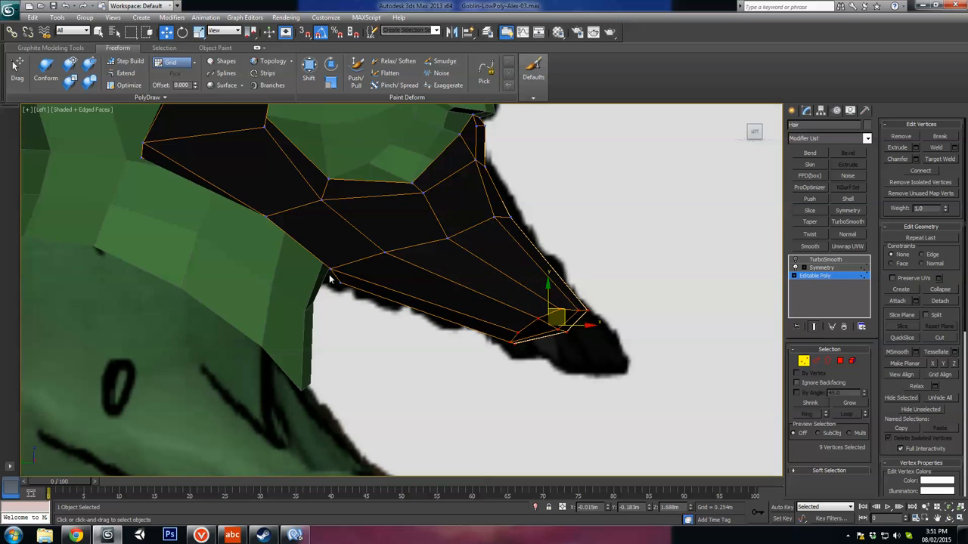
# Step: Reposition the lower side vertices of the beard where it meets the neck to follow the reference underside
pyautogui.moveTo(335, 285); pyautogui.dragTo(396, 281)
pyautogui.click(386, 251)
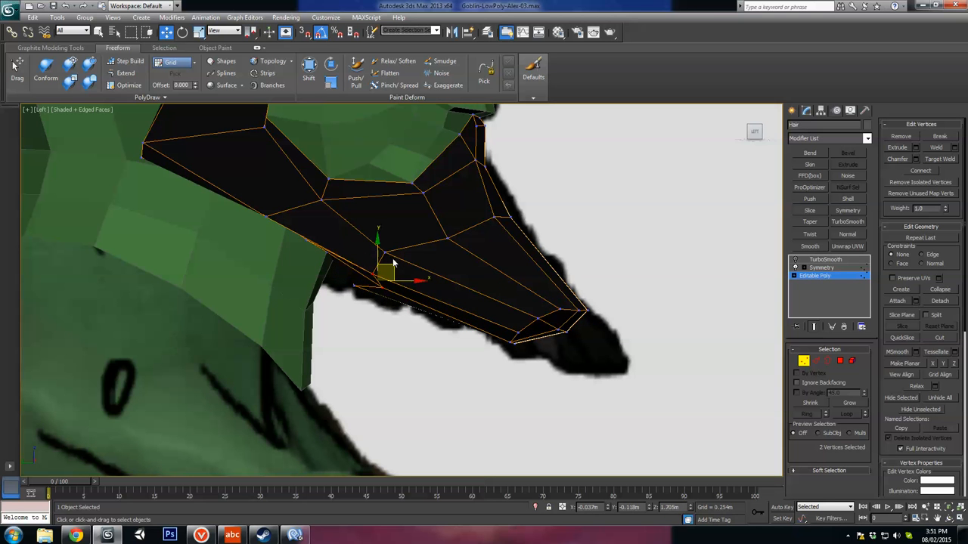
pyautogui.moveTo(402, 246); pyautogui.dragTo(416, 248)
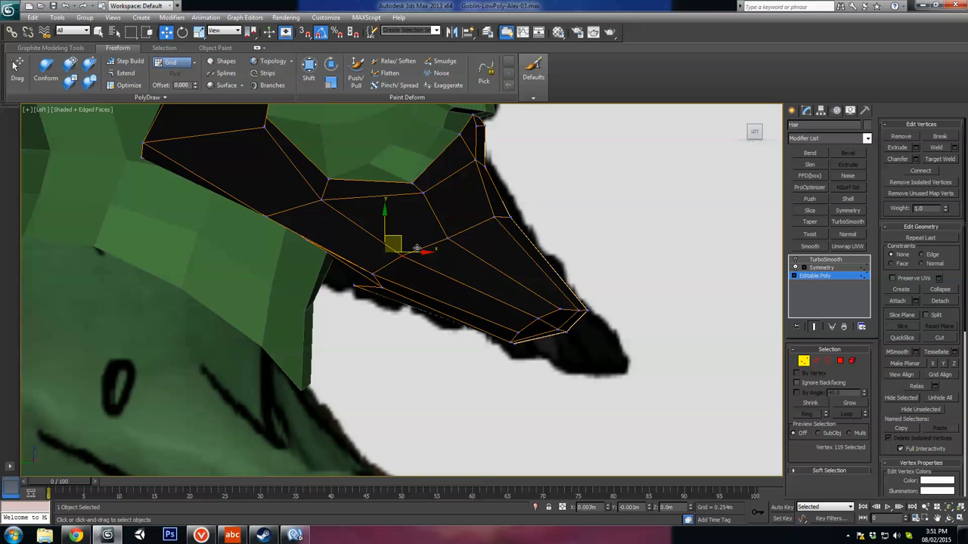
pyautogui.moveTo(395, 285)
pyautogui.keyDown('alt'); pyautogui.mouseDown(button='middle')
pyautogui.moveTo(356, 340)
pyautogui.moveTo(383, 335)
pyautogui.moveTo(387, 295)
pyautogui.mouseUp(button='middle'); pyautogui.keyUp('alt')
pyautogui.click(386, 291)
pyautogui.moveTo(364, 289); pyautogui.dragTo(384, 290)
# Step: Adjust the rear vertices on the underside of the beard tip to even out its back edge
pyautogui.click(498, 316)
pyautogui.keyDown('alt'); pyautogui.moveTo(499, 318); pyautogui.dragTo(407, 306, button='middle'); pyautogui.keyUp('alt')
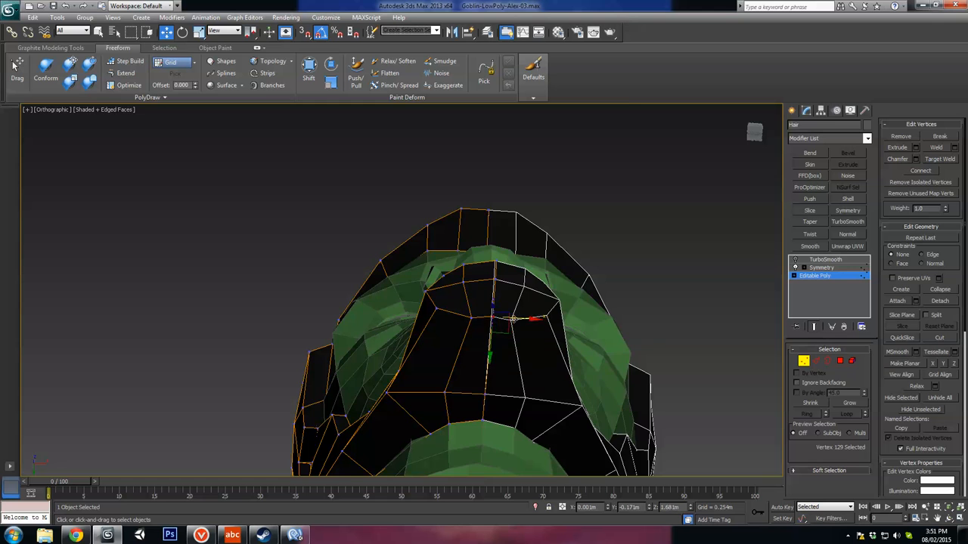
pyautogui.moveTo(511, 319)
pyautogui.keyDown('alt'); pyautogui.mouseDown(button='middle')
pyautogui.moveTo(500, 298)
pyautogui.moveTo(505, 381)
pyautogui.moveTo(544, 334)
pyautogui.moveTo(536, 288)
pyautogui.moveTo(496, 279)
pyautogui.moveTo(521, 277)
pyautogui.moveTo(504, 281)
pyautogui.moveTo(510, 269)
pyautogui.moveTo(512, 348)
pyautogui.moveTo(502, 333)
pyautogui.mouseUp(button='middle'); pyautogui.keyUp('alt')
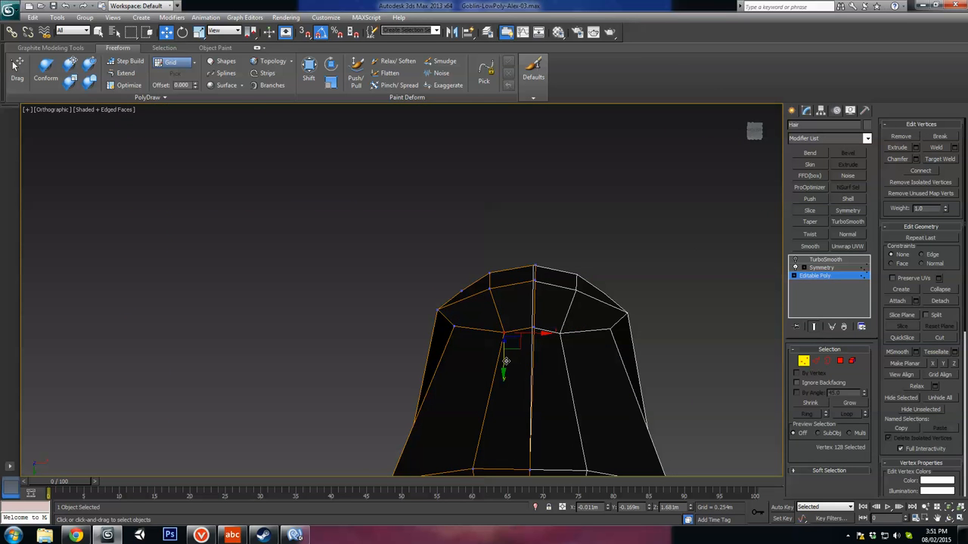
pyautogui.moveTo(506, 361); pyautogui.dragTo(505, 352)
pyautogui.keyDown('alt'); pyautogui.moveTo(506, 353); pyautogui.dragTo(665, 344, button='middle'); pyautogui.keyUp('alt')
pyautogui.keyDown('alt'); pyautogui.moveTo(524, 345); pyautogui.dragTo(512, 299, button='middle'); pyautogui.keyUp('alt')
pyautogui.keyDown('alt'); pyautogui.moveTo(484, 331); pyautogui.dragTo(481, 308, button='middle'); pyautogui.keyUp('alt')
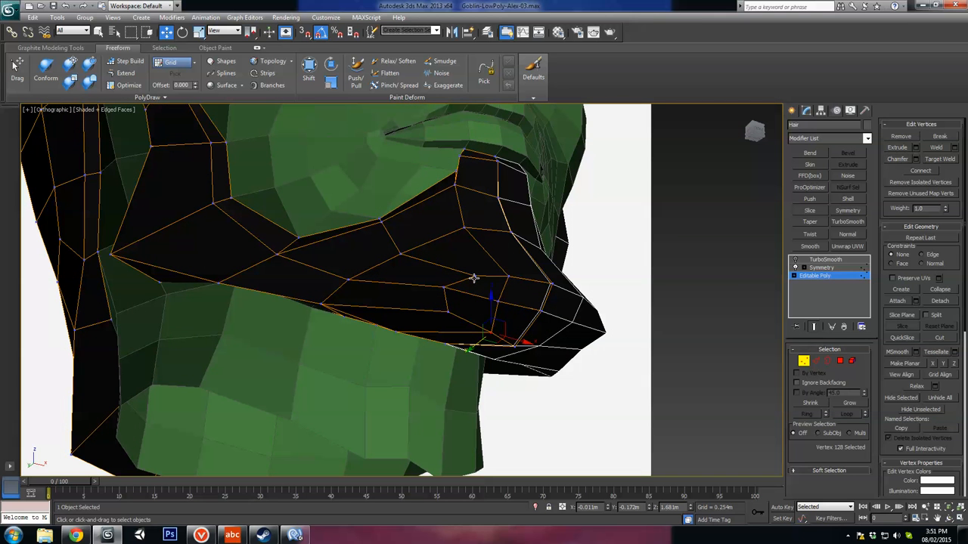
# Step: Remove the surplus edges and their vertices along the lower side of the chin beard
pyautogui.click(817, 361)
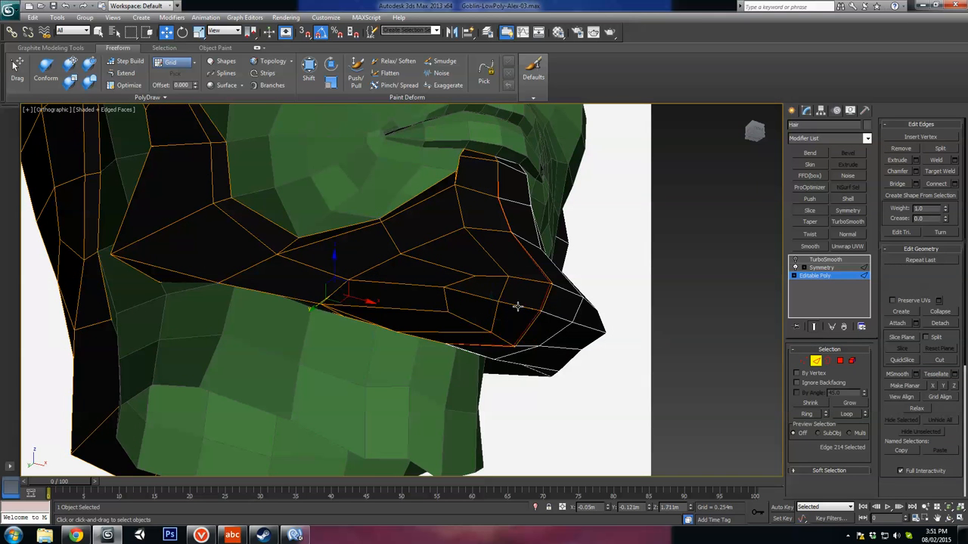
pyautogui.keyDown('alt'); pyautogui.moveTo(563, 344); pyautogui.dragTo(533, 316, button='middle'); pyautogui.keyUp('alt')
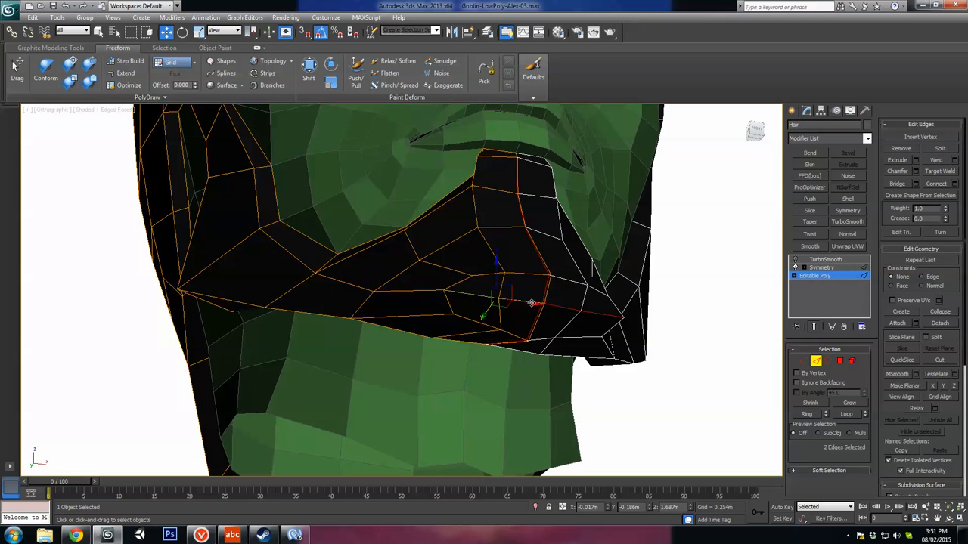
pyautogui.press('BackSpace')
pyautogui.press('1')
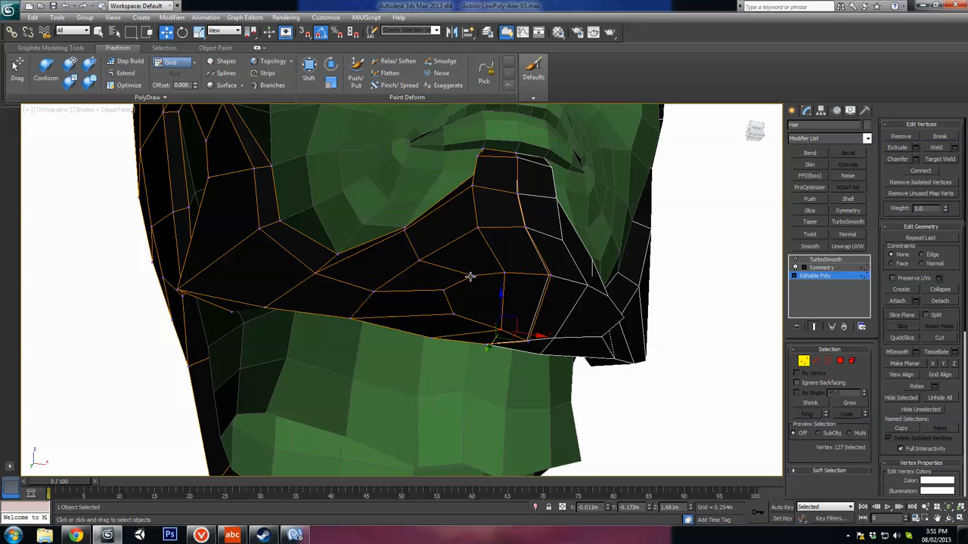
pyautogui.keyDown('alt'); pyautogui.moveTo(456, 260); pyautogui.dragTo(442, 300, button='middle'); pyautogui.keyUp('alt')
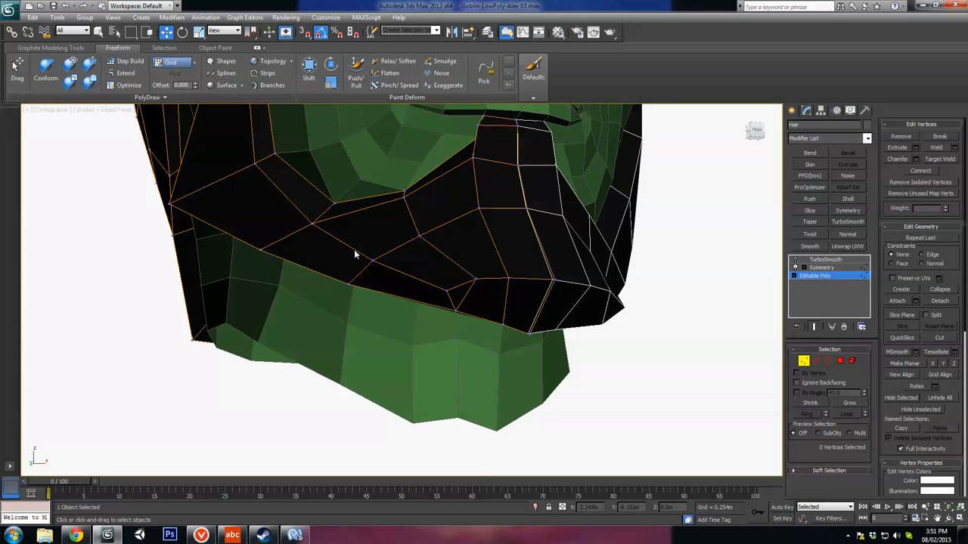
pyautogui.click(815, 361)
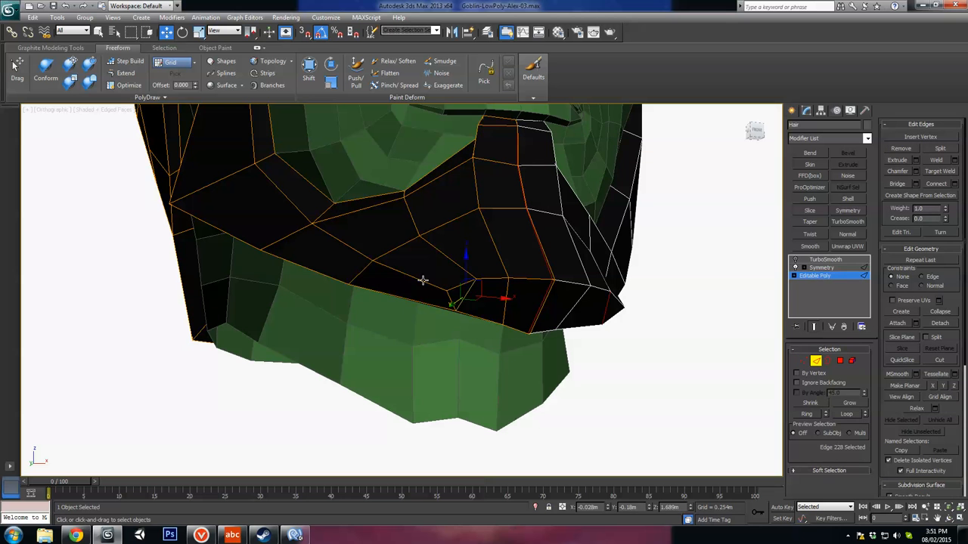
pyautogui.hotkey('ctrl', 'BackSpace')
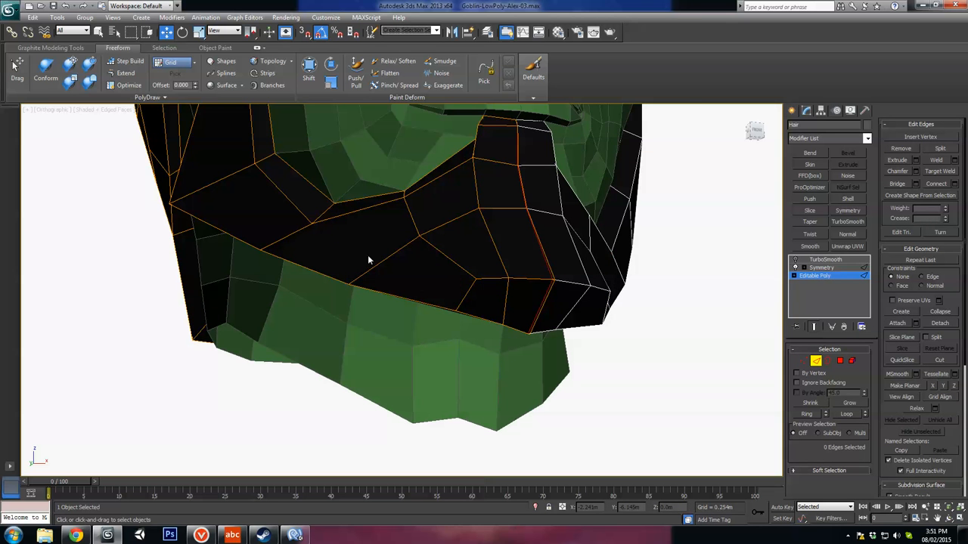
# Step: Slide the lower jaw edge of the beard into line with the jaw rim using the Edge constraint
pyautogui.keyDown('alt'); pyautogui.moveTo(368, 255); pyautogui.dragTo(394, 214, button='middle'); pyautogui.keyUp('alt')
pyautogui.click(385, 204)
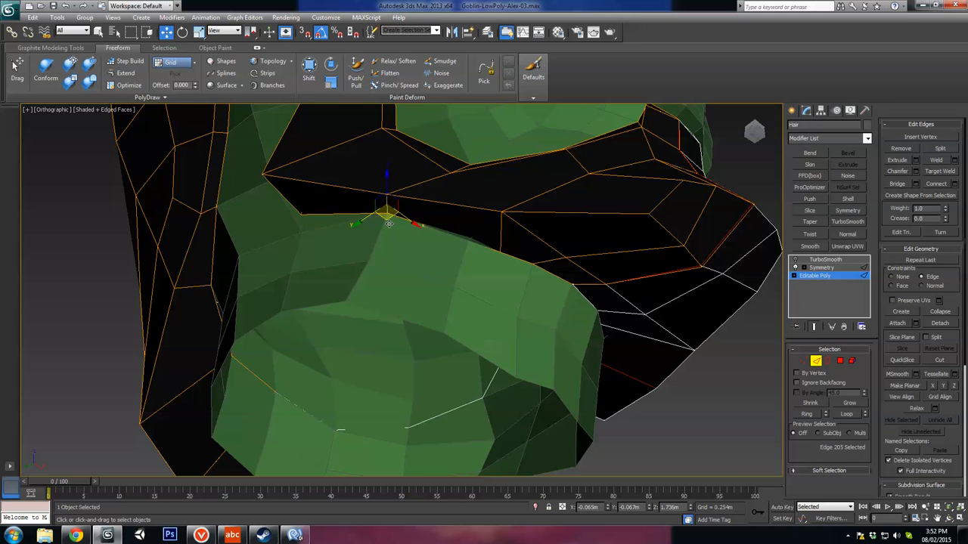
pyautogui.keyDown('alt'); pyautogui.moveTo(389, 223); pyautogui.dragTo(398, 201, button='middle'); pyautogui.keyUp('alt')
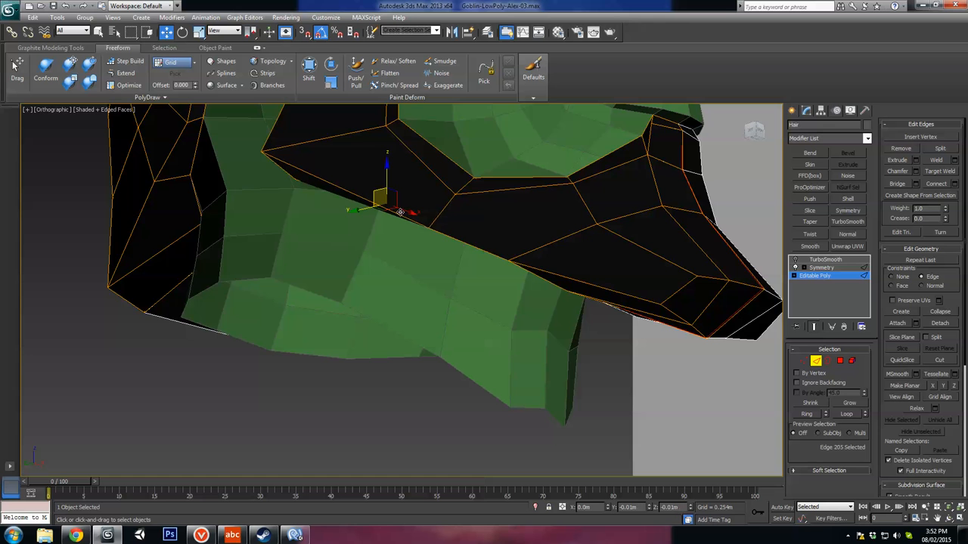
pyautogui.keyDown('alt'); pyautogui.moveTo(396, 212); pyautogui.dragTo(607, 230, button='middle'); pyautogui.keyUp('alt')
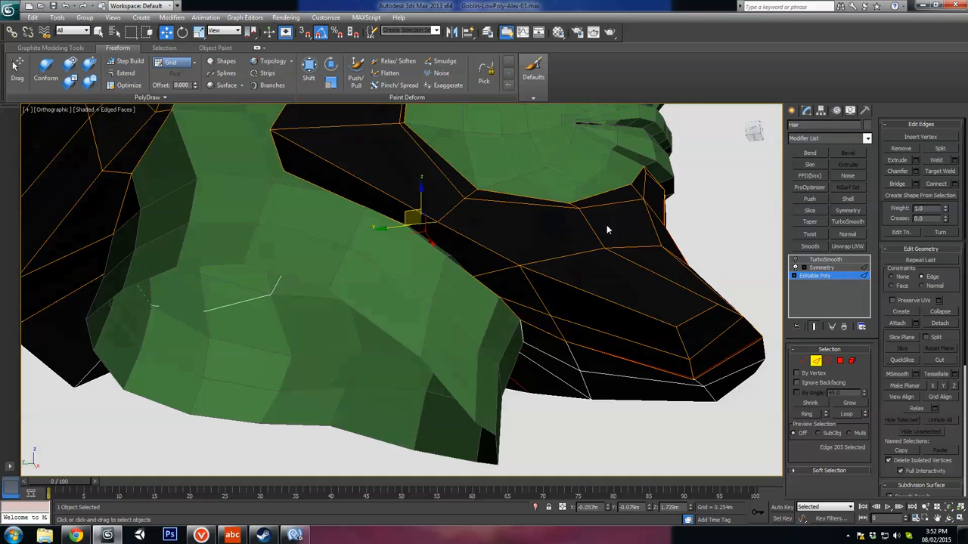
# Step: Insert vertices on the two upper edges of the jaw beard and connect them to the lower rim vertex
pyautogui.click(532, 295)
pyautogui.click(506, 273)
pyautogui.keyDown('alt'); pyautogui.moveTo(506, 273); pyautogui.dragTo(501, 301, button='middle'); pyautogui.keyUp('alt')
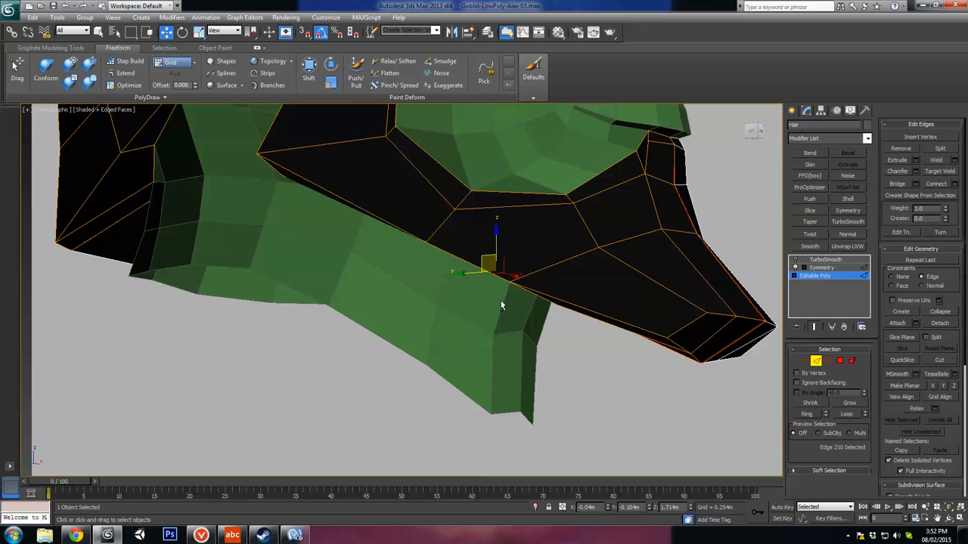
pyautogui.click(505, 194)
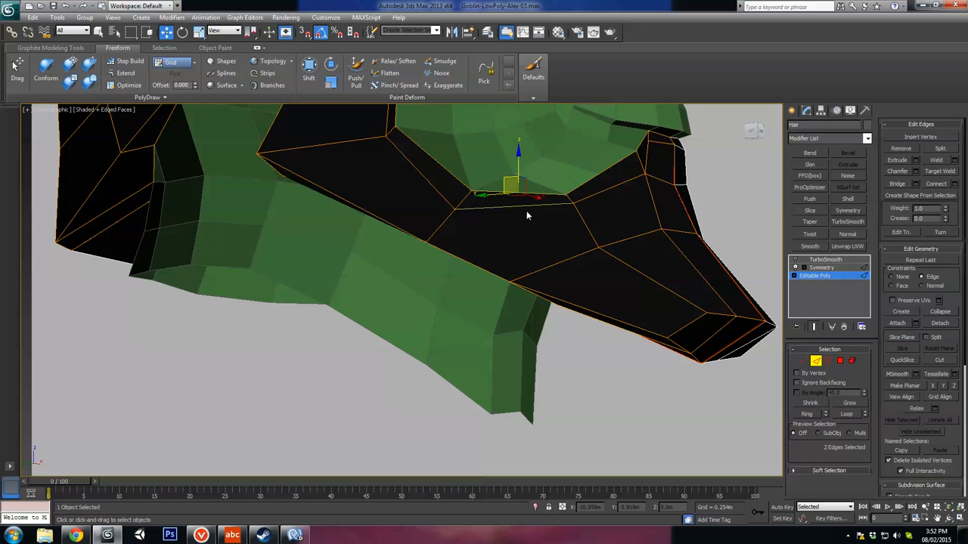
pyautogui.press('1')
pyautogui.click(513, 205)
pyautogui.keyDown('ctrl'); pyautogui.moveTo(523, 274); pyautogui.dragTo(499, 291); pyautogui.keyUp('ctrl')
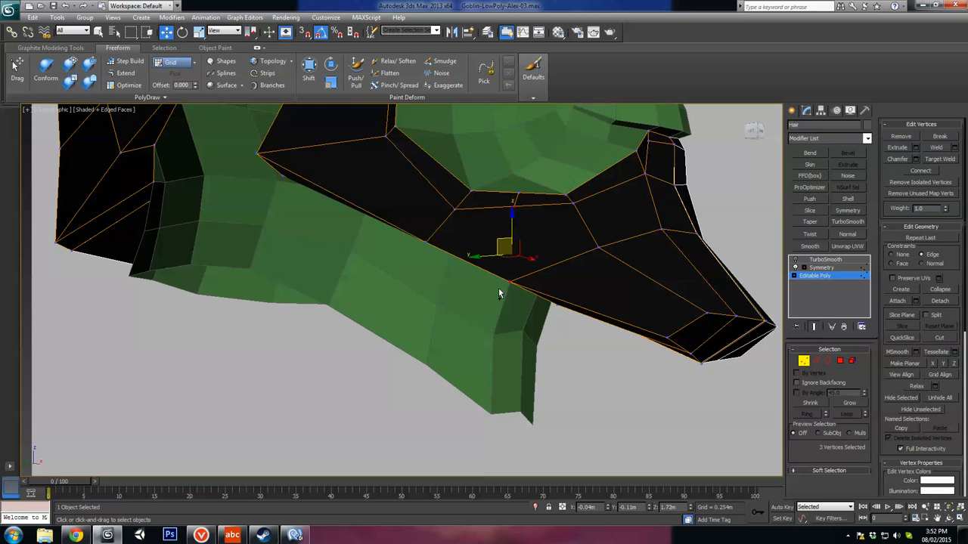
# Step: Lower the two new upper vertices of the jaw beard and adjust the rim vertex to curve around the cheek
pyautogui.moveTo(516, 156); pyautogui.dragTo(516, 173)
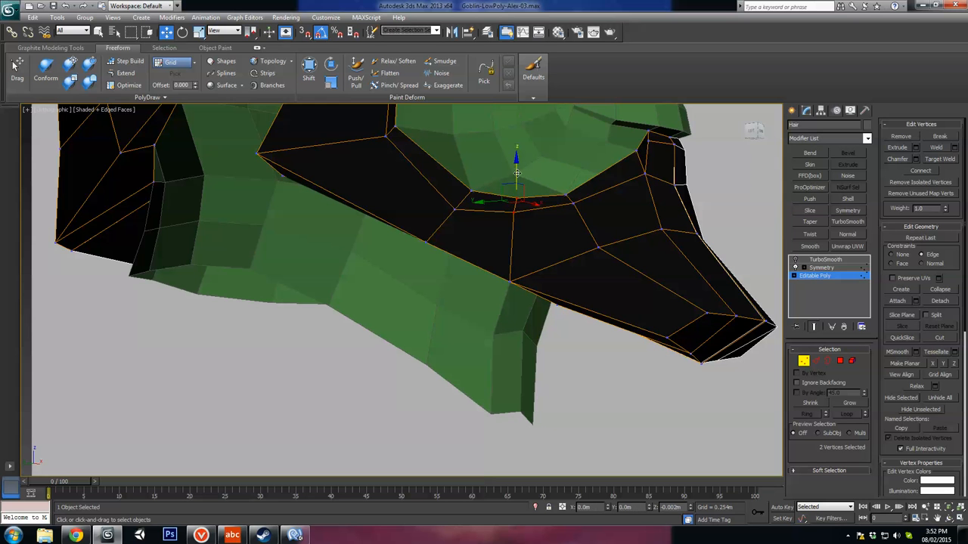
pyautogui.keyDown('alt'); pyautogui.moveTo(516, 176); pyautogui.dragTo(520, 201, button='middle'); pyautogui.keyUp('alt')
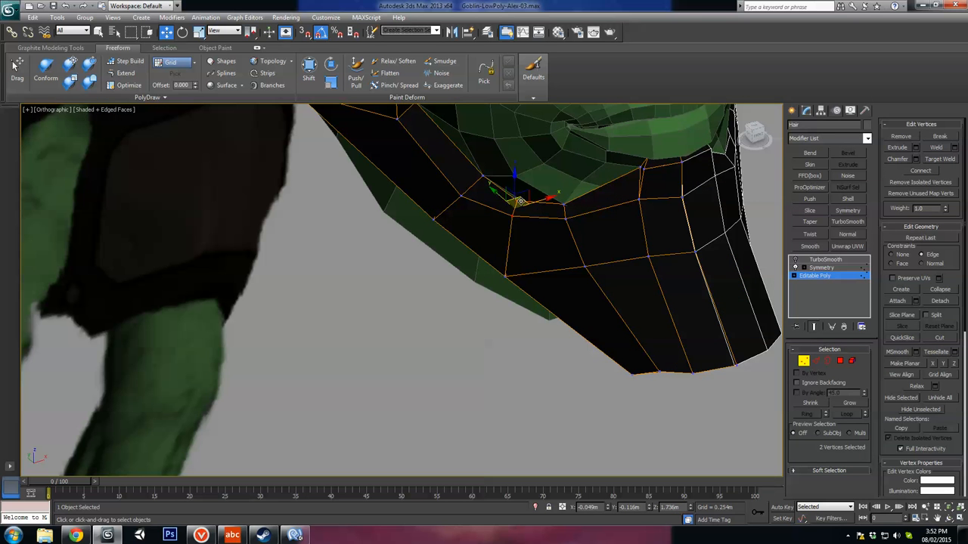
pyautogui.moveTo(534, 201)
pyautogui.mouseDown()
pyautogui.moveTo(543, 199)
pyautogui.moveTo(532, 199)
pyautogui.mouseUp()
pyautogui.keyDown('alt'); pyautogui.moveTo(594, 228); pyautogui.dragTo(560, 248, button='middle'); pyautogui.keyUp('alt')
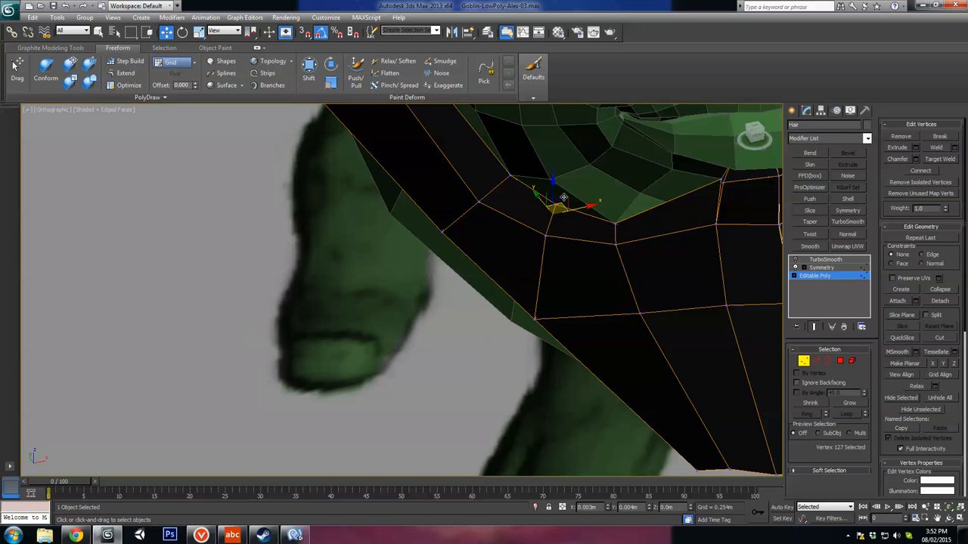
pyautogui.keyDown('alt'); pyautogui.moveTo(558, 211); pyautogui.dragTo(592, 168, button='middle'); pyautogui.keyUp('alt')
# Step: Adjust the vertex pairs along the upper jaw edge of the beard so they follow the cheek curve
pyautogui.scroll(-3, 587, 233)
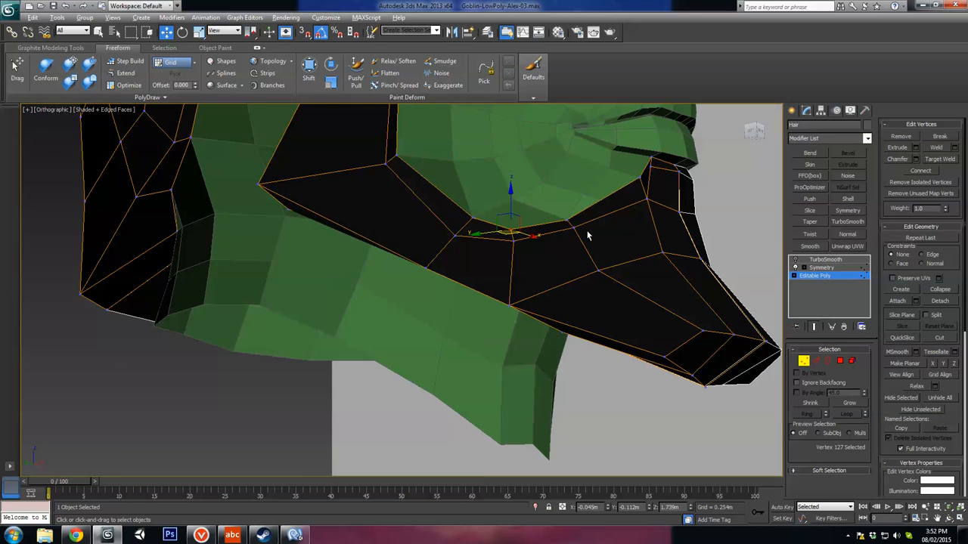
pyautogui.keyDown('alt'); pyautogui.moveTo(587, 233); pyautogui.dragTo(433, 185, button='middle'); pyautogui.keyUp('alt')
pyautogui.keyDown('alt'); pyautogui.moveTo(603, 214); pyautogui.dragTo(546, 231, button='middle'); pyautogui.keyUp('alt')
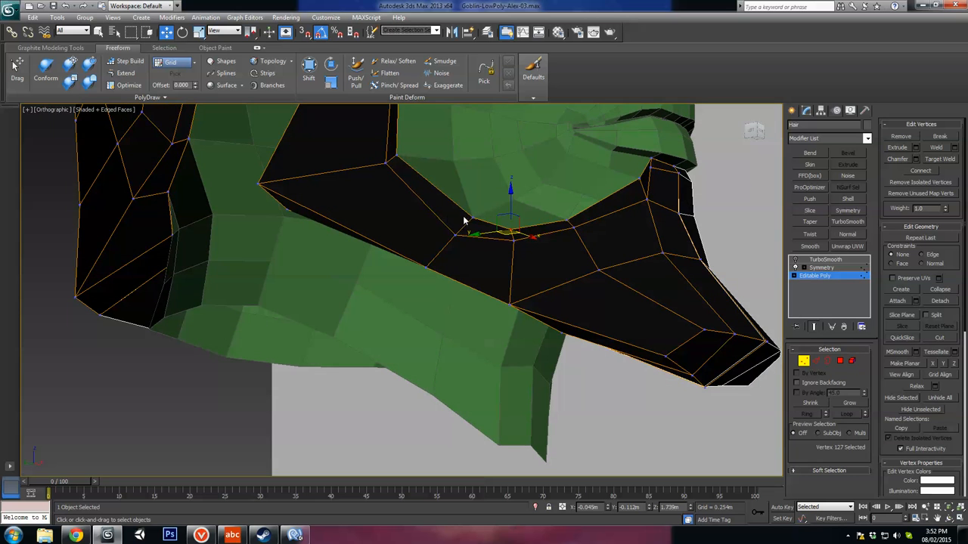
pyautogui.keyDown('ctrl'); pyautogui.moveTo(472, 215); pyautogui.dragTo(446, 242); pyautogui.keyUp('ctrl')
pyautogui.keyDown('alt'); pyautogui.moveTo(495, 220); pyautogui.dragTo(506, 244, button='middle'); pyautogui.keyUp('alt')
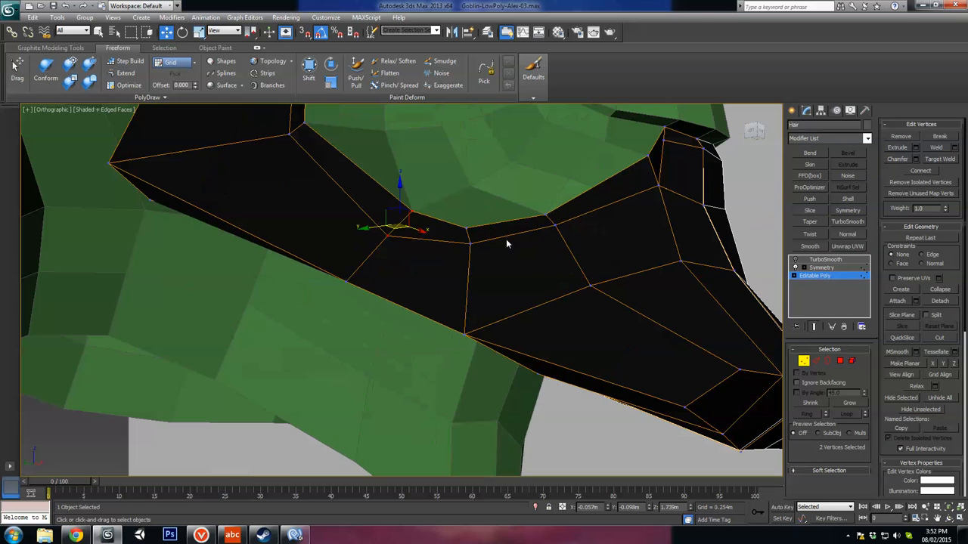
pyautogui.keyDown('alt'); pyautogui.moveTo(574, 236); pyautogui.dragTo(465, 270, button='middle'); pyautogui.keyUp('alt')
# Step: Hide the head and remove the surplus diagonal edge on the underside of the jaw beard
pyautogui.rightClick(545, 321)
pyautogui.click(589, 275)
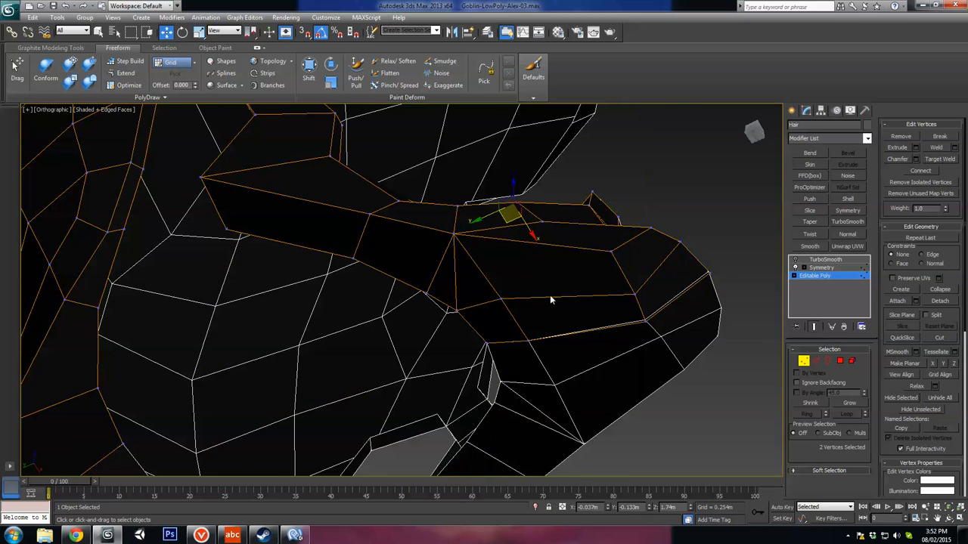
pyautogui.moveTo(550, 297)
pyautogui.keyDown('alt'); pyautogui.mouseDown(button='middle')
pyautogui.moveTo(527, 272)
pyautogui.moveTo(559, 310)
pyautogui.mouseUp(button='middle'); pyautogui.keyUp('alt')
pyautogui.click(816, 361)
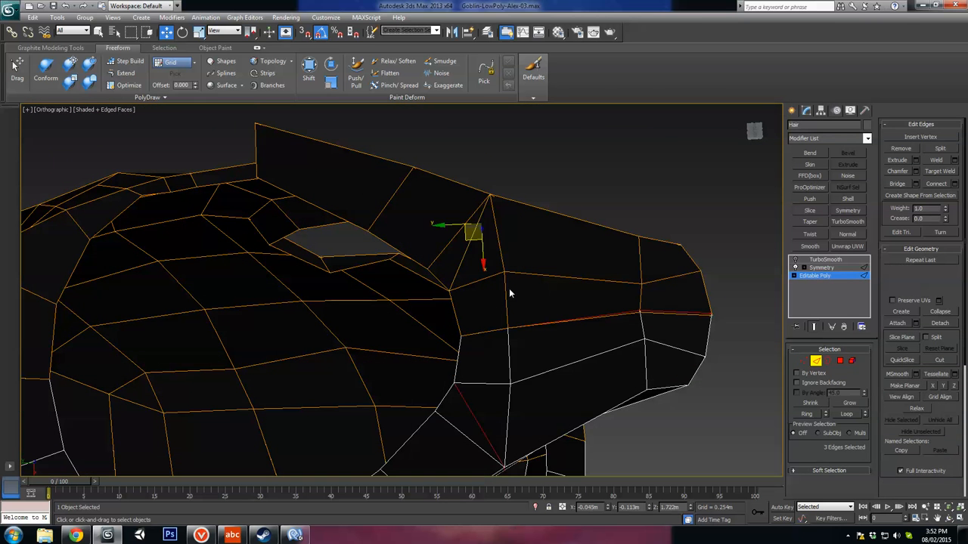
pyautogui.click(462, 257)
pyautogui.press('BackSpace')
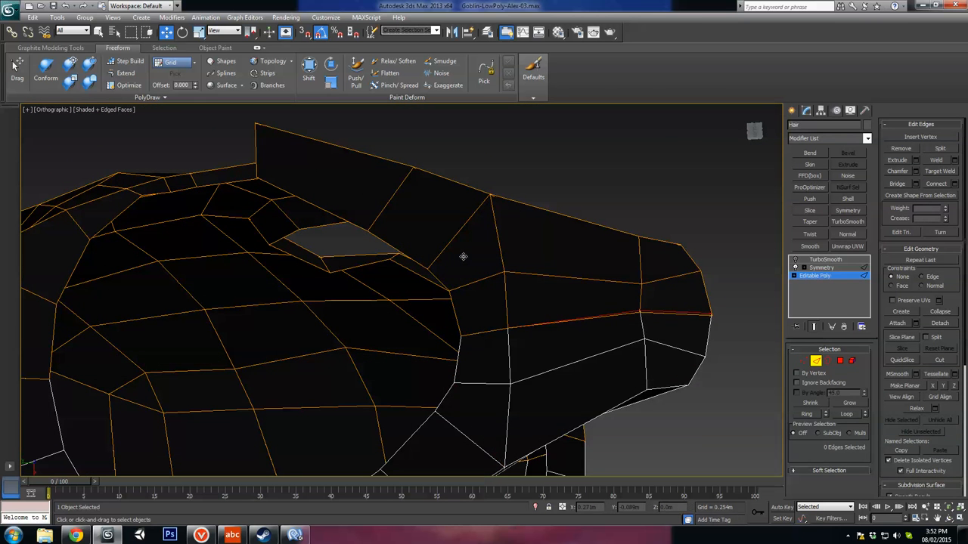
pyautogui.click(452, 244)
pyautogui.keyDown('alt'); pyautogui.moveTo(450, 242); pyautogui.dragTo(582, 306, button='middle'); pyautogui.keyUp('alt')
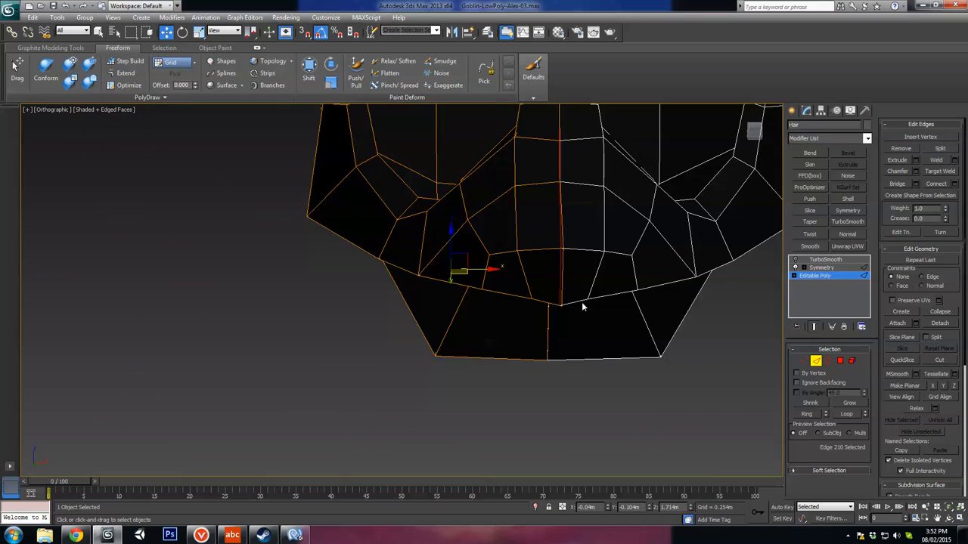
# Step: Select the end polygon at the tip of the chin beard and adjust its position
pyautogui.click(840, 361)
pyautogui.click(543, 276)
pyautogui.keyDown('alt'); pyautogui.moveTo(543, 277); pyautogui.dragTo(568, 292, button='middle'); pyautogui.keyUp('alt')
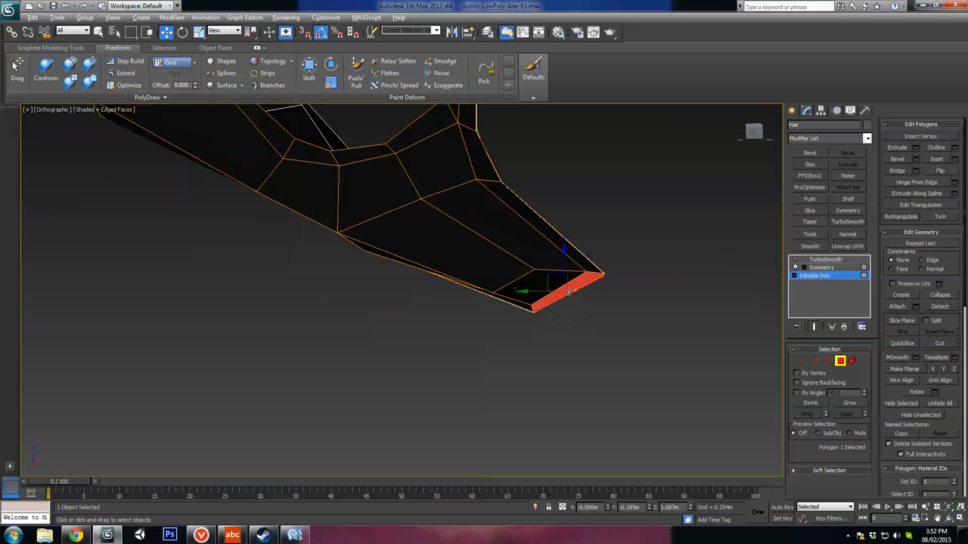
pyautogui.moveTo(555, 278); pyautogui.dragTo(549, 290)
pyautogui.keyDown('alt'); pyautogui.moveTo(552, 290); pyautogui.dragTo(497, 320, button='middle'); pyautogui.keyUp('alt')
# Step: Reposition the corner and centre vertices at the beard tip to round off its end
pyautogui.press('1')
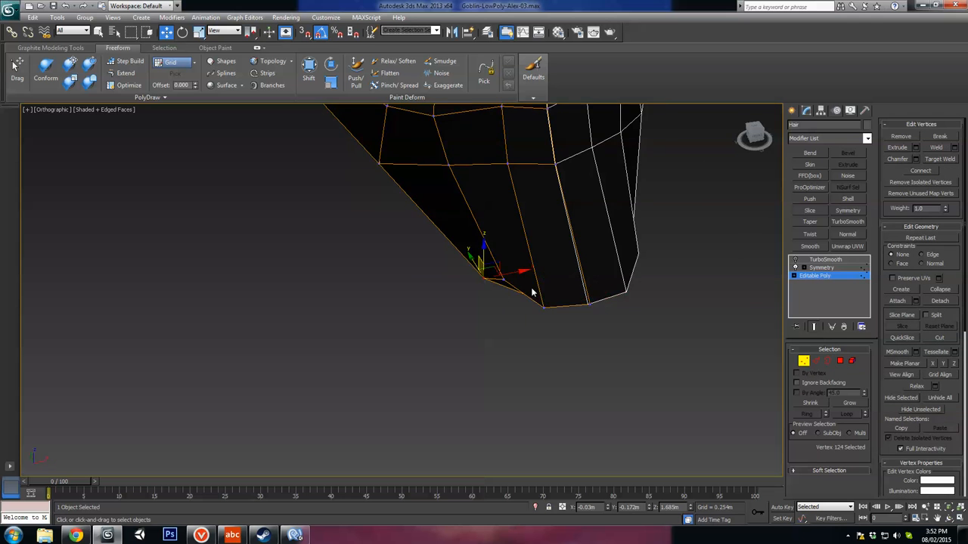
pyautogui.keyDown('alt'); pyautogui.moveTo(495, 265); pyautogui.dragTo(452, 308, button='middle'); pyautogui.keyUp('alt')
pyautogui.moveTo(453, 308)
pyautogui.mouseDown()
pyautogui.moveTo(431, 320)
pyautogui.moveTo(440, 320)
pyautogui.mouseUp()
pyautogui.keyDown('alt'); pyautogui.moveTo(512, 320); pyautogui.dragTo(517, 318, button='middle'); pyautogui.keyUp('alt')
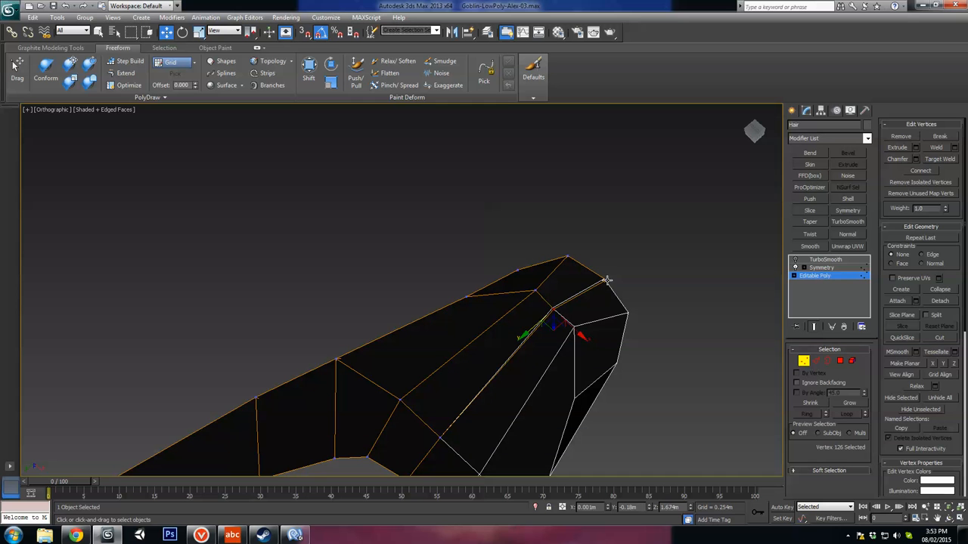
pyautogui.moveTo(554, 316); pyautogui.dragTo(559, 313)
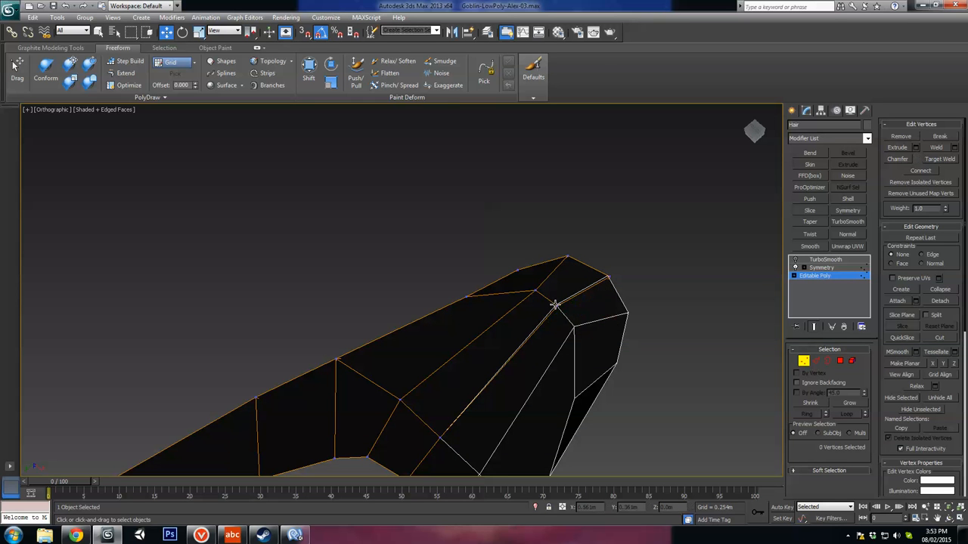
pyautogui.click(554, 305)
pyautogui.keyDown('alt'); pyautogui.moveTo(537, 326); pyautogui.dragTo(750, 402, button='middle'); pyautogui.keyUp('alt')
# Step: Turn on the TurboSmooth result for the hair and bring the hidden head back into view
pyautogui.click(826, 260)
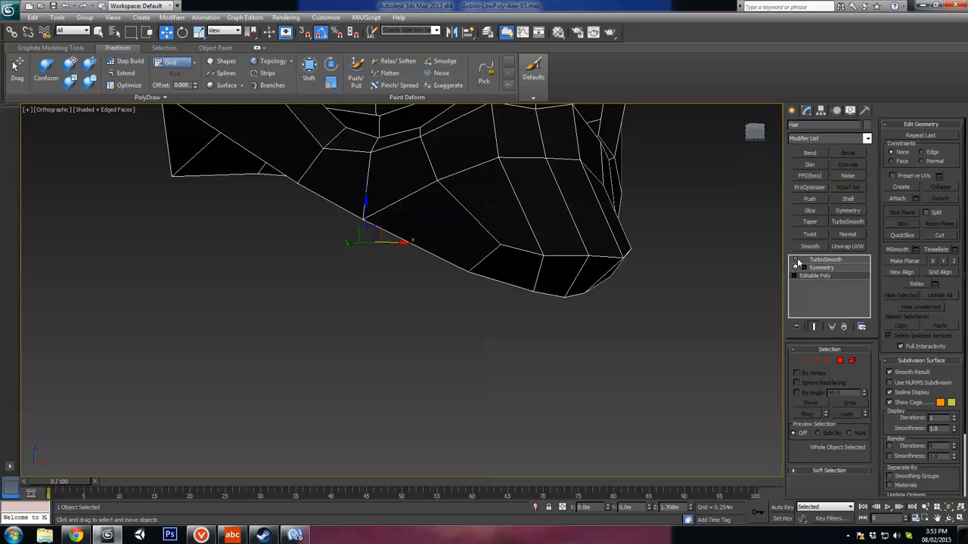
pyautogui.click(795, 260)
pyautogui.rightClick(579, 306)
pyautogui.click(587, 274)
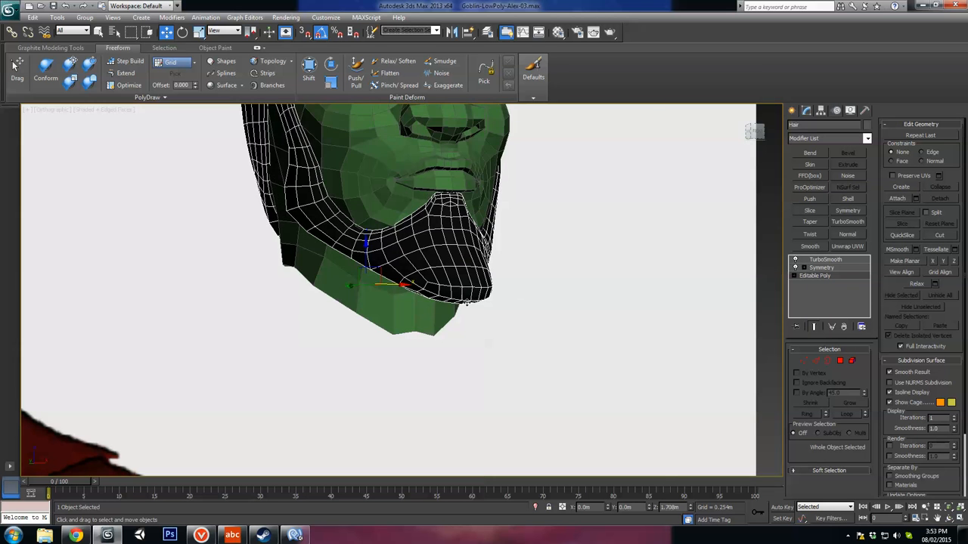
# Step: Adjust the centre vertices of the beard below the lower lip so both mirrored halves meet at the centre line
pyautogui.keyDown('alt'); pyautogui.moveTo(467, 303); pyautogui.dragTo(440, 308, button='middle'); pyautogui.keyUp('alt')
pyautogui.moveTo(488, 239); pyautogui.dragTo(564, 304, button='middle')
pyautogui.scroll(3, 565, 304)
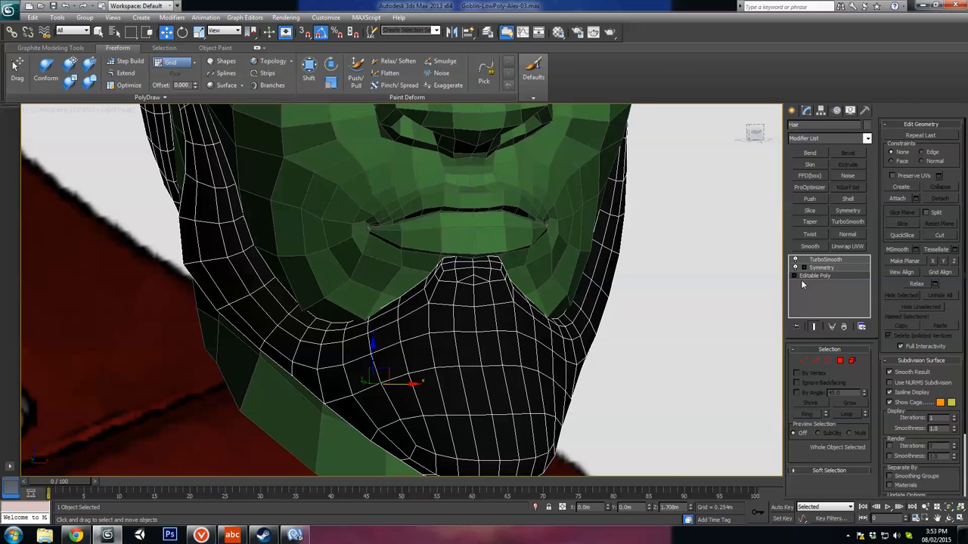
pyautogui.scroll(2, 492, 312)
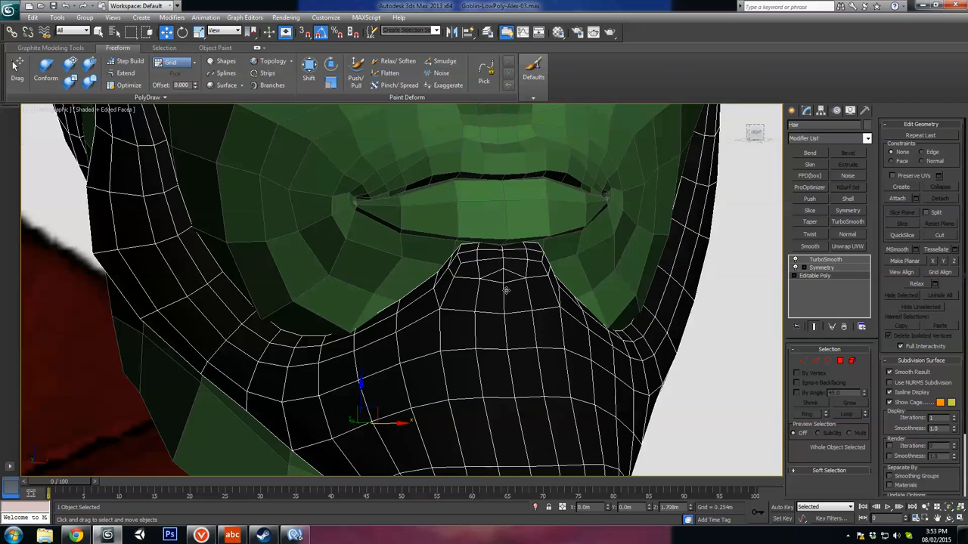
pyautogui.keyDown('alt'); pyautogui.moveTo(607, 285); pyautogui.dragTo(602, 292, button='middle'); pyautogui.keyUp('alt')
pyautogui.scroll(4, 687, 296)
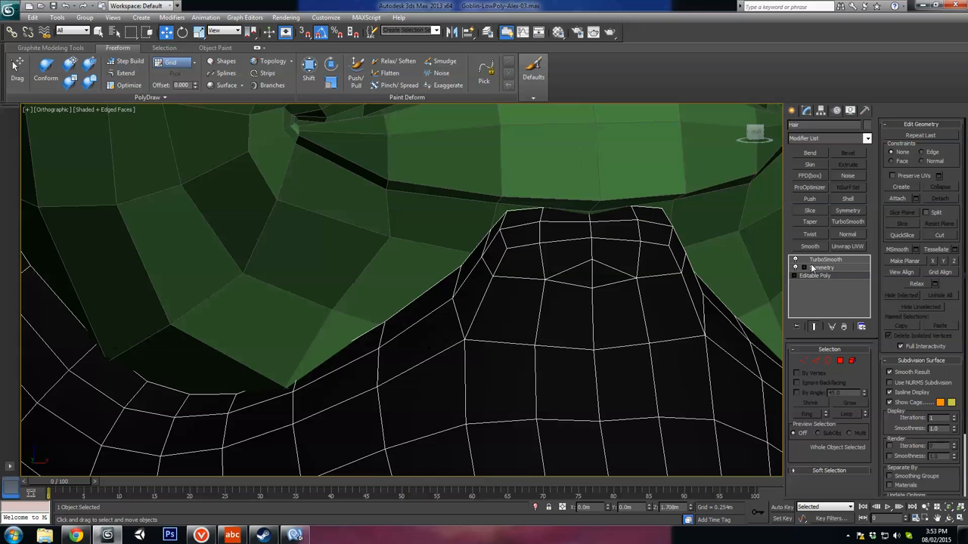
pyautogui.click(804, 362)
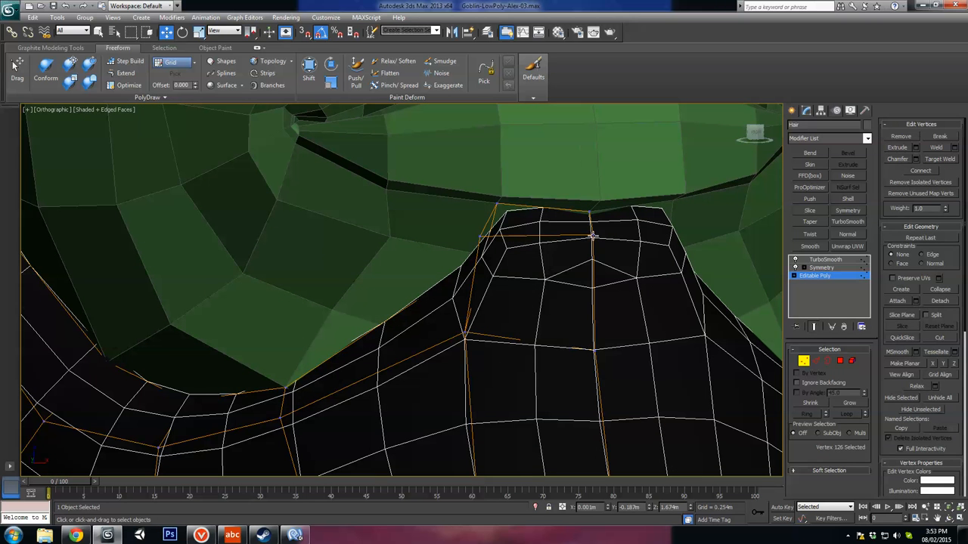
pyautogui.moveTo(619, 238); pyautogui.dragTo(619, 216)
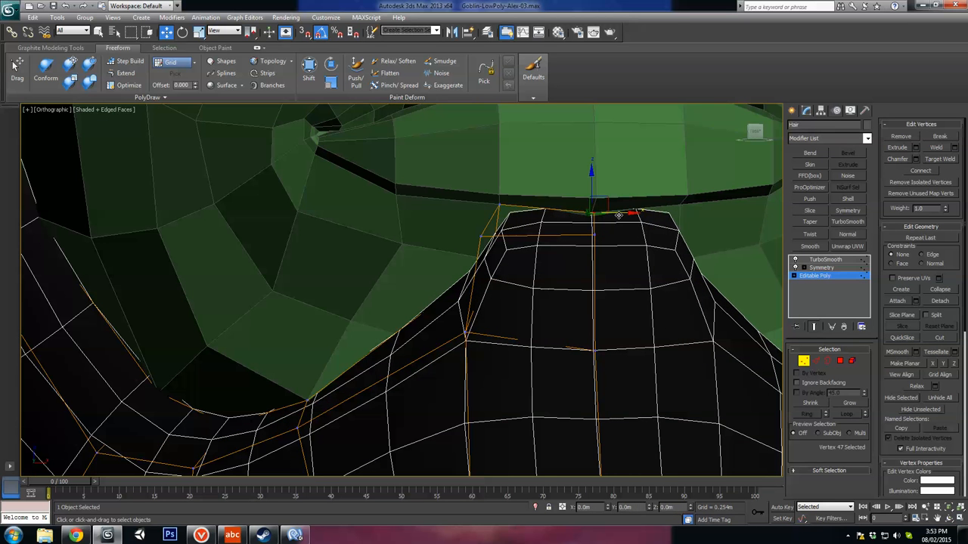
pyautogui.keyDown('alt'); pyautogui.moveTo(618, 216); pyautogui.dragTo(511, 237, button='middle'); pyautogui.keyUp('alt')
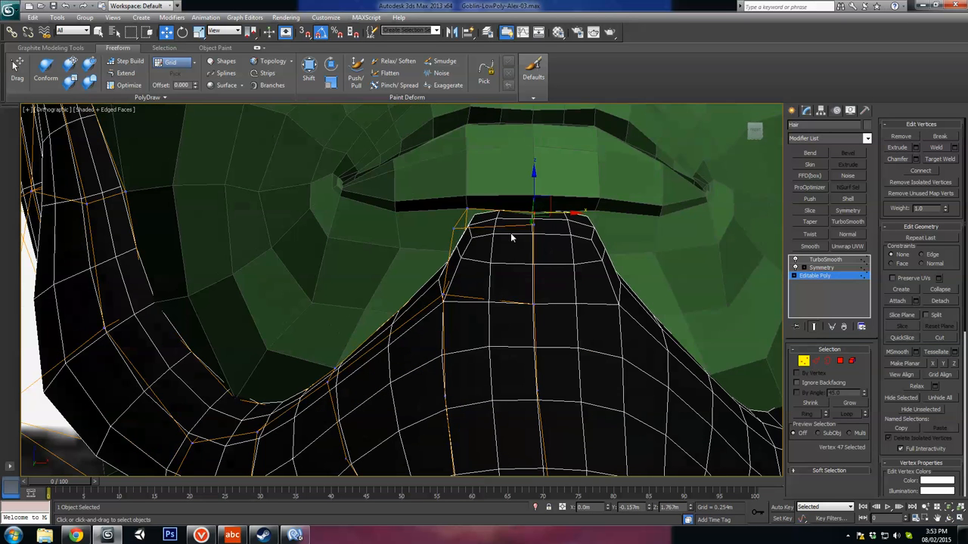
# Step: Reposition the corner and side vertices of the beard's narrow upper end below the lower lip
pyautogui.click(467, 208)
pyautogui.moveTo(501, 220); pyautogui.dragTo(482, 206)
pyautogui.moveTo(495, 240)
pyautogui.keyDown('alt'); pyautogui.mouseDown(button='middle')
pyautogui.moveTo(591, 269)
pyautogui.moveTo(531, 267)
pyautogui.moveTo(464, 296)
pyautogui.moveTo(486, 313)
pyautogui.moveTo(458, 244)
pyautogui.moveTo(520, 252)
pyautogui.moveTo(481, 249)
pyautogui.mouseUp(button='middle'); pyautogui.keyUp('alt')
pyautogui.click(445, 298)
pyautogui.keyDown('ctrl'); pyautogui.click(477, 198); pyautogui.keyUp('ctrl')
pyautogui.moveTo(477, 198); pyautogui.dragTo(476, 209)
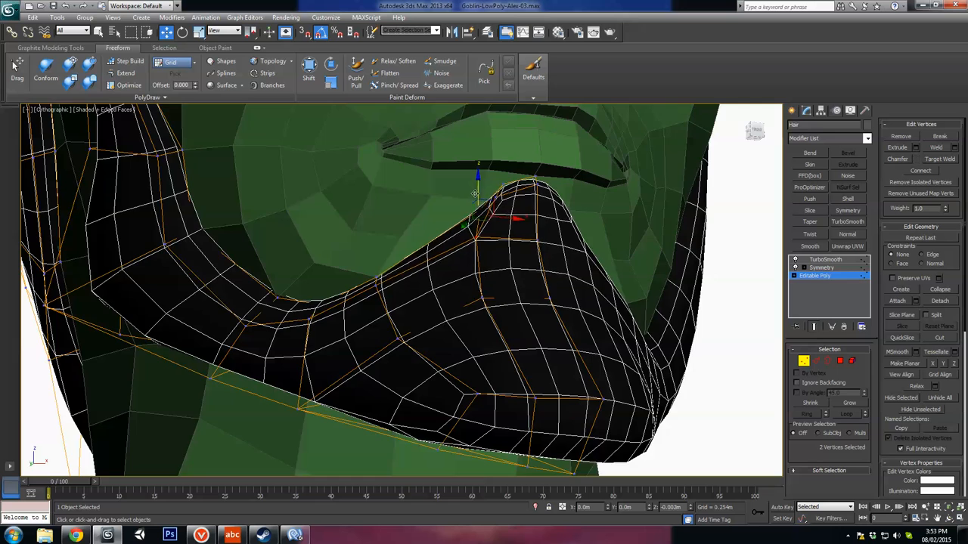
# Step: Shift the side vertex of the beard's upper edge to fit the chin and leave vertex editing
pyautogui.moveTo(484, 217)
pyautogui.keyDown('alt'); pyautogui.mouseDown(button='middle')
pyautogui.moveTo(477, 231)
pyautogui.moveTo(473, 210)
pyautogui.mouseUp(button='middle'); pyautogui.keyUp('alt')
pyautogui.click(468, 197)
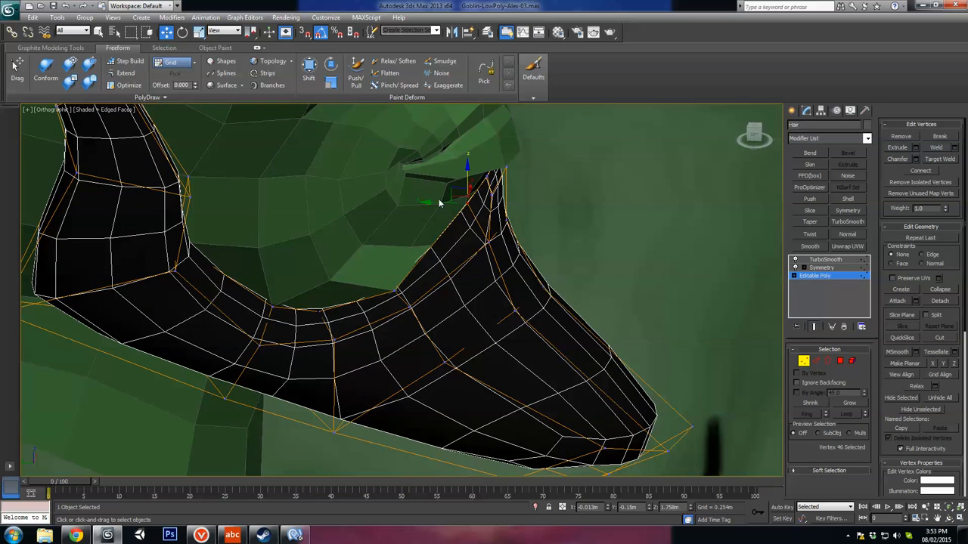
pyautogui.moveTo(437, 204); pyautogui.dragTo(435, 205)
pyautogui.keyDown('alt'); pyautogui.moveTo(460, 218); pyautogui.dragTo(484, 268, button='middle'); pyautogui.keyUp('alt')
pyautogui.click(806, 359)
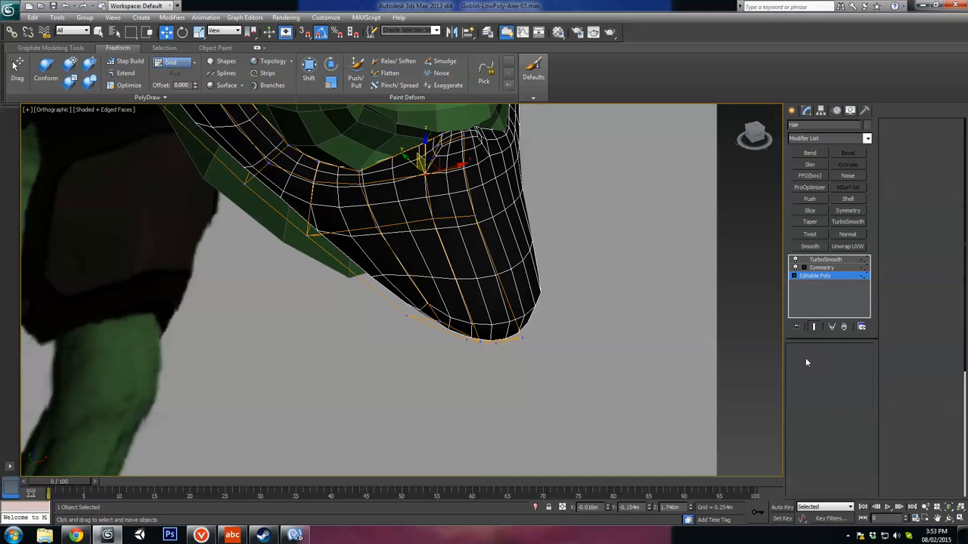
# Step: Turn off the smoothed preview and connect the lengthwise edges of the chin beard with a new loop across its middle
pyautogui.scroll(-3, 534, 293)
pyautogui.keyDown('alt'); pyautogui.moveTo(534, 294); pyautogui.dragTo(346, 220, button='middle'); pyautogui.keyUp('alt')
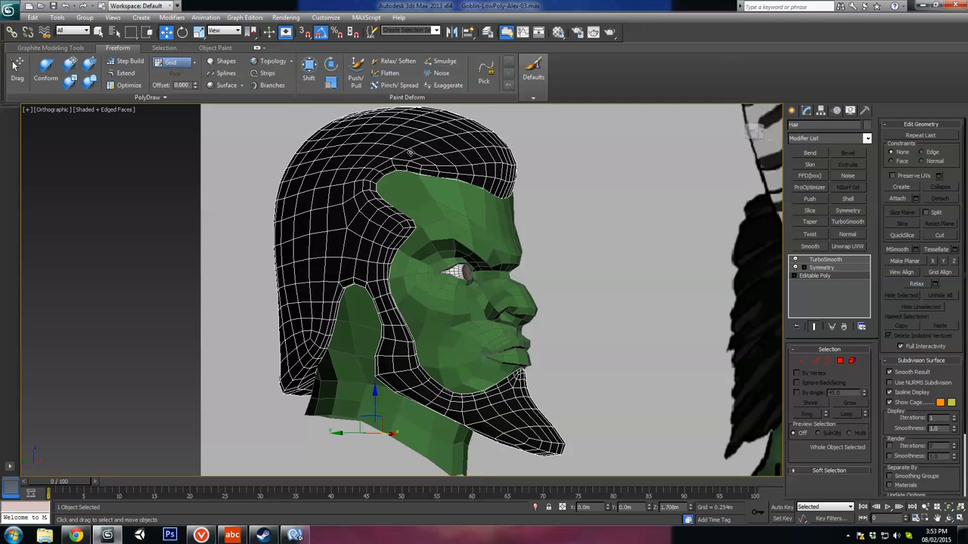
pyautogui.moveTo(322, 253)
pyautogui.keyDown('alt'); pyautogui.mouseDown(button='middle')
pyautogui.moveTo(342, 243)
pyautogui.moveTo(336, 255)
pyautogui.mouseUp(button='middle'); pyautogui.keyUp('alt')
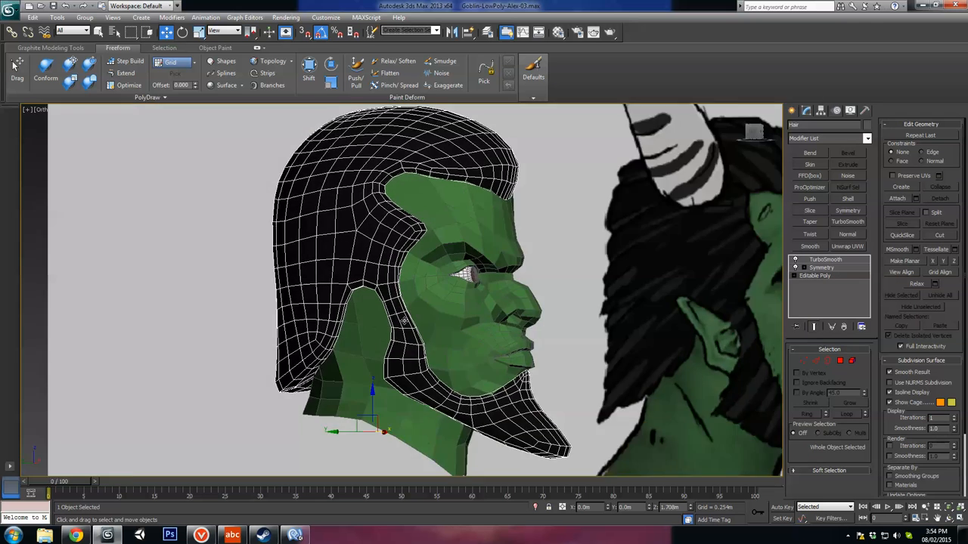
pyautogui.moveTo(422, 380); pyautogui.dragTo(332, 293, button='middle')
pyautogui.scroll(3, 413, 342)
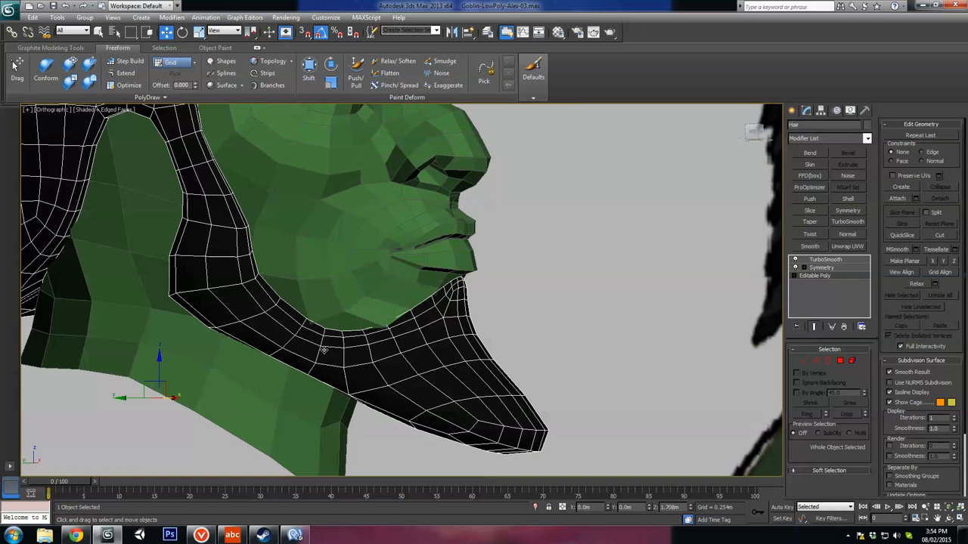
pyautogui.keyDown('alt'); pyautogui.moveTo(324, 350); pyautogui.dragTo(406, 355, button='middle'); pyautogui.keyUp('alt')
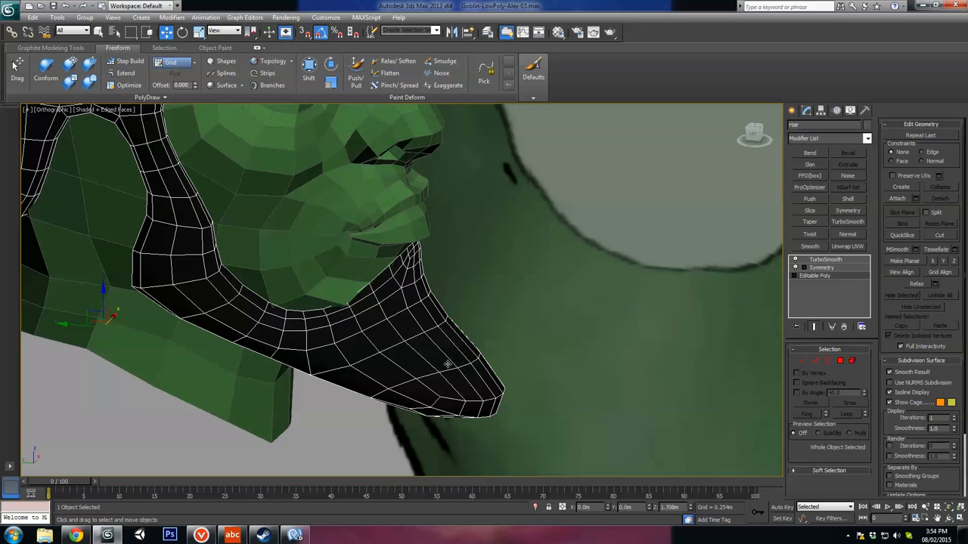
pyautogui.click(817, 361)
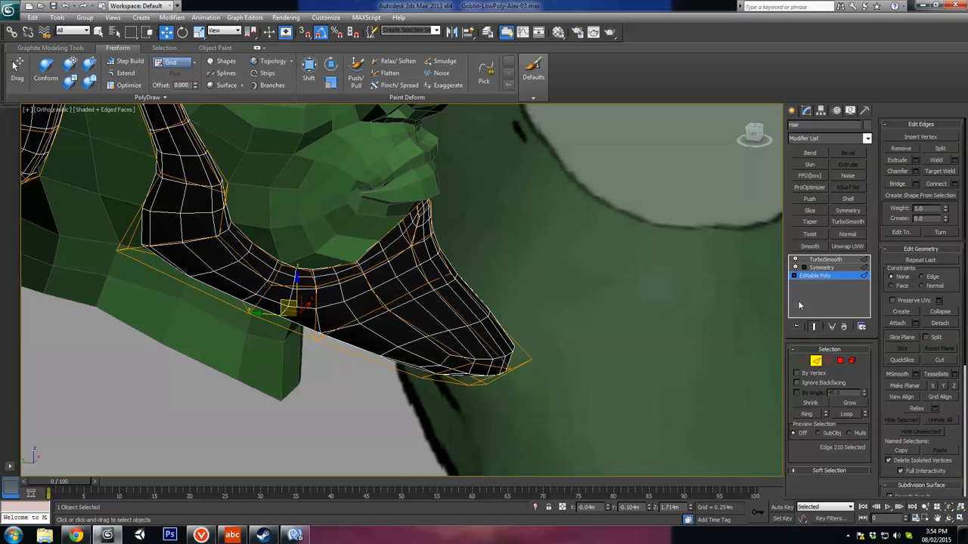
pyautogui.keyDown('alt'); pyautogui.moveTo(476, 382); pyautogui.dragTo(479, 345, button='middle'); pyautogui.keyUp('alt')
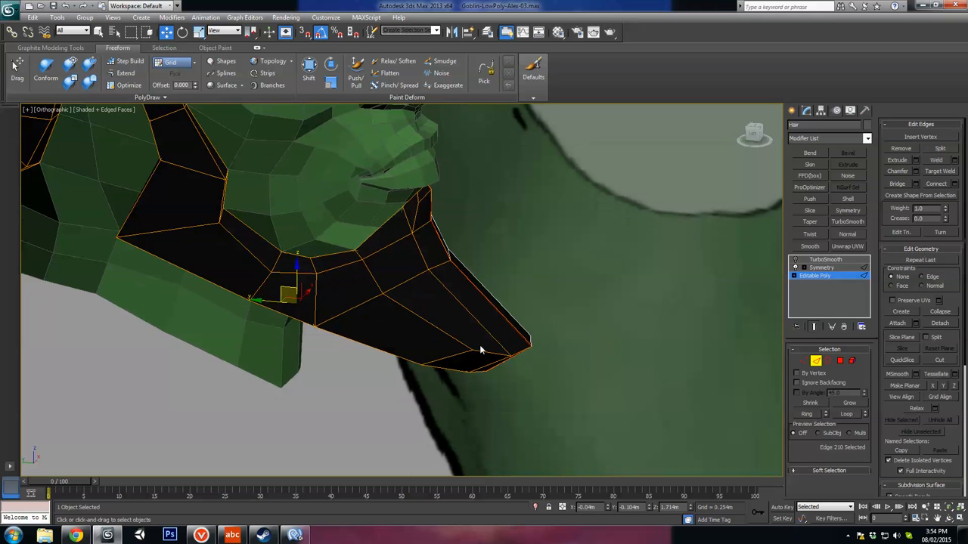
pyautogui.click(428, 324)
pyautogui.keyDown('alt'); pyautogui.moveTo(427, 324); pyautogui.dragTo(378, 357, button='middle'); pyautogui.keyUp('alt')
pyautogui.moveTo(382, 333); pyautogui.dragTo(416, 362)
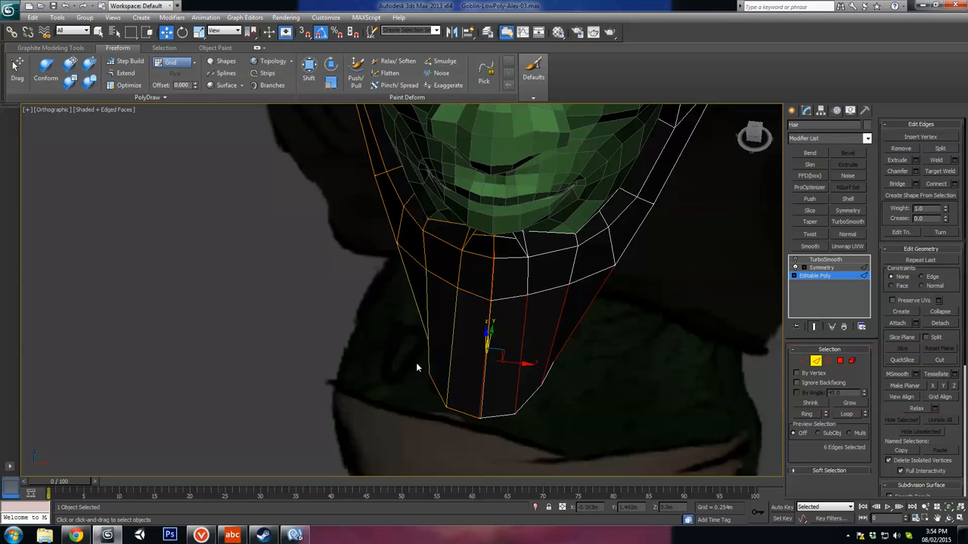
pyautogui.keyDown('alt'); pyautogui.moveTo(416, 362); pyautogui.dragTo(472, 348, button='middle'); pyautogui.keyUp('alt')
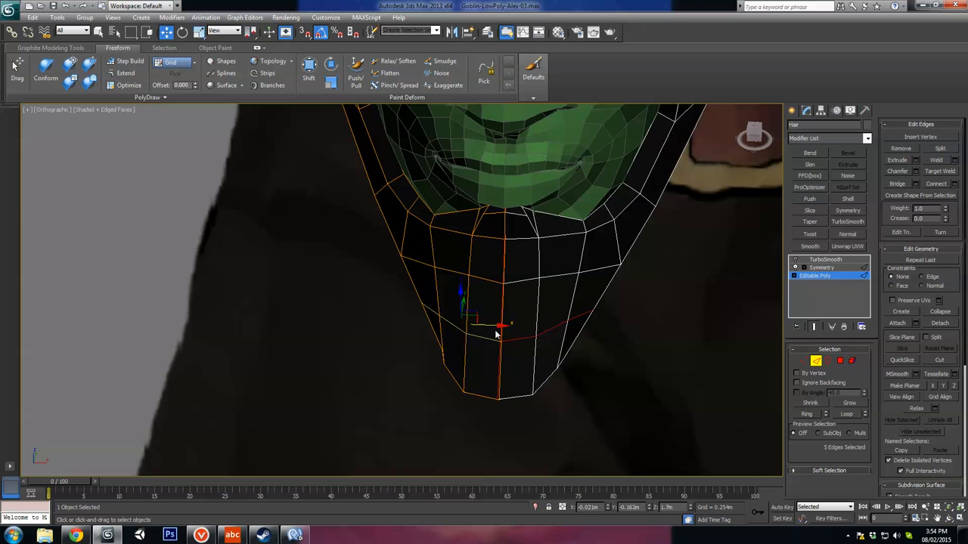
pyautogui.press('r')
pyautogui.moveTo(499, 325); pyautogui.dragTo(496, 328)
pyautogui.hotkey('ctrl', 'z')
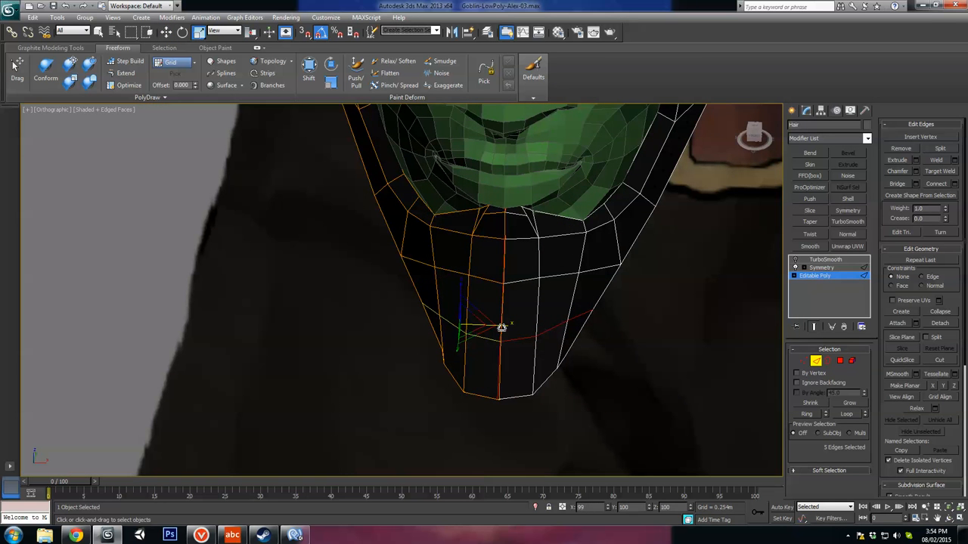
# Step: Inspect the outer jaw vertices of the beard and compare its side profile with the reference drawing
pyautogui.press('w')
pyautogui.moveTo(501, 329)
pyautogui.keyDown('alt'); pyautogui.mouseDown(button='middle')
pyautogui.moveTo(529, 326)
pyautogui.moveTo(507, 343)
pyautogui.mouseUp(button='middle'); pyautogui.keyUp('alt')
pyautogui.press('1')
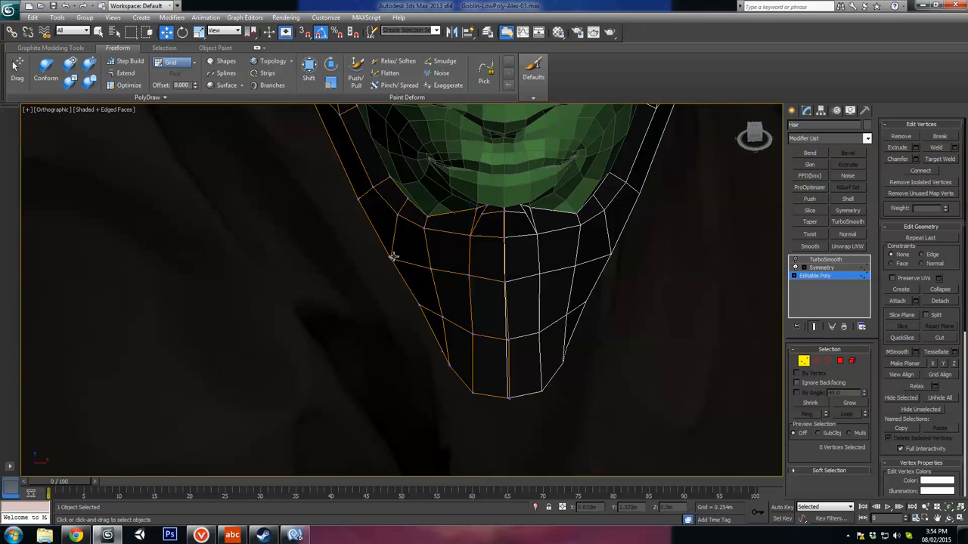
pyautogui.click(389, 258)
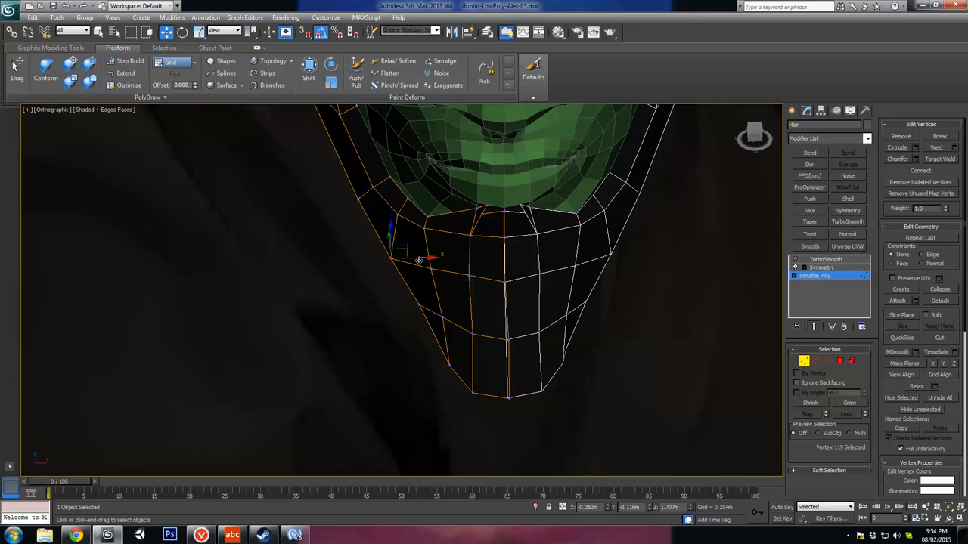
pyautogui.click(373, 194)
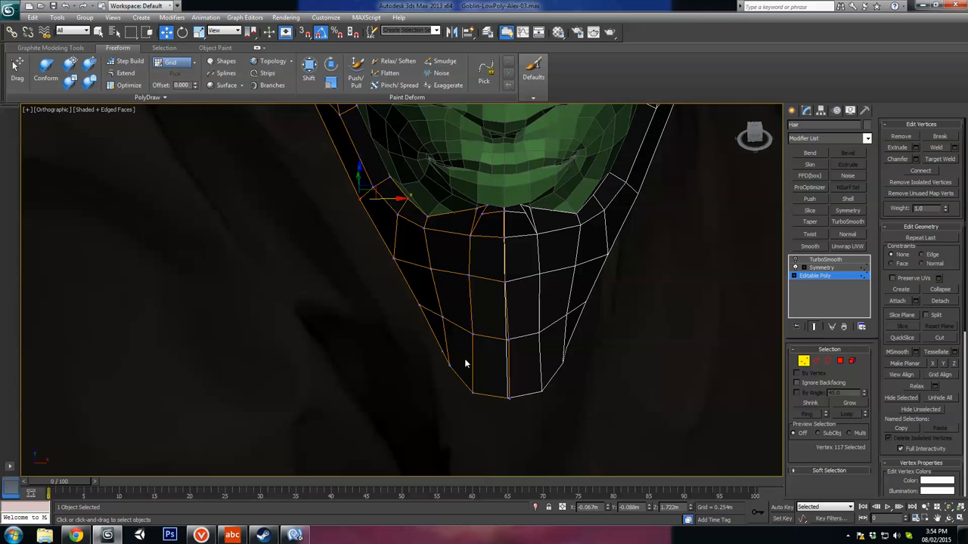
pyautogui.keyDown('alt'); pyautogui.moveTo(465, 363); pyautogui.dragTo(664, 348, button='middle'); pyautogui.keyUp('alt')
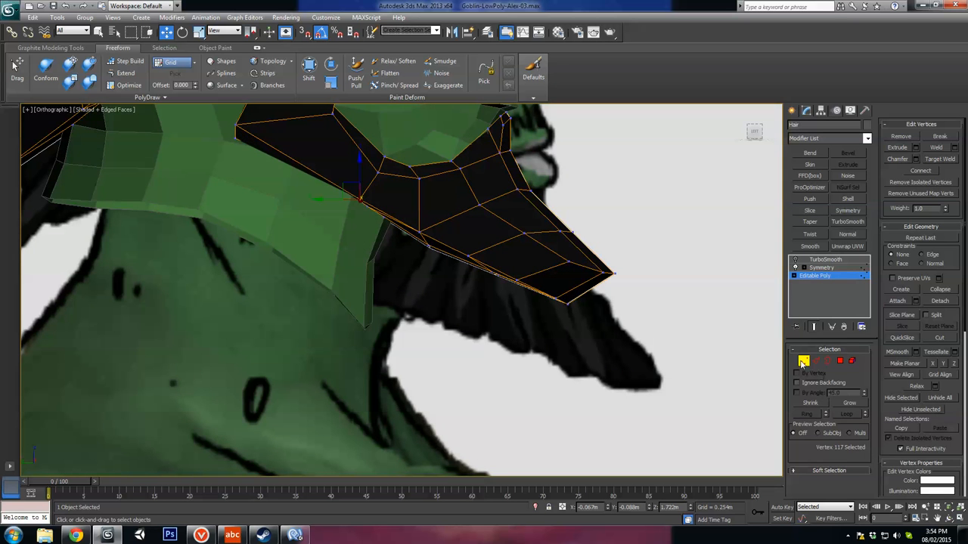
# Step: Leave vertex editing on the hair, then select the head and turn on its TurboSmooth preview
pyautogui.click(802, 362)
pyautogui.scroll(-5, 480, 334)
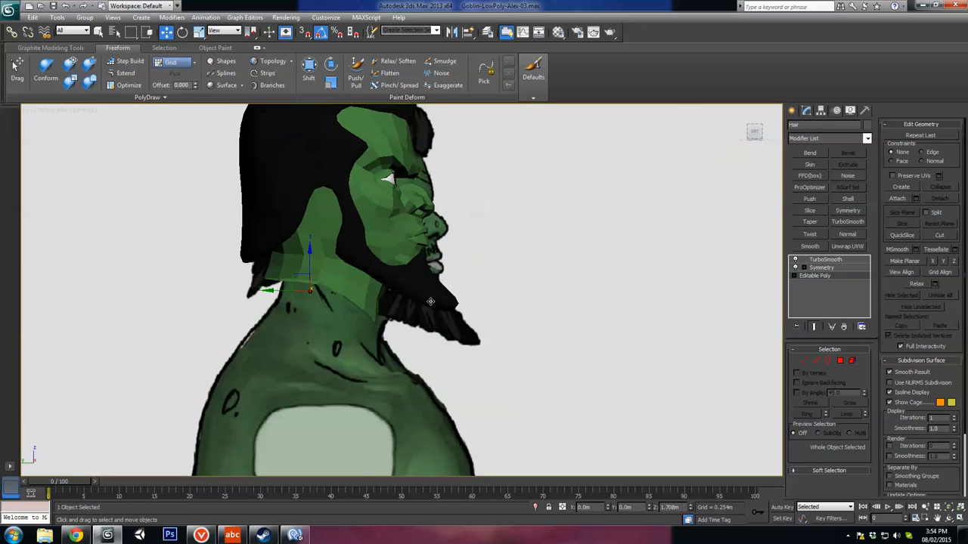
pyautogui.keyDown('alt'); pyautogui.moveTo(403, 262); pyautogui.dragTo(234, 261, button='middle'); pyautogui.keyUp('alt')
pyautogui.moveTo(371, 230); pyautogui.dragTo(396, 307, button='middle')
pyautogui.scroll(3, 396, 307)
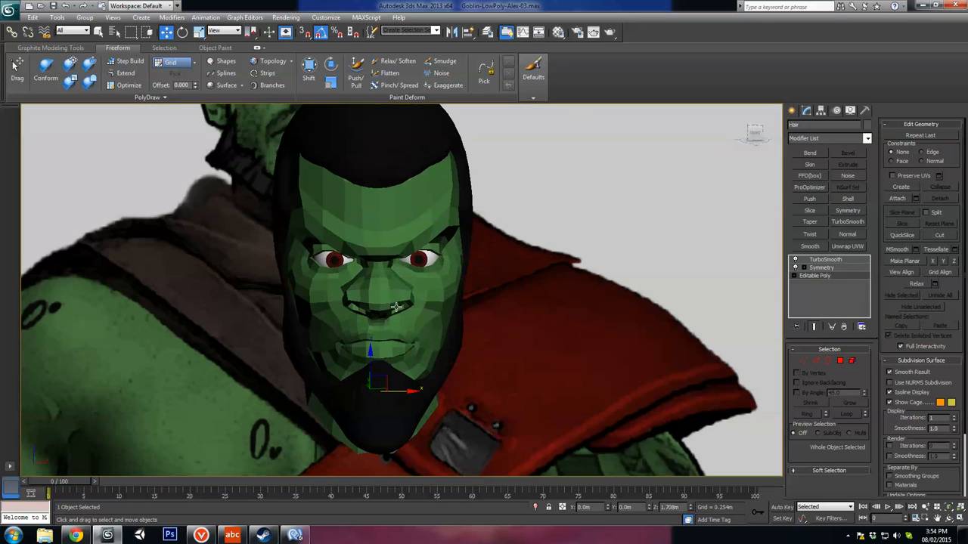
pyautogui.click(394, 210)
pyautogui.click(796, 260)
pyautogui.keyDown('alt'); pyautogui.moveTo(465, 321); pyautogui.dragTo(503, 351, button='middle'); pyautogui.keyUp('alt')
pyautogui.scroll(-5, 484, 306)
pyautogui.scroll(5, 400, 333)
pyautogui.scroll(-4, 426, 334)
pyautogui.scroll(5, 423, 336)
pyautogui.keyDown('alt'); pyautogui.moveTo(354, 364); pyautogui.dragTo(441, 327, button='middle'); pyautogui.keyUp('alt')
pyautogui.click(813, 277)
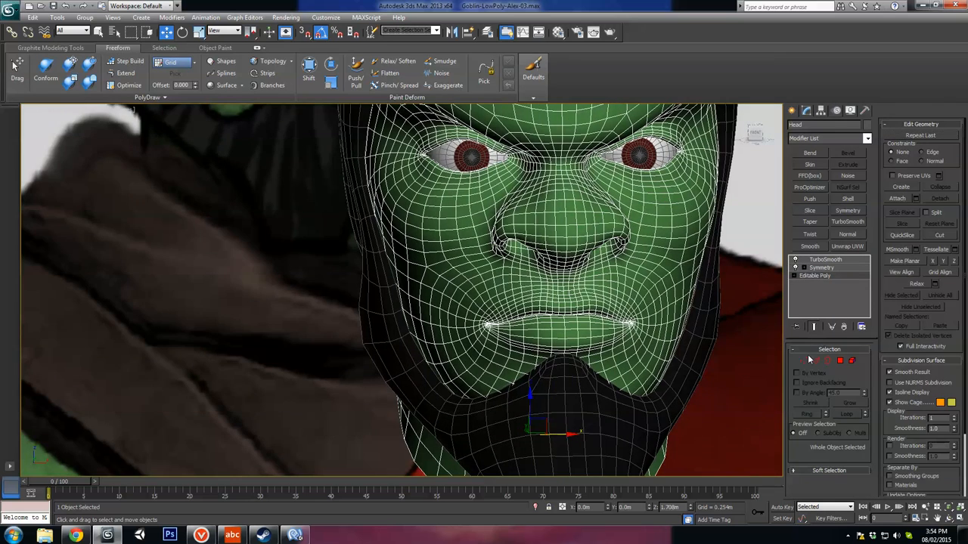
pyautogui.click(804, 361)
pyautogui.scroll(5, 565, 367)
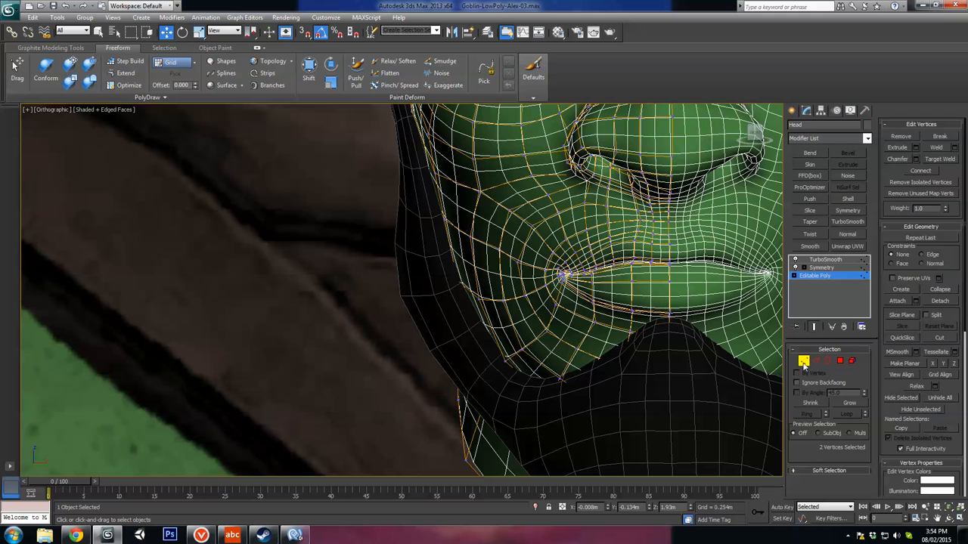
# Step: Adjust the hair mesh's upper beard-edge vertices along the jaw and below the mouth to fit the smoothed head
pyautogui.click(575, 387)
pyautogui.click(815, 276)
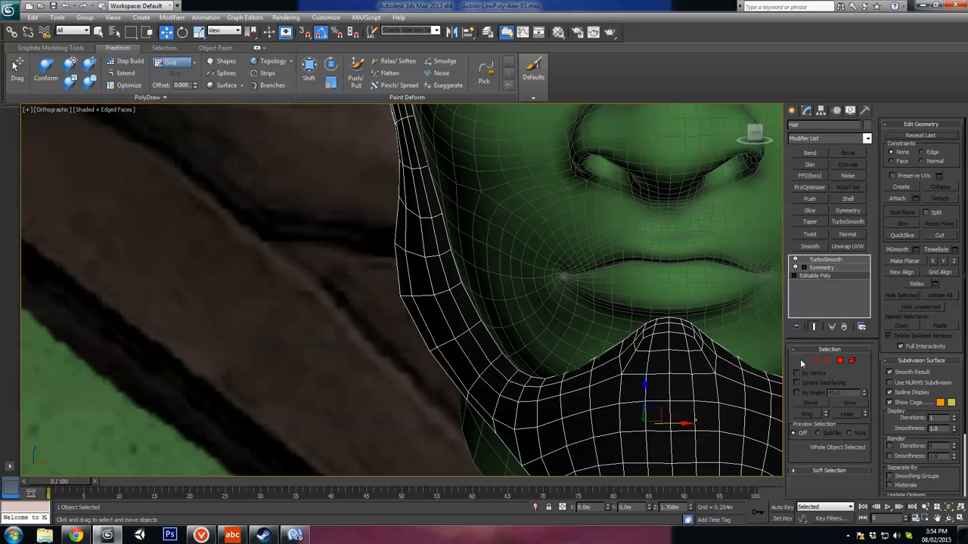
pyautogui.click(803, 360)
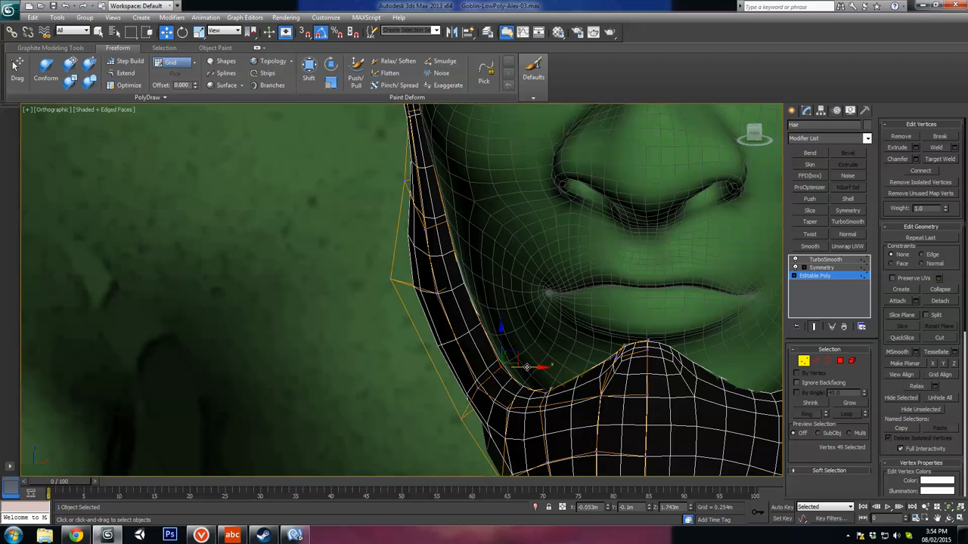
pyautogui.press('F3')
pyautogui.press('F3')
pyautogui.moveTo(527, 367); pyautogui.dragTo(534, 367)
pyautogui.moveTo(535, 368)
pyautogui.keyDown('alt'); pyautogui.mouseDown(button='middle')
pyautogui.moveTo(571, 406)
pyautogui.moveTo(581, 376)
pyautogui.mouseUp(button='middle'); pyautogui.keyUp('alt')
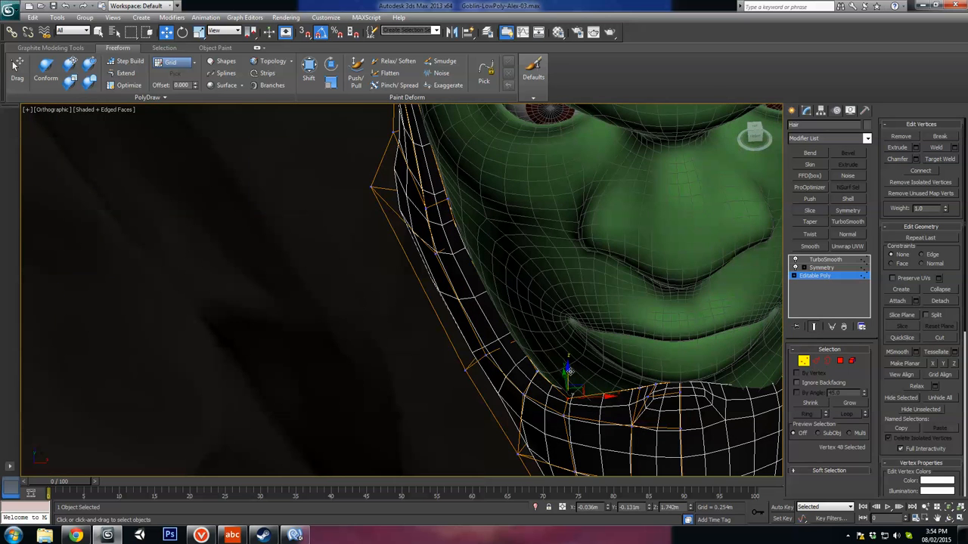
pyautogui.moveTo(568, 370); pyautogui.dragTo(569, 367)
pyautogui.keyDown('alt'); pyautogui.moveTo(568, 367); pyautogui.dragTo(639, 345, button='middle'); pyautogui.keyUp('alt')
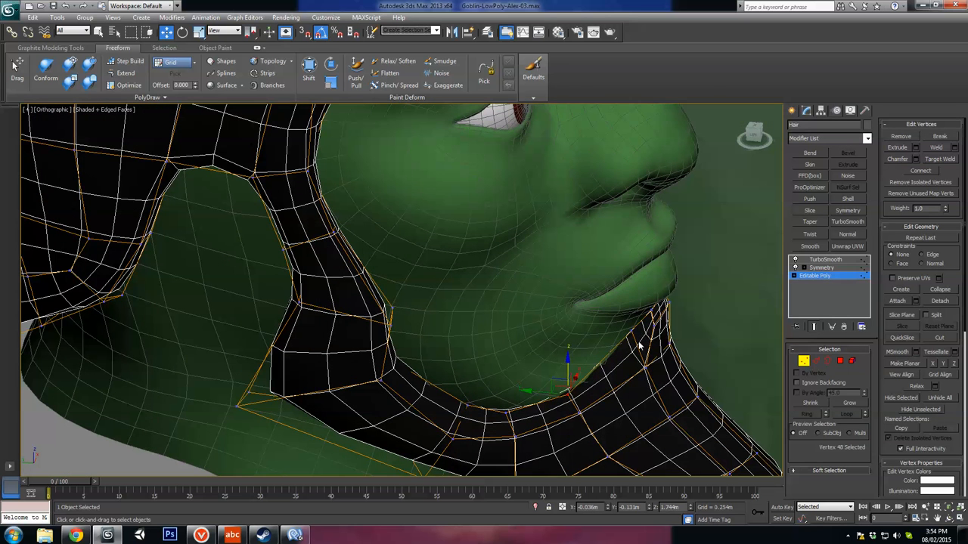
pyautogui.moveTo(606, 331); pyautogui.dragTo(601, 333)
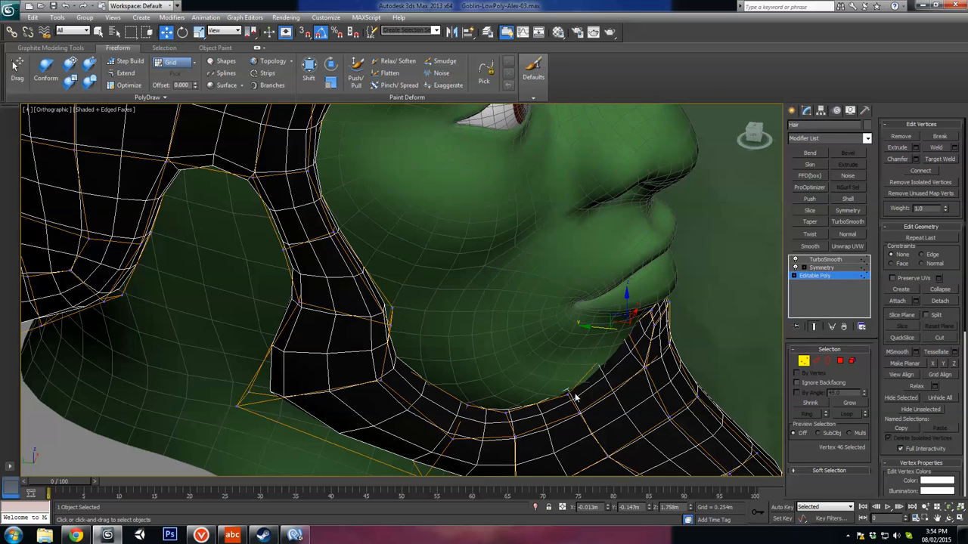
# Step: Shift the sideburn's inner-edge vertices along the cheek toward the smoothed face
pyautogui.keyDown('alt'); pyautogui.moveTo(546, 391); pyautogui.dragTo(441, 246, button='middle'); pyautogui.keyUp('alt')
pyautogui.click(429, 235)
pyautogui.moveTo(447, 232); pyautogui.dragTo(453, 232)
pyautogui.press('F3')
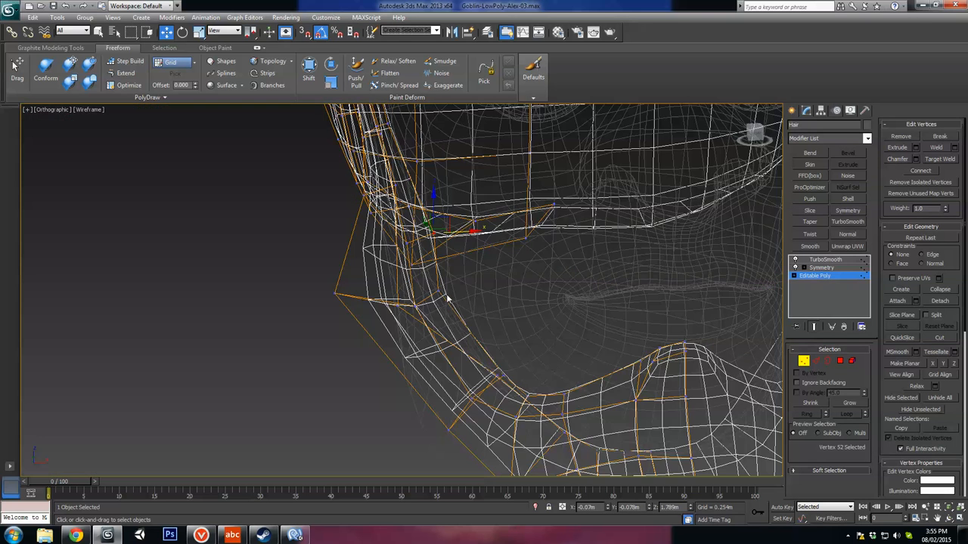
pyautogui.click(464, 290)
pyautogui.press('F3')
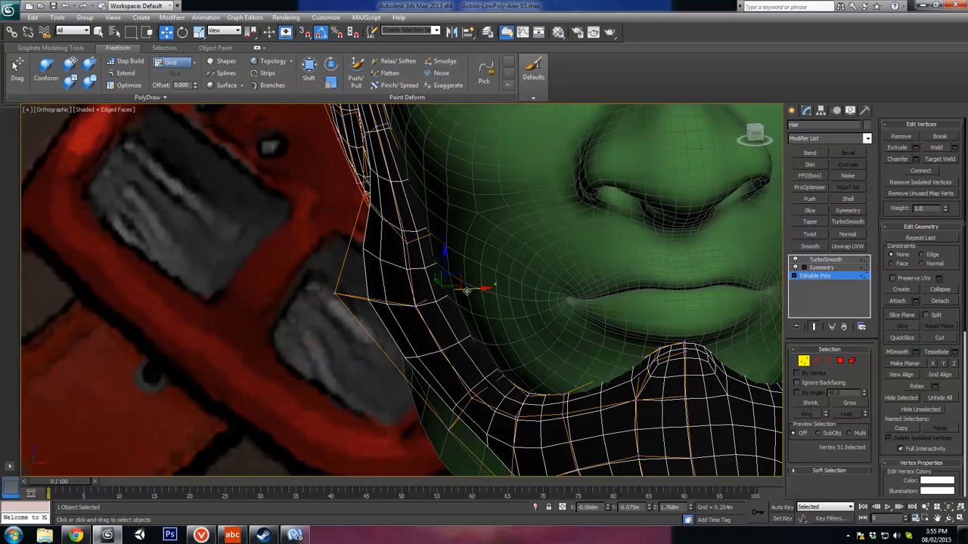
pyautogui.keyDown('alt'); pyautogui.moveTo(434, 280); pyautogui.dragTo(411, 262, button='middle'); pyautogui.keyUp('alt')
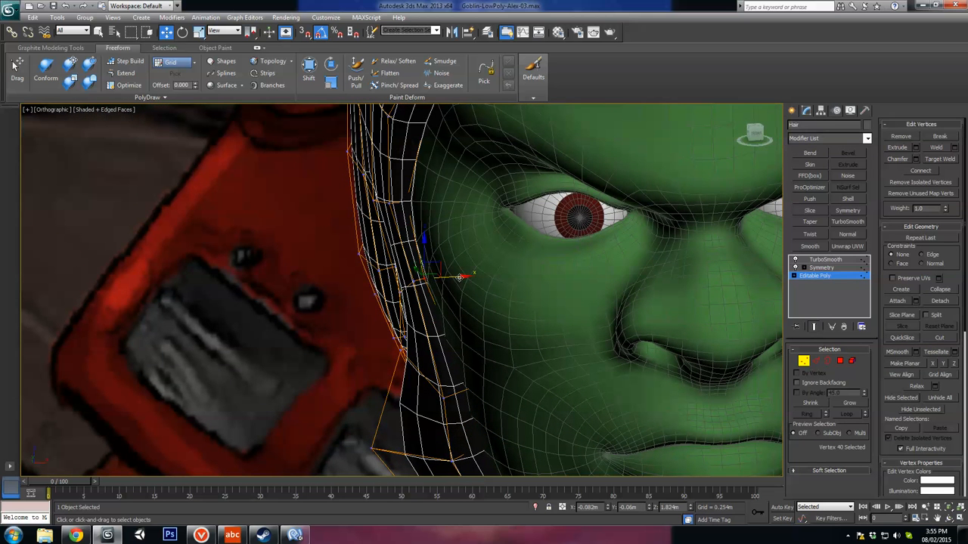
# Step: Move the hair's front-edge vertices beside the eye and at the temple point toward the face
pyautogui.moveTo(458, 277); pyautogui.dragTo(465, 277)
pyautogui.press('F3')
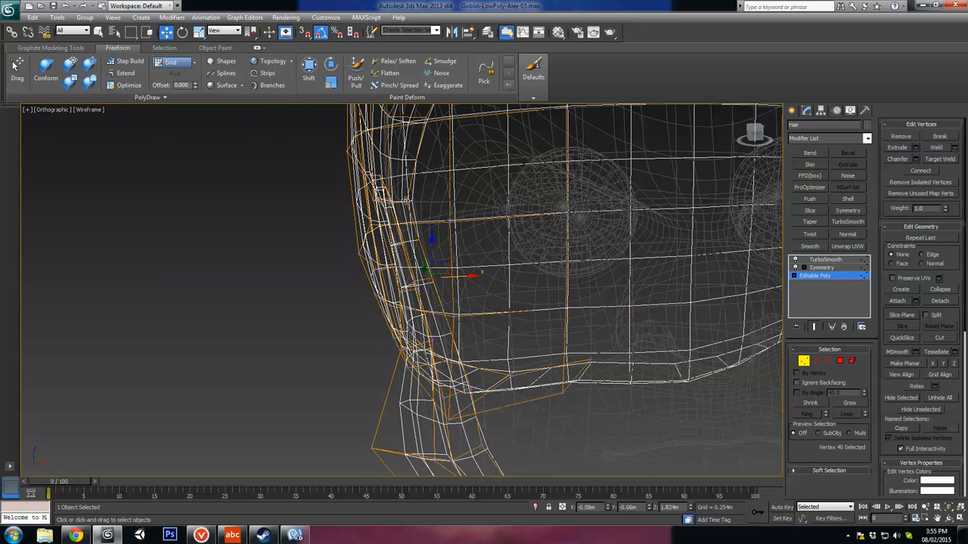
pyautogui.click(413, 200)
pyautogui.press('F3')
pyautogui.moveTo(474, 141)
pyautogui.keyDown('alt'); pyautogui.mouseDown(button='middle')
pyautogui.moveTo(453, 256)
pyautogui.moveTo(449, 189)
pyautogui.moveTo(407, 221)
pyautogui.mouseUp(button='middle'); pyautogui.keyUp('alt')
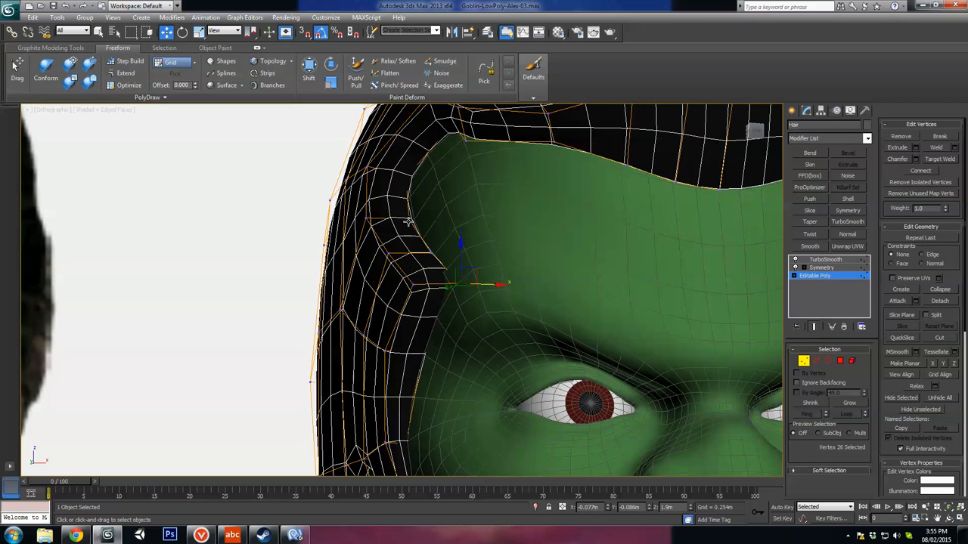
pyautogui.keyDown('ctrl'); pyautogui.click(431, 254); pyautogui.keyUp('ctrl')
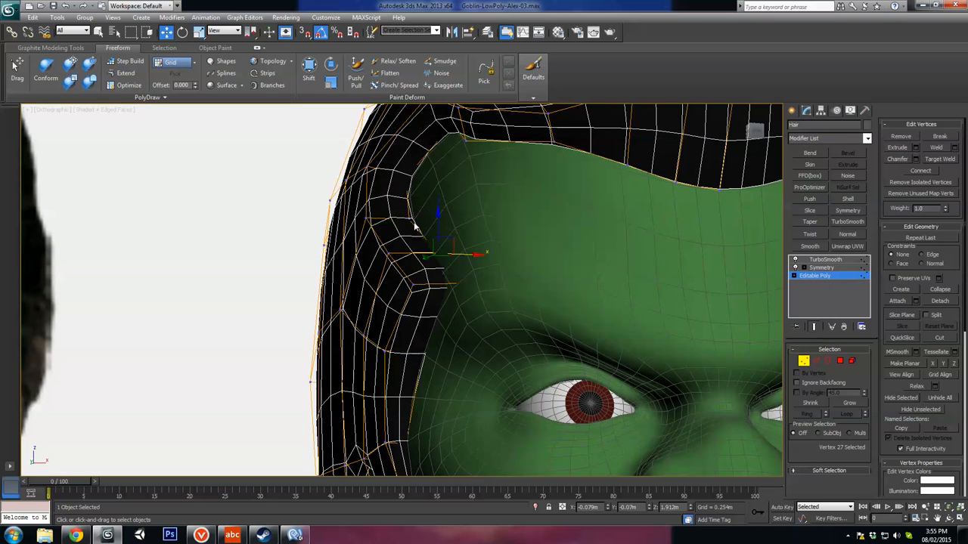
pyautogui.moveTo(420, 221); pyautogui.dragTo(448, 219)
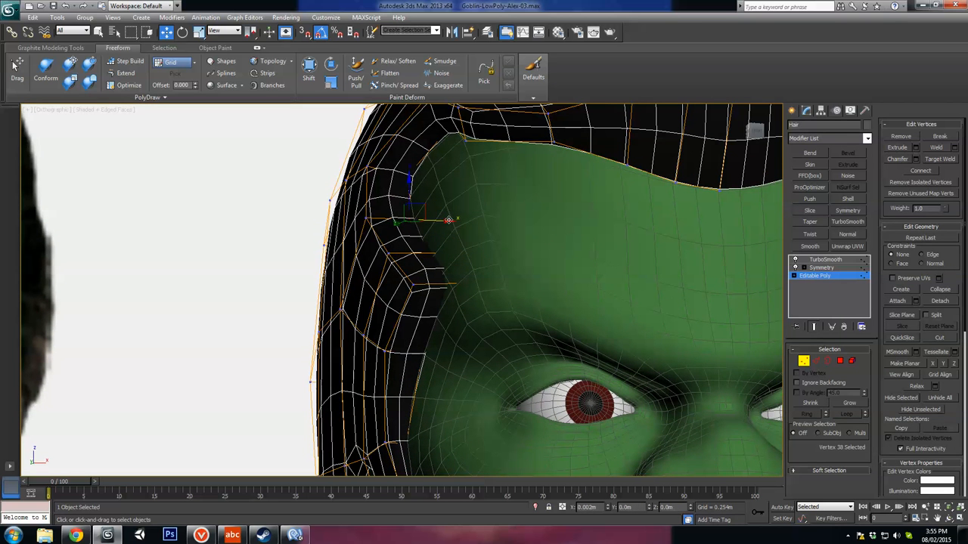
# Step: Reposition the hairline vertices in the recess above the temple so they meet the smoothed forehead
pyautogui.click(411, 168)
pyautogui.press('F3')
pyautogui.click(410, 169)
pyautogui.press('F3')
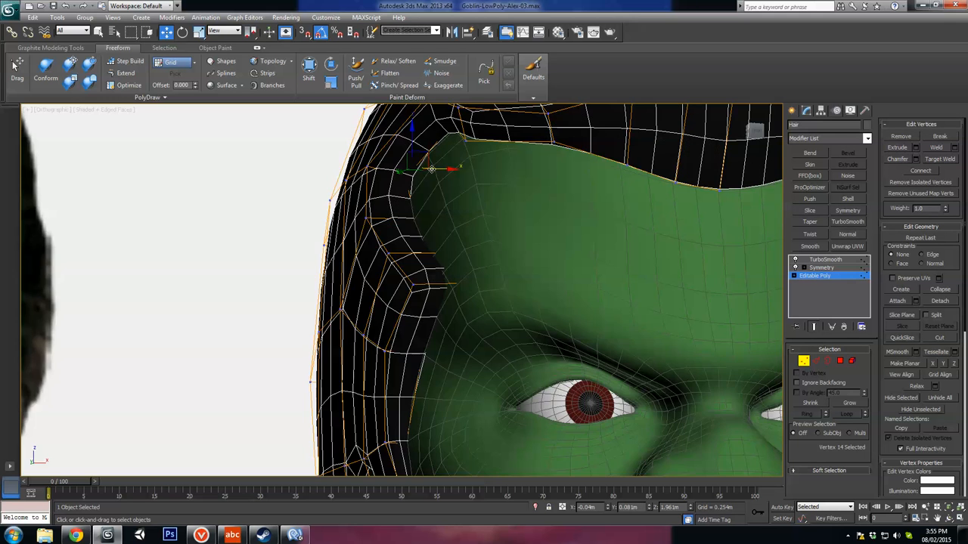
pyautogui.press('F3')
pyautogui.press('F3')
pyautogui.click(440, 179)
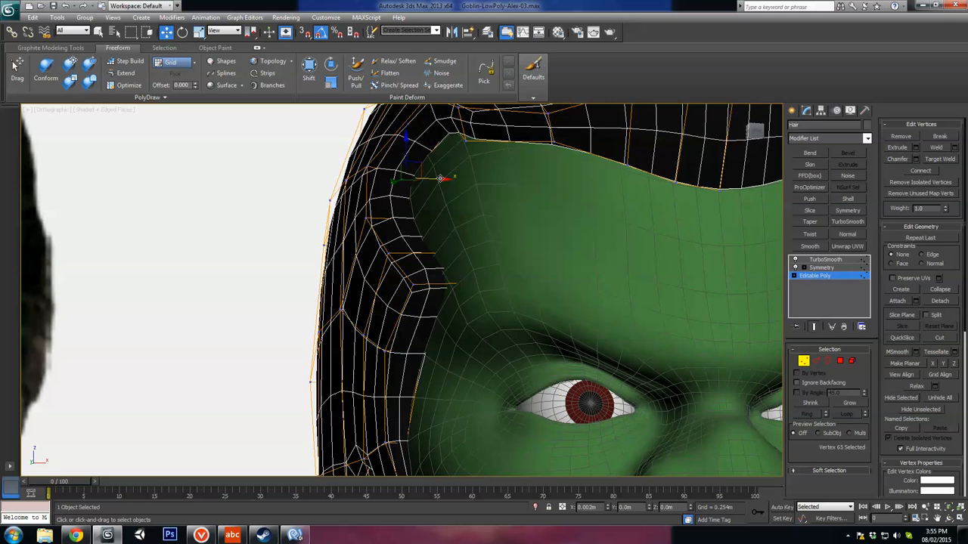
pyautogui.keyDown('alt'); pyautogui.moveTo(463, 166); pyautogui.dragTo(505, 236, button='middle'); pyautogui.keyUp('alt')
pyautogui.moveTo(487, 246); pyautogui.dragTo(489, 253)
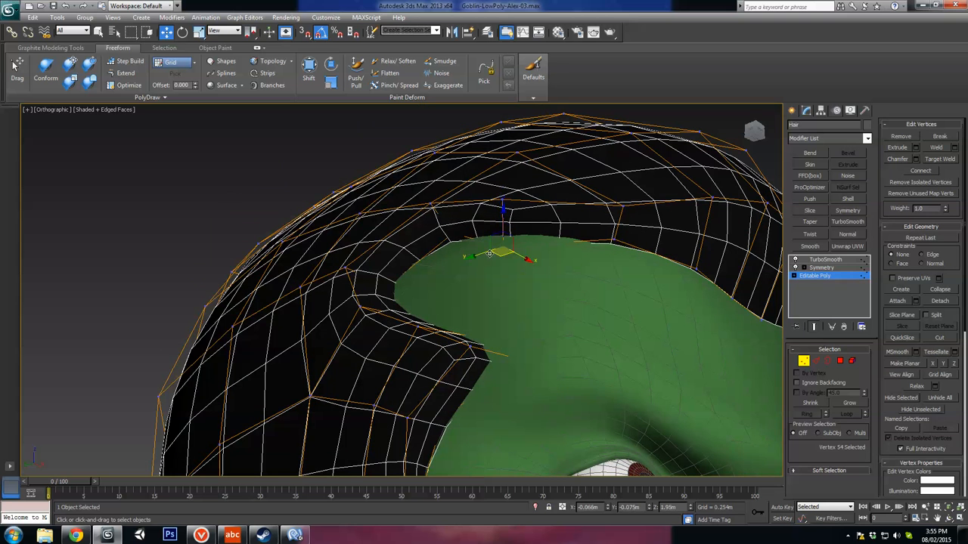
# Step: Fit the remaining hairline vertices across the upper forehead to the surface of the head
pyautogui.click(448, 235)
pyautogui.press('F3')
pyautogui.click(454, 243)
pyautogui.press('F3')
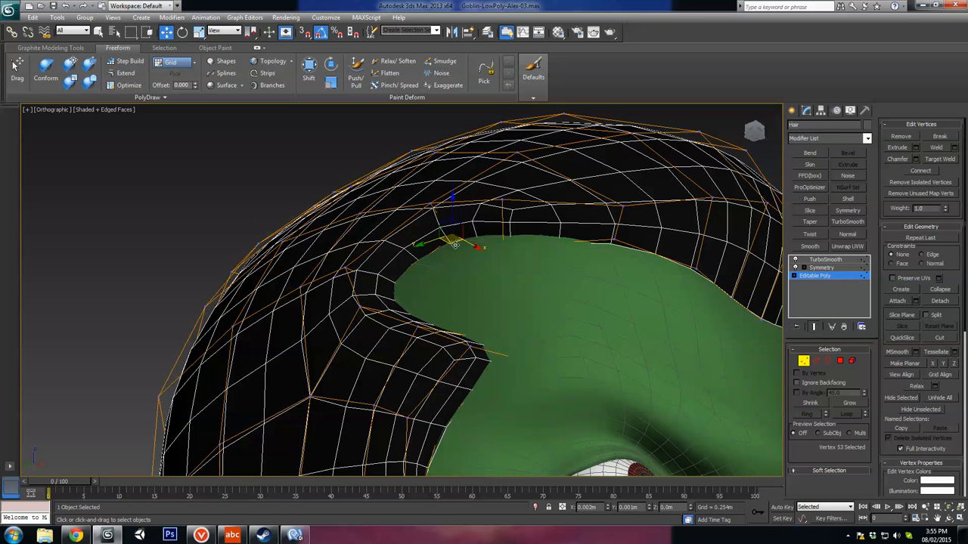
pyautogui.click(614, 239)
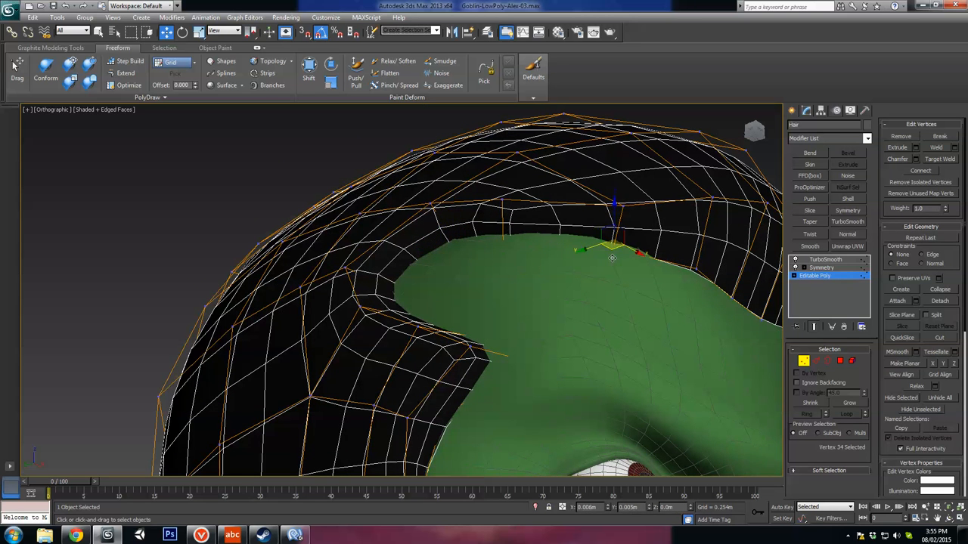
pyautogui.keyDown('alt'); pyautogui.moveTo(614, 249); pyautogui.dragTo(614, 263, button='middle'); pyautogui.keyUp('alt')
pyautogui.moveTo(602, 265); pyautogui.dragTo(660, 316)
pyautogui.click(641, 283)
pyautogui.click(672, 307)
pyautogui.click(669, 305)
# Step: Nudge the centre-line vertices from the front hairline up to the crown sideways onto the symmetry line
pyautogui.keyDown('alt'); pyautogui.moveTo(717, 321); pyautogui.dragTo(685, 310, button='middle'); pyautogui.keyUp('alt')
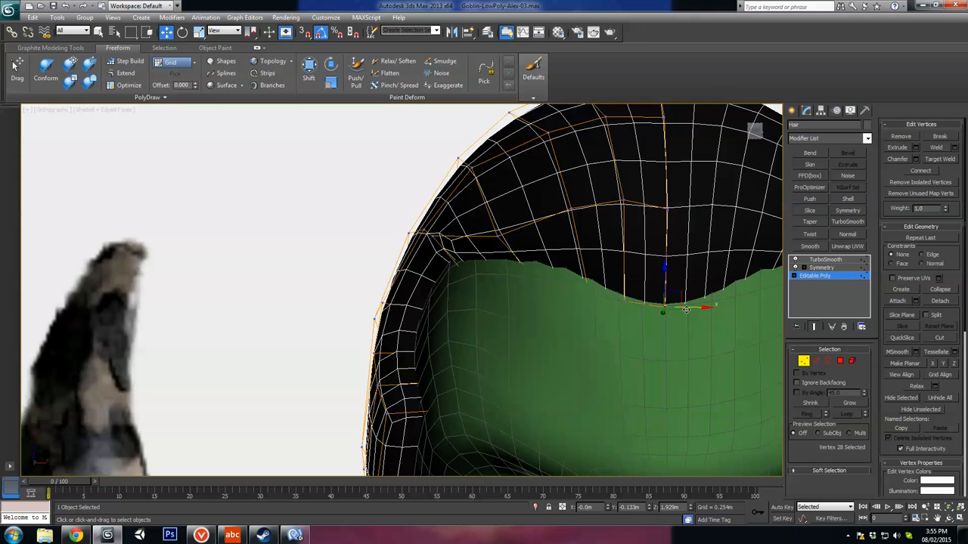
pyautogui.moveTo(686, 309); pyautogui.dragTo(689, 310)
pyautogui.moveTo(692, 209); pyautogui.dragTo(695, 208)
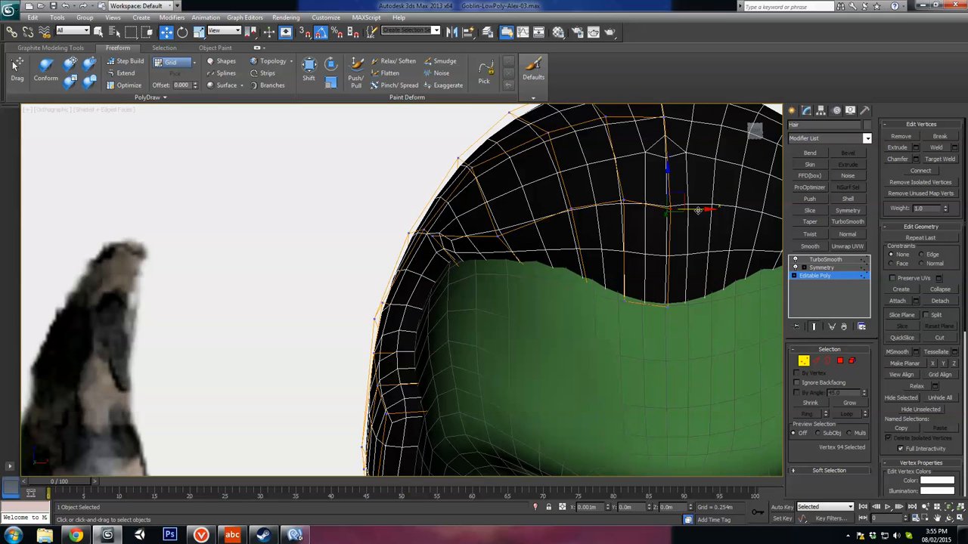
pyautogui.moveTo(666, 226); pyautogui.dragTo(642, 291, button='middle')
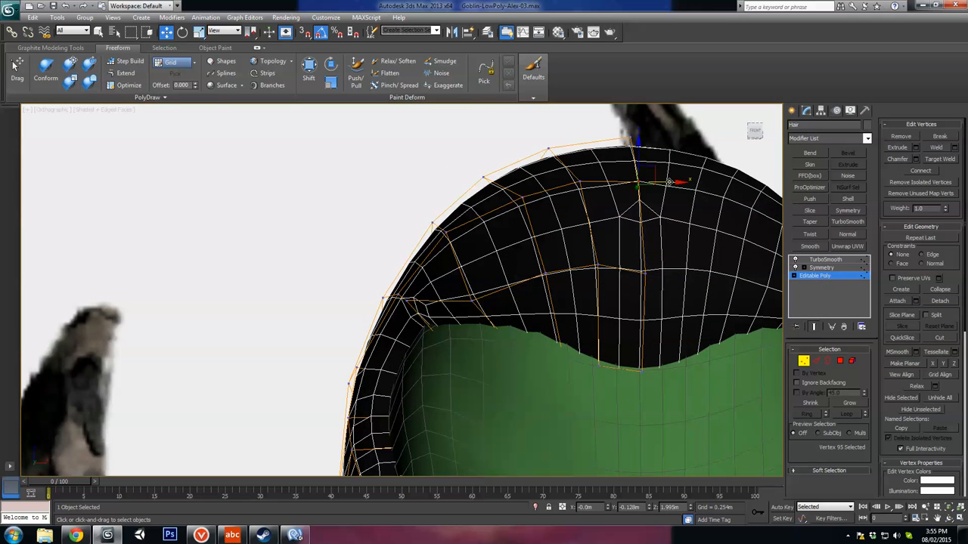
pyautogui.moveTo(669, 182); pyautogui.dragTo(667, 174)
pyautogui.moveTo(655, 138); pyautogui.dragTo(657, 138)
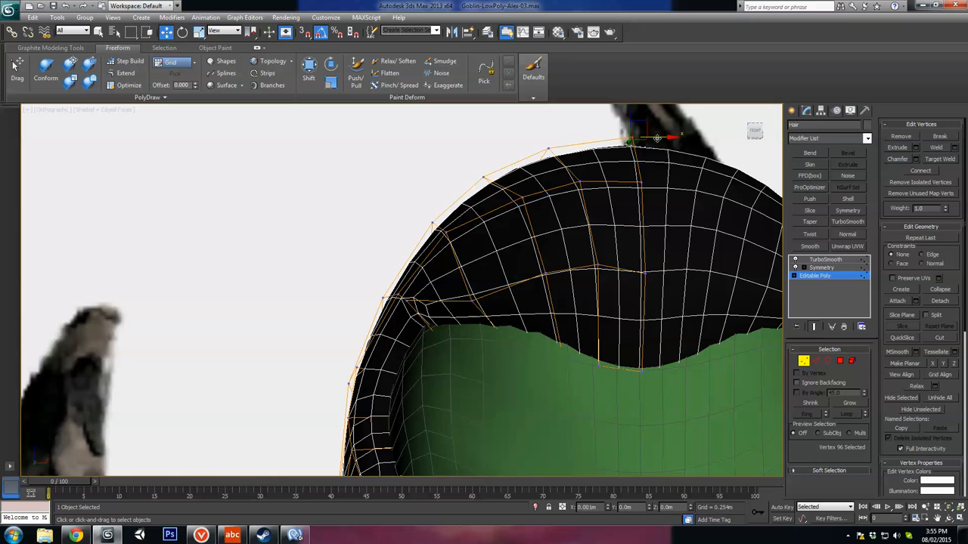
# Step: Select the centre-line vertices over the top of the hair and shift them sideways toward the symmetry line
pyautogui.keyDown('alt'); pyautogui.moveTo(657, 140); pyautogui.dragTo(581, 358, button='middle'); pyautogui.keyUp('alt')
pyautogui.click(554, 208)
pyautogui.keyDown('alt'); pyautogui.moveTo(554, 208); pyautogui.dragTo(584, 187, button='middle'); pyautogui.keyUp('alt')
pyautogui.press('F3')
pyautogui.moveTo(594, 117); pyautogui.dragTo(566, 225)
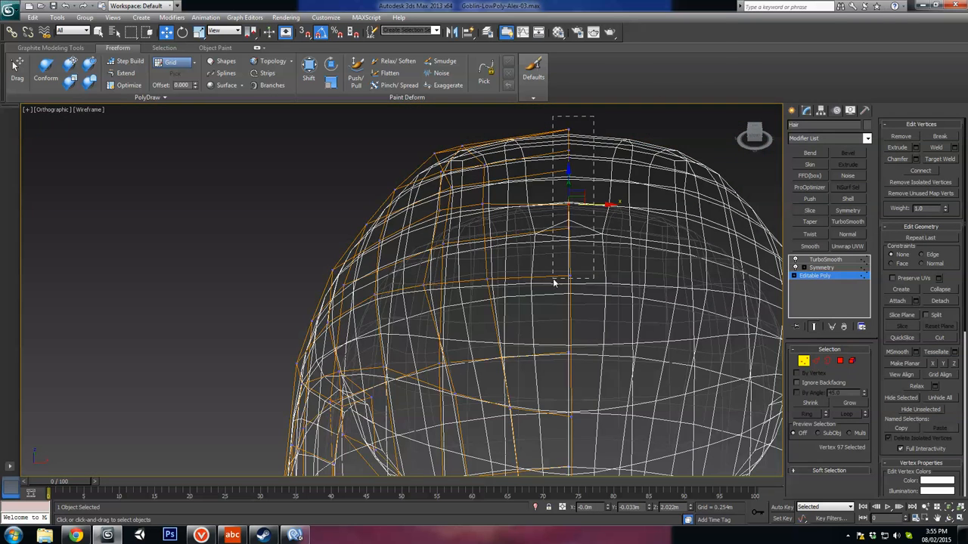
pyautogui.press('F3')
pyautogui.moveTo(614, 202)
pyautogui.keyDown('alt'); pyautogui.mouseDown(button='middle')
pyautogui.moveTo(615, 236)
pyautogui.moveTo(575, 307)
pyautogui.moveTo(609, 261)
pyautogui.moveTo(559, 282)
pyautogui.moveTo(505, 256)
pyautogui.mouseUp(button='middle'); pyautogui.keyUp('alt')
# Step: Select the centre-line vertices down the back of the hair and move them sideways to close the mirrored seam
pyautogui.scroll(4, 561, 284)
pyautogui.scroll(-4, 505, 255)
pyautogui.press('F3')
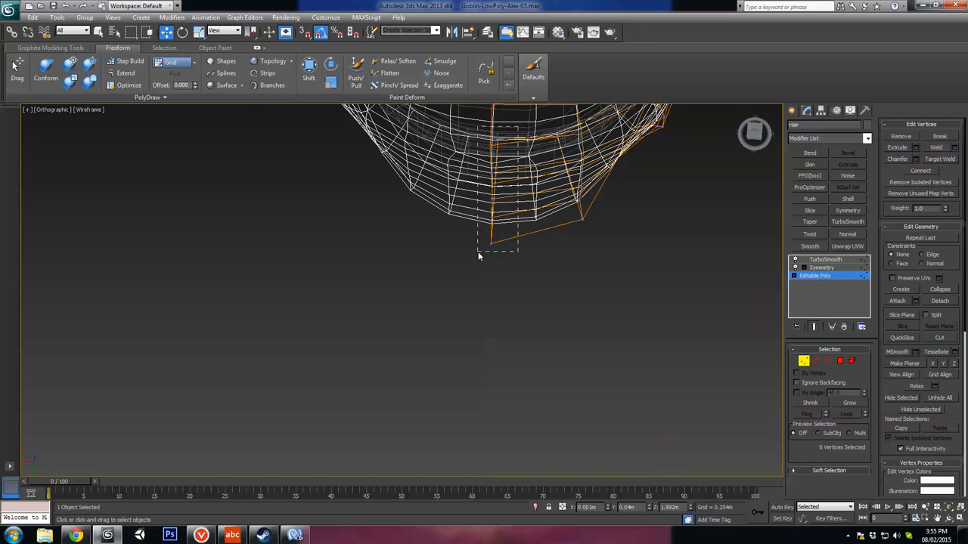
pyautogui.press('F3')
pyautogui.moveTo(465, 185); pyautogui.dragTo(463, 184)
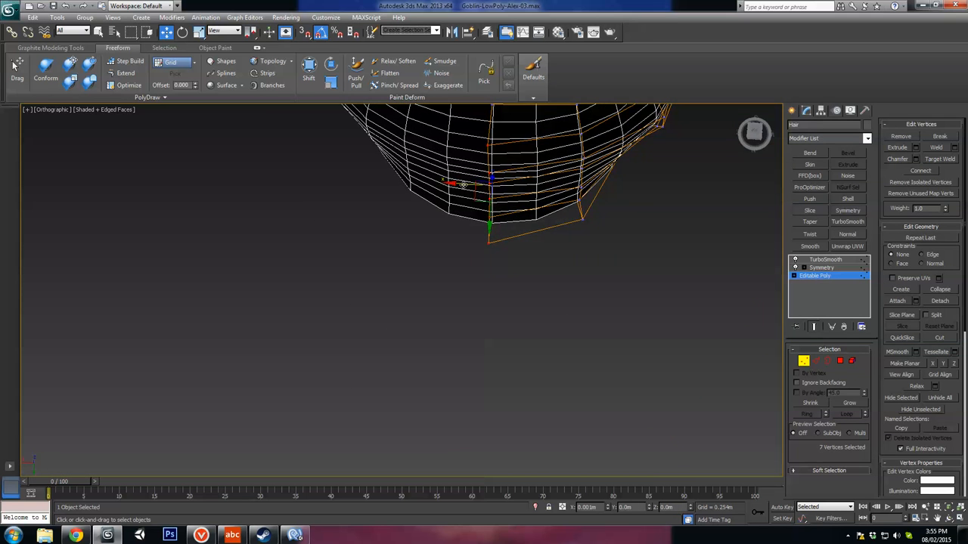
# Step: Leave vertex editing, hide the edged faces and compare the smoothed hair and beard with the front reference drawing
pyautogui.scroll(-5, 570, 224)
pyautogui.keyDown('alt'); pyautogui.moveTo(570, 225); pyautogui.dragTo(706, 331, button='middle'); pyautogui.keyUp('alt')
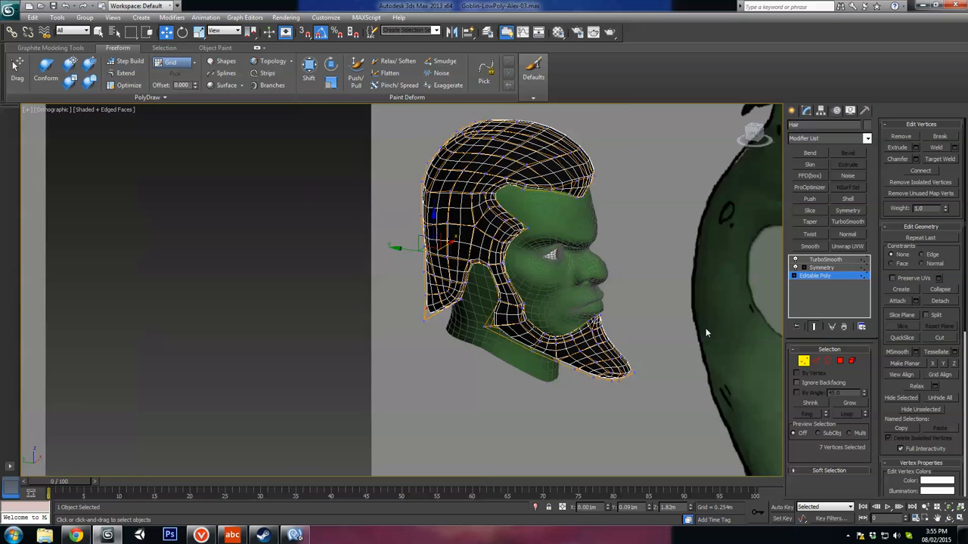
pyautogui.scroll(3, 706, 330)
pyautogui.click(806, 361)
pyautogui.scroll(-5, 628, 353)
pyautogui.moveTo(629, 353); pyautogui.dragTo(439, 335, button='middle')
pyautogui.scroll(3, 610, 359)
pyautogui.scroll(-3, 518, 365)
pyautogui.press('F4')
pyautogui.scroll(3, 440, 317)
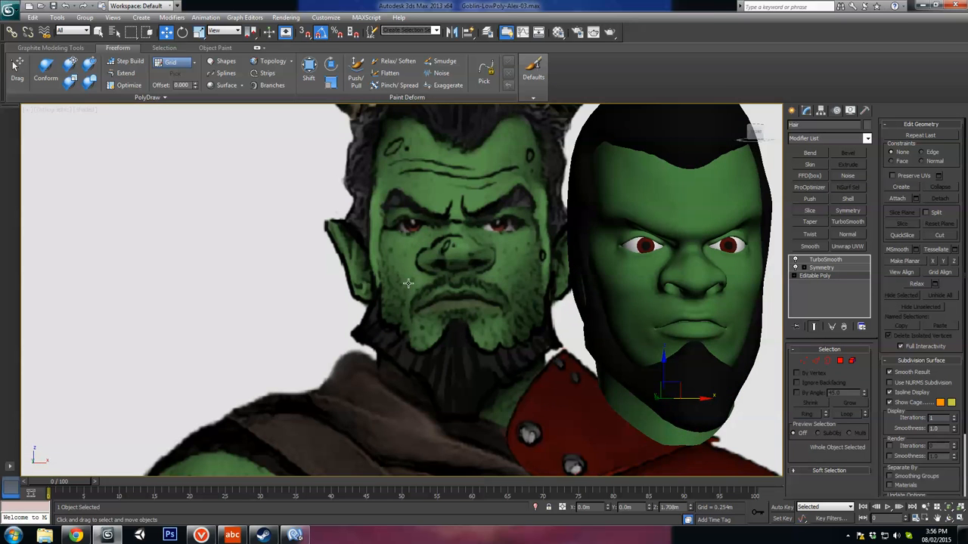
pyautogui.keyDown('alt'); pyautogui.moveTo(407, 282); pyautogui.dragTo(503, 370, button='middle'); pyautogui.keyUp('alt')
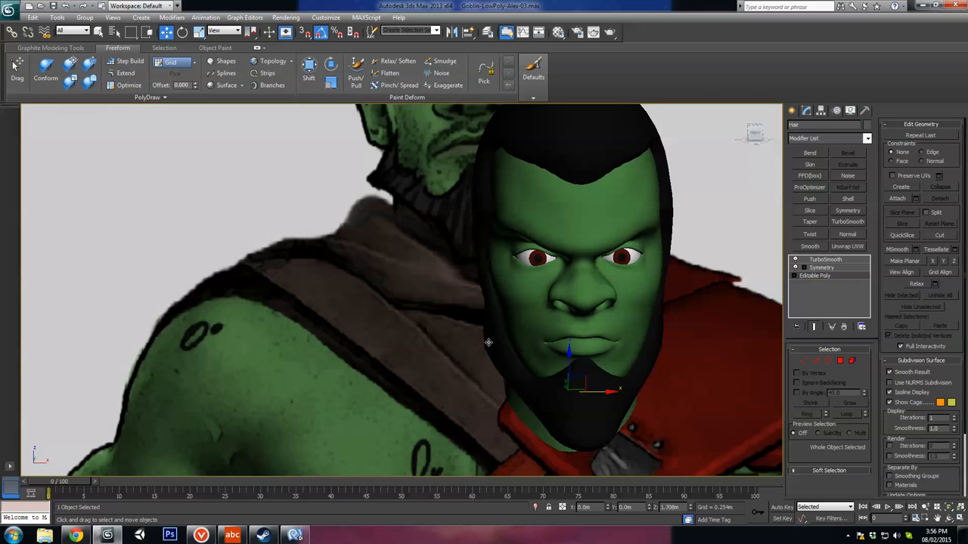
# Step: Return to vertex editing, turn off the hair's TurboSmooth preview and select the protruding jaw-corner vertex
pyautogui.moveTo(572, 376); pyautogui.dragTo(579, 324, button='middle')
pyautogui.scroll(3, 552, 316)
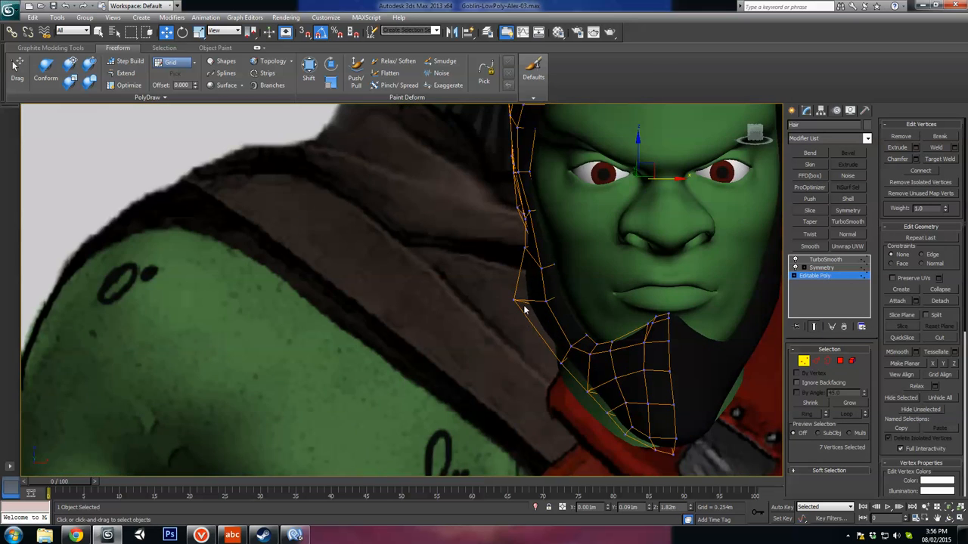
pyautogui.keyDown('alt'); pyautogui.moveTo(524, 307); pyautogui.dragTo(646, 265, button='middle'); pyautogui.keyUp('alt')
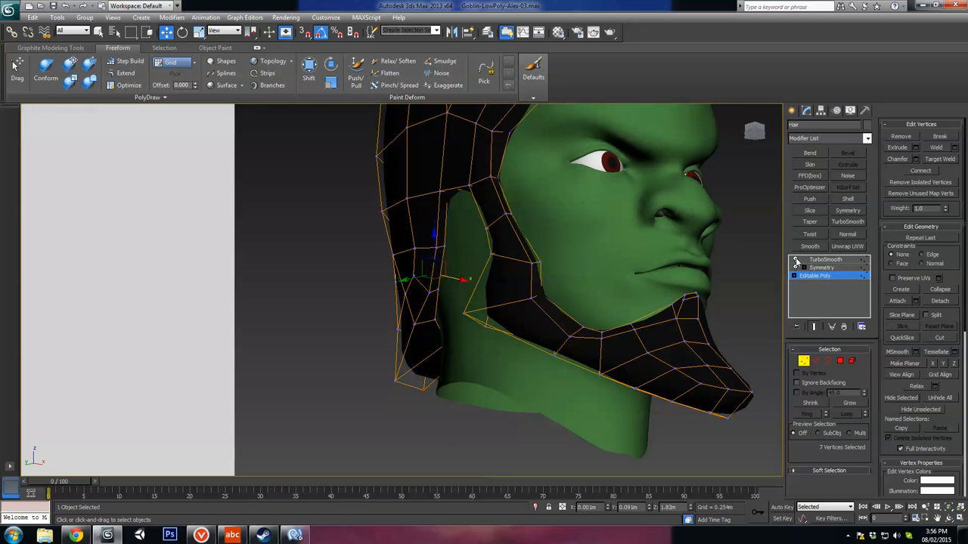
pyautogui.click(795, 260)
pyautogui.click(464, 313)
# Step: Connect the edges across the beard behind the jaw corner to add a new edge line there
pyautogui.keyDown('alt'); pyautogui.moveTo(497, 328); pyautogui.dragTo(572, 346, button='middle'); pyautogui.keyUp('alt')
pyautogui.scroll(2, 575, 347)
pyautogui.click(817, 361)
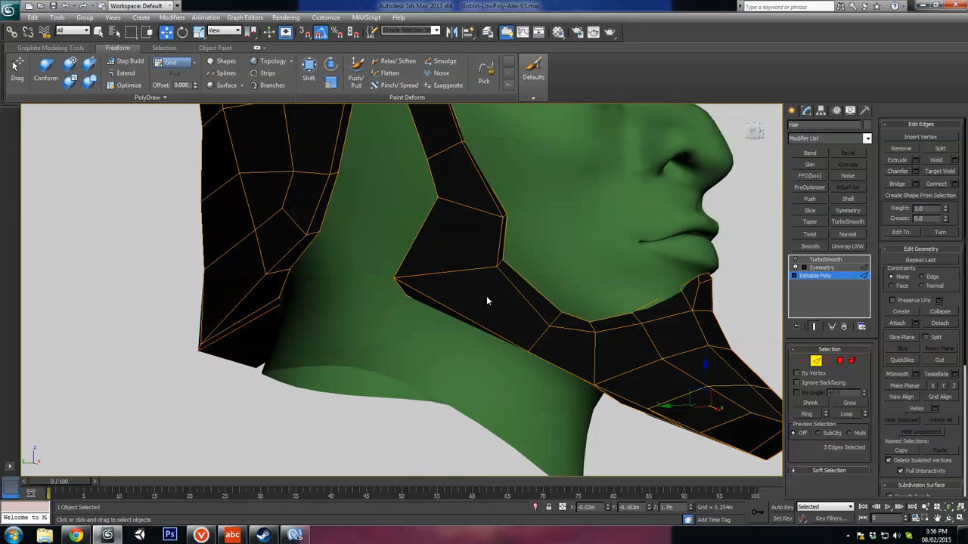
pyautogui.press('F3')
pyautogui.click(517, 303)
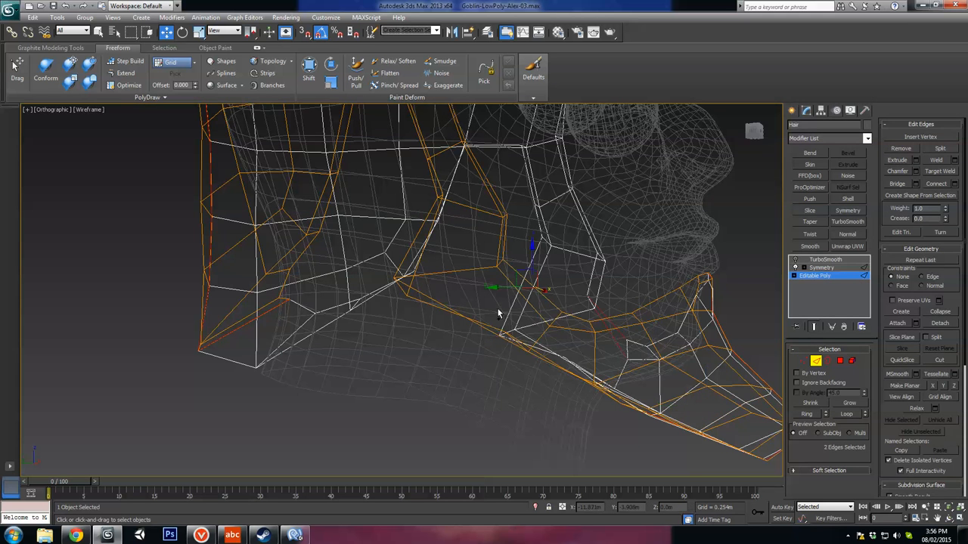
pyautogui.hotkey('ctrl', 'shift', 'e')
pyautogui.moveTo(504, 358)
pyautogui.keyDown('alt'); pyautogui.mouseDown(button='middle')
pyautogui.moveTo(509, 296)
pyautogui.moveTo(502, 332)
pyautogui.moveTo(529, 293)
pyautogui.mouseUp(button='middle'); pyautogui.keyUp('alt')
pyautogui.press('F3')
# Step: Move the new edge segments along the underside of the beard to round out the jaw corner
pyautogui.click(534, 283)
pyautogui.moveTo(522, 279); pyautogui.dragTo(516, 279)
pyautogui.keyDown('alt'); pyautogui.moveTo(516, 281); pyautogui.dragTo(462, 324, button='middle'); pyautogui.keyUp('alt')
pyautogui.click(461, 321)
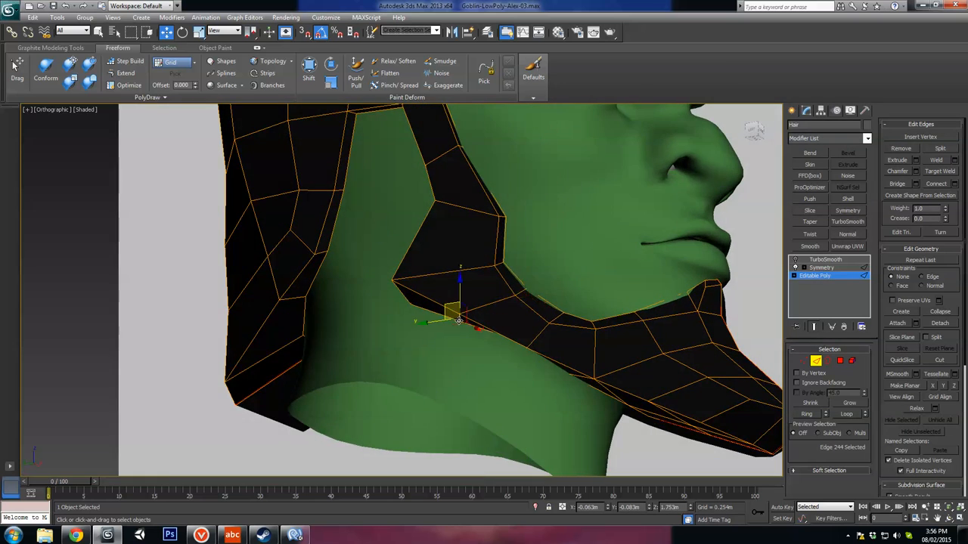
pyautogui.moveTo(454, 305); pyautogui.dragTo(456, 303)
pyautogui.keyDown('alt'); pyautogui.moveTo(455, 303); pyautogui.dragTo(445, 321, button='middle'); pyautogui.keyUp('alt')
# Step: Switch to vertex editing and shift the outer jaw and sideburn vertices sideways in the front view to fit the face
pyautogui.press('1')
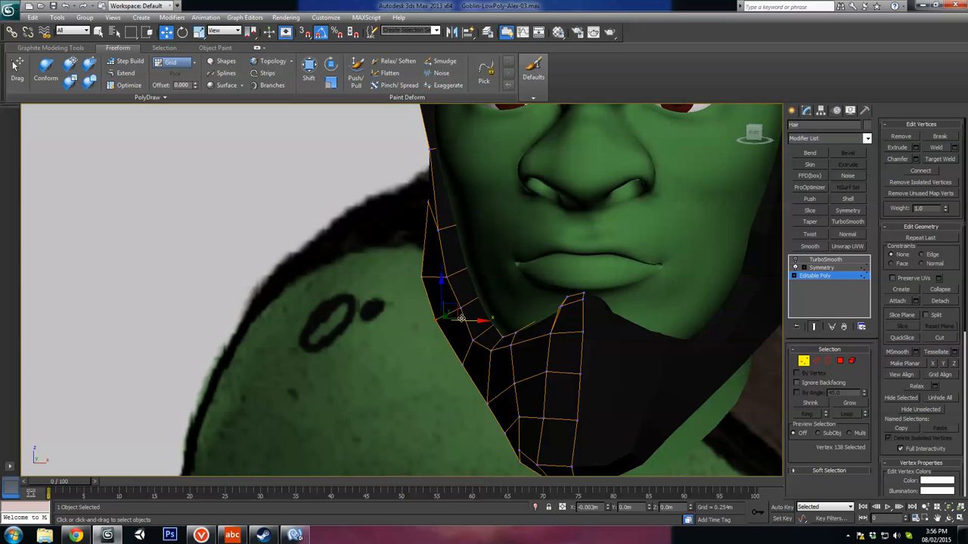
pyautogui.click(420, 277)
pyautogui.moveTo(455, 278); pyautogui.dragTo(441, 277)
pyautogui.keyDown('alt'); pyautogui.moveTo(442, 277); pyautogui.dragTo(499, 227, button='middle'); pyautogui.keyUp('alt')
# Step: Reposition the vertices along the sideburn's front edge, from the cheek up to the temple, to smooth the hairline
pyautogui.click(454, 209)
pyautogui.keyDown('alt'); pyautogui.moveTo(436, 220); pyautogui.dragTo(424, 304, button='middle'); pyautogui.keyUp('alt')
pyautogui.scroll(3, 424, 312)
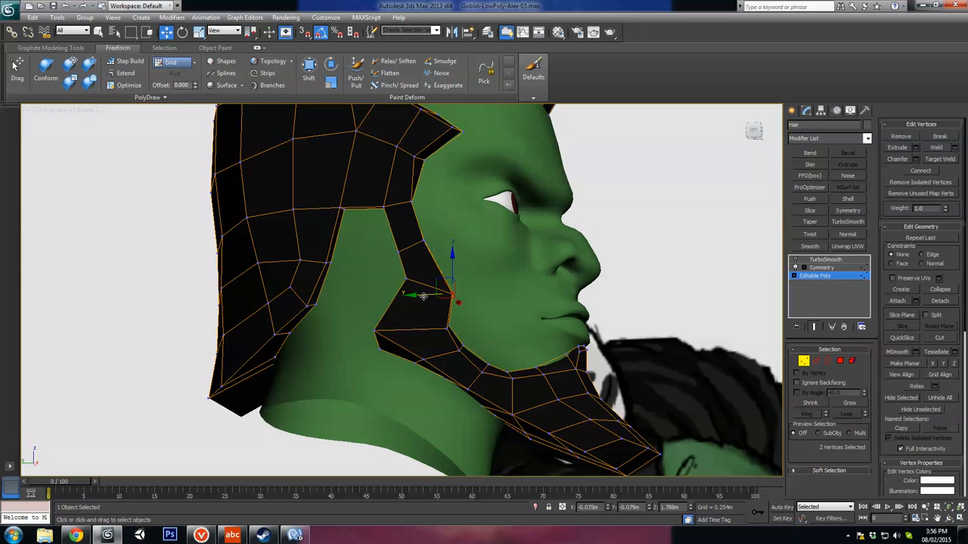
pyautogui.moveTo(422, 296); pyautogui.dragTo(429, 289)
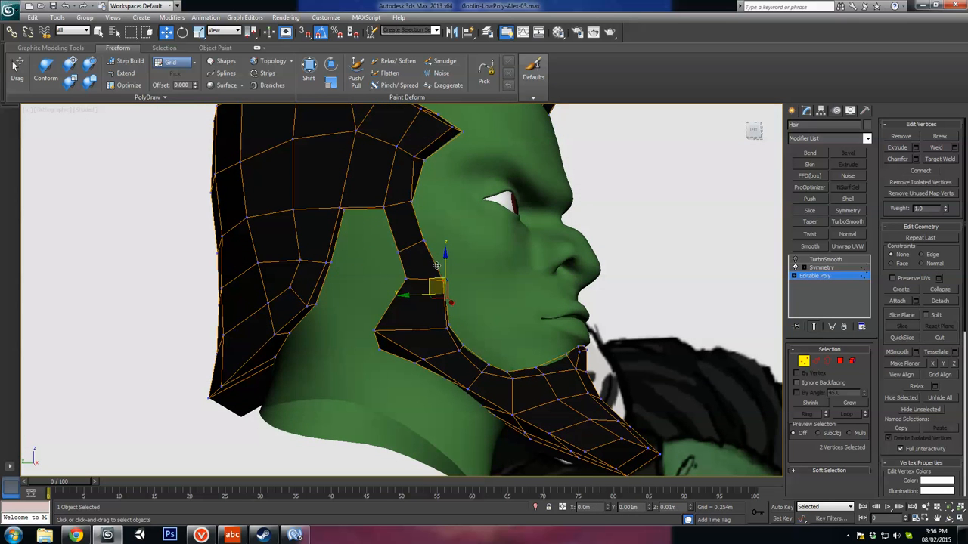
pyautogui.keyDown('alt'); pyautogui.moveTo(487, 287); pyautogui.dragTo(459, 273, button='middle'); pyautogui.keyUp('alt')
pyautogui.click(414, 209)
pyautogui.keyDown('alt'); pyautogui.moveTo(439, 220); pyautogui.dragTo(433, 222, button='middle'); pyautogui.keyUp('alt')
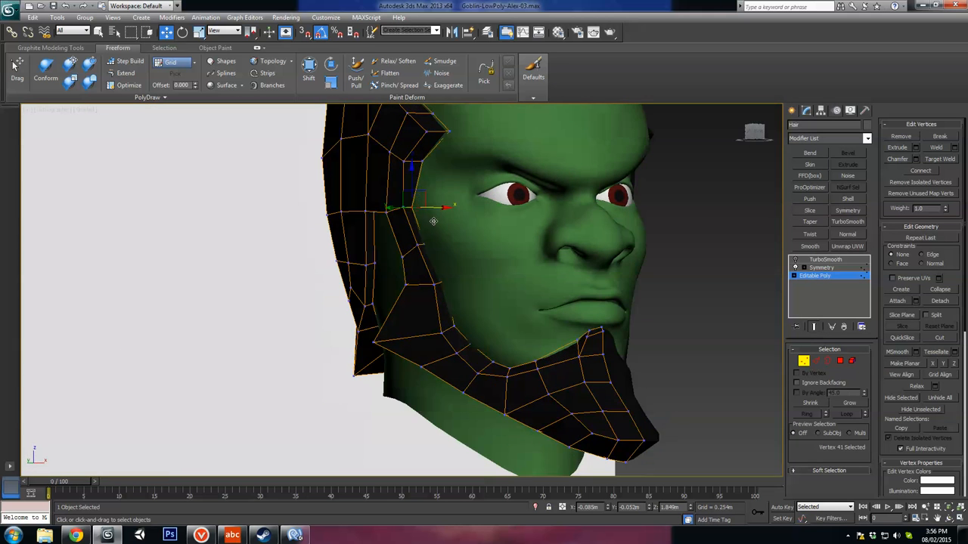
pyautogui.press('u')
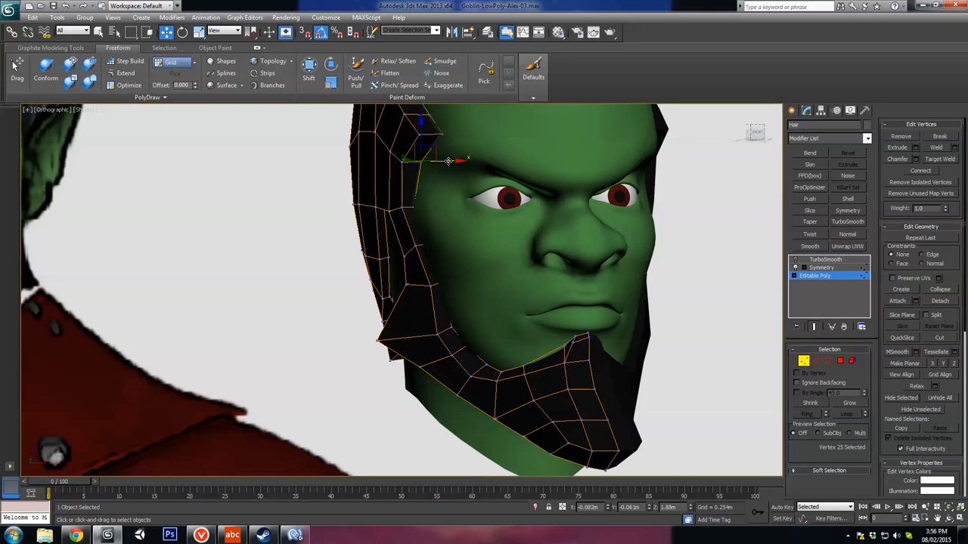
pyautogui.keyDown('alt'); pyautogui.moveTo(484, 166); pyautogui.dragTo(510, 251, button='middle'); pyautogui.keyUp('alt')
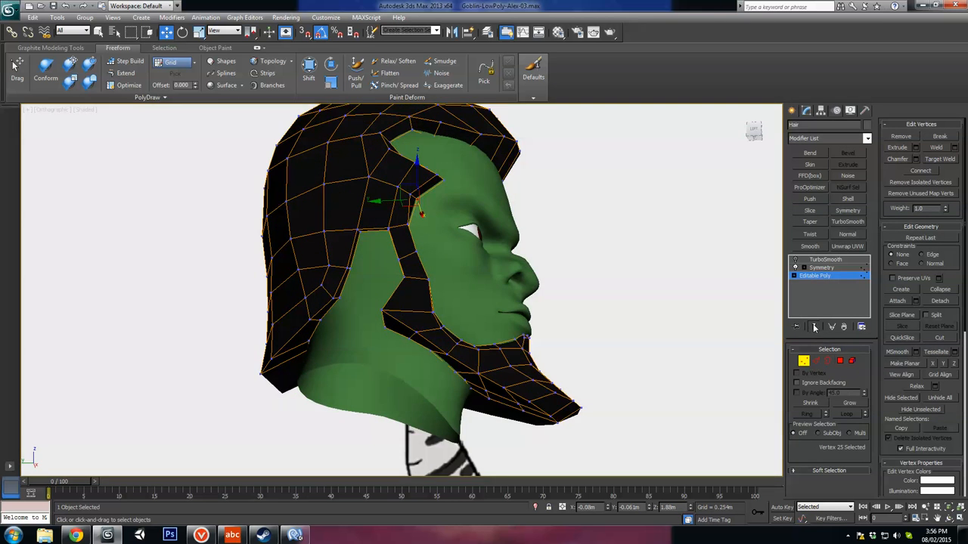
# Step: Turn on the hair's TurboSmooth preview and move the vertex on the lower side edge of the back hair outward
pyautogui.click(795, 258)
pyautogui.keyDown('alt'); pyautogui.moveTo(556, 346); pyautogui.dragTo(470, 270, button='middle'); pyautogui.keyUp('alt')
pyautogui.scroll(4, 479, 303)
pyautogui.scroll(-2, 470, 271)
pyautogui.click(461, 270)
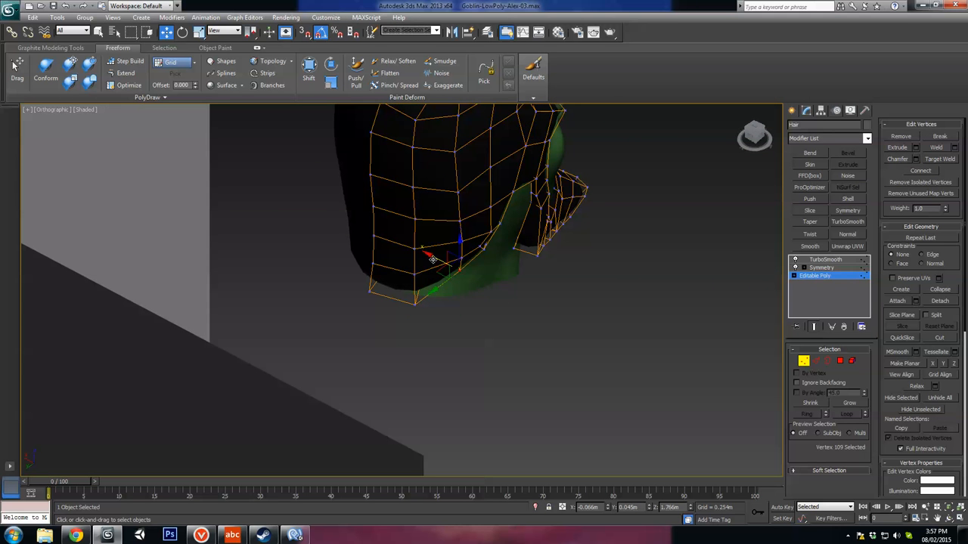
pyautogui.moveTo(434, 260); pyautogui.dragTo(444, 264)
# Step: Shift the second column of vertices at the lower back of the hair away from the centre line, spacing them evenly
pyautogui.click(415, 300)
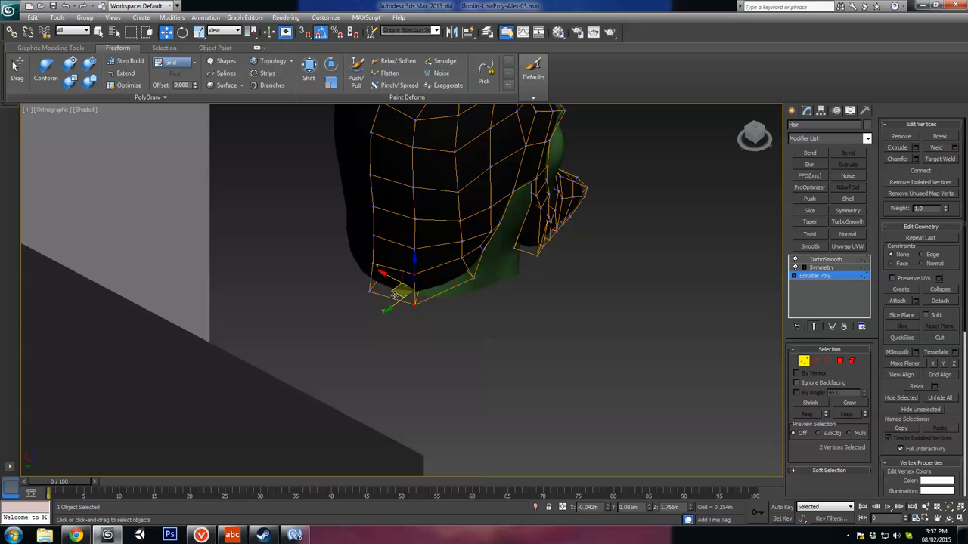
pyautogui.moveTo(394, 296); pyautogui.dragTo(403, 300)
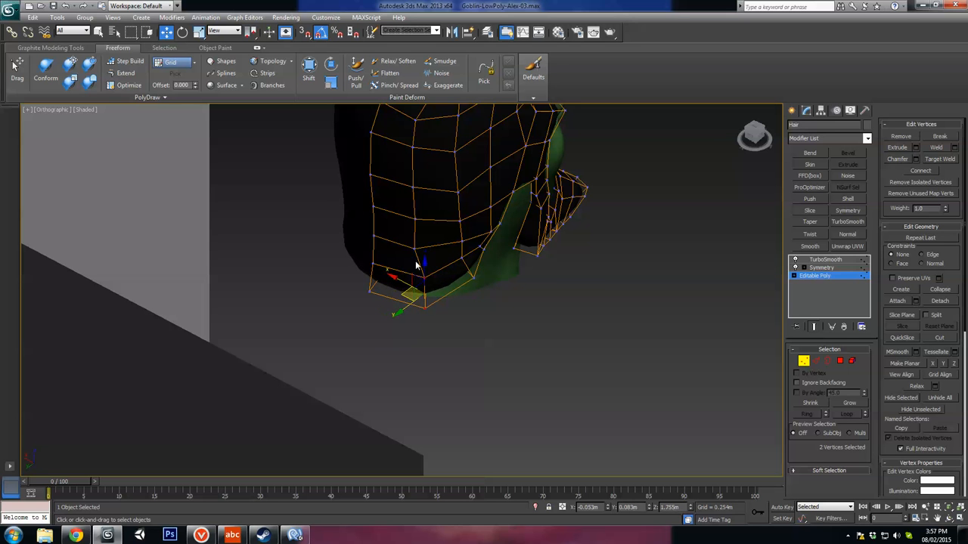
pyautogui.click(414, 250)
pyautogui.click(415, 221)
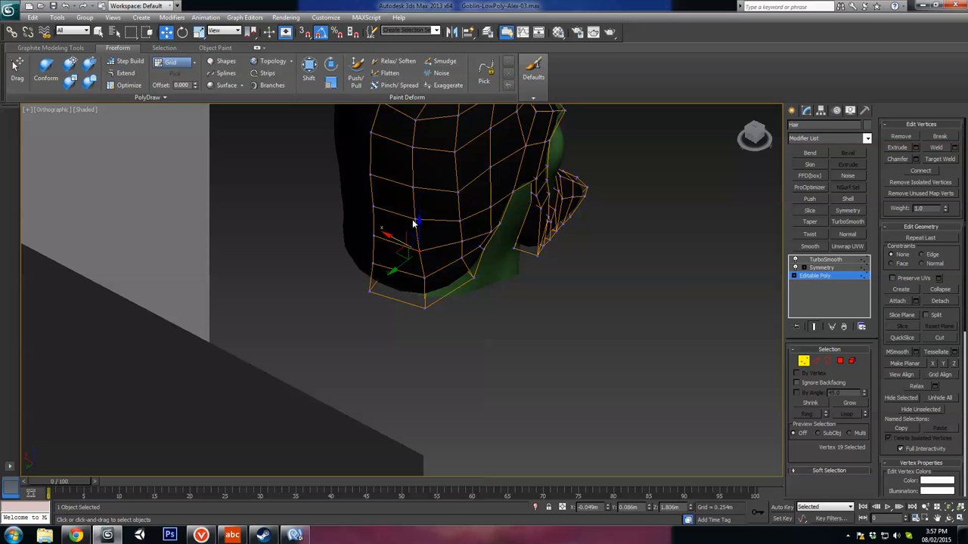
pyautogui.scroll(6, 466, 257)
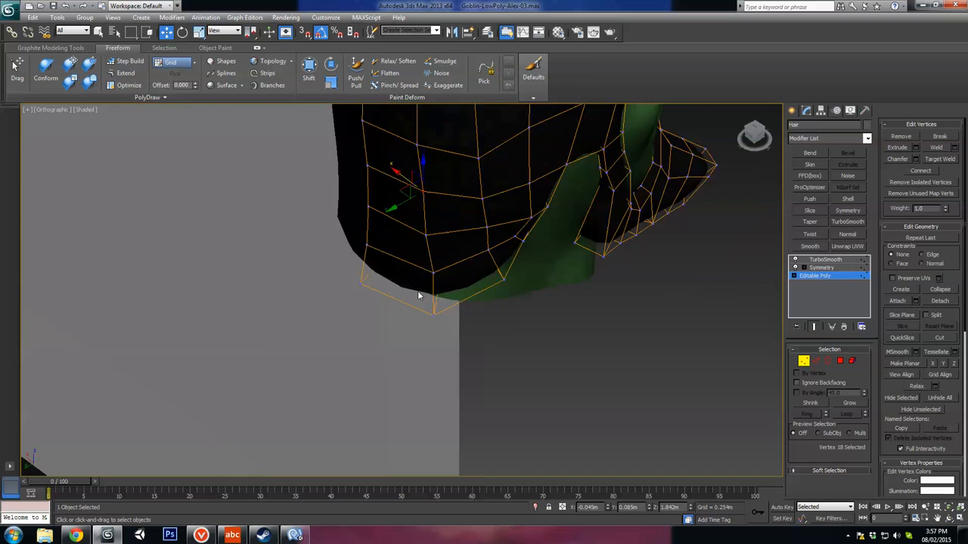
# Step: Move the underside vertices at the lower side corner of the back hair to even out its bottom edge
pyautogui.moveTo(575, 233); pyautogui.dragTo(535, 295, button='middle')
pyautogui.click(534, 270)
pyautogui.moveTo(515, 259); pyautogui.dragTo(522, 266)
pyautogui.keyDown('alt'); pyautogui.moveTo(555, 296); pyautogui.dragTo(641, 287, button='middle'); pyautogui.keyUp('alt')
pyautogui.click(615, 298)
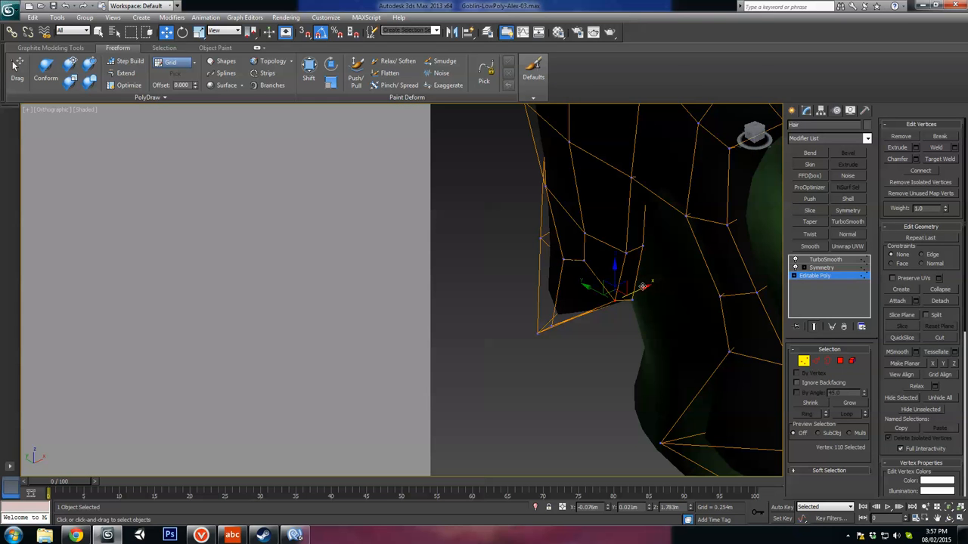
pyautogui.moveTo(632, 295); pyautogui.dragTo(609, 283)
# Step: Adjust the inner vertices just above the lower side corner of the back hair to even out the surface
pyautogui.click(585, 262)
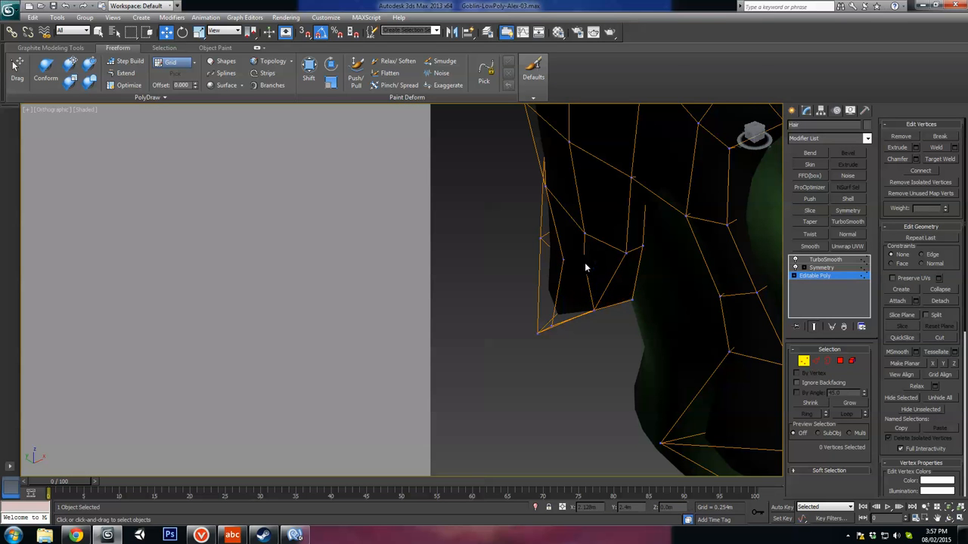
pyautogui.click(583, 261)
pyautogui.keyDown('ctrl'); pyautogui.click(564, 259); pyautogui.keyUp('ctrl')
pyautogui.keyDown('alt'); pyautogui.moveTo(566, 262); pyautogui.dragTo(591, 247, button='middle'); pyautogui.keyUp('alt')
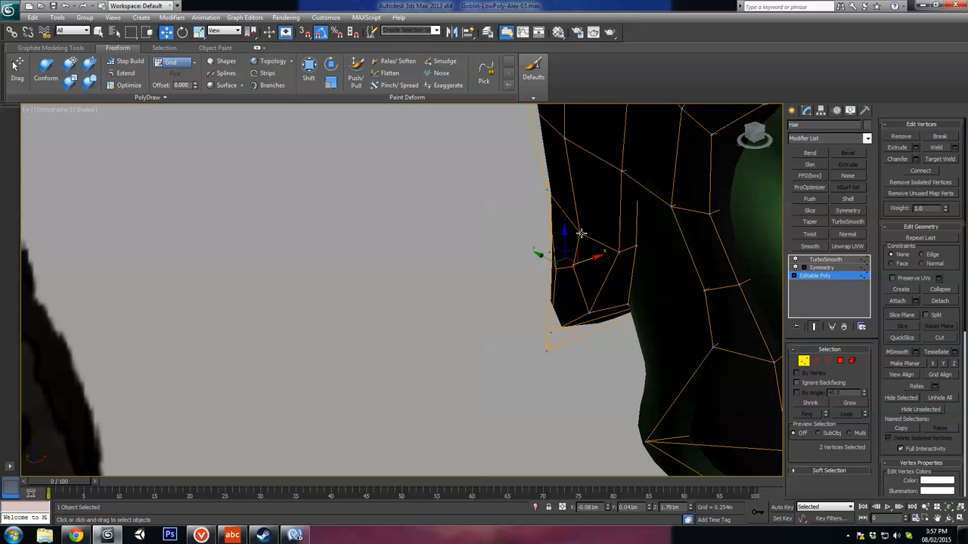
pyautogui.click(581, 234)
pyautogui.moveTo(606, 229); pyautogui.dragTo(596, 228)
# Step: Move the two outer vertices of the upper hairline, above the temple, to smooth the hair's silhouette
pyautogui.scroll(-4, 551, 206)
pyautogui.keyDown('alt'); pyautogui.moveTo(552, 207); pyautogui.dragTo(534, 287, button='middle'); pyautogui.keyUp('alt')
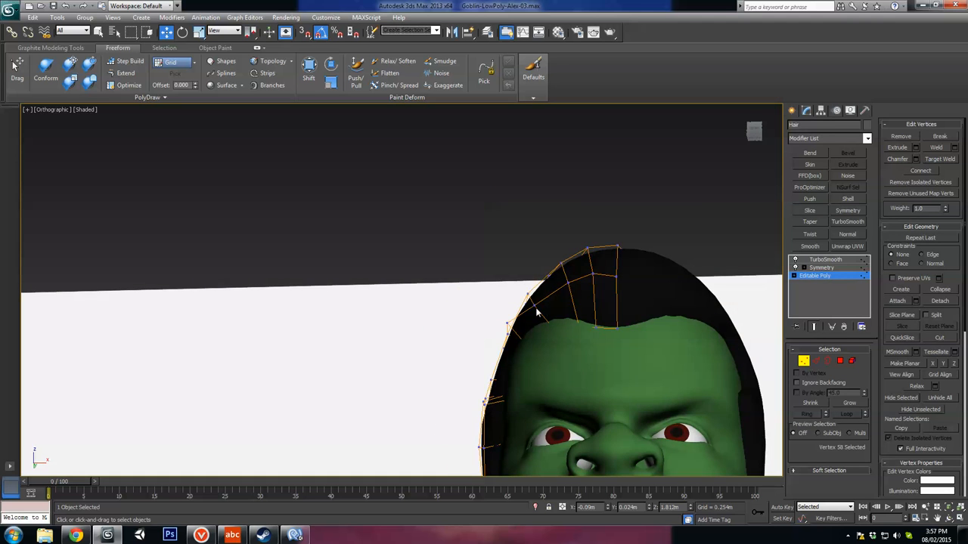
pyautogui.keyDown('alt'); pyautogui.moveTo(548, 323); pyautogui.dragTo(548, 309, button='middle'); pyautogui.keyUp('alt')
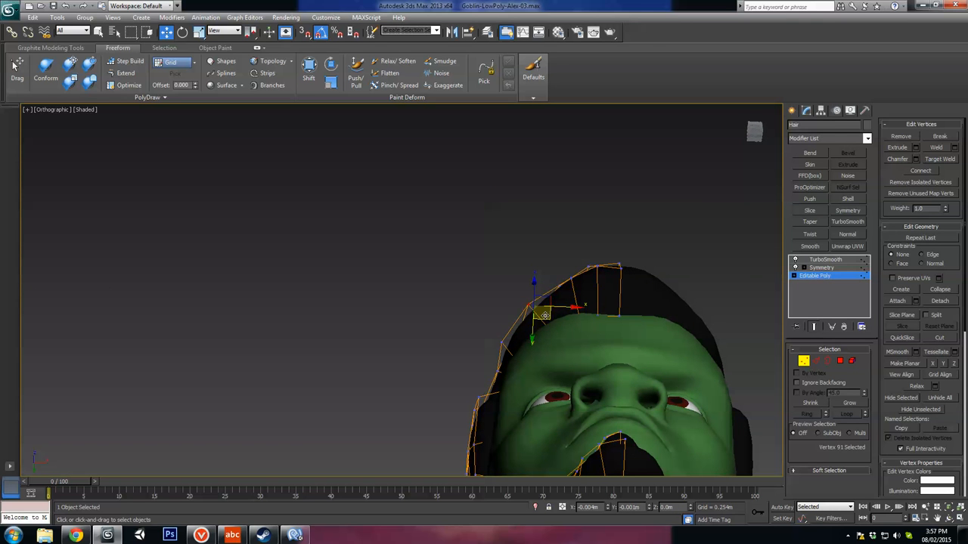
pyautogui.click(503, 344)
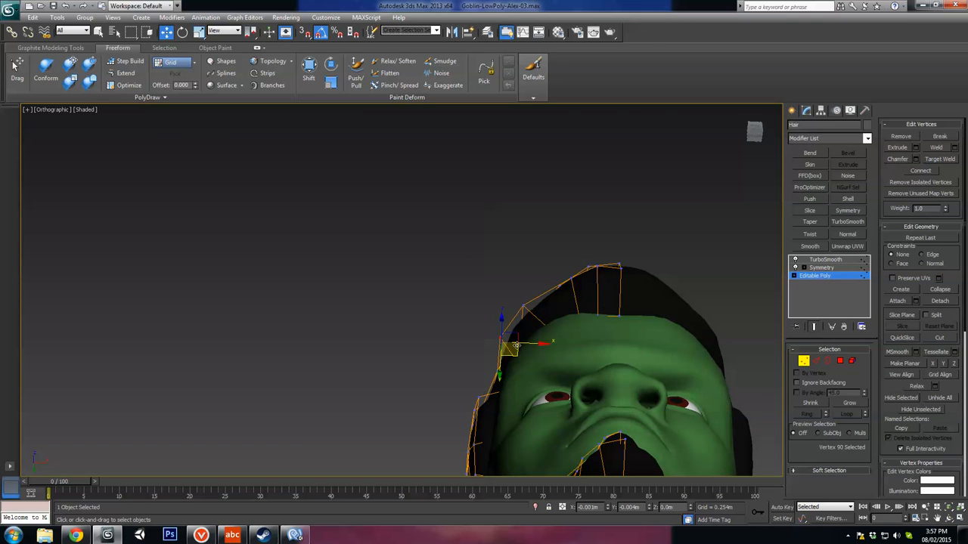
pyautogui.keyDown('alt'); pyautogui.moveTo(518, 350); pyautogui.dragTo(538, 322, button='middle'); pyautogui.keyUp('alt')
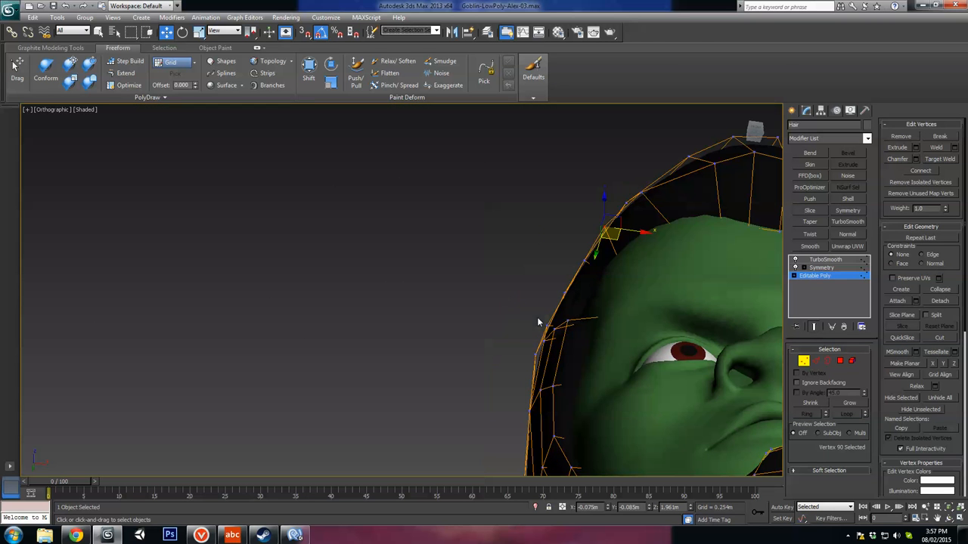
# Step: Shift the vertices along the hair edge beside the temple and sideburn sideways to fit the head
pyautogui.click(567, 321)
pyautogui.moveTo(595, 325); pyautogui.dragTo(599, 326)
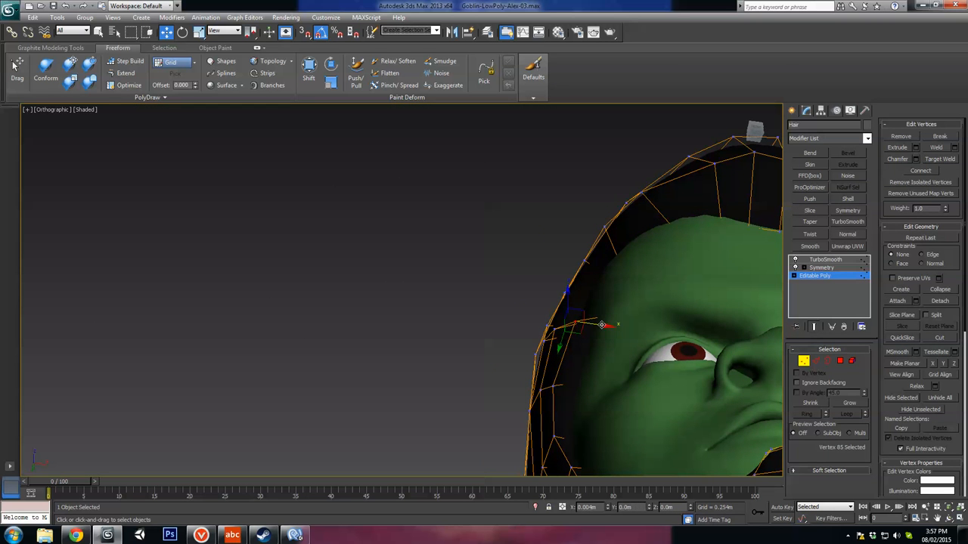
pyautogui.moveTo(561, 388); pyautogui.dragTo(588, 392)
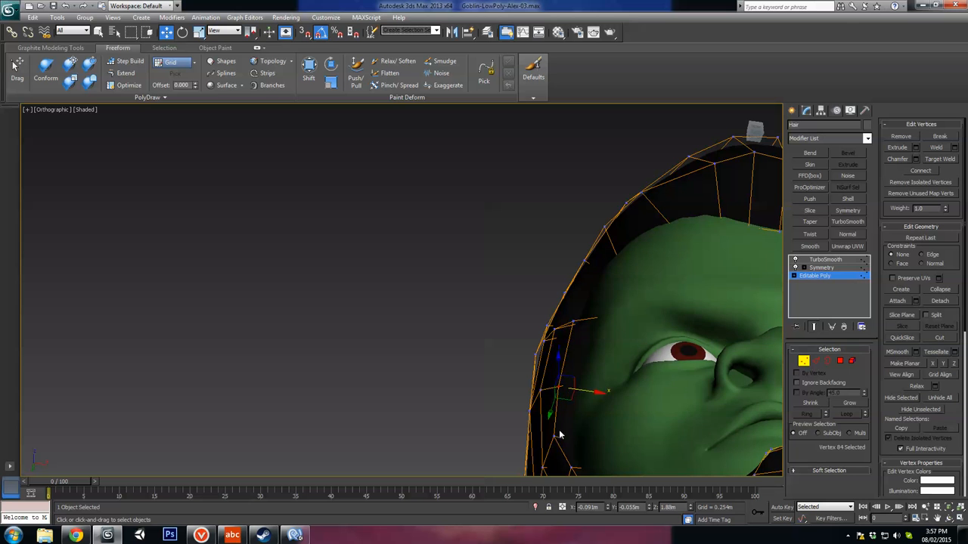
pyautogui.moveTo(571, 439); pyautogui.dragTo(576, 439)
pyautogui.keyDown('alt'); pyautogui.moveTo(577, 437); pyautogui.dragTo(586, 393, button='middle'); pyautogui.keyUp('alt')
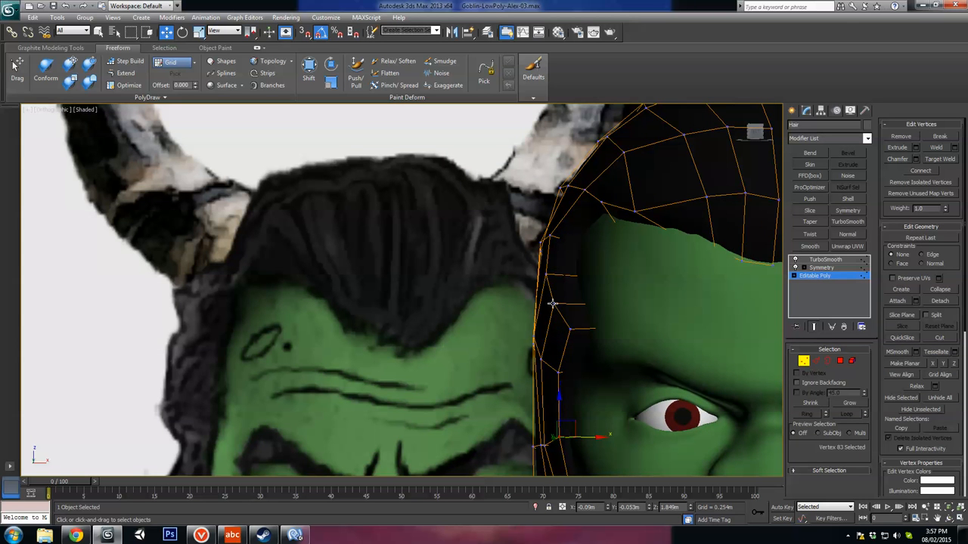
pyautogui.moveTo(582, 304)
pyautogui.mouseDown()
pyautogui.moveTo(581, 275)
pyautogui.moveTo(590, 305)
pyautogui.mouseUp()
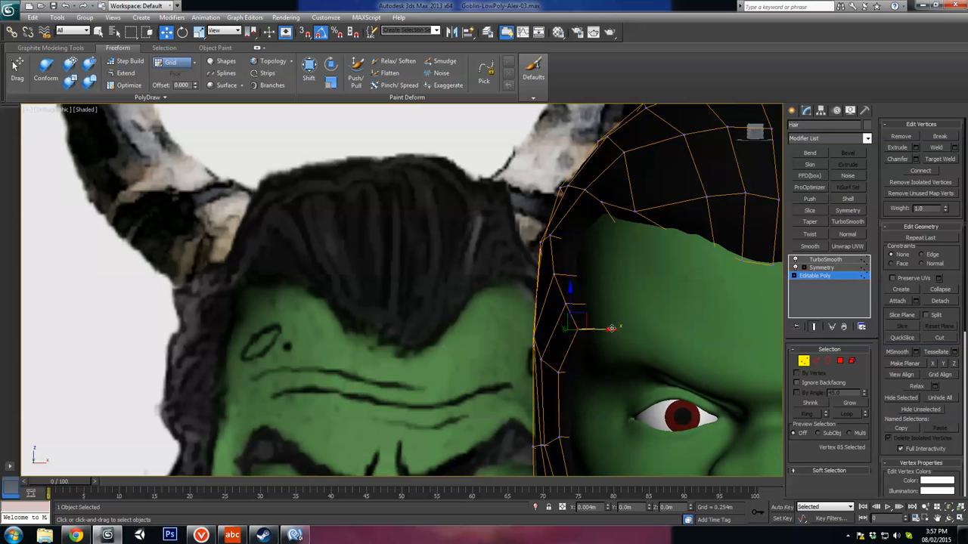
pyautogui.keyDown('alt'); pyautogui.moveTo(622, 344); pyautogui.dragTo(582, 290, button='middle'); pyautogui.keyUp('alt')
# Step: Leave vertex editing and compare the smoothed hair and beard with the front reference drawing
pyautogui.scroll(-4, 668, 342)
pyautogui.press('l')
pyautogui.click(804, 361)
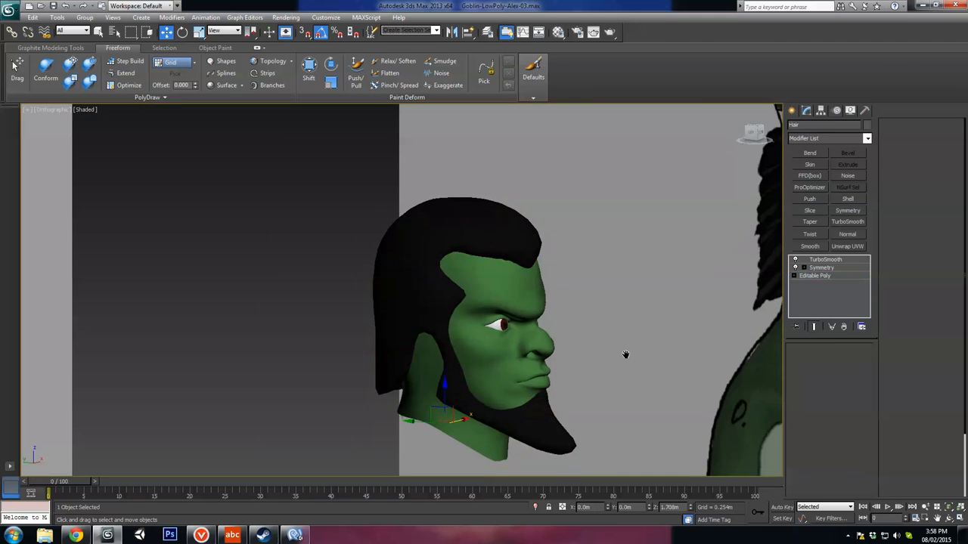
pyautogui.press('f')
pyautogui.keyDown('alt'); pyautogui.moveTo(627, 355); pyautogui.dragTo(610, 330, button='middle'); pyautogui.keyUp('alt')
pyautogui.scroll(4, 572, 327)
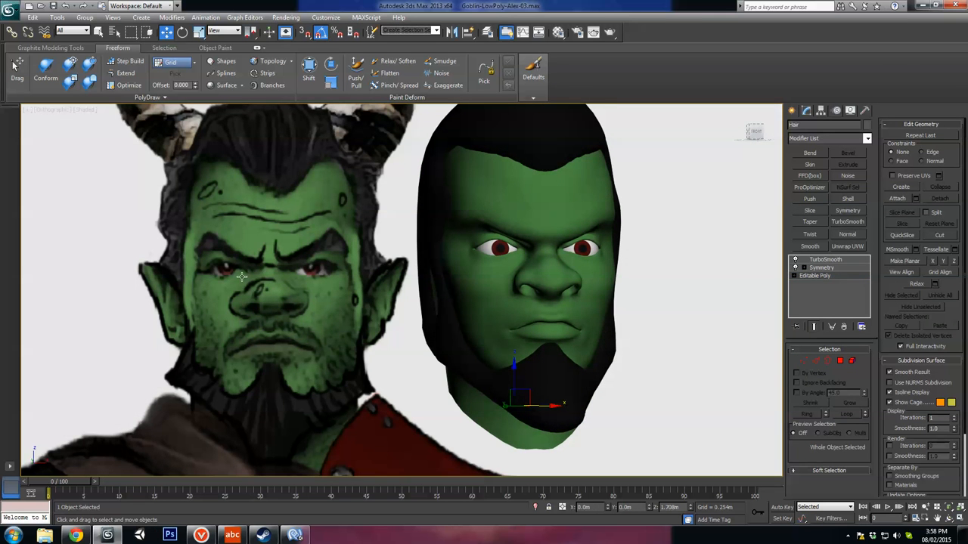
# Step: Select the head, show edged faces, and enter polygon editing on its base mesh with the TurboSmooth preview off
pyautogui.click(541, 208)
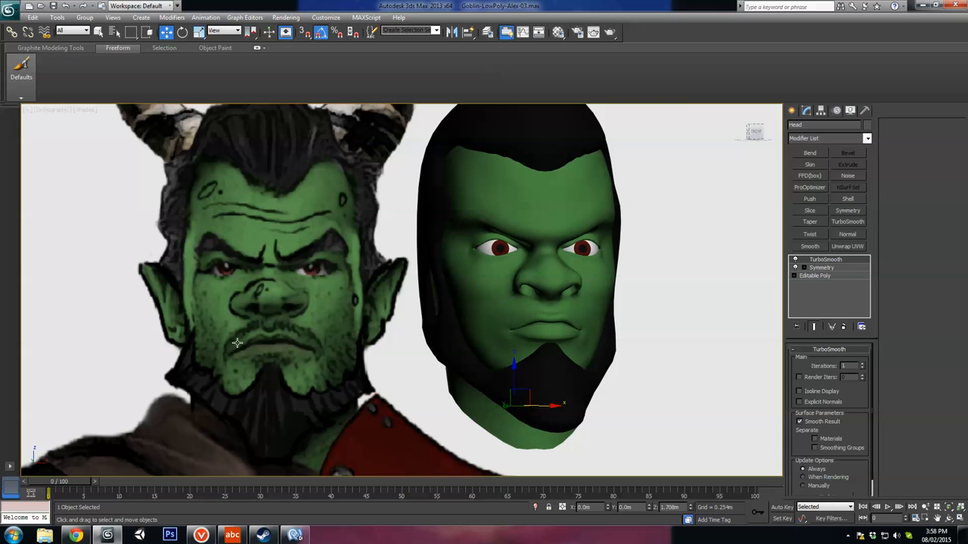
pyautogui.scroll(3, 438, 367)
pyautogui.press('F4')
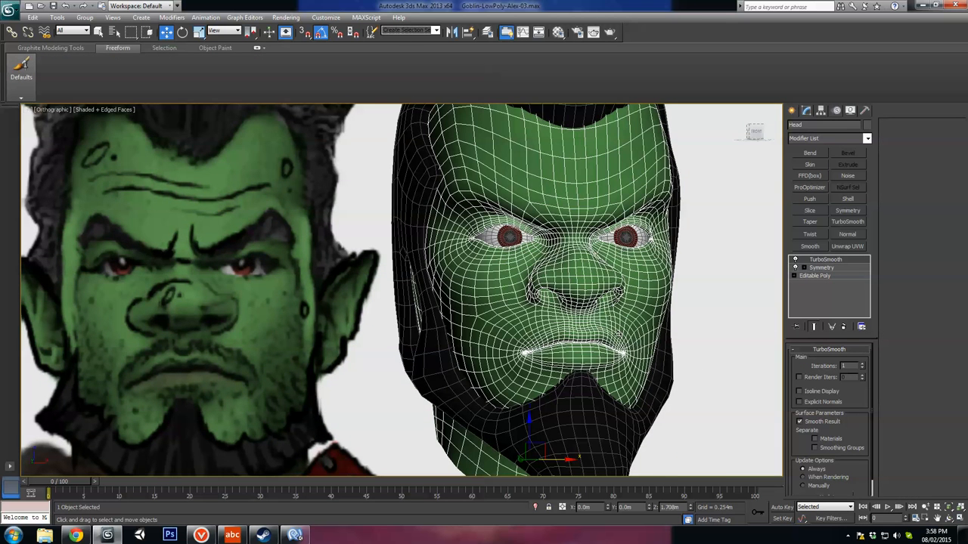
pyautogui.scroll(-2, 534, 336)
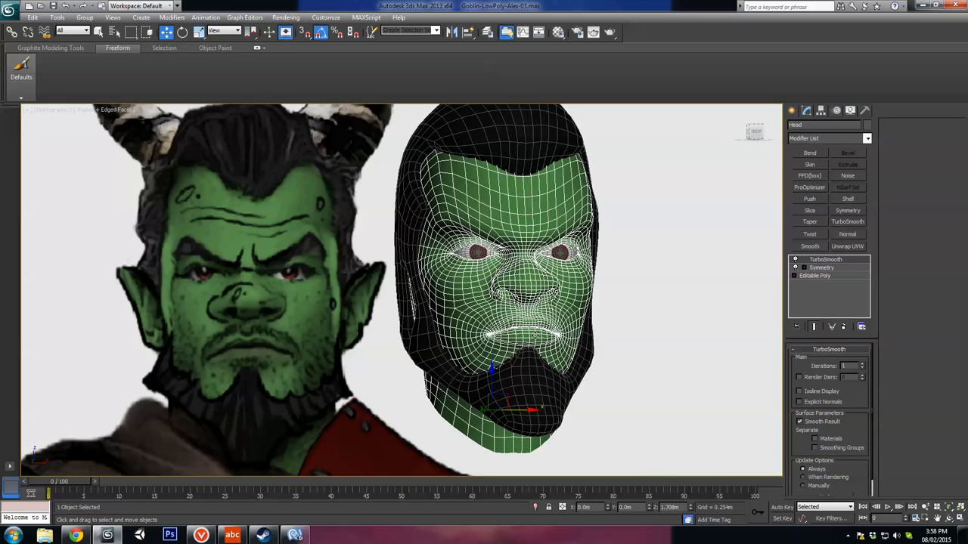
pyautogui.click(842, 275)
pyautogui.scroll(2, 459, 267)
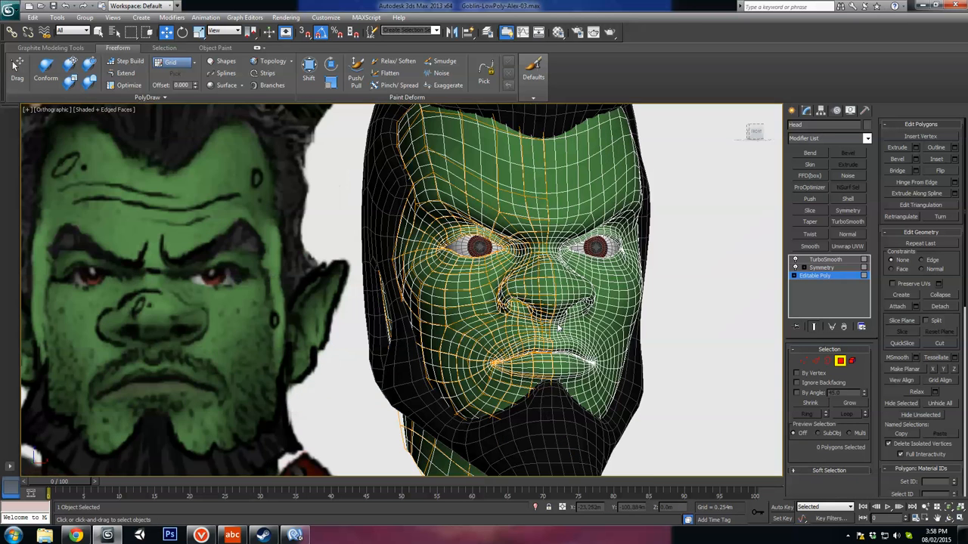
pyautogui.click(794, 259)
pyautogui.scroll(4, 648, 310)
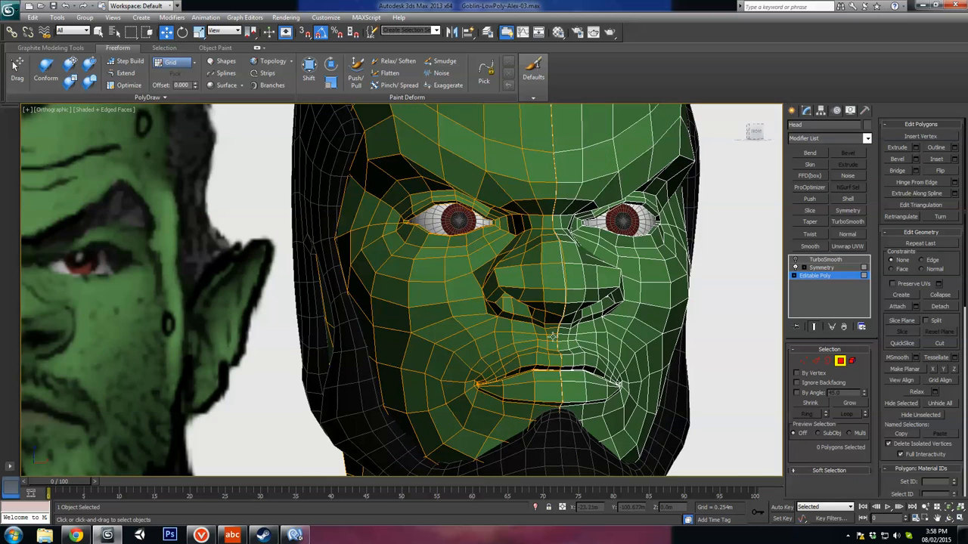
# Step: Select the strip of polygons above the upper lip that forms half of the moustache
pyautogui.click(650, 308)
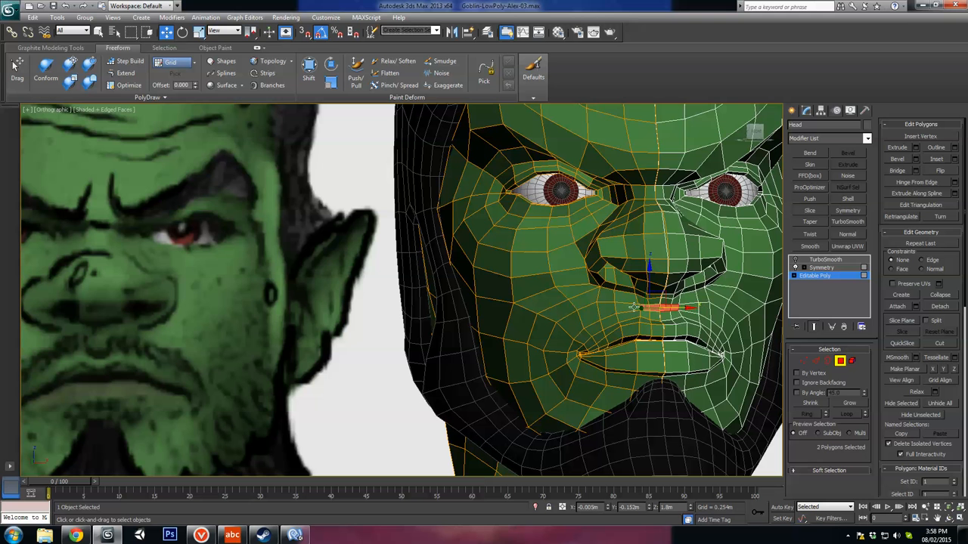
pyautogui.keyDown('ctrl'); pyautogui.click(633, 307); pyautogui.keyUp('ctrl')
pyautogui.keyDown('ctrl'); pyautogui.click(607, 308); pyautogui.keyUp('ctrl')
pyautogui.keyDown('ctrl'); pyautogui.click(590, 315); pyautogui.keyUp('ctrl')
pyautogui.keyDown('ctrl'); pyautogui.click(573, 327); pyautogui.keyUp('ctrl')
# Step: Add the row of eyebrow polygons above the eye to the moustache selection
pyautogui.keyDown('alt'); pyautogui.moveTo(618, 335); pyautogui.dragTo(556, 232, button='middle'); pyautogui.keyUp('alt')
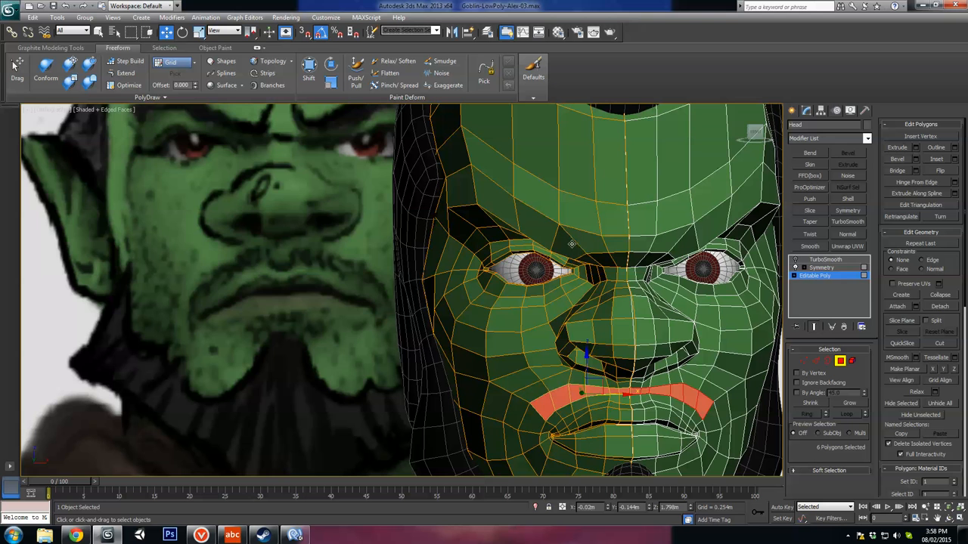
pyautogui.keyDown('ctrl'); pyautogui.click(572, 244); pyautogui.keyUp('ctrl')
pyautogui.keyDown('ctrl'); pyautogui.click(537, 227); pyautogui.keyUp('ctrl')
pyautogui.keyDown('ctrl'); pyautogui.click(493, 204); pyautogui.keyUp('ctrl')
pyautogui.keyDown('ctrl'); pyautogui.click(464, 188); pyautogui.keyUp('ctrl')
# Step: Assign the black material to the head's selected eyebrow and moustache polygons
pyautogui.scroll(-4, 464, 190)
pyautogui.keyDown('alt'); pyautogui.moveTo(468, 336); pyautogui.dragTo(566, 307, button='middle'); pyautogui.keyUp('alt')
pyautogui.press('m')
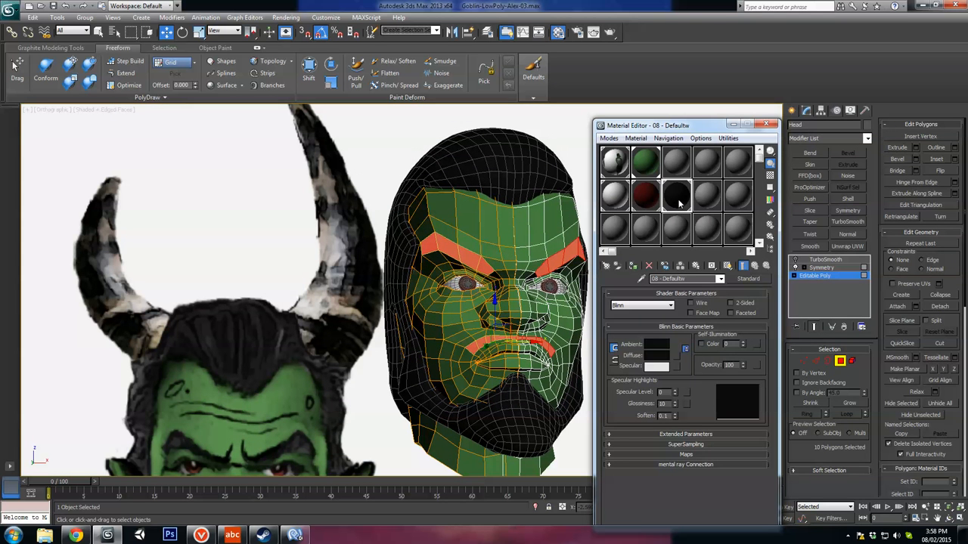
pyautogui.click(632, 265)
pyautogui.click(768, 121)
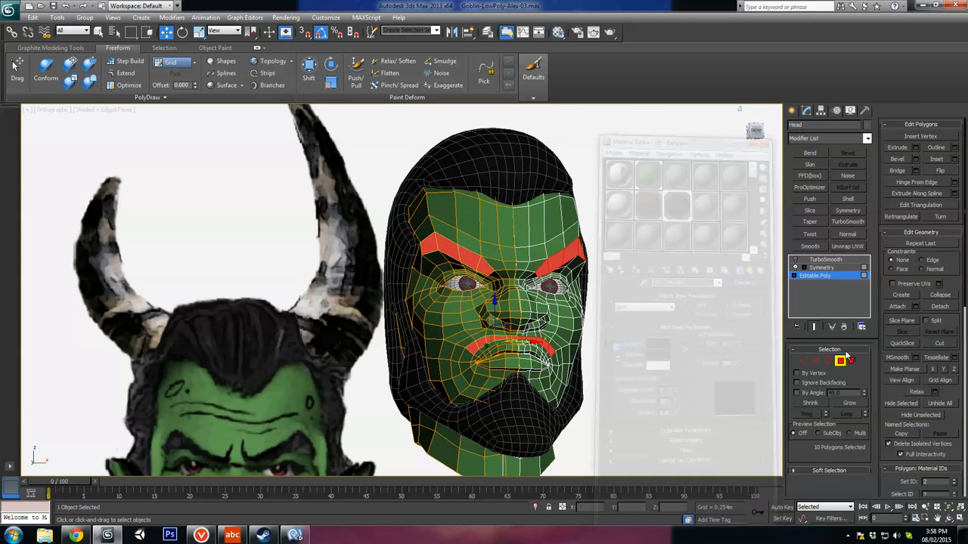
# Step: Leave polygon editing, turn the head's TurboSmooth preview back on, and hide the edged faces to review the facial hair
pyautogui.click(795, 260)
pyautogui.click(794, 260)
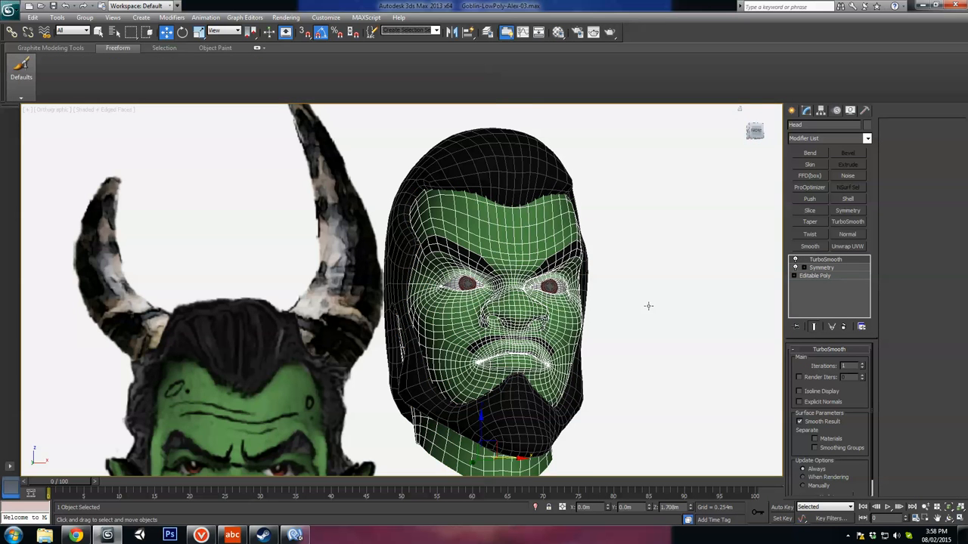
pyautogui.press('F4')
pyautogui.moveTo(580, 314); pyautogui.dragTo(615, 308, button='middle')
pyautogui.scroll(-4, 574, 304)
pyautogui.scroll(6, 534, 322)
pyautogui.scroll(-3, 555, 317)
pyautogui.scroll(-2, 597, 316)
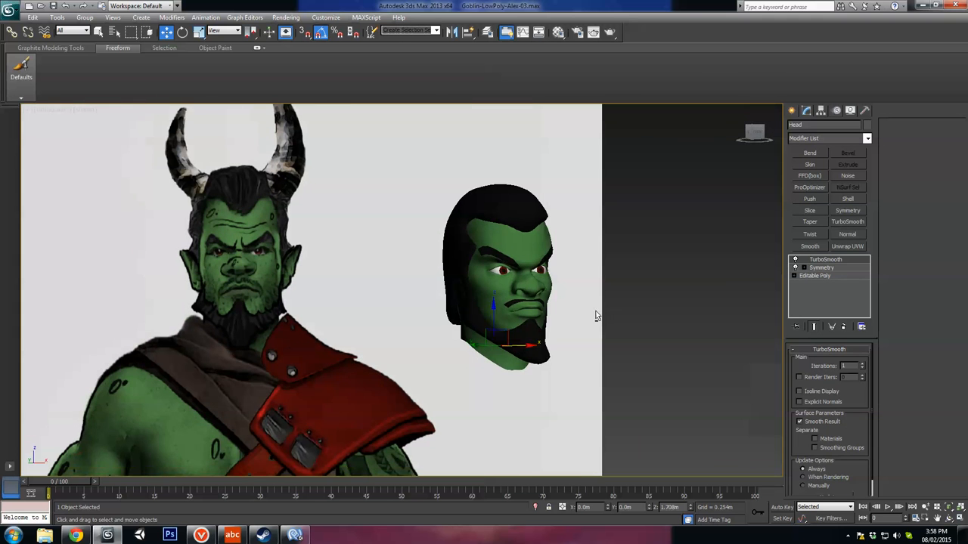
# Step: Undo the black eyebrow and moustache colouring and compare the plain green face with the reference drawing
pyautogui.keyDown('alt'); pyautogui.moveTo(606, 356); pyautogui.dragTo(577, 339, button='middle'); pyautogui.keyUp('alt')
pyautogui.scroll(3, 582, 344)
pyautogui.scroll(5, 567, 343)
pyautogui.scroll(-3, 577, 338)
pyautogui.keyDown('alt'); pyautogui.moveTo(446, 337); pyautogui.dragTo(509, 341, button='middle'); pyautogui.keyUp('alt')
pyautogui.scroll(-3, 436, 335)
pyautogui.scroll(3, 509, 340)
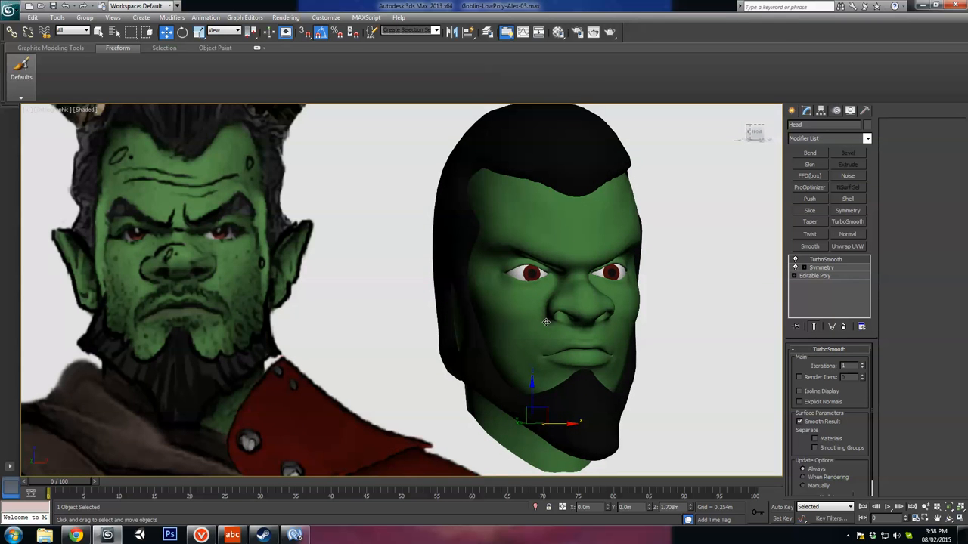
pyautogui.scroll(3, 546, 322)
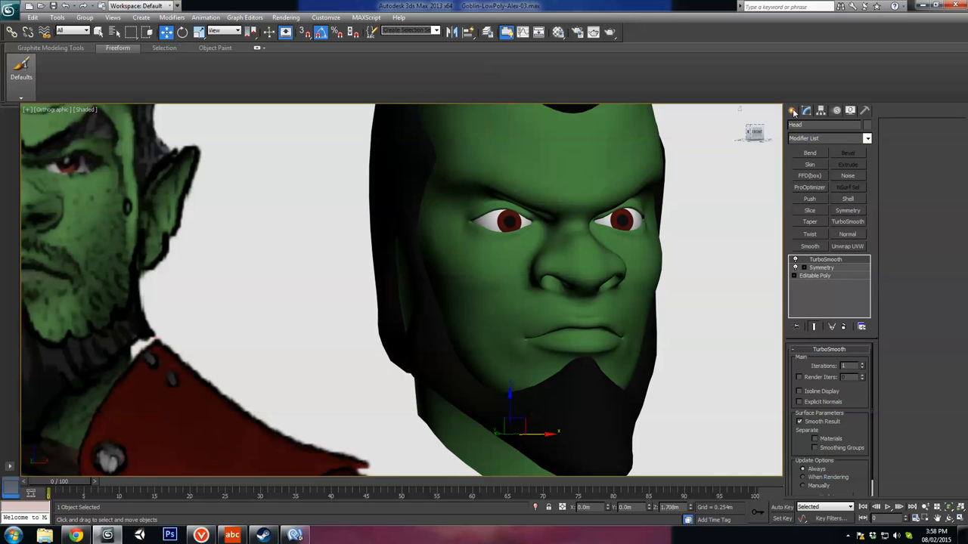
pyautogui.click(793, 112)
pyautogui.moveTo(677, 255); pyautogui.dragTo(662, 256, button='middle')
pyautogui.scroll(-4, 592, 272)
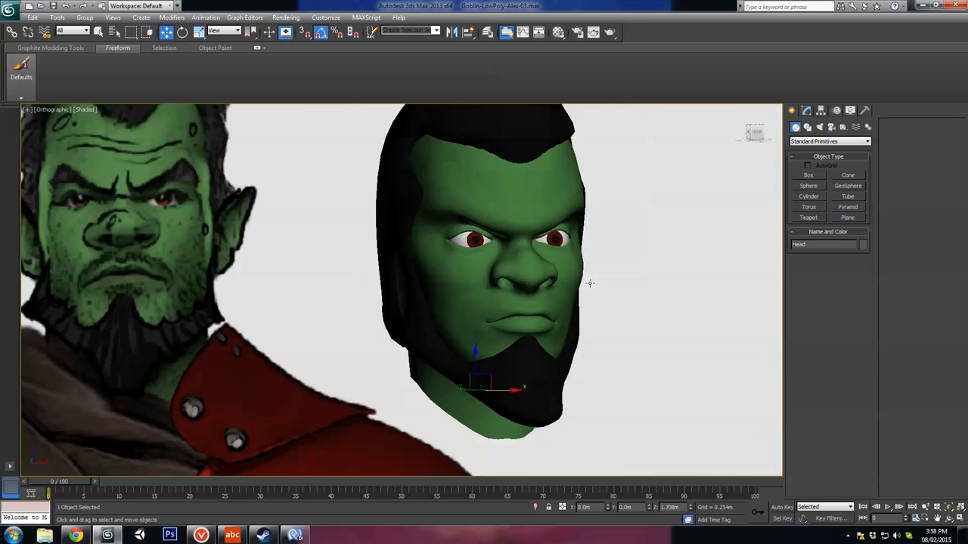
pyautogui.moveTo(590, 281); pyautogui.dragTo(536, 291, button='middle')
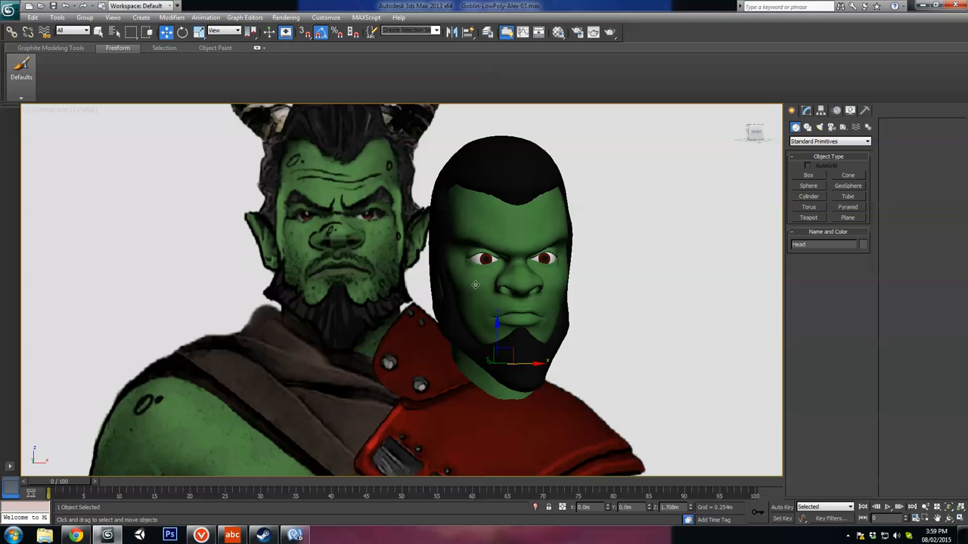
pyautogui.keyDown('alt'); pyautogui.moveTo(475, 285); pyautogui.dragTo(454, 284, button='middle'); pyautogui.keyUp('alt')
pyautogui.scroll(4, 768, 240)
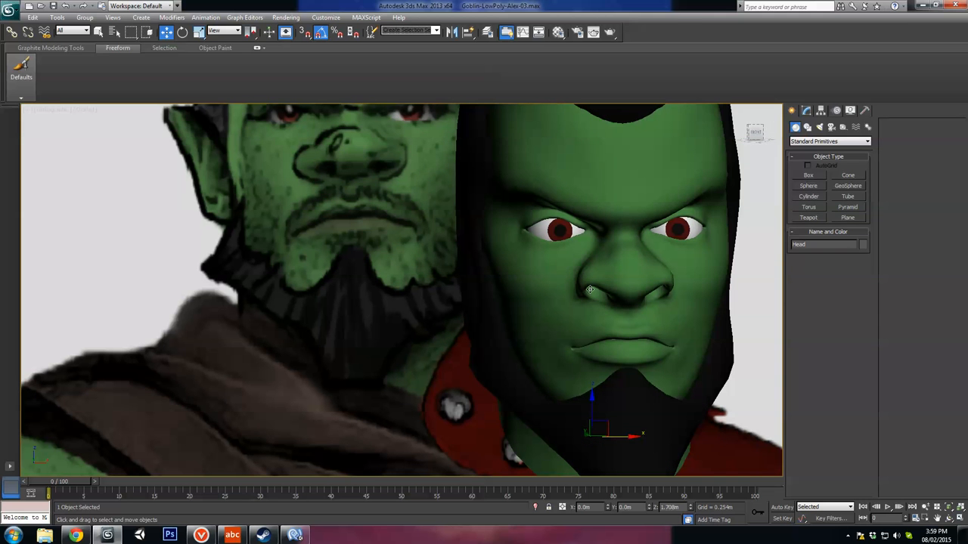
pyautogui.click(839, 198)
pyautogui.moveTo(626, 341); pyautogui.dragTo(620, 333, button='middle')
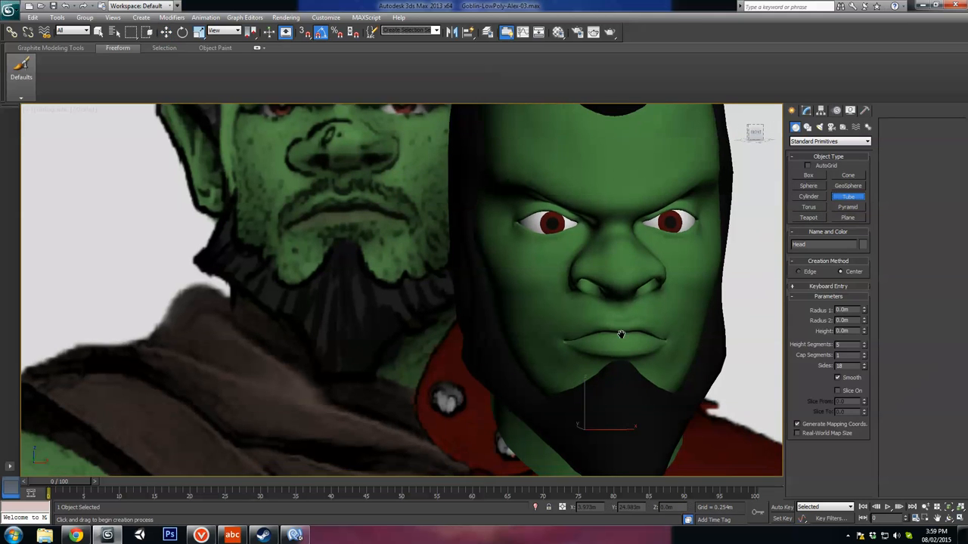
pyautogui.scroll(-5, 617, 333)
pyautogui.keyDown('alt'); pyautogui.moveTo(532, 331); pyautogui.dragTo(548, 387, button='middle'); pyautogui.keyUp('alt')
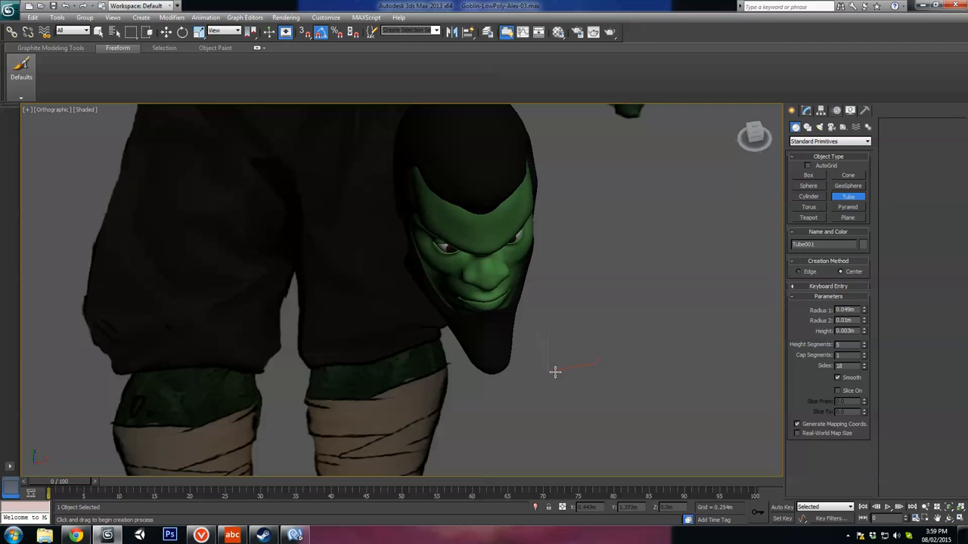
pyautogui.press('F3')
pyautogui.rightClick(566, 371)
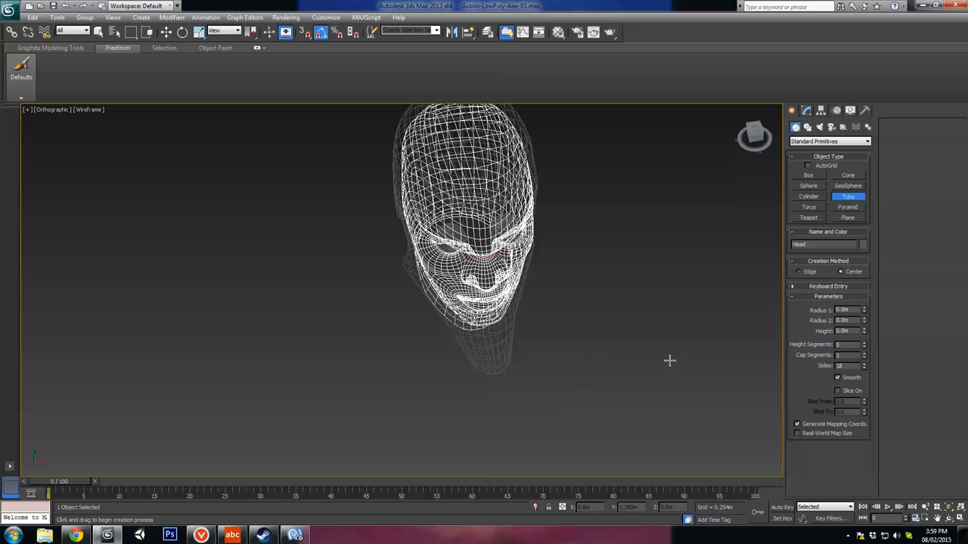
# Step: Create a torus with radii of about 0.074 m and 0.012 m and align it to the head
pyautogui.click(809, 207)
pyautogui.click(598, 391)
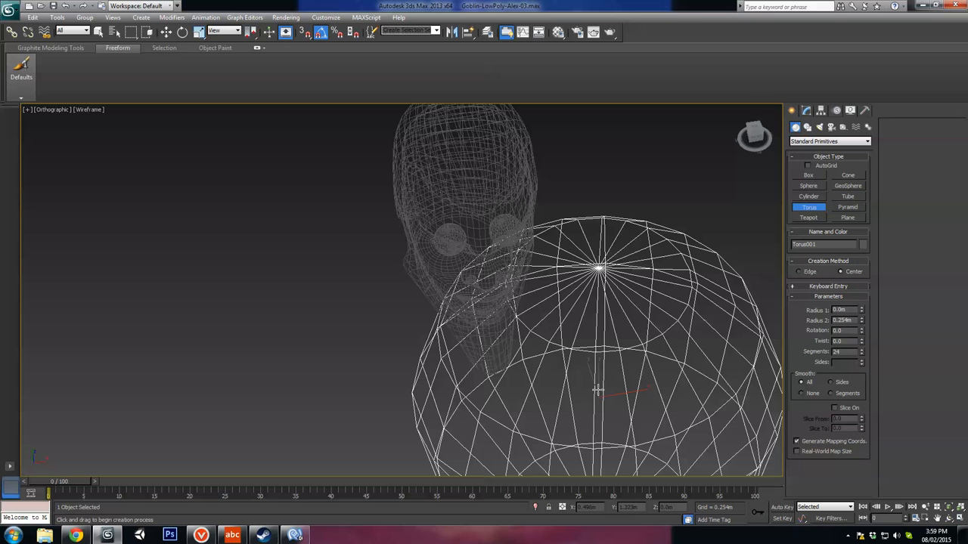
pyautogui.moveTo(598, 365); pyautogui.dragTo(597, 365)
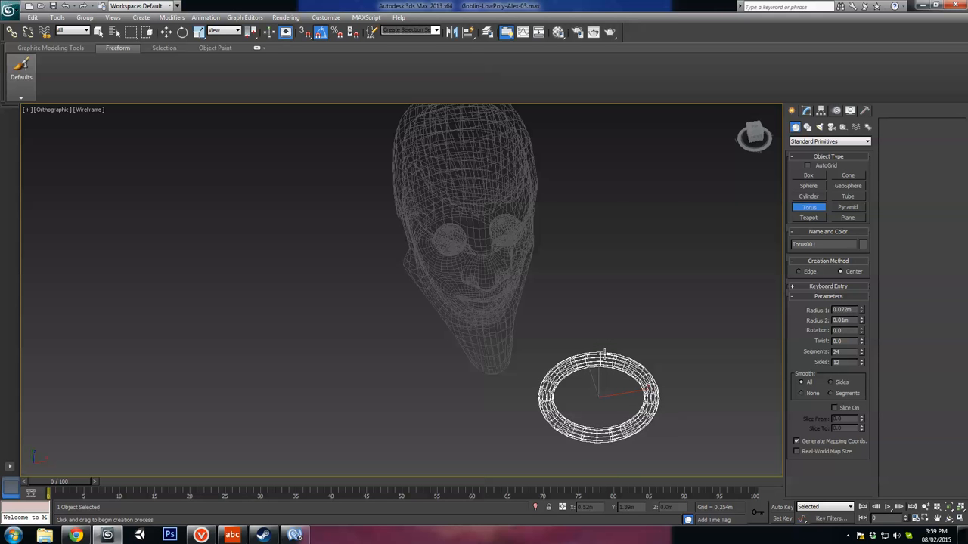
pyautogui.click(467, 34)
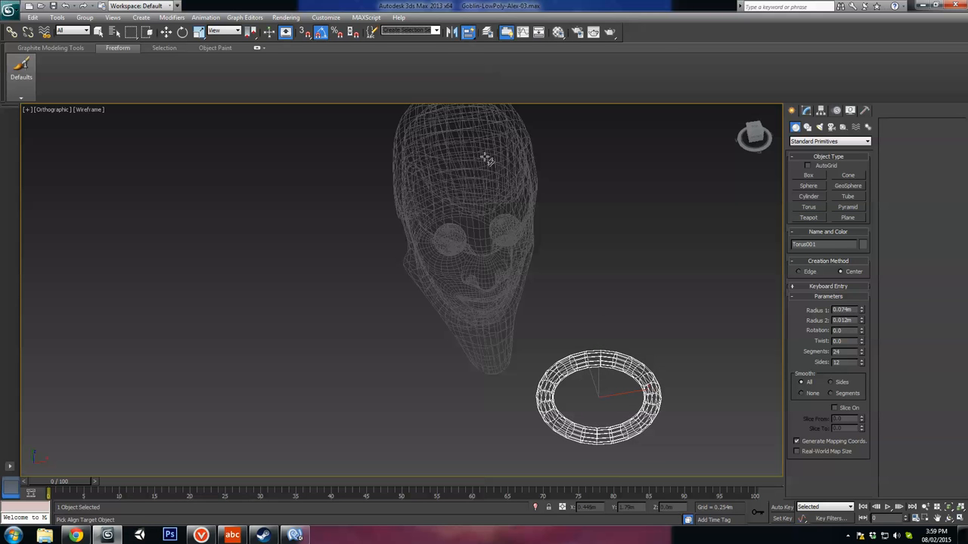
pyautogui.click(486, 160)
# Step: Return to shaded display, move the torus in front of the face, and scale it down uniformly to about 27%
pyautogui.press('F3')
pyautogui.press('w')
pyautogui.keyDown('alt'); pyautogui.moveTo(509, 218); pyautogui.dragTo(516, 220, button='middle'); pyautogui.keyUp('alt')
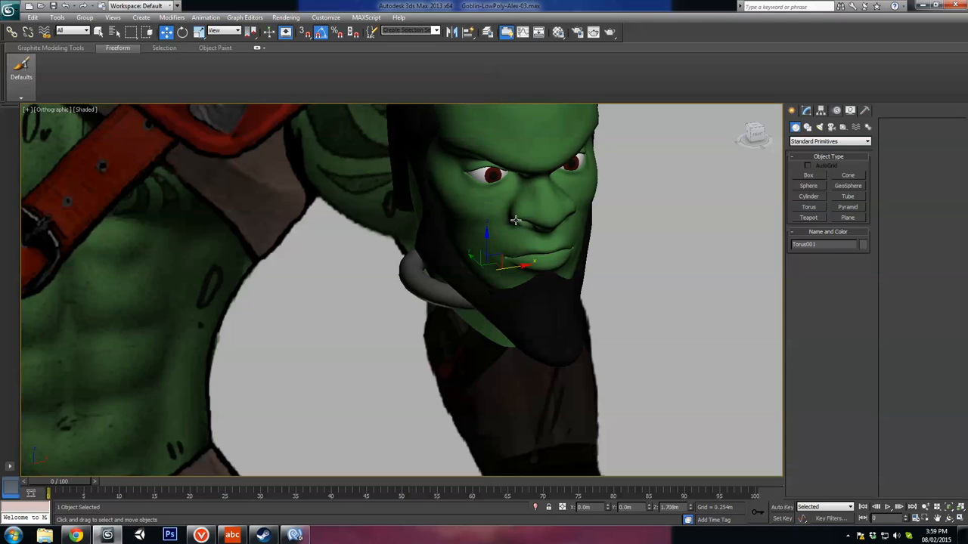
pyautogui.moveTo(498, 261); pyautogui.dragTo(522, 374)
pyautogui.press('r')
pyautogui.keyDown('alt'); pyautogui.moveTo(635, 306); pyautogui.dragTo(497, 328, button='middle'); pyautogui.keyUp('alt')
pyautogui.scroll(4, 582, 267)
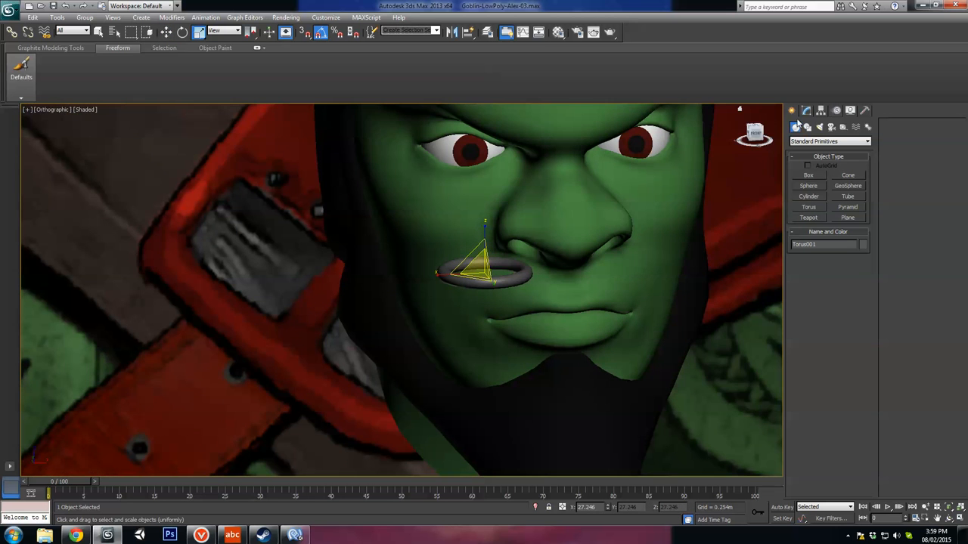
# Step: Thicken the torus by setting its Radius 2 to 0.019 m
pyautogui.click(807, 114)
pyautogui.moveTo(862, 368); pyautogui.dragTo(862, 359)
pyautogui.moveTo(586, 311); pyautogui.dragTo(546, 324, button='middle')
pyautogui.scroll(3, 546, 324)
# Step: Rotate the torus upright, shrink it to nose-ring size, and place it centrally beneath the nose
pyautogui.press('e')
pyautogui.moveTo(478, 275); pyautogui.dragTo(513, 352)
pyautogui.press('w')
pyautogui.press('r')
pyautogui.press('w')
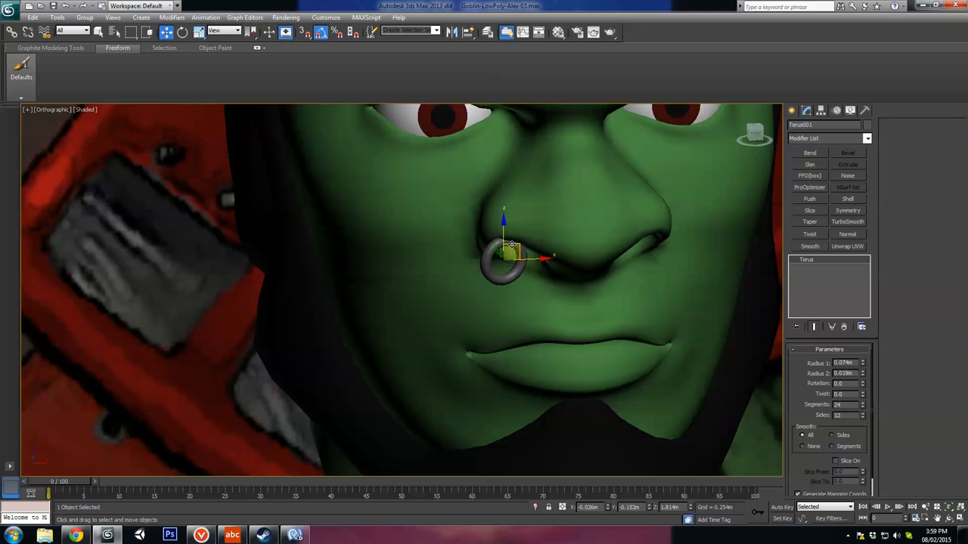
pyautogui.moveTo(513, 253); pyautogui.dragTo(570, 259)
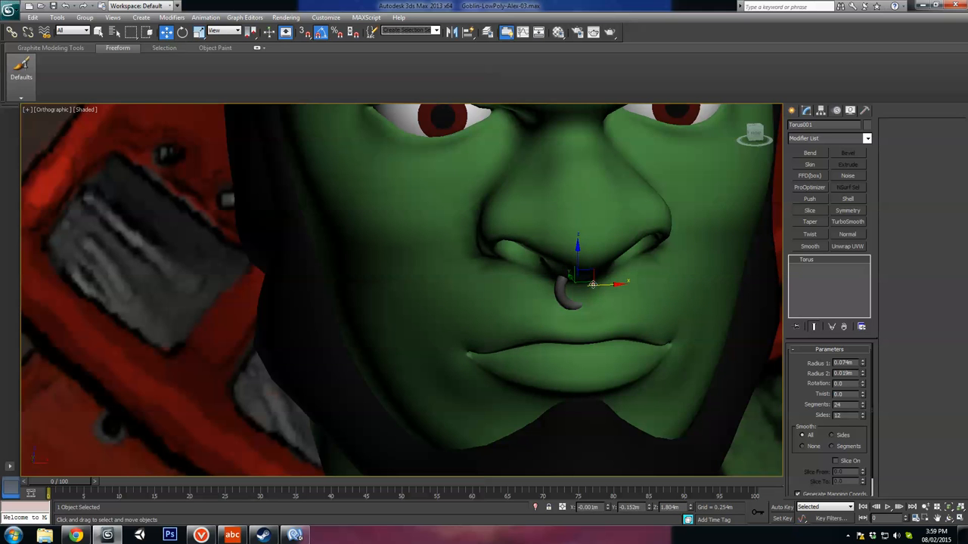
# Step: Turn the ring to face forward and enlarge it so it spans the area between the nostrils
pyautogui.press('e')
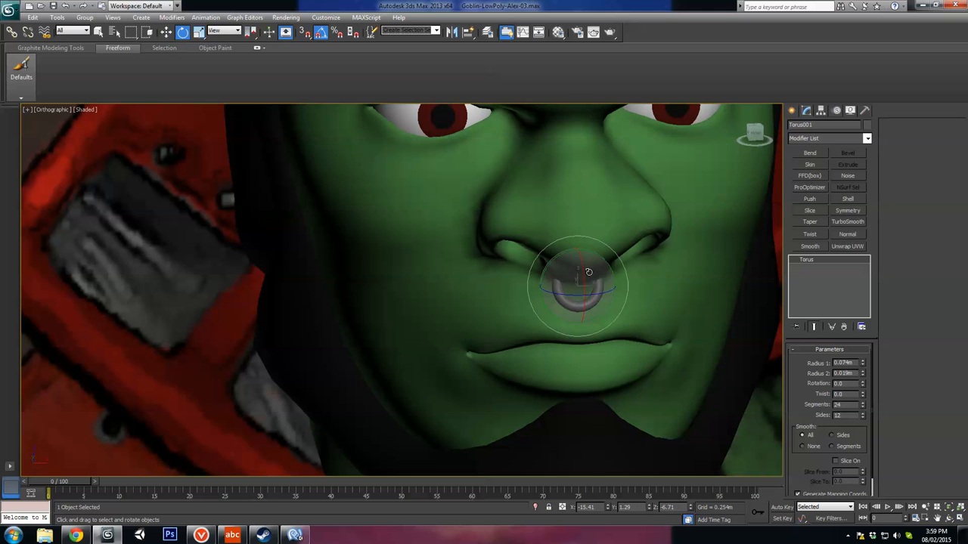
pyautogui.press('r')
pyautogui.press('e')
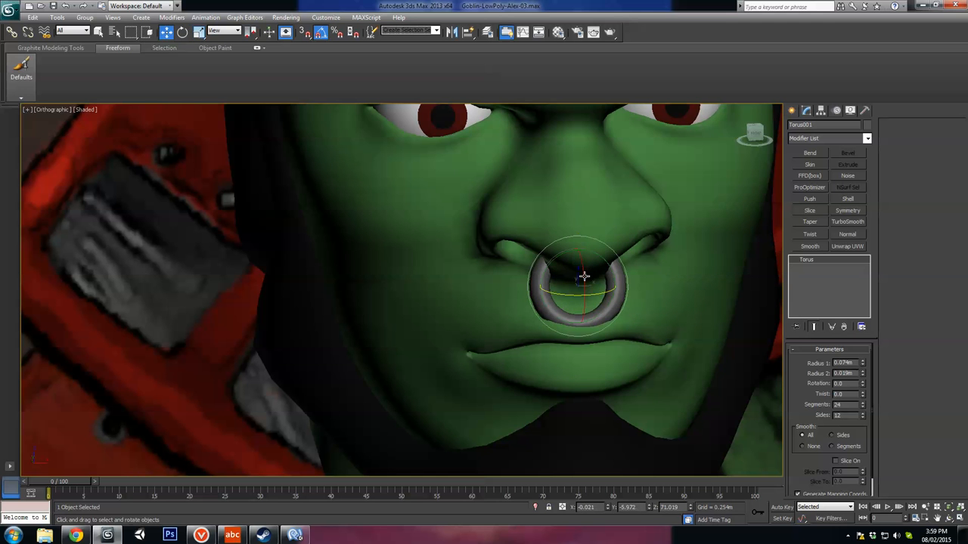
pyautogui.moveTo(579, 277); pyautogui.dragTo(583, 270)
pyautogui.press('w')
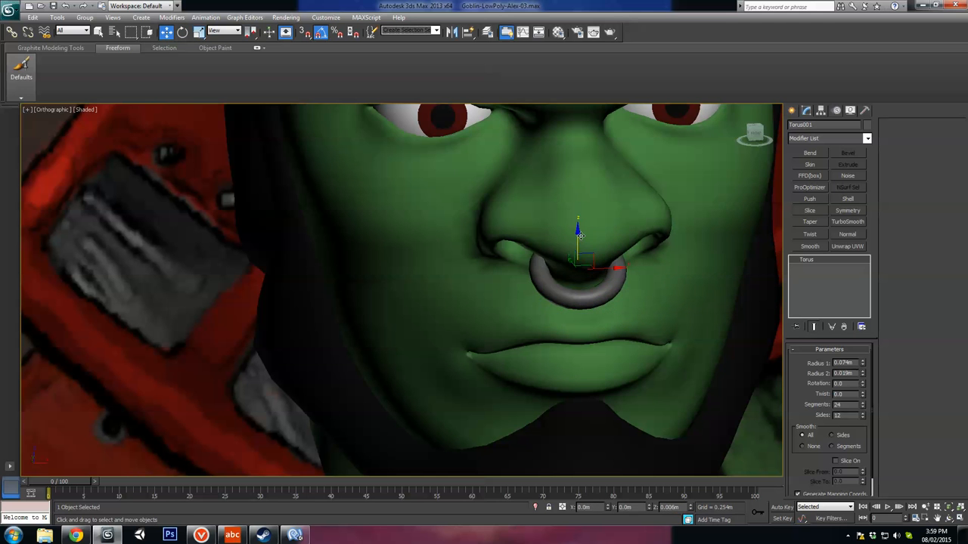
# Step: Raise the ring into the underside of the nose and refine its size and depth so it pierces the septum
pyautogui.moveTo(579, 254); pyautogui.dragTo(593, 266)
pyautogui.keyDown('alt'); pyautogui.moveTo(591, 265); pyautogui.dragTo(654, 242, button='middle'); pyautogui.keyUp('alt')
pyautogui.press('r')
pyautogui.moveTo(579, 282); pyautogui.dragTo(585, 274)
pyautogui.press('w')
pyautogui.keyDown('alt'); pyautogui.moveTo(586, 274); pyautogui.dragTo(569, 256, button='middle'); pyautogui.keyUp('alt')
pyautogui.moveTo(569, 257); pyautogui.dragTo(572, 264)
pyautogui.keyDown('alt'); pyautogui.moveTo(572, 265); pyautogui.dragTo(510, 273, button='middle'); pyautogui.keyUp('alt')
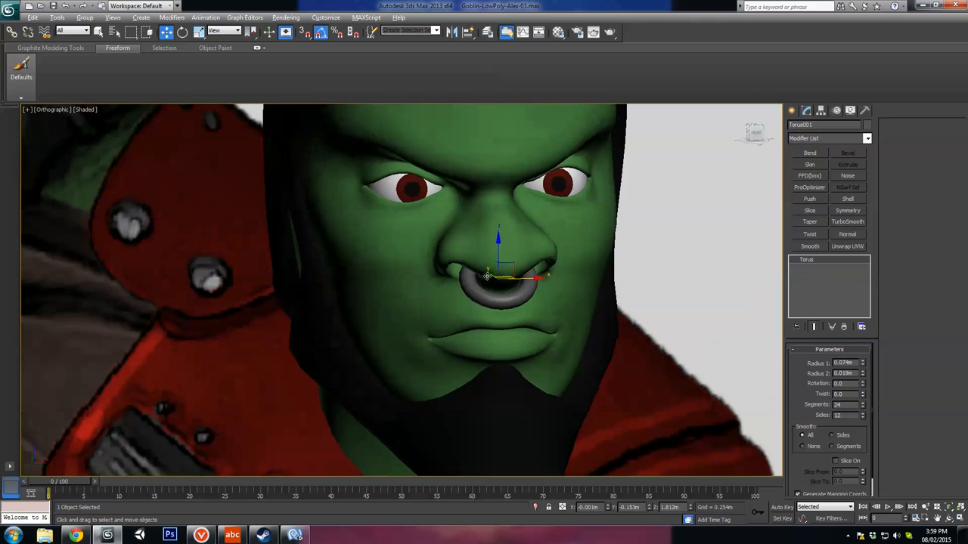
# Step: Tilt the nose ring to follow the nose in profile and scale it down uniformly to about 17%
pyautogui.press('e')
pyautogui.moveTo(508, 267); pyautogui.dragTo(507, 277)
pyautogui.keyDown('alt'); pyautogui.moveTo(506, 277); pyautogui.dragTo(568, 263, button='middle'); pyautogui.keyUp('alt')
pyautogui.scroll(3, 571, 265)
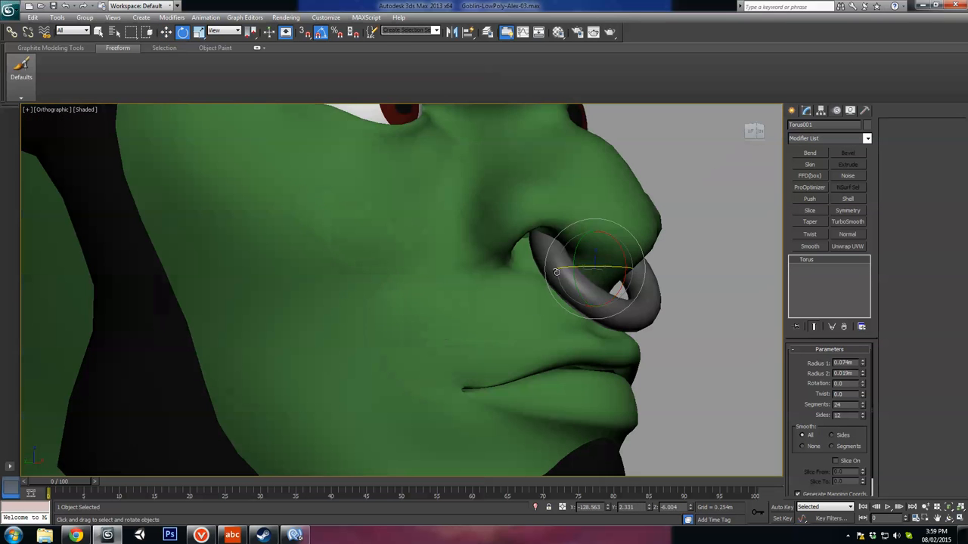
pyautogui.press('r')
pyautogui.moveTo(598, 275); pyautogui.dragTo(597, 292)
pyautogui.keyDown('alt'); pyautogui.moveTo(612, 293); pyautogui.dragTo(579, 304, button='middle'); pyautogui.keyUp('alt')
pyautogui.scroll(2, 579, 304)
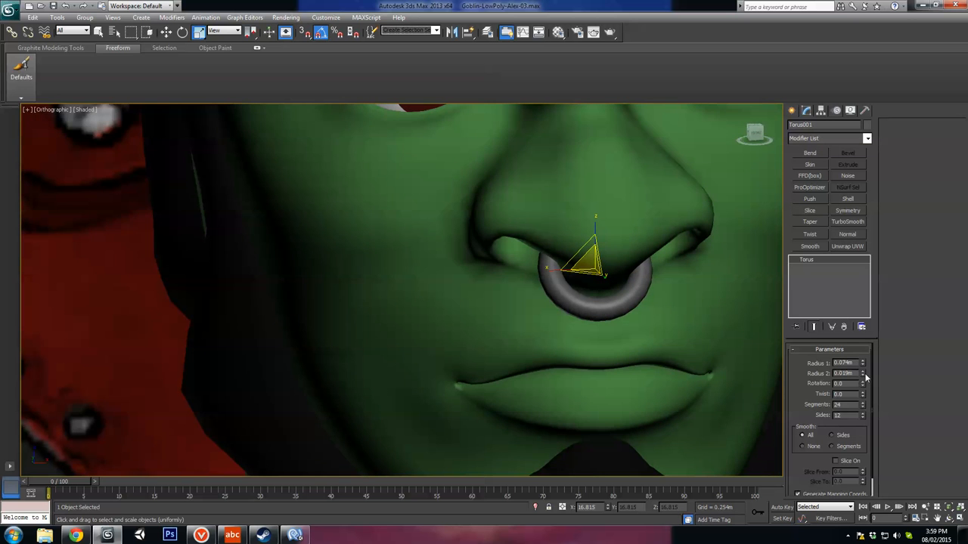
# Step: Slim the nose ring by setting its Radius 2 to 0.016 m
pyautogui.moveTo(863, 374); pyautogui.dragTo(863, 380)
pyautogui.keyDown('alt'); pyautogui.moveTo(677, 307); pyautogui.dragTo(658, 309, button='middle'); pyautogui.keyUp('alt')
pyautogui.press('w')
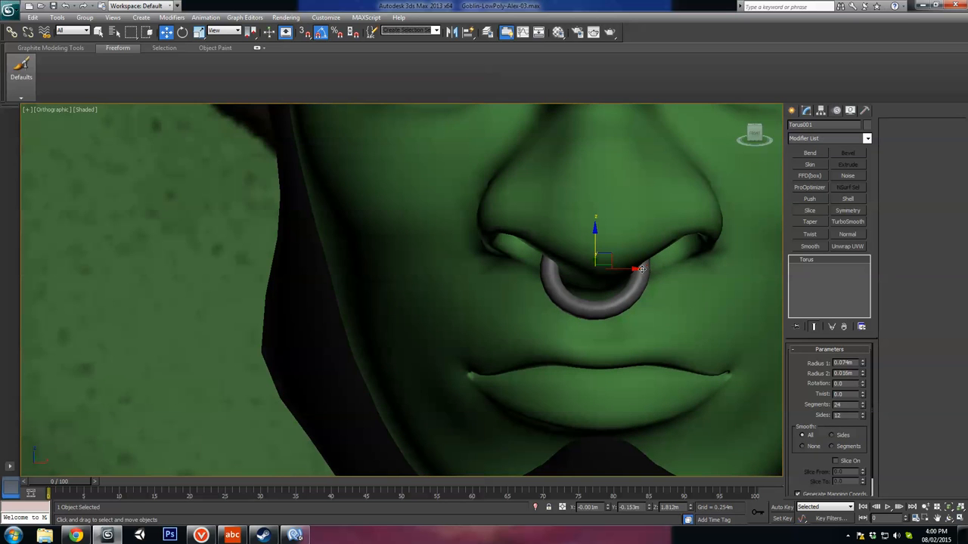
# Step: Review the nose ring on the whole face, remove it, and select the head again
pyautogui.scroll(-5, 637, 290)
pyautogui.keyDown('alt'); pyautogui.moveTo(571, 329); pyautogui.dragTo(532, 355, button='middle'); pyautogui.keyUp('alt')
pyautogui.scroll(-2, 599, 302)
pyautogui.scroll(3, 514, 314)
pyautogui.scroll(-3, 534, 330)
pyautogui.click(518, 303)
pyautogui.click(519, 300)
# Step: Compare the head's face, hair and beard with the reference drawing from the front and at an angle
pyautogui.keyDown('alt'); pyautogui.moveTo(532, 355); pyautogui.dragTo(635, 339, button='middle'); pyautogui.keyUp('alt')
pyautogui.scroll(-2, 635, 340)
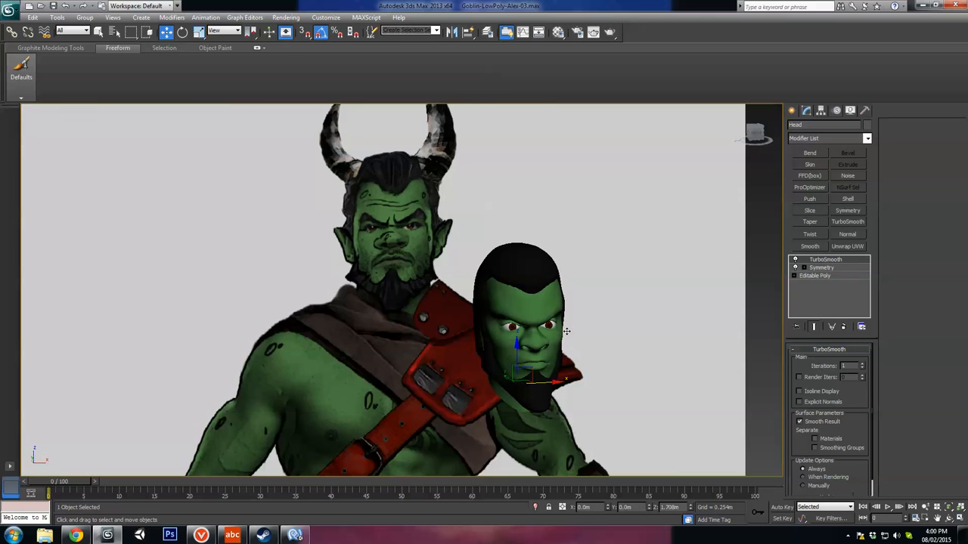
pyautogui.keyDown('alt'); pyautogui.moveTo(526, 347); pyautogui.dragTo(543, 335, button='middle'); pyautogui.keyUp('alt')
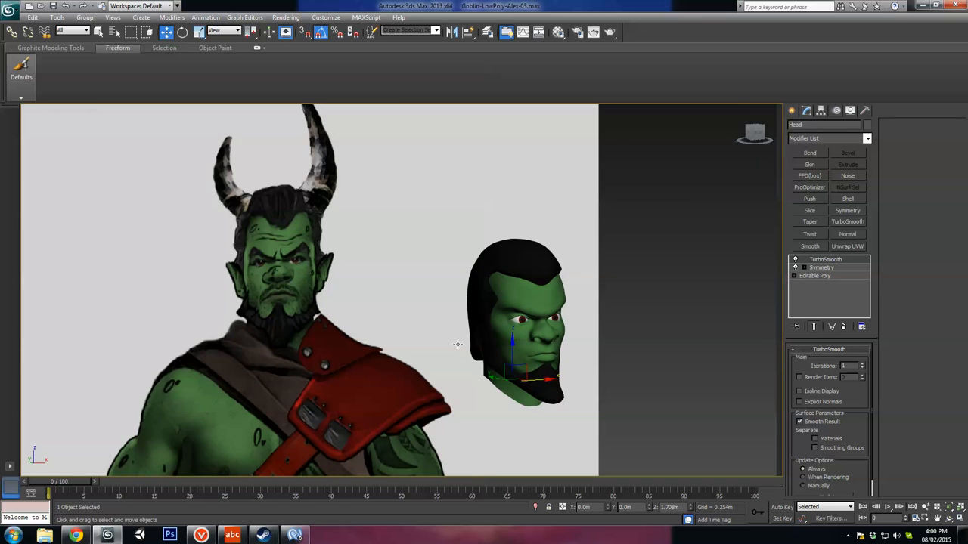
pyautogui.keyDown('alt'); pyautogui.moveTo(457, 345); pyautogui.dragTo(469, 366, button='middle'); pyautogui.keyUp('alt')
pyautogui.scroll(3, 557, 363)
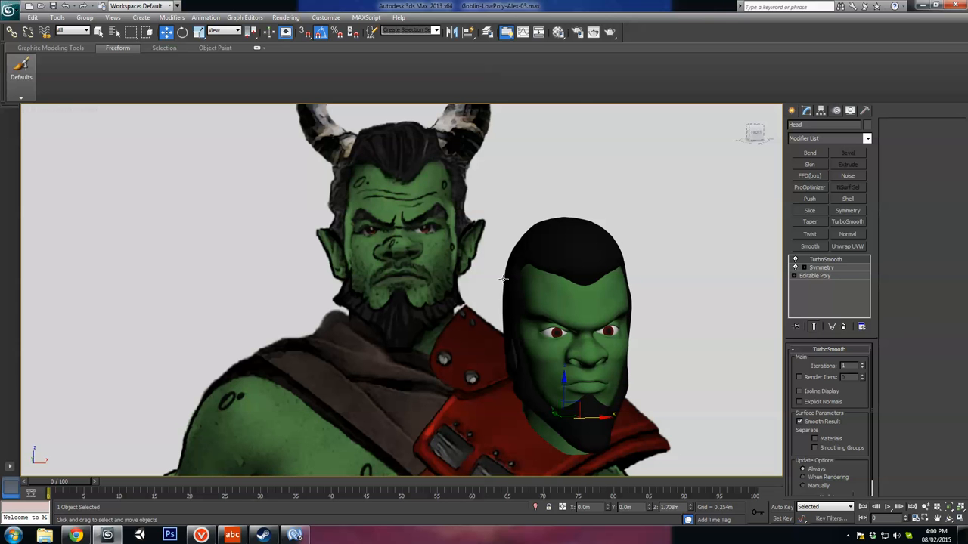
# Step: Examine the head next to the reference drawing's face and horns from the front and slightly turned
pyautogui.keyDown('alt'); pyautogui.moveTo(577, 265); pyautogui.dragTo(571, 316, button='middle'); pyautogui.keyUp('alt')
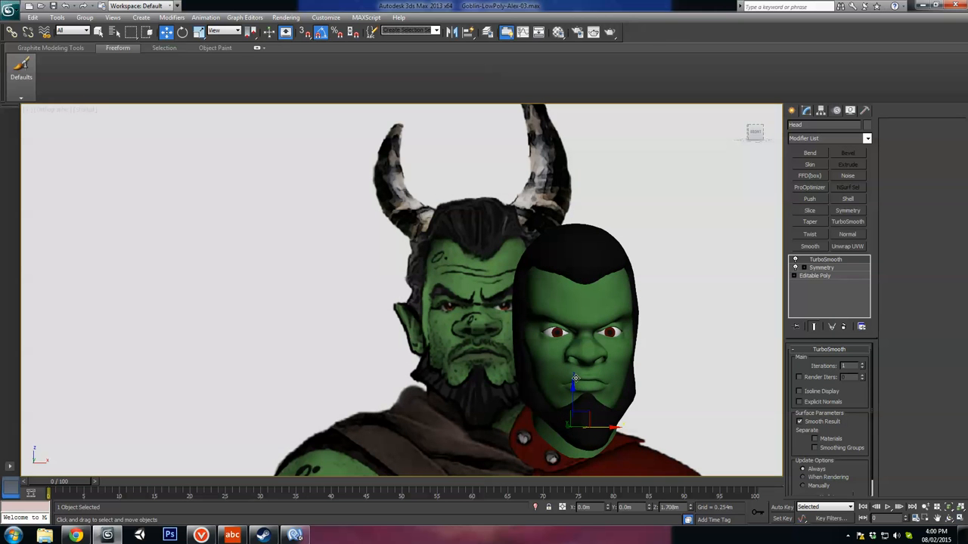
pyautogui.scroll(3, 515, 394)
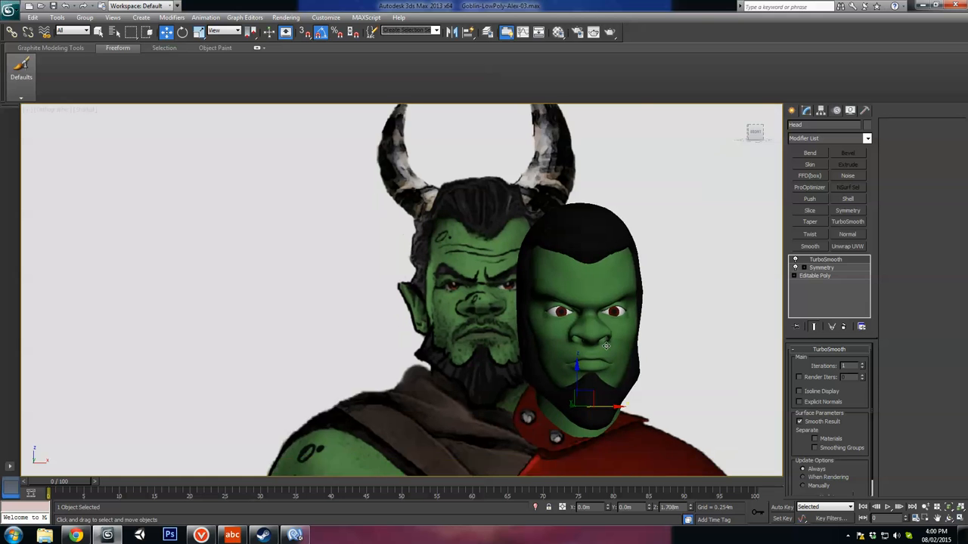
pyautogui.keyDown('alt'); pyautogui.moveTo(739, 352); pyautogui.dragTo(677, 316, button='middle'); pyautogui.keyUp('alt')
pyautogui.keyDown('alt'); pyautogui.moveTo(660, 273); pyautogui.dragTo(555, 313, button='middle'); pyautogui.keyUp('alt')
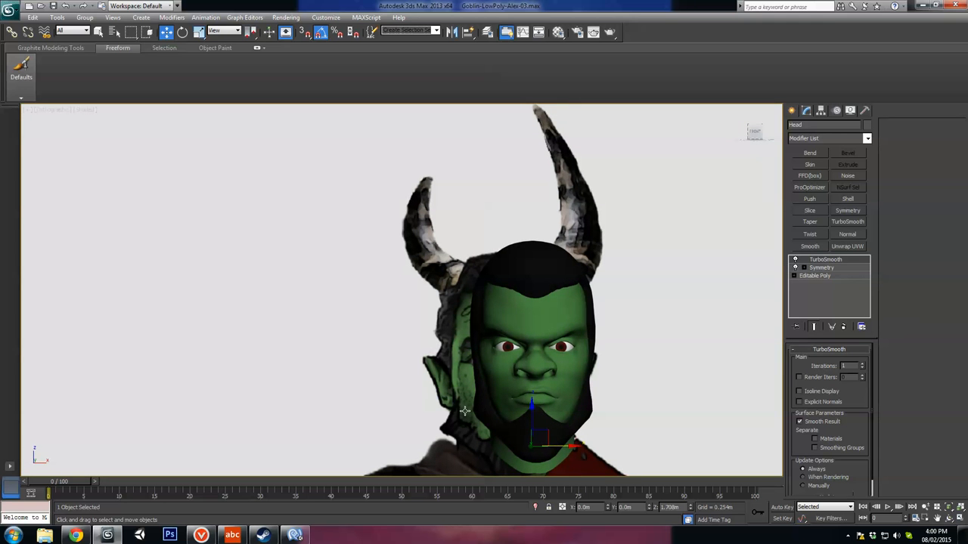
pyautogui.keyDown('alt'); pyautogui.moveTo(546, 271); pyautogui.dragTo(530, 321, button='middle'); pyautogui.keyUp('alt')
pyautogui.scroll(-4, 538, 307)
pyautogui.scroll(2, 530, 320)
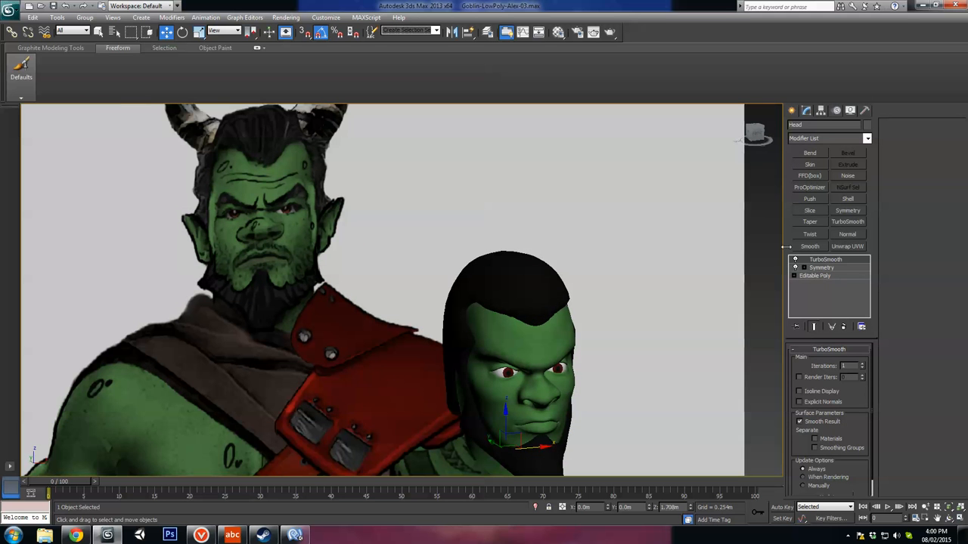
# Step: Create a cone beside the head in the top view, about 0.033 m in base radius and 0.107 m high, with a pointed tip
pyautogui.click(793, 111)
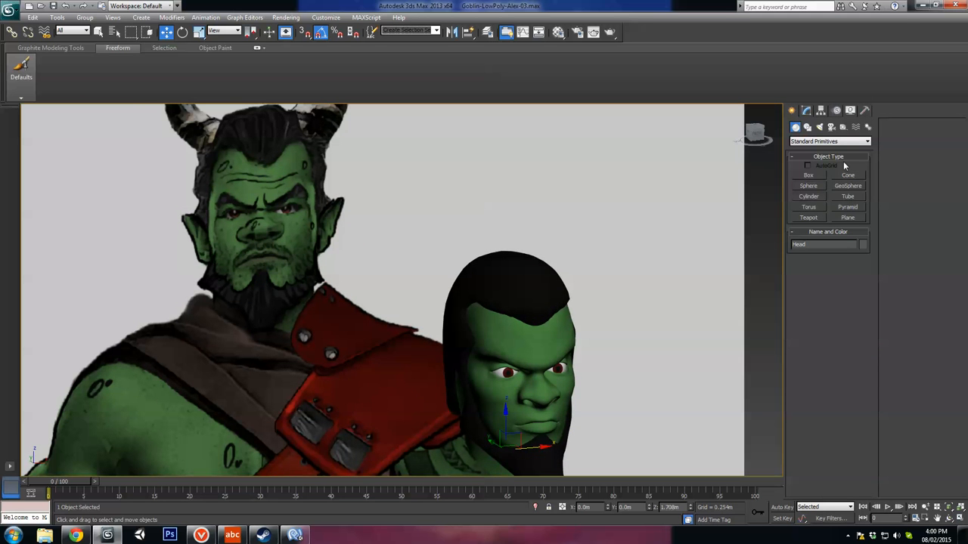
pyautogui.click(808, 196)
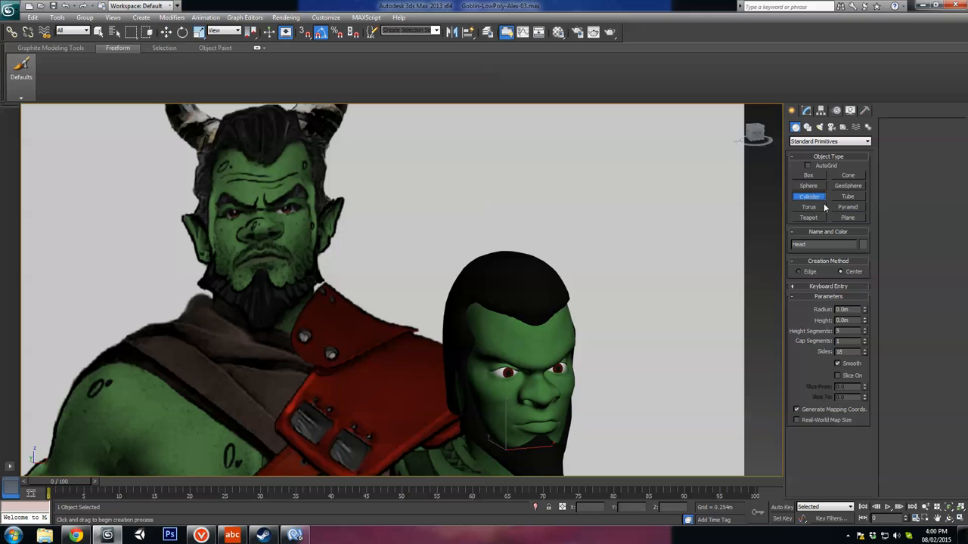
pyautogui.scroll(-2, 580, 248)
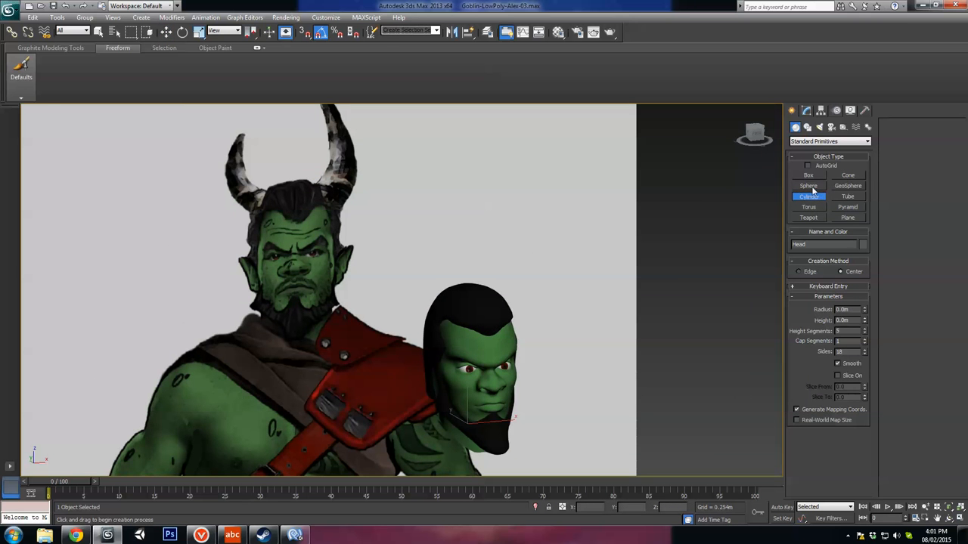
pyautogui.click(848, 175)
pyautogui.scroll(-2, 492, 355)
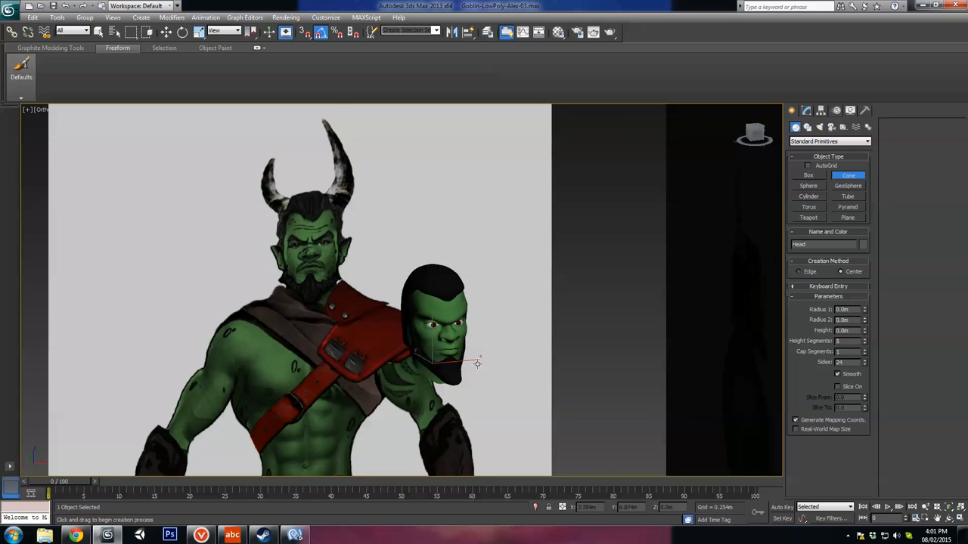
pyautogui.press('t')
pyautogui.scroll(-2, 486, 356)
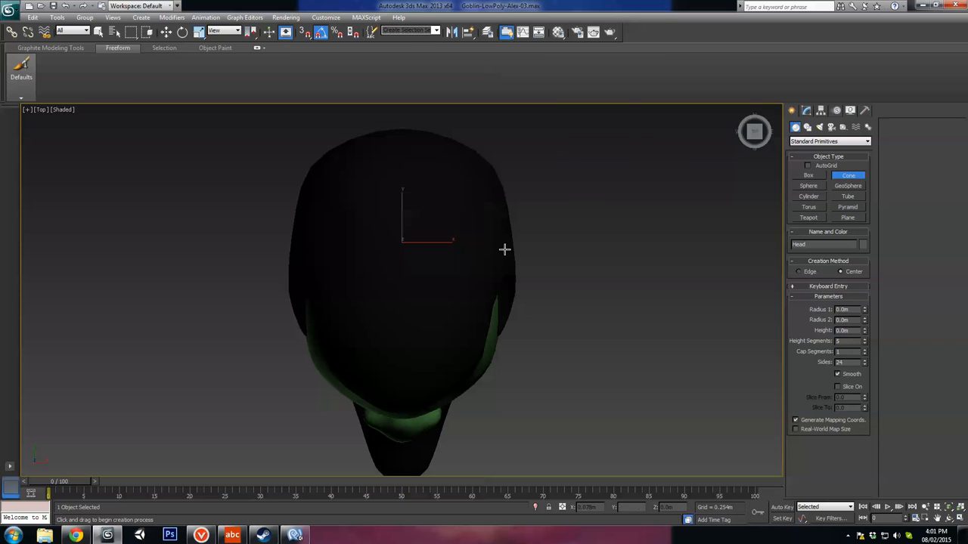
pyautogui.moveTo(568, 257)
pyautogui.mouseDown()
pyautogui.moveTo(566, 283)
pyautogui.moveTo(566, 270)
pyautogui.mouseUp()
pyautogui.moveTo(865, 310); pyautogui.dragTo(854, 267)
pyautogui.keyDown('alt'); pyautogui.moveTo(621, 360); pyautogui.dragTo(612, 297, button='middle'); pyautogui.keyUp('alt')
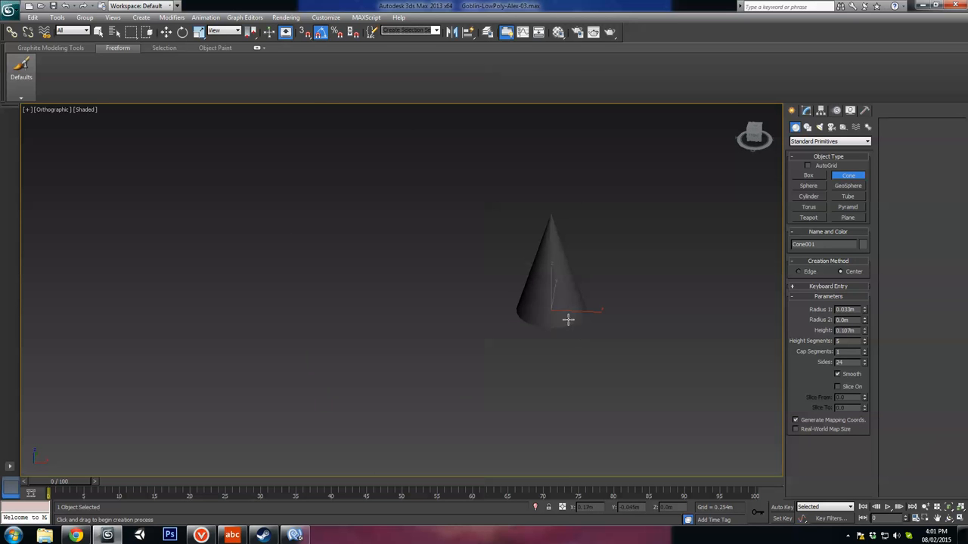
# Step: Move the cone up in the front view onto the hair near the root of the reference's taller horn
pyautogui.press('f')
pyautogui.scroll(-10, 560, 355)
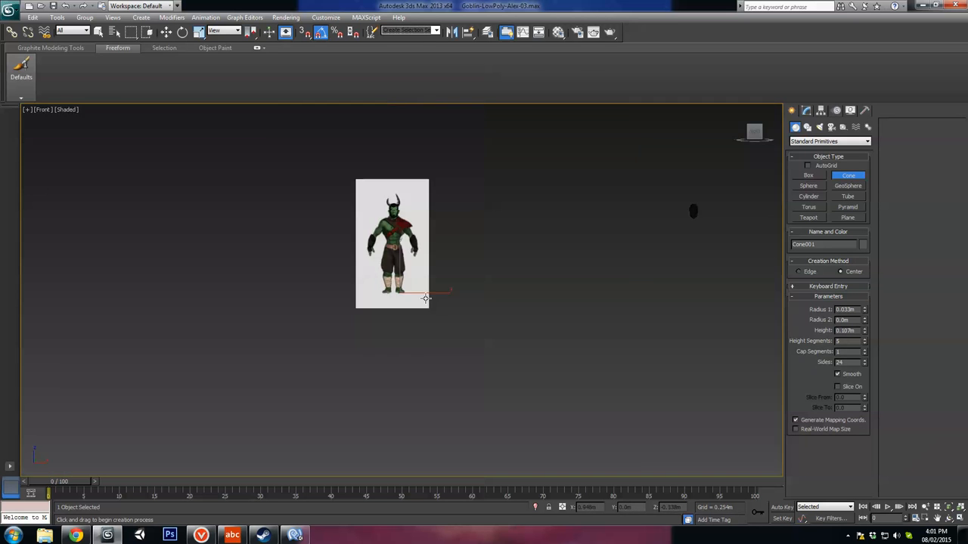
pyautogui.scroll(4, 426, 299)
pyautogui.press('w')
pyautogui.moveTo(421, 389); pyautogui.dragTo(413, 209)
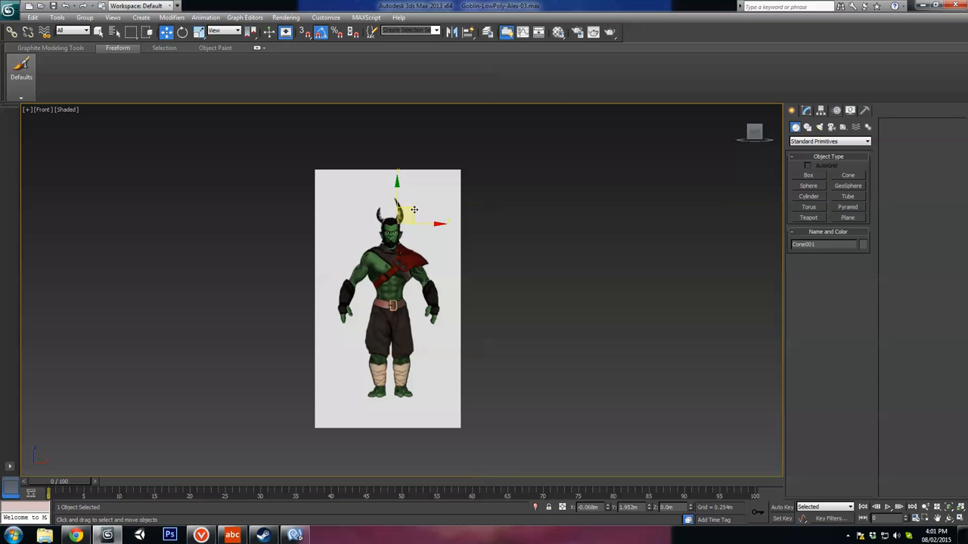
pyautogui.press('z')
pyautogui.scroll(-6, 408, 208)
pyautogui.moveTo(480, 298); pyautogui.dragTo(497, 245, button='middle')
pyautogui.scroll(3, 497, 245)
# Step: Tilt the cone outward and place its base on the side of the head where the horn starts
pyautogui.press('e')
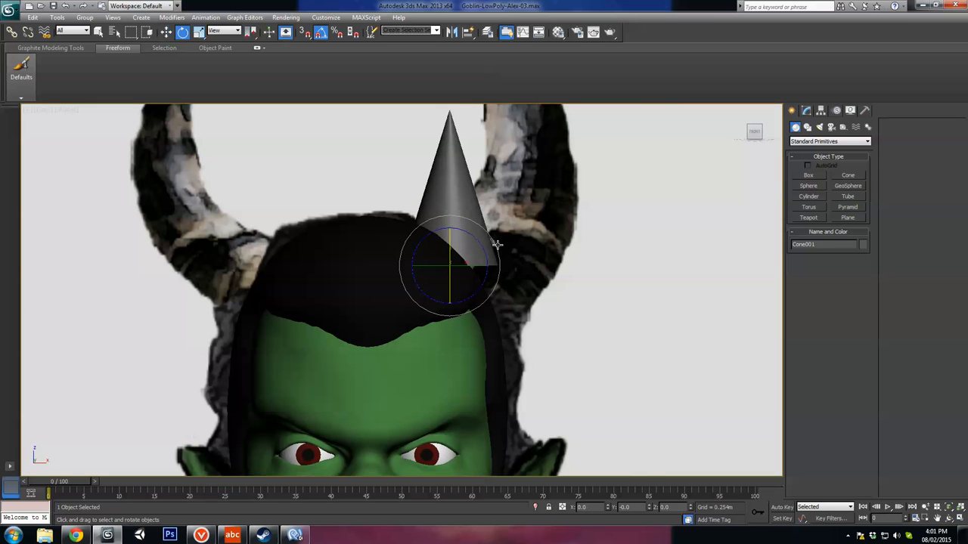
pyautogui.moveTo(496, 244); pyautogui.dragTo(452, 277)
pyautogui.press('w')
pyautogui.scroll(-5, 459, 309)
pyautogui.scroll(4, 459, 309)
pyautogui.press('r')
pyautogui.press('w')
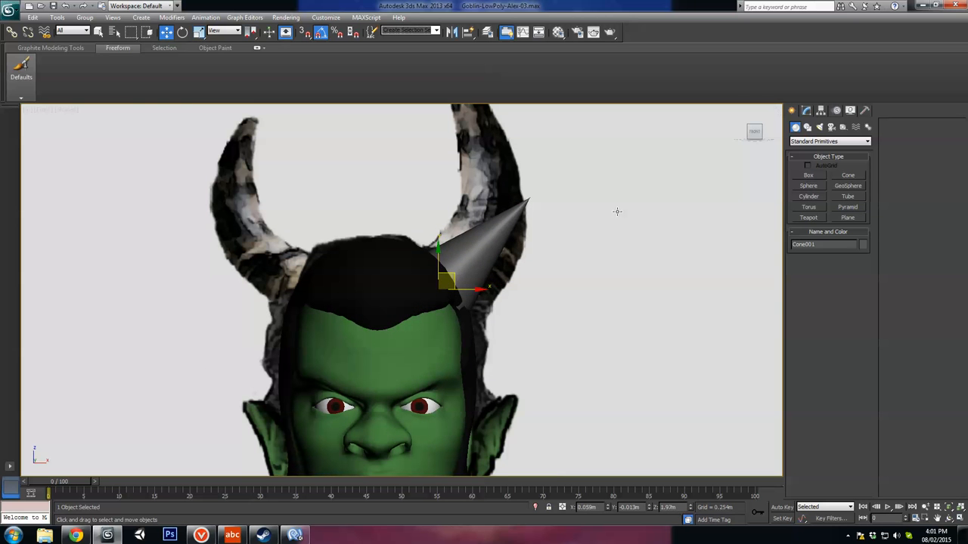
# Step: Show edged faces and resize the cone to a Radius 1 of about 0.032 m and a height of about 0.327 m
pyautogui.press('F4')
pyautogui.click(810, 111)
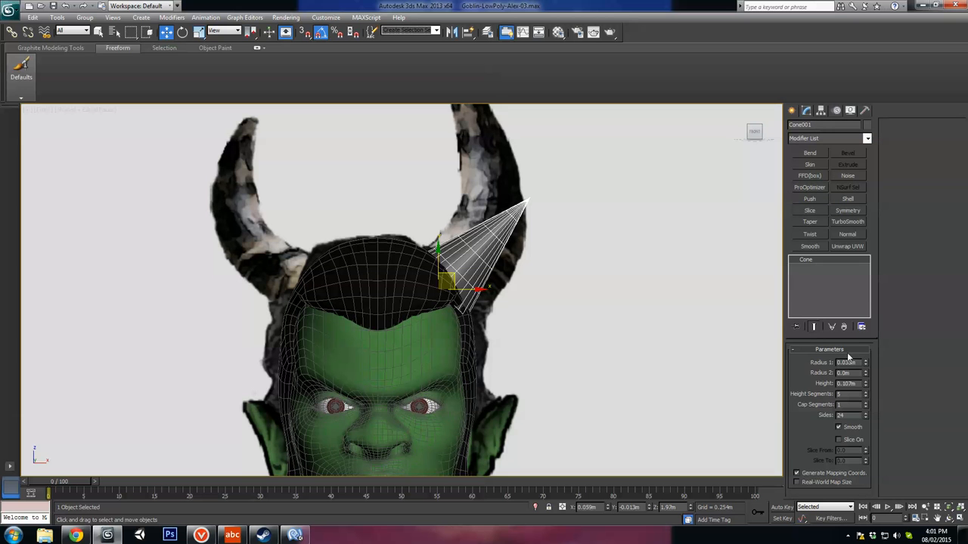
pyautogui.moveTo(866, 363); pyautogui.dragTo(857, 275)
pyautogui.moveTo(619, 294); pyautogui.dragTo(574, 323, button='middle')
pyautogui.scroll(-1, 590, 344)
pyautogui.scroll(1, 586, 340)
pyautogui.scroll(2, 574, 323)
# Step: Nudge the cone's base against the side of the hair and check it against the reference horn in the front view
pyautogui.moveTo(426, 349); pyautogui.dragTo(422, 353)
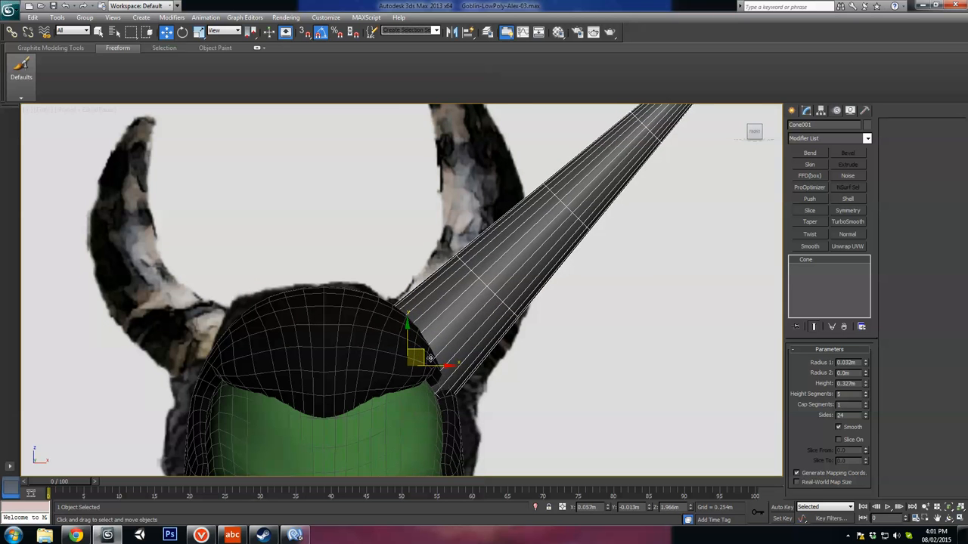
pyautogui.moveTo(482, 367)
pyautogui.keyDown('alt'); pyautogui.mouseDown(button='middle')
pyautogui.moveTo(458, 402)
pyautogui.moveTo(484, 379)
pyautogui.mouseUp(button='middle'); pyautogui.keyUp('alt')
pyautogui.keyDown('alt'); pyautogui.moveTo(424, 319); pyautogui.dragTo(482, 349, button='middle'); pyautogui.keyUp('alt')
pyautogui.scroll(-3, 529, 302)
pyautogui.press('f')
pyautogui.scroll(2, 468, 288)
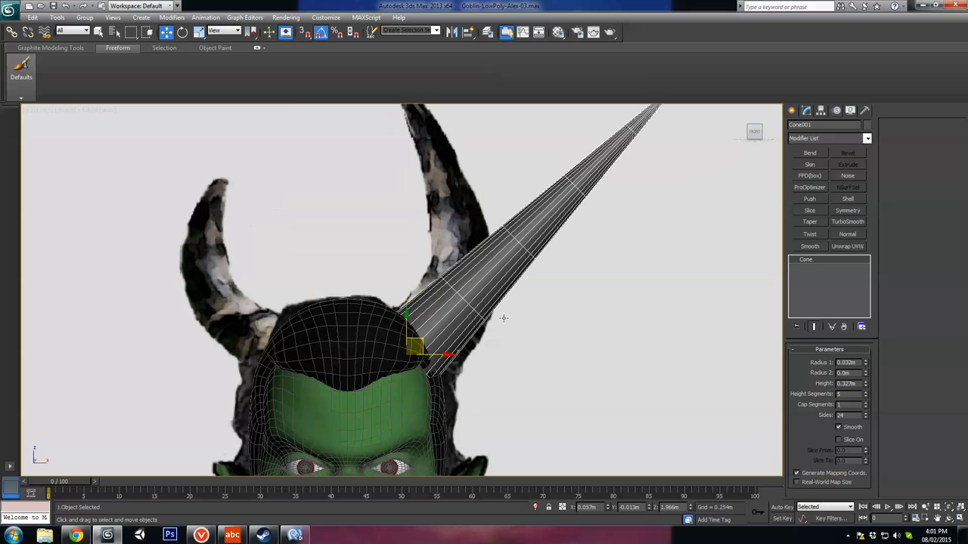
# Step: Set the cone to 12 sides and 17 height segments
pyautogui.moveTo(864, 415); pyautogui.dragTo(855, 490)
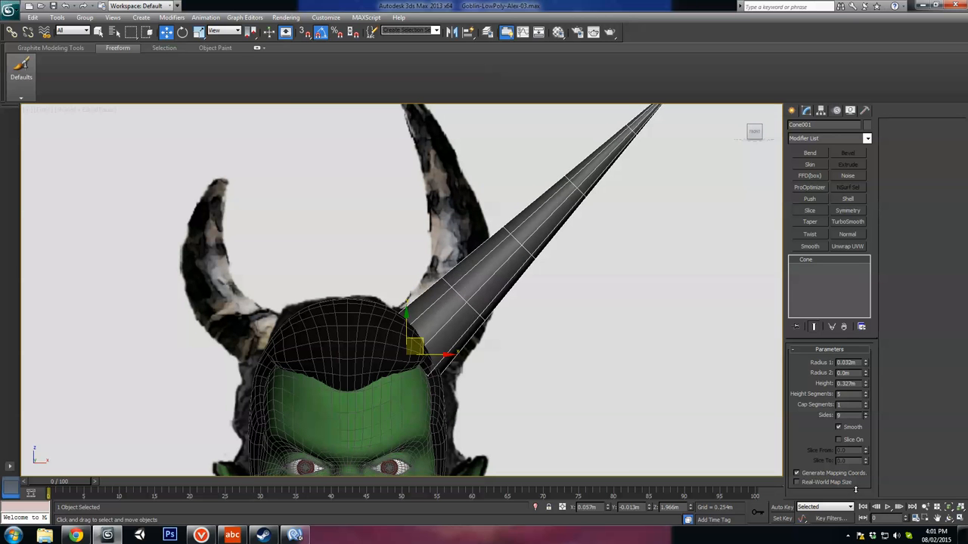
pyautogui.click(854, 406)
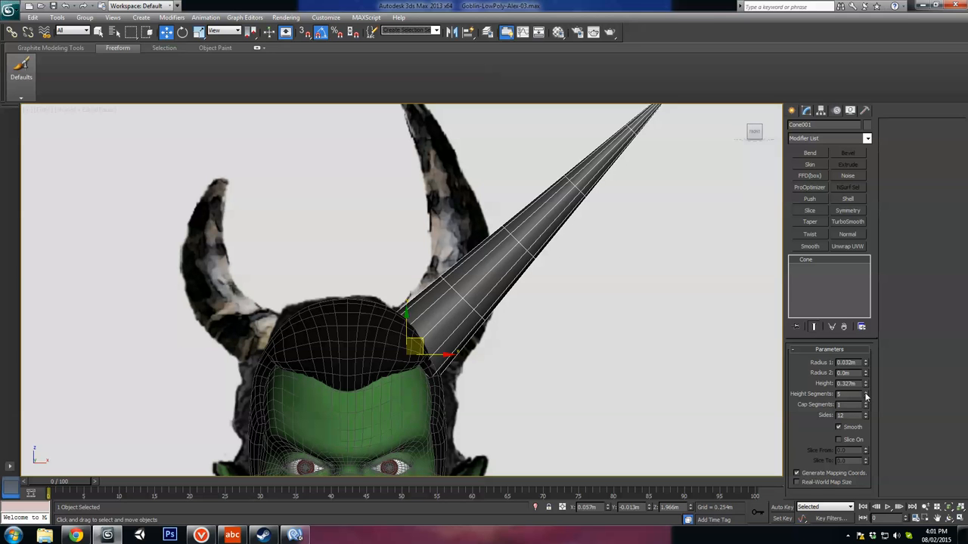
pyautogui.click(866, 393)
pyautogui.doubleClick(866, 393)
pyautogui.click(866, 393)
pyautogui.click(866, 393)
pyautogui.click(865, 393)
pyautogui.click(865, 394)
pyautogui.click(866, 393)
pyautogui.click(866, 393)
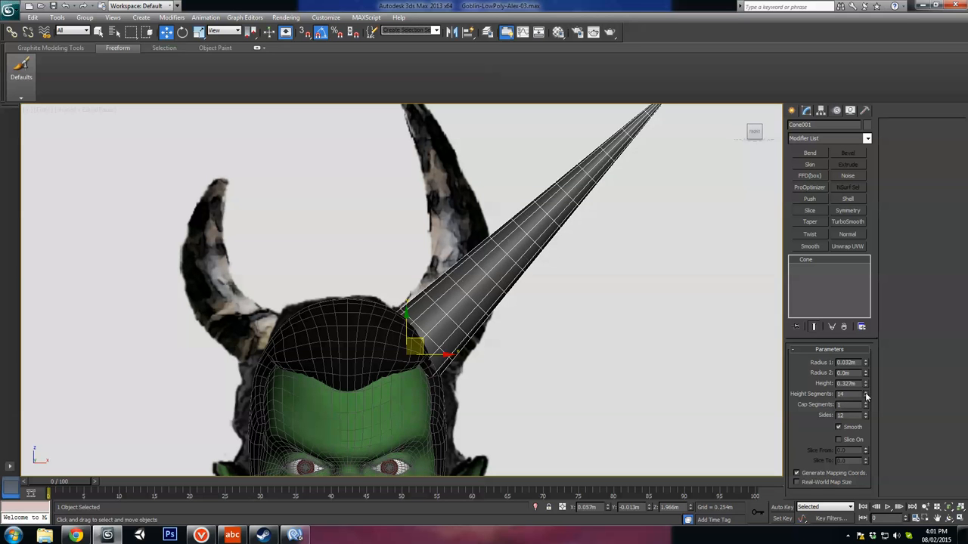
pyautogui.click(866, 393)
pyautogui.click(866, 393)
pyautogui.click(865, 394)
# Step: Apply a Bend modifier to the cone with an angle of -100 so it curves inward like the reference horn
pyautogui.moveTo(497, 291); pyautogui.dragTo(503, 299, button='middle')
pyautogui.moveTo(589, 219); pyautogui.dragTo(592, 269, button='middle')
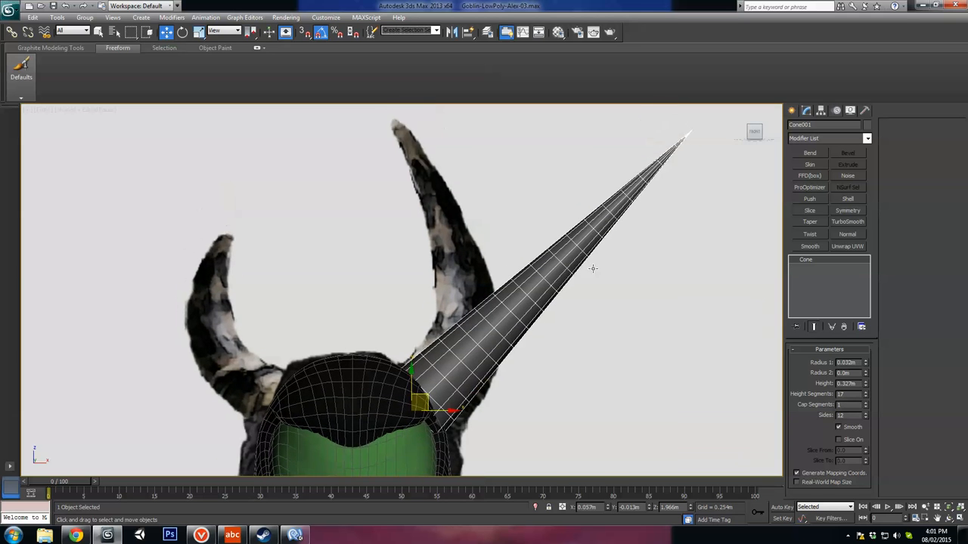
pyautogui.moveTo(418, 278); pyautogui.dragTo(448, 266, button='middle')
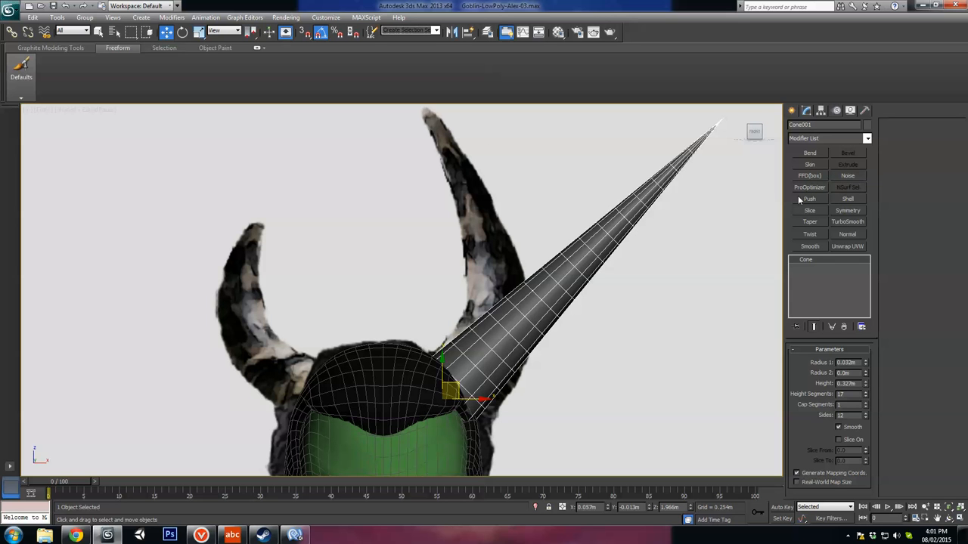
pyautogui.click(810, 153)
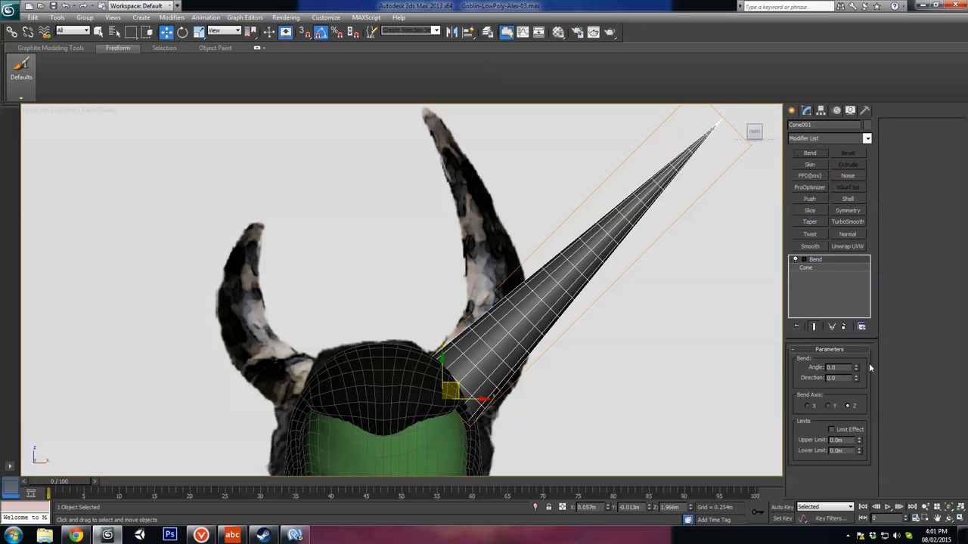
pyautogui.moveTo(855, 368); pyautogui.dragTo(855, 470)
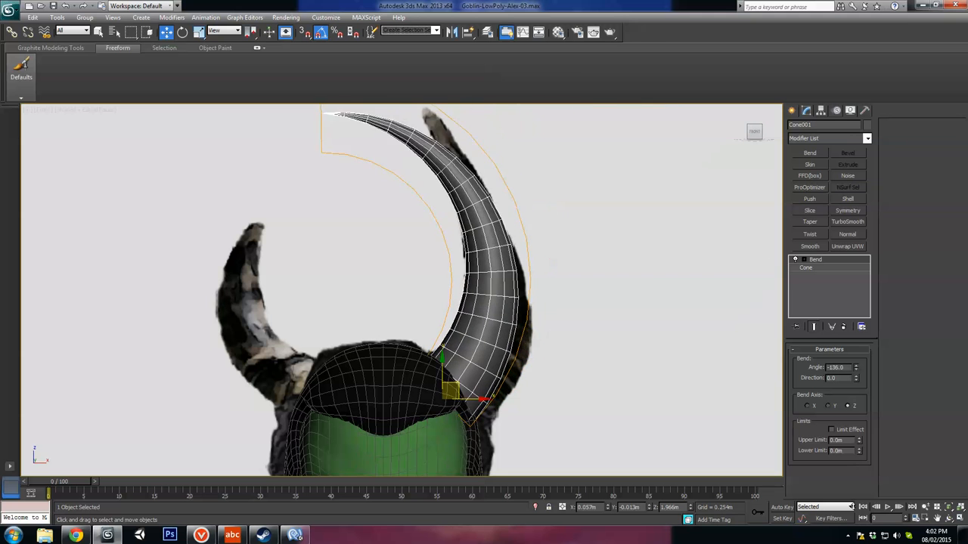
pyautogui.moveTo(852, 507); pyautogui.dragTo(852, 469)
pyautogui.moveTo(584, 357); pyautogui.dragTo(578, 317, button='middle')
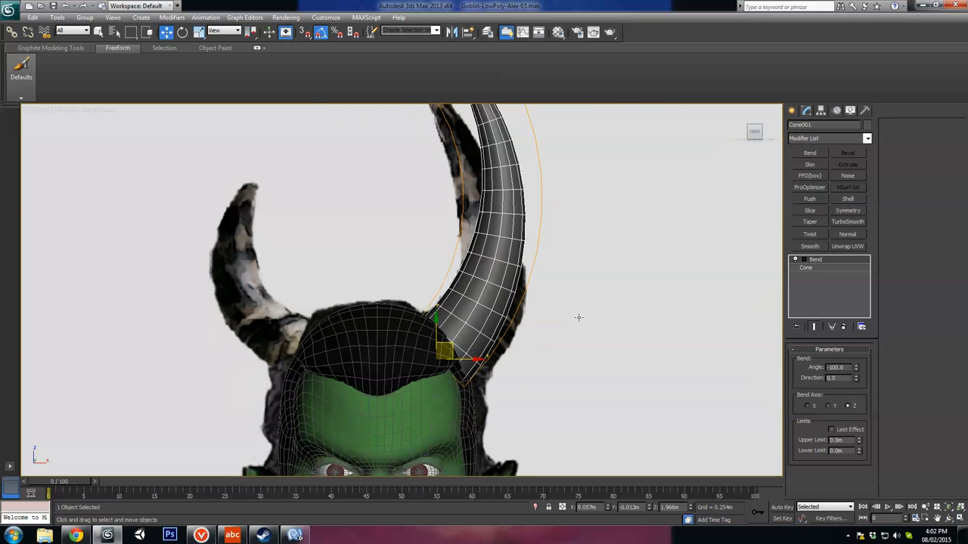
# Step: Move the bent horn inward and down over the reference horn and set its bend angle to -108.5
pyautogui.scroll(-2, 502, 313)
pyautogui.moveTo(502, 314); pyautogui.dragTo(499, 353, button='middle')
pyautogui.moveTo(444, 364); pyautogui.dragTo(417, 391)
pyautogui.press('e')
pyautogui.press('w')
pyautogui.moveTo(857, 372); pyautogui.dragTo(853, 377)
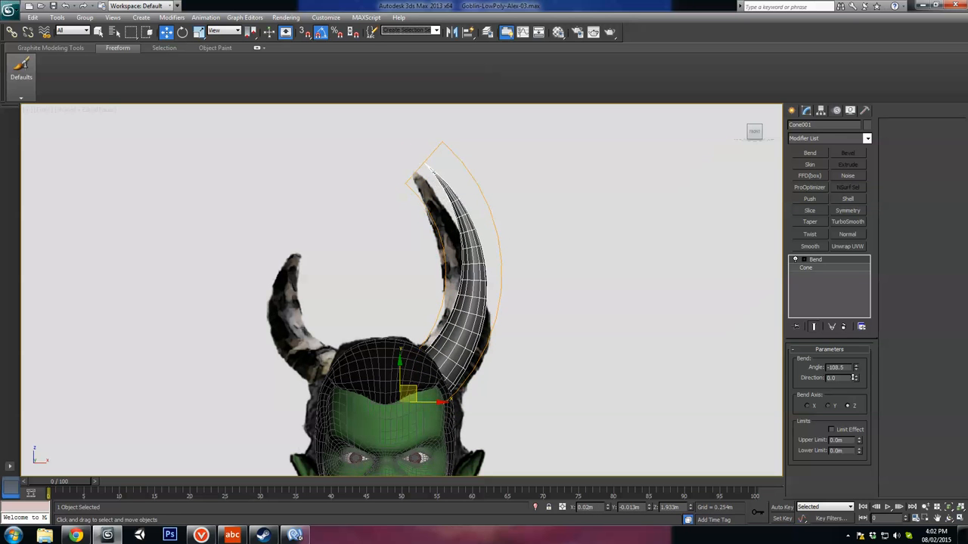
# Step: Rotate and shift the horn to follow the reference horn's outline, undoing the last two adjustments
pyautogui.press('e')
pyautogui.moveTo(434, 381); pyautogui.dragTo(415, 392)
pyautogui.press('w')
pyautogui.press('e')
pyautogui.press('w')
pyautogui.hotkey('ctrl', 'z')
pyautogui.hotkey('ctrl', 'z')
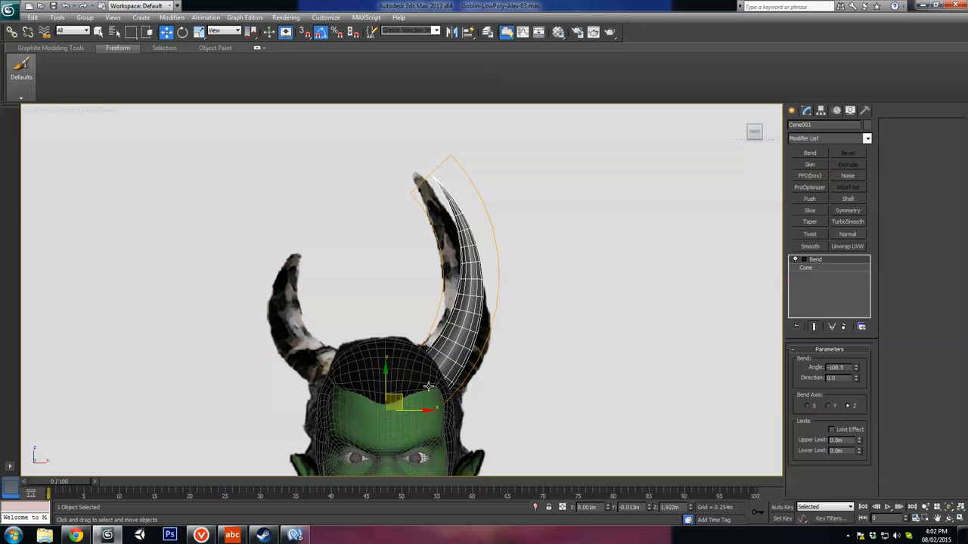
pyautogui.press('e')
pyautogui.moveTo(421, 389); pyautogui.dragTo(419, 388)
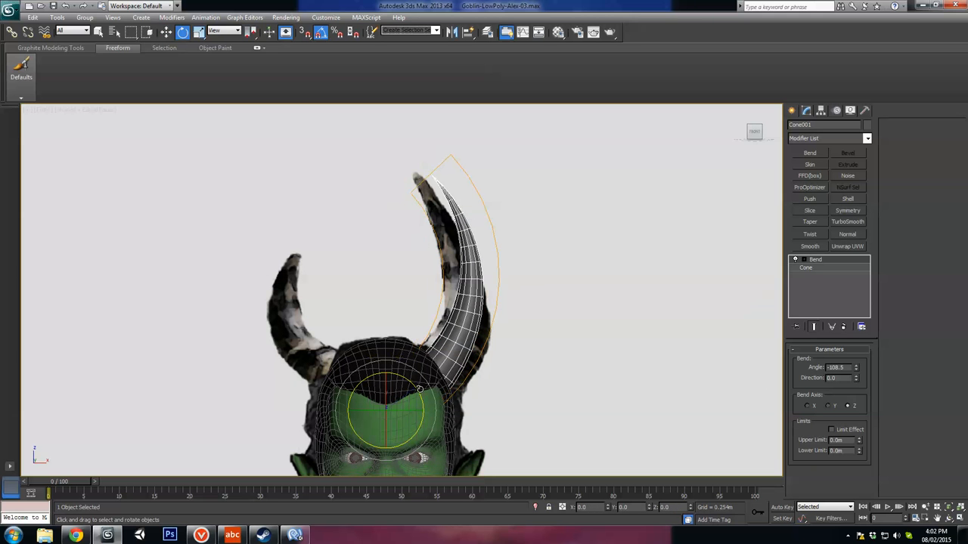
# Step: Set the horn's bend angle to -116.5 and move it slightly farther inward and down
pyautogui.moveTo(858, 369); pyautogui.dragTo(856, 374)
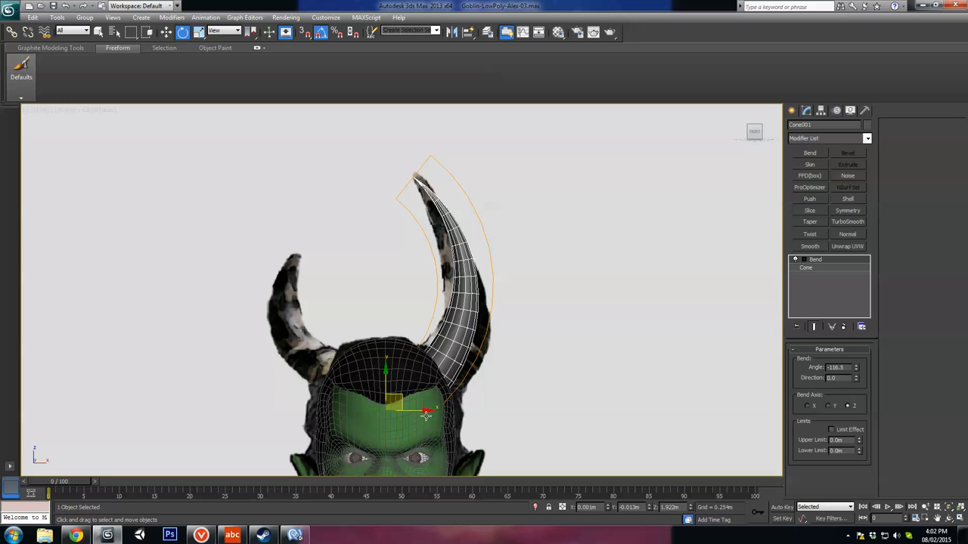
pyautogui.press('w')
pyautogui.moveTo(405, 393); pyautogui.dragTo(398, 405)
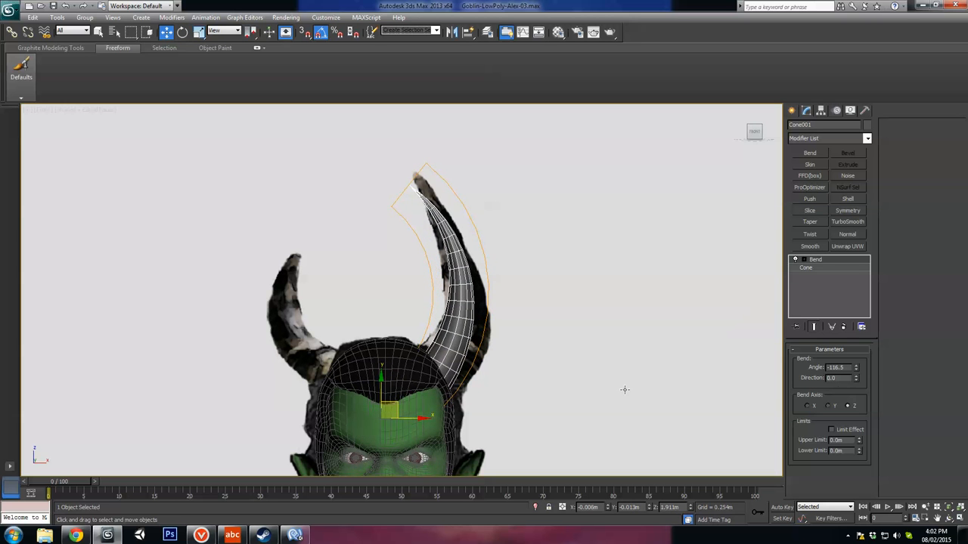
# Step: Set the horn's bend angle to -107, then rotate and move it back outward and up onto the reference horn
pyautogui.moveTo(857, 368); pyautogui.dragTo(854, 357)
pyautogui.click(394, 410)
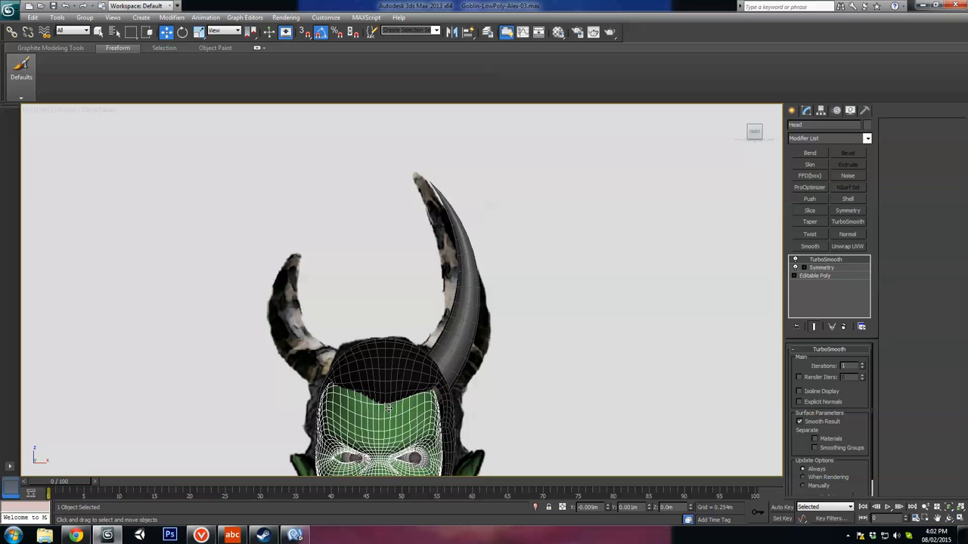
pyautogui.hotkey('ctrl', 'z')
pyautogui.moveTo(398, 403)
pyautogui.mouseDown()
pyautogui.moveTo(413, 401)
pyautogui.moveTo(392, 398)
pyautogui.moveTo(421, 375)
pyautogui.moveTo(420, 362)
pyautogui.moveTo(415, 393)
pyautogui.mouseUp()
pyautogui.press('e')
pyautogui.press('w')
pyautogui.press('e')
pyautogui.press('w')
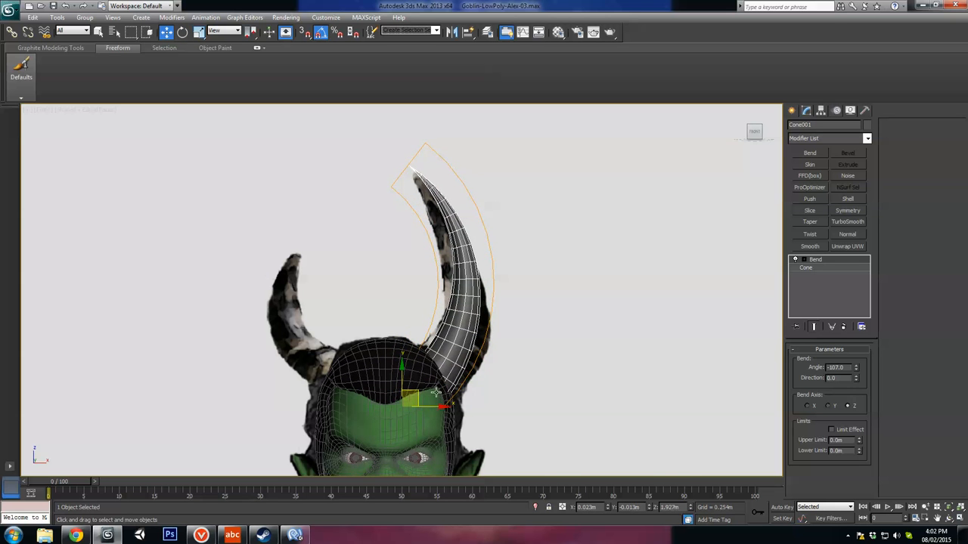
# Step: Thicken the horn by setting the cone's Radius 1 to 0.044 m and check its shape from several angles
pyautogui.keyDown('alt'); pyautogui.moveTo(436, 393); pyautogui.dragTo(416, 415, button='middle'); pyautogui.keyUp('alt')
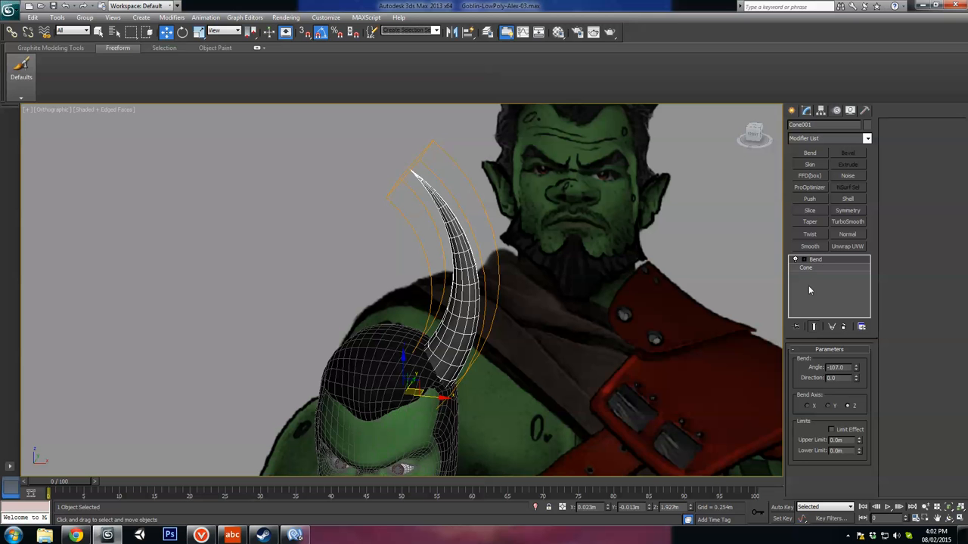
pyautogui.click(820, 267)
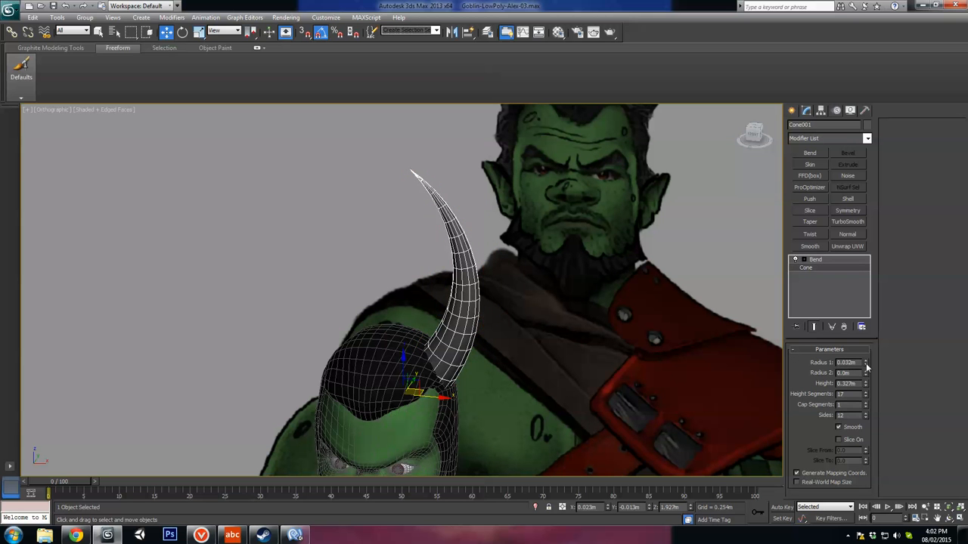
pyautogui.moveTo(866, 367); pyautogui.dragTo(864, 347)
pyautogui.keyDown('alt'); pyautogui.moveTo(596, 377); pyautogui.dragTo(549, 385, button='middle'); pyautogui.keyUp('alt')
pyautogui.keyDown('alt'); pyautogui.moveTo(464, 368); pyautogui.dragTo(540, 362, button='middle'); pyautogui.keyUp('alt')
pyautogui.keyDown('alt'); pyautogui.moveTo(551, 382); pyautogui.dragTo(520, 382, button='middle'); pyautogui.keyUp('alt')
pyautogui.moveTo(520, 383); pyautogui.dragTo(507, 337, button='middle')
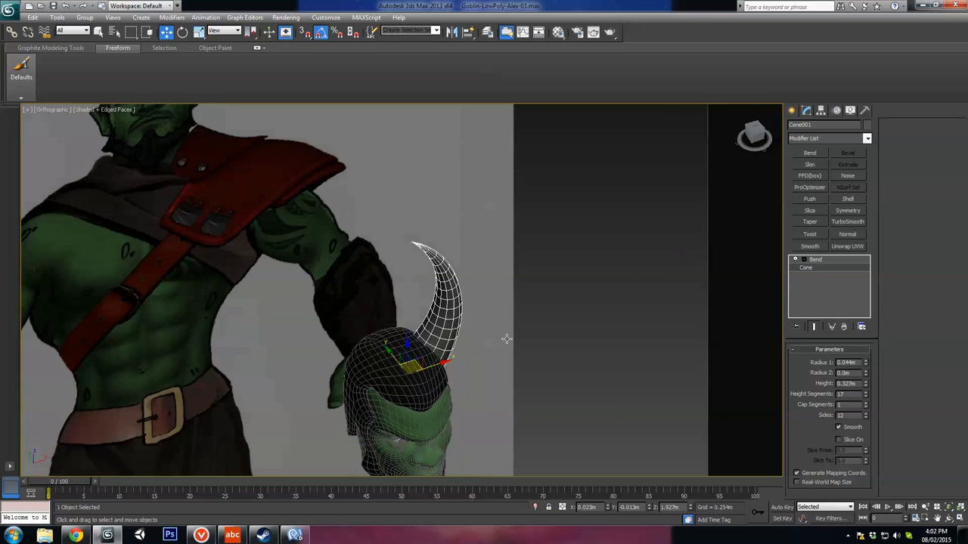
# Step: Rotate the horn around the vertical axis to 35 degrees and compare its lean with the side and front references
pyautogui.scroll(3, 508, 337)
pyautogui.press('e')
pyautogui.moveTo(465, 434); pyautogui.dragTo(471, 311, button='middle')
pyautogui.keyDown('alt'); pyautogui.moveTo(471, 311); pyautogui.dragTo(479, 332, button='middle'); pyautogui.keyUp('alt')
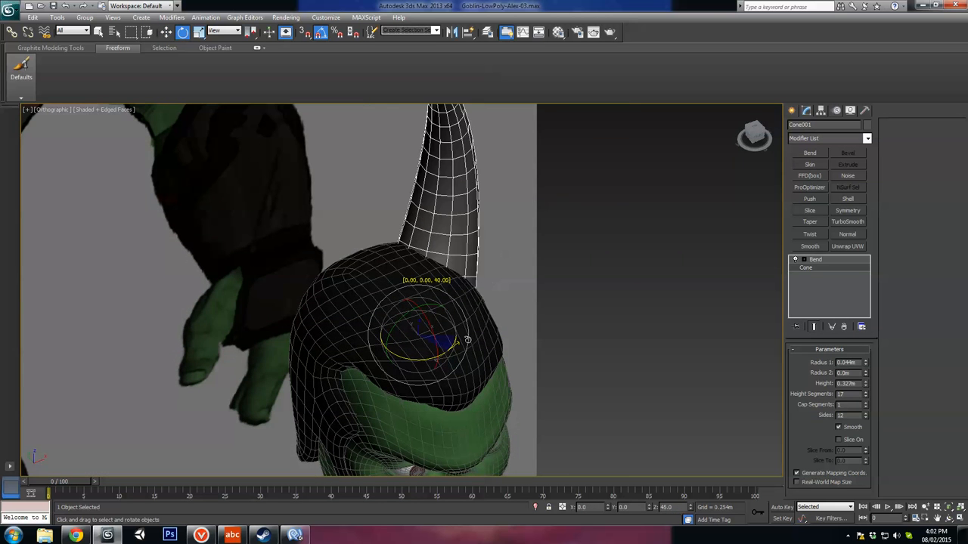
pyautogui.scroll(-6, 464, 340)
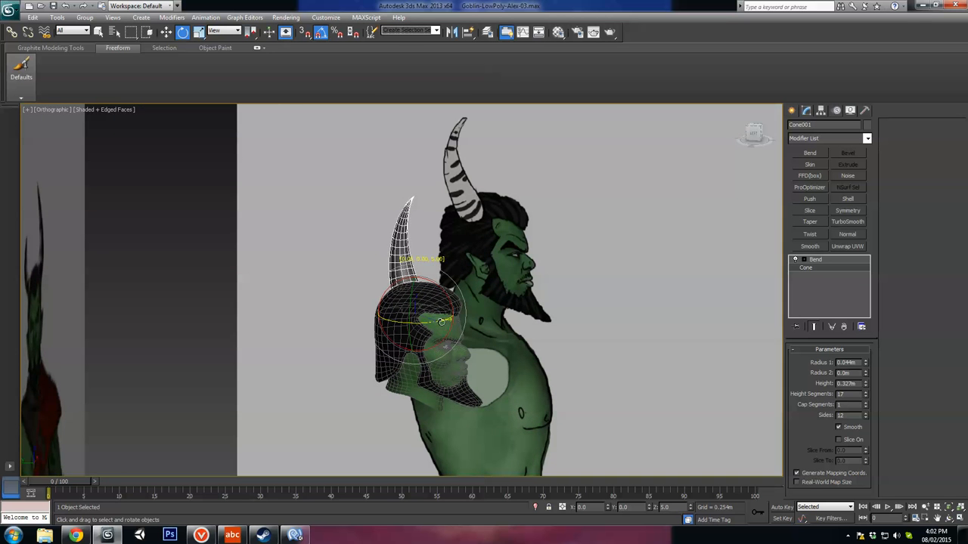
pyautogui.moveTo(441, 322); pyautogui.dragTo(448, 323)
pyautogui.keyDown('alt'); pyautogui.moveTo(593, 314); pyautogui.dragTo(508, 404, button='middle'); pyautogui.keyUp('alt')
pyautogui.scroll(5, 507, 403)
pyautogui.keyDown('alt'); pyautogui.moveTo(635, 325); pyautogui.dragTo(726, 318, button='middle'); pyautogui.keyUp('alt')
# Step: Try a second Bend modifier on the horn along Z with angle -13 and direction 11.5, and remove it
pyautogui.click(815, 259)
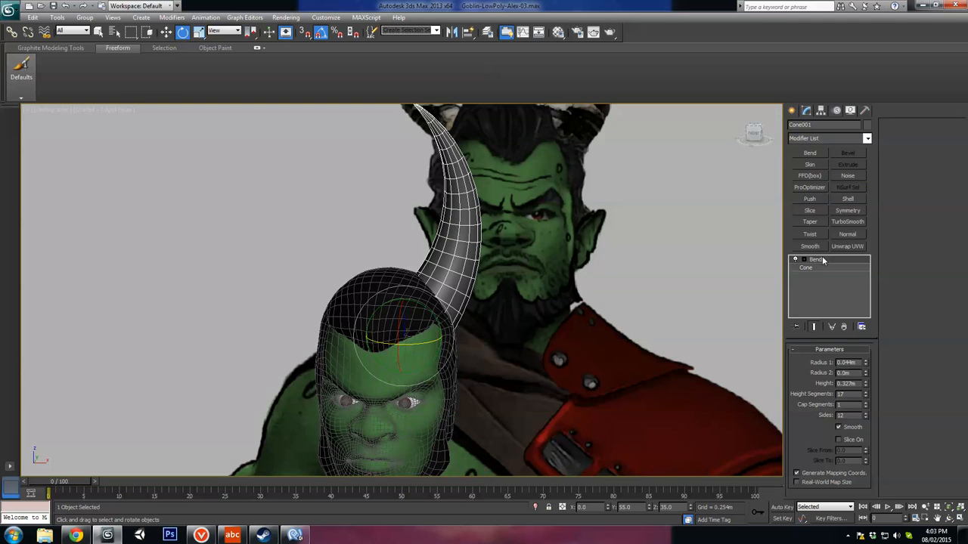
pyautogui.click(810, 154)
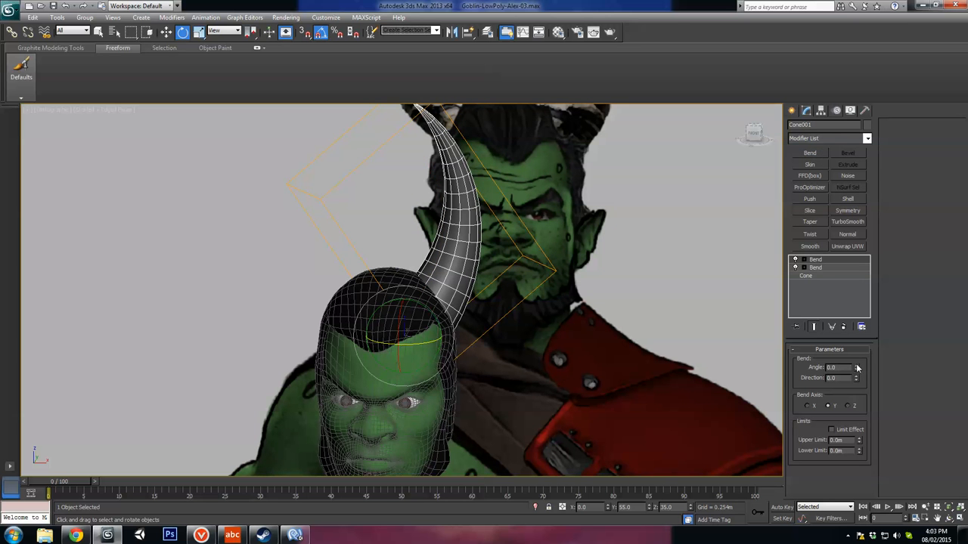
pyautogui.moveTo(857, 367); pyautogui.dragTo(858, 419)
pyautogui.click(808, 405)
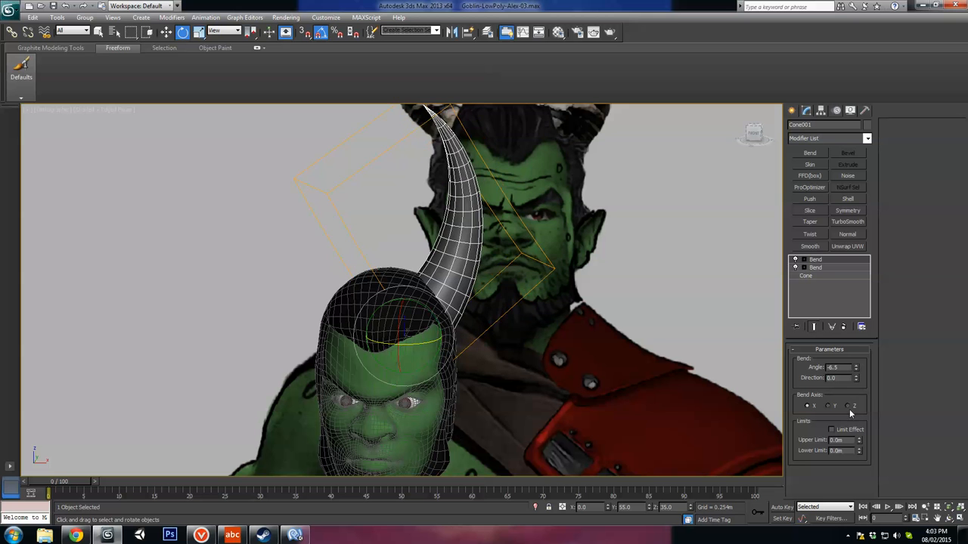
pyautogui.click(847, 406)
pyautogui.moveTo(856, 369)
pyautogui.mouseDown()
pyautogui.moveTo(856, 351)
pyautogui.moveTo(851, 387)
pyautogui.mouseUp()
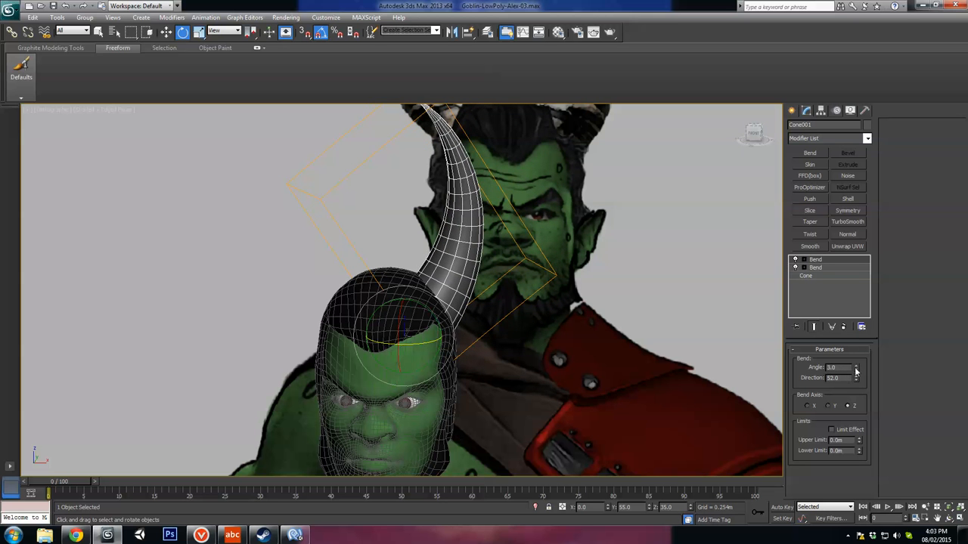
pyautogui.keyDown('alt'); pyautogui.moveTo(533, 296); pyautogui.dragTo(651, 290, button='middle'); pyautogui.keyUp('alt')
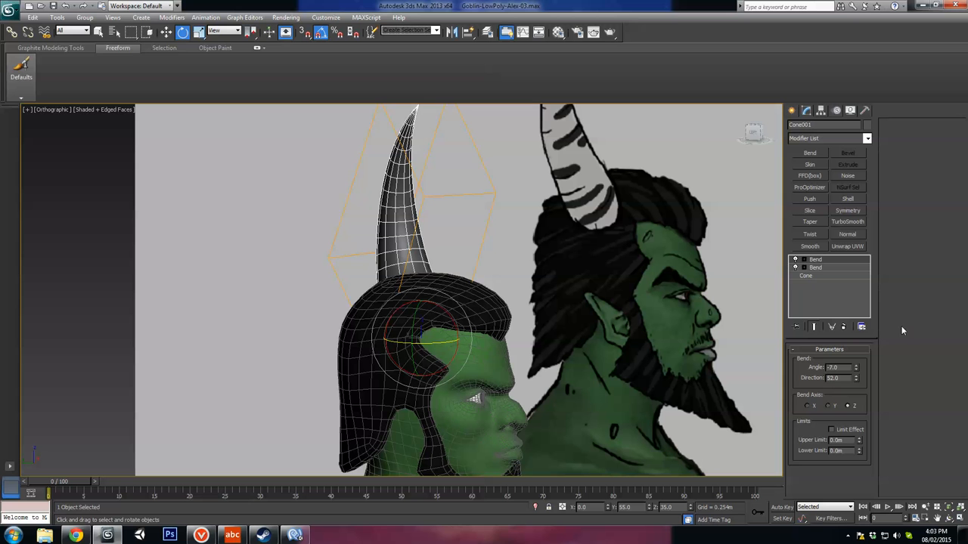
pyautogui.moveTo(856, 372); pyautogui.dragTo(867, 448)
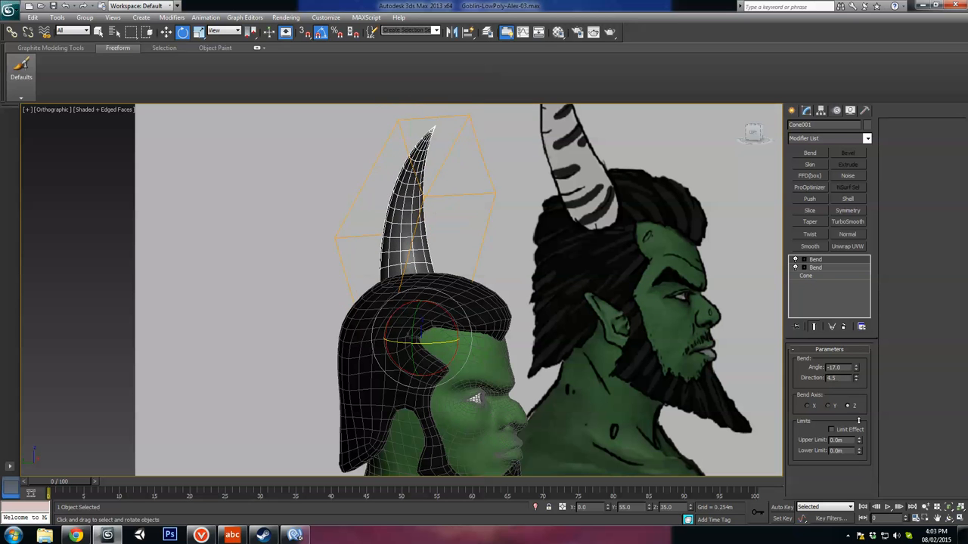
pyautogui.moveTo(856, 365); pyautogui.dragTo(856, 363)
pyautogui.keyDown('alt'); pyautogui.moveTo(567, 280); pyautogui.dragTo(597, 297, button='middle'); pyautogui.keyUp('alt')
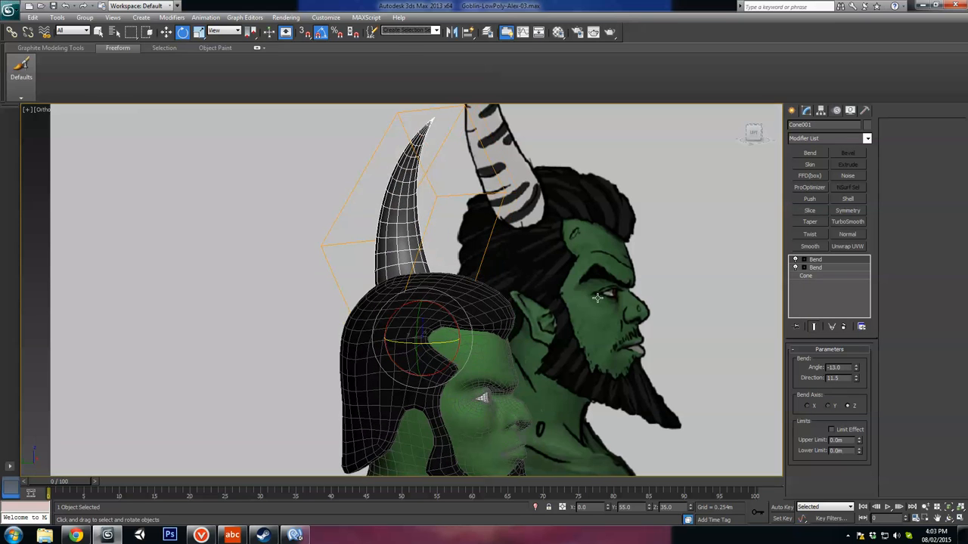
pyautogui.click(843, 327)
# Step: Examine where the horn's base enters the hair mesh from several angles, with the hair selected and its edges shown
pyautogui.keyDown('alt'); pyautogui.moveTo(519, 281); pyautogui.dragTo(470, 337, button='middle'); pyautogui.keyUp('alt')
pyautogui.scroll(-4, 458, 302)
pyautogui.scroll(4, 458, 302)
pyautogui.moveTo(470, 337); pyautogui.dragTo(491, 333, button='middle')
pyautogui.scroll(4, 479, 313)
pyautogui.scroll(-5, 486, 330)
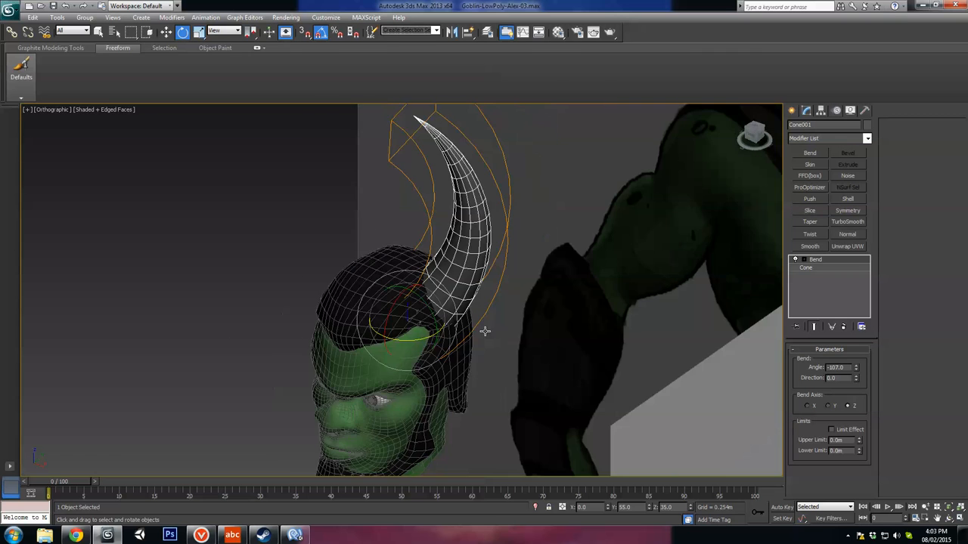
pyautogui.scroll(3, 486, 331)
pyautogui.press('F4')
pyautogui.scroll(5, 474, 326)
pyautogui.moveTo(436, 295)
pyautogui.keyDown('alt'); pyautogui.mouseDown(button='middle')
pyautogui.moveTo(474, 326)
pyautogui.moveTo(437, 296)
pyautogui.mouseUp(button='middle'); pyautogui.keyUp('alt')
pyautogui.scroll(-5, 474, 326)
pyautogui.click(391, 270)
pyautogui.scroll(3, 411, 292)
pyautogui.press('F4')
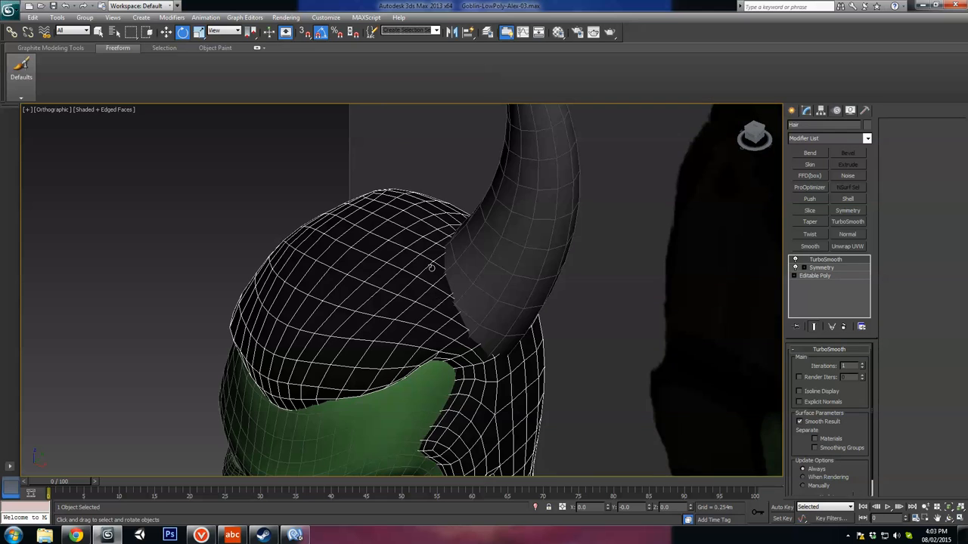
pyautogui.keyDown('alt'); pyautogui.moveTo(486, 331); pyautogui.dragTo(342, 268, button='middle'); pyautogui.keyUp('alt')
pyautogui.scroll(4, 400, 326)
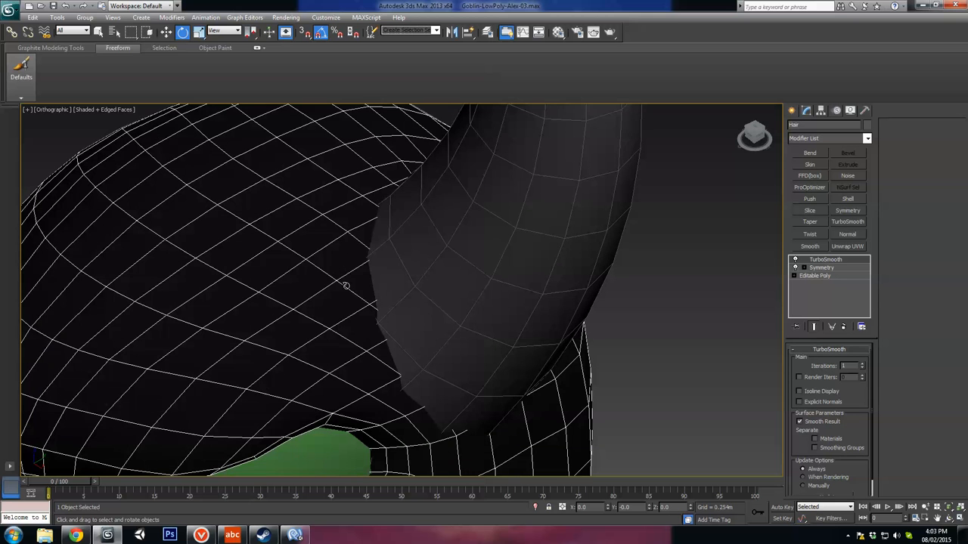
pyautogui.keyDown('alt'); pyautogui.moveTo(403, 373); pyautogui.dragTo(468, 360, button='middle'); pyautogui.keyUp('alt')
pyautogui.scroll(-2, 415, 311)
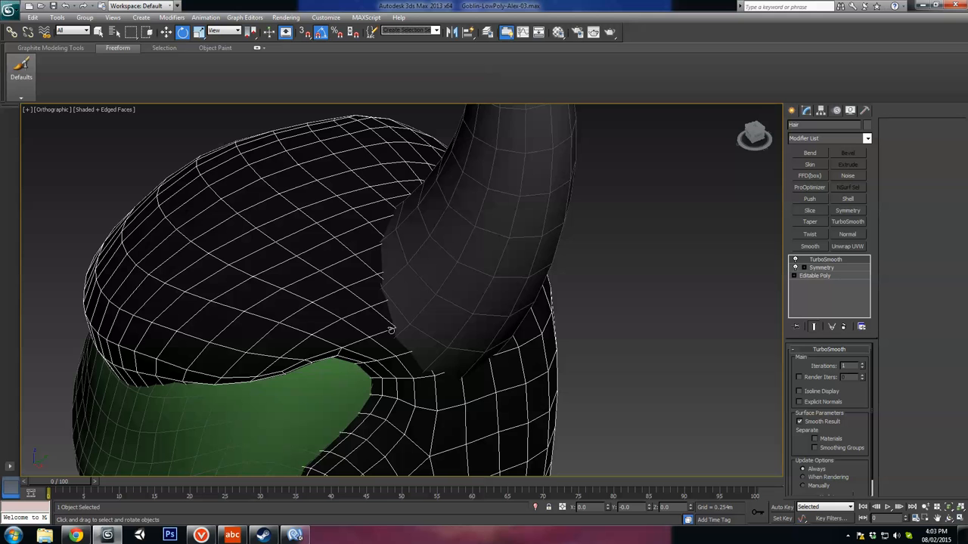
pyautogui.keyDown('alt'); pyautogui.moveTo(411, 259); pyautogui.dragTo(478, 372, button='middle'); pyautogui.keyUp('alt')
# Step: Shift the horn slightly front to back to Y -0.005 m and compare it with the front reference
pyautogui.click(444, 303)
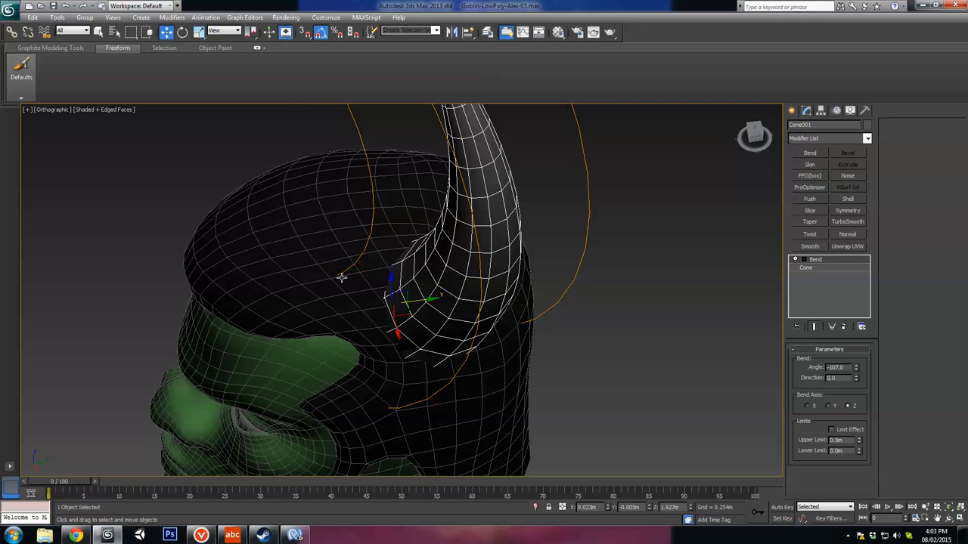
pyautogui.keyDown('alt'); pyautogui.moveTo(409, 262); pyautogui.dragTo(456, 305, button='middle'); pyautogui.keyUp('alt')
pyautogui.scroll(-3, 469, 300)
pyautogui.scroll(-5, 456, 306)
pyautogui.press('z')
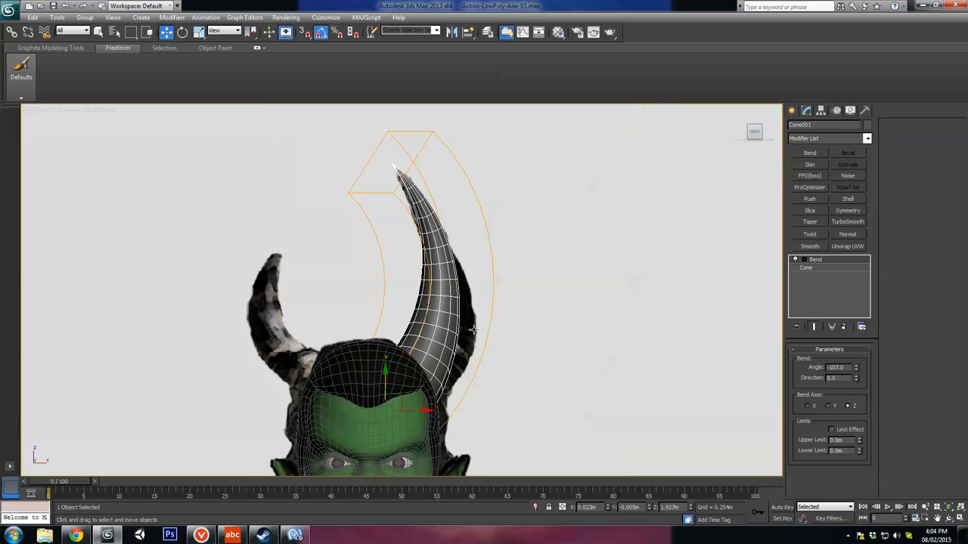
pyautogui.scroll(-4, 458, 280)
pyautogui.scroll(3, 435, 302)
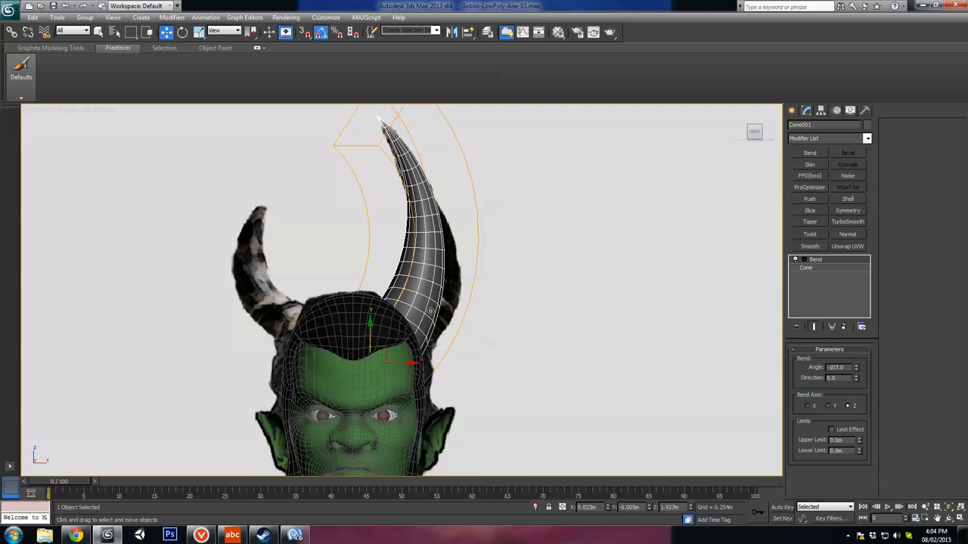
pyautogui.press('e')
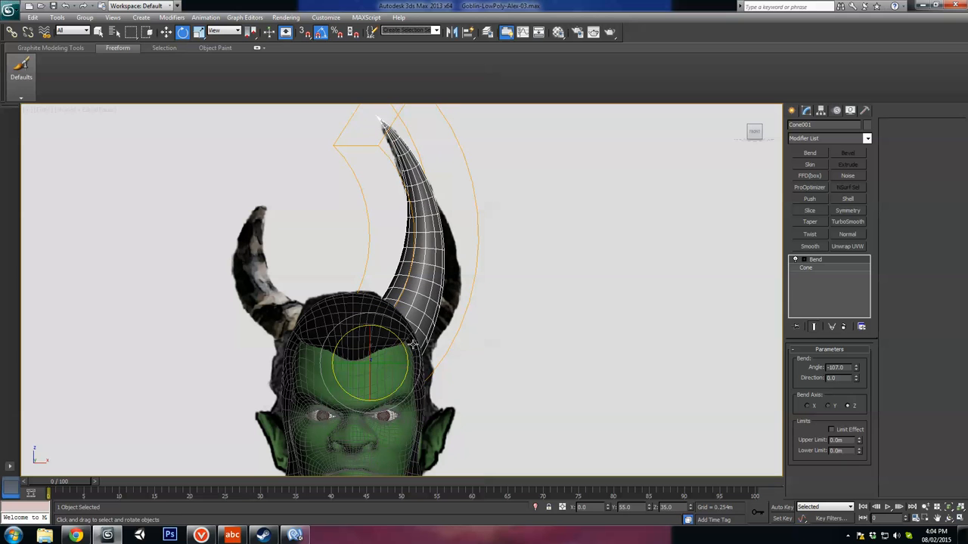
pyautogui.press('w')
pyautogui.press('z')
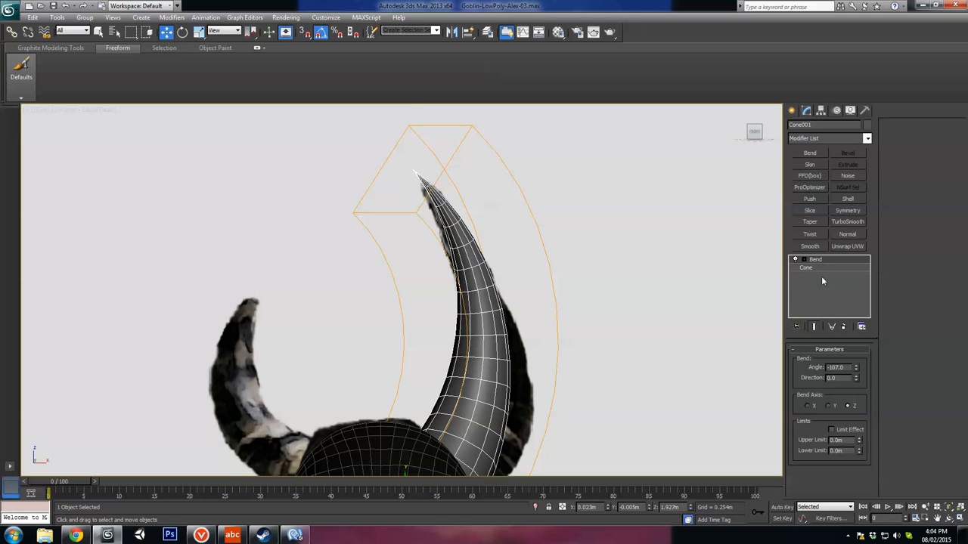
# Step: Convert the bent horn to an Editable Poly and delete the cap faces closing its base
pyautogui.rightClick(451, 279)
pyautogui.click(581, 382)
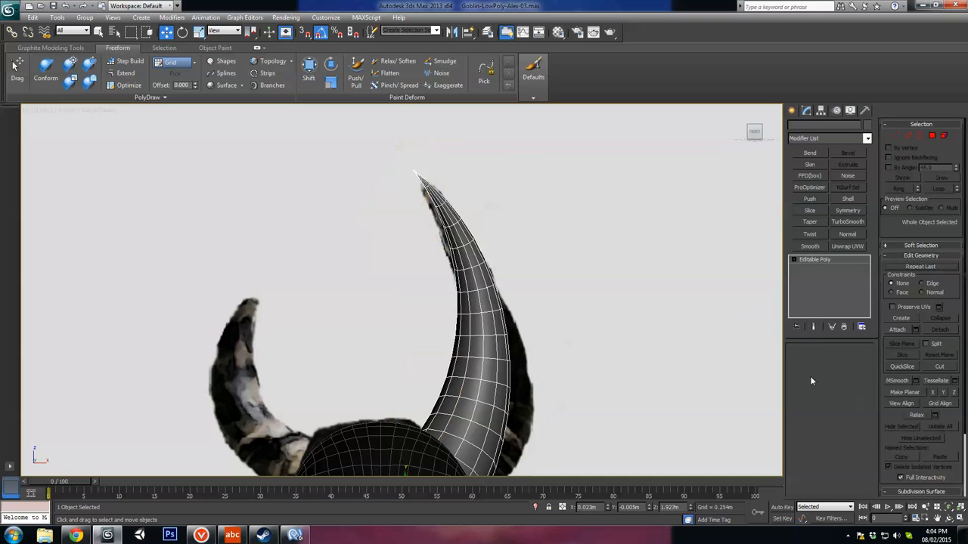
pyautogui.click(842, 361)
pyautogui.moveTo(553, 387); pyautogui.dragTo(548, 243, button='middle')
pyautogui.press('F3')
pyautogui.keyDown('alt'); pyautogui.moveTo(460, 360); pyautogui.dragTo(364, 368, button='middle'); pyautogui.keyUp('alt')
pyautogui.click(393, 368)
pyautogui.press('Delete')
# Step: Delete the two lowest rings of faces at the horn's base, hidden inside the head, using edge ring selections
pyautogui.click(815, 362)
pyautogui.keyDown('alt'); pyautogui.moveTo(514, 354); pyautogui.dragTo(438, 355, button='middle'); pyautogui.keyUp('alt')
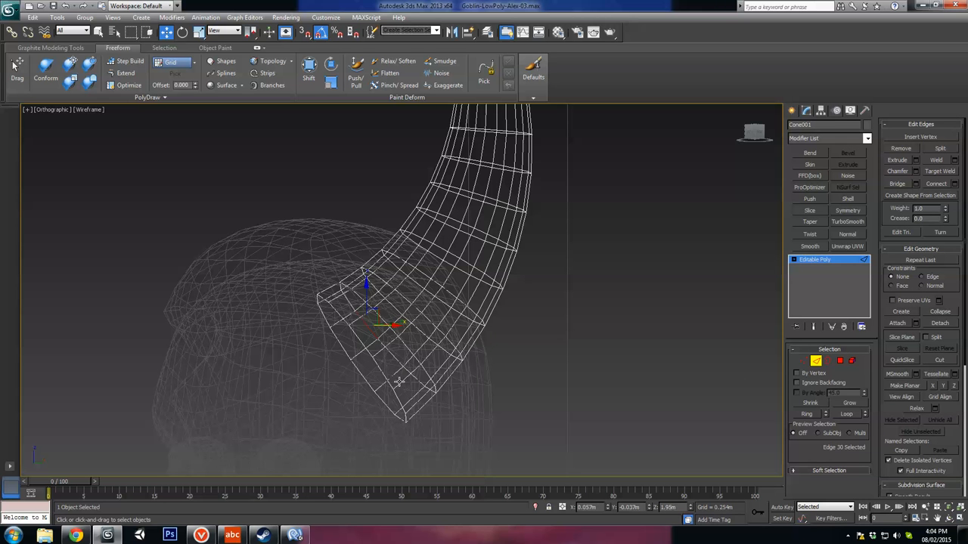
pyautogui.click(810, 402)
pyautogui.keyDown('alt'); pyautogui.moveTo(577, 403); pyautogui.dragTo(686, 399, button='middle'); pyautogui.keyUp('alt')
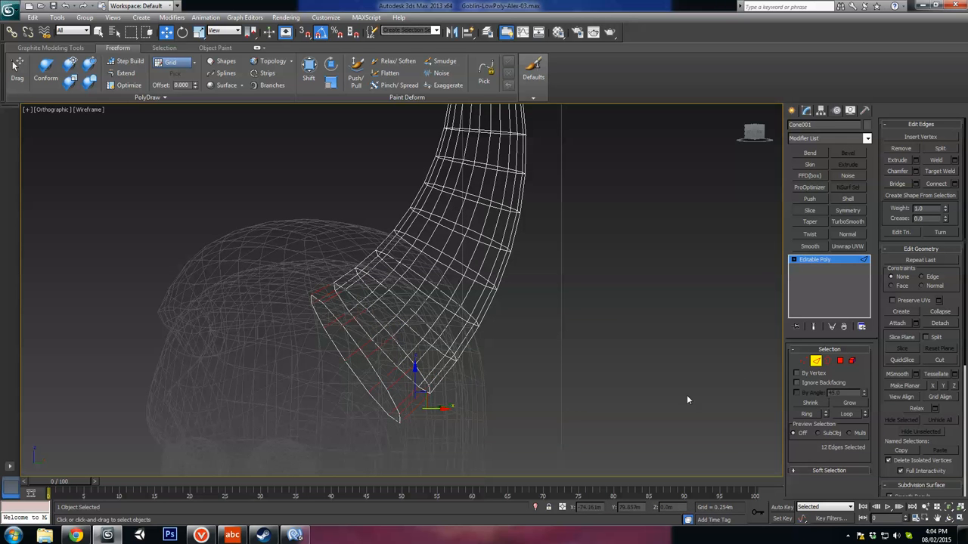
pyautogui.click(670, 391)
pyautogui.click(411, 348)
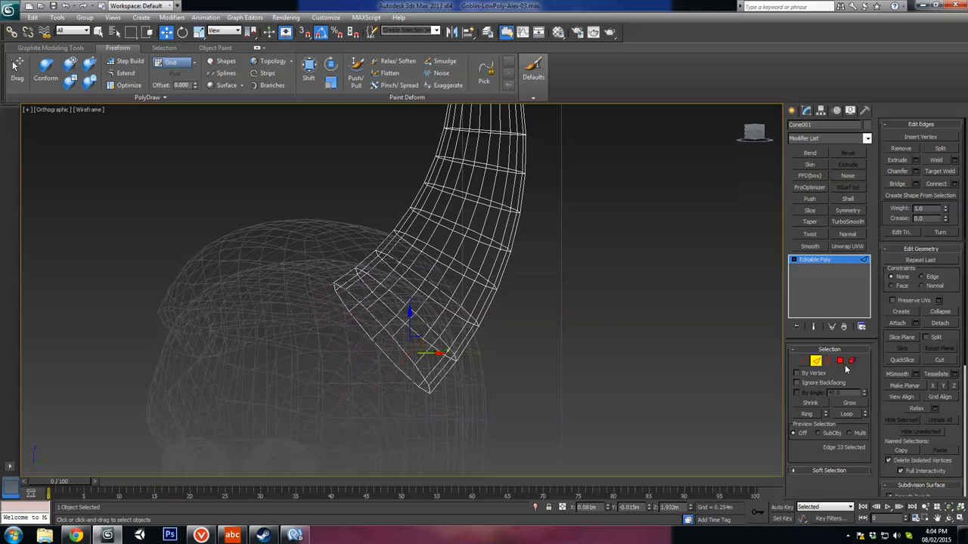
pyautogui.click(811, 416)
pyautogui.press('Delete')
# Step: Examine the trimmed horn base in wireframe and shaded display against the front reference, and leave edge editing
pyautogui.moveTo(502, 366)
pyautogui.keyDown('alt'); pyautogui.mouseDown(button='middle')
pyautogui.moveTo(431, 352)
pyautogui.moveTo(437, 325)
pyautogui.moveTo(448, 317)
pyautogui.moveTo(473, 333)
pyautogui.moveTo(601, 353)
pyautogui.moveTo(545, 344)
pyautogui.moveTo(527, 352)
pyautogui.mouseUp(button='middle'); pyautogui.keyUp('alt')
pyautogui.press('F3')
pyautogui.click(448, 316)
pyautogui.press('F3')
pyautogui.press('F3')
pyautogui.press('f')
pyautogui.press('z')
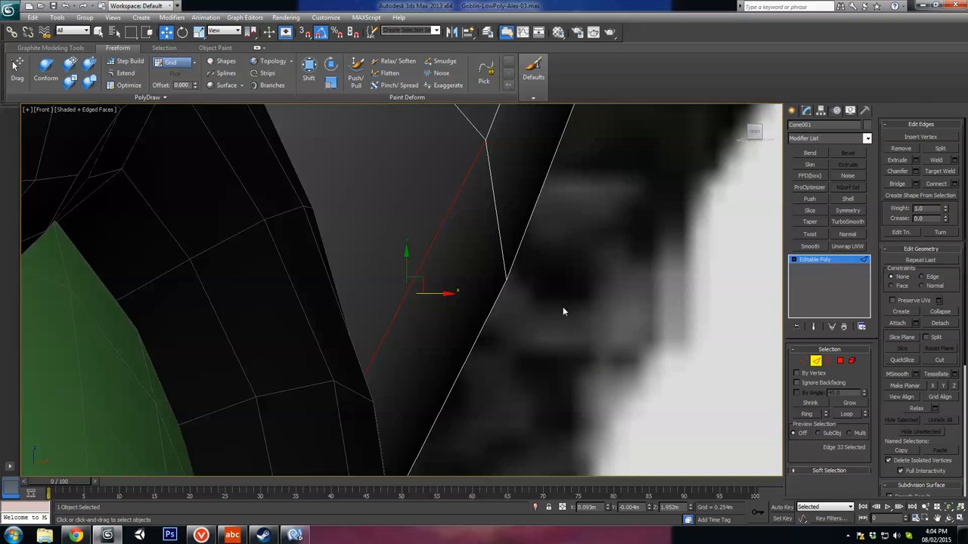
pyautogui.scroll(-6, 562, 308)
pyautogui.scroll(-5, 558, 322)
pyautogui.scroll(3, 564, 352)
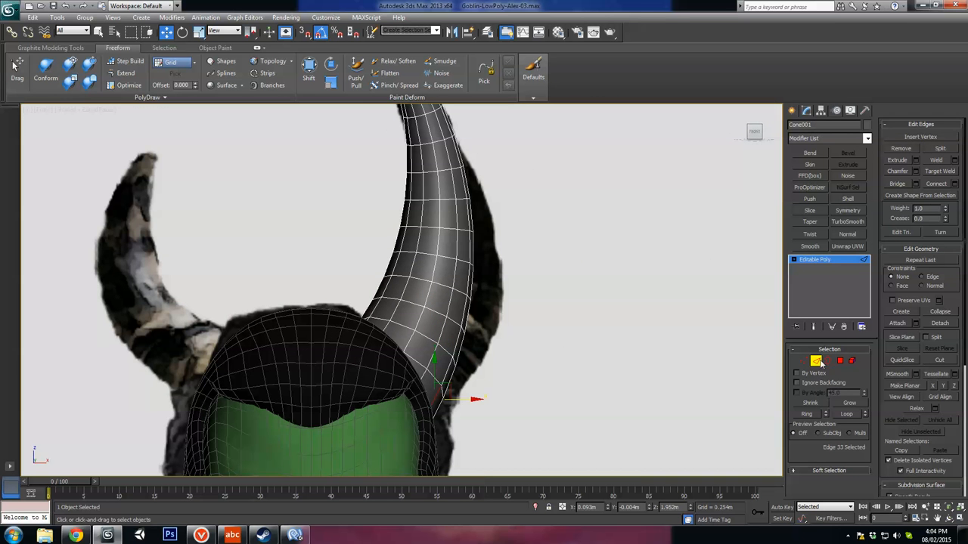
pyautogui.click(820, 362)
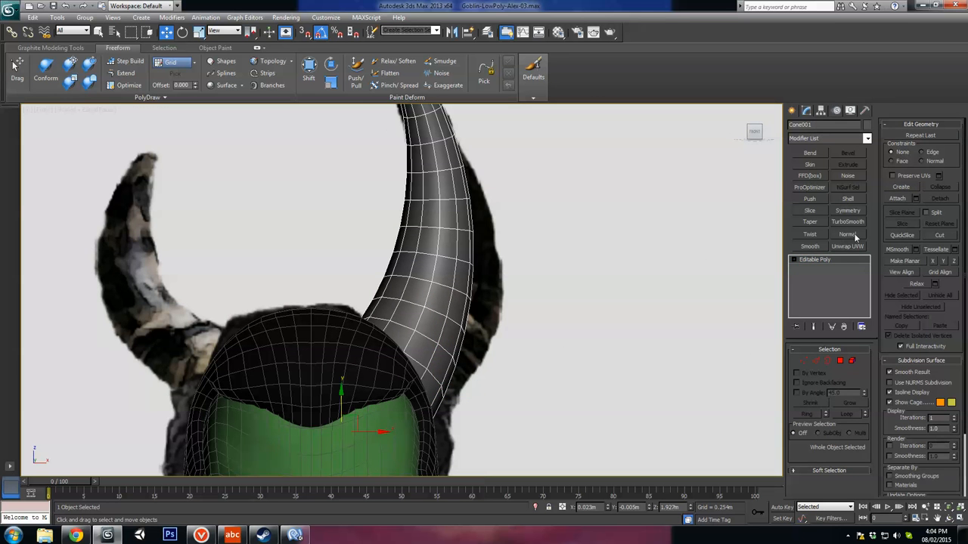
# Step: Try a TurboSmooth modifier on the horn, inspect it with the edges hidden, and remove the modifier
pyautogui.click(838, 223)
pyautogui.scroll(-4, 568, 310)
pyautogui.scroll(2, 502, 298)
pyautogui.press('F4')
pyautogui.moveTo(410, 253); pyautogui.dragTo(791, 312, button='middle')
pyautogui.scroll(3, 434, 293)
pyautogui.scroll(-5, 419, 195)
pyautogui.click(843, 327)
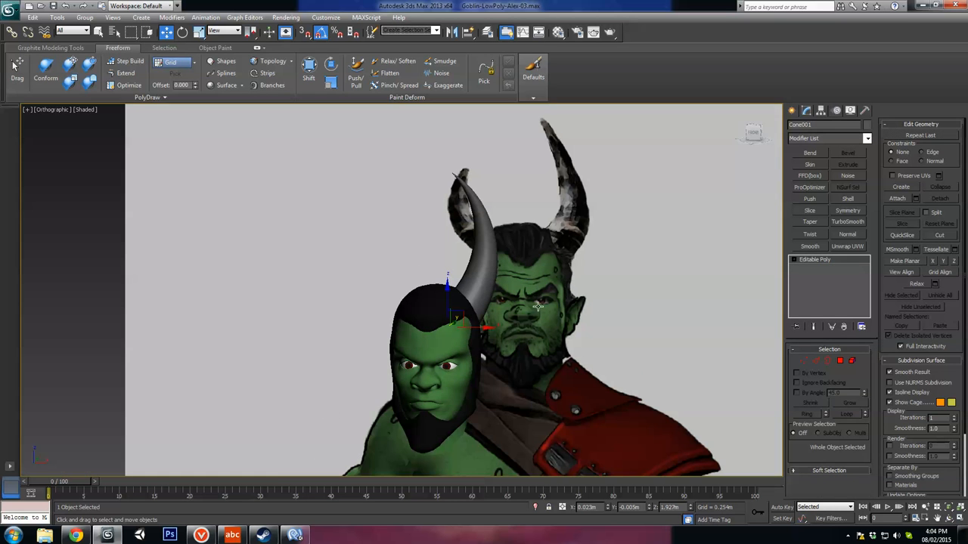
# Step: Duplicate the horn in the front view to make the second horn for the opposite side of the head
pyautogui.press('f')
pyautogui.scroll(-3, 486, 311)
pyautogui.moveTo(390, 326); pyautogui.dragTo(462, 263, button='middle')
pyautogui.scroll(-2, 405, 308)
pyautogui.moveTo(459, 332)
pyautogui.keyDown('shift'); pyautogui.mouseDown()
pyautogui.moveTo(385, 331)
pyautogui.moveTo(439, 327)
pyautogui.mouseUp(); pyautogui.keyUp('shift')
pyautogui.press('Return')
# Step: Rotate the copied horn to curve inward, scale it down, and move it onto the reference's shorter horn
pyautogui.press('e')
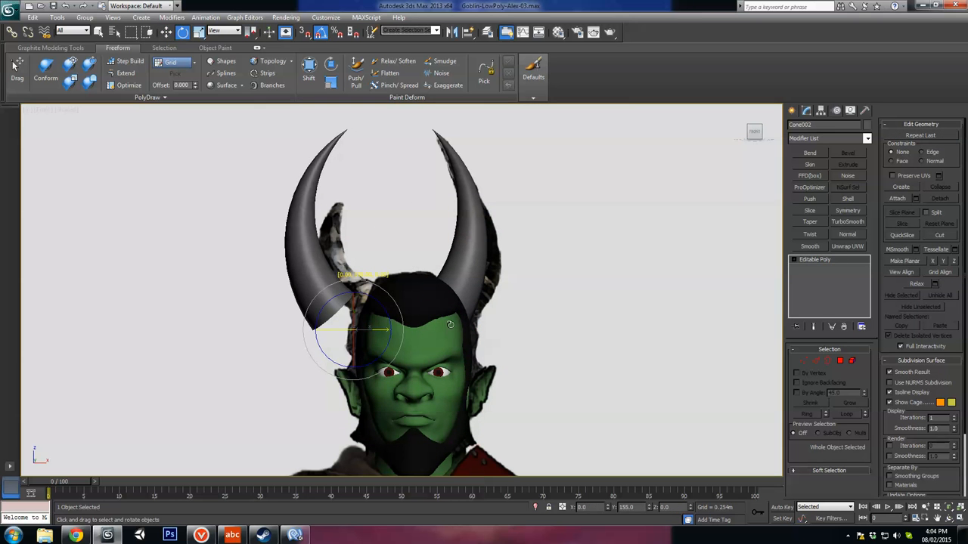
pyautogui.press('w')
pyautogui.moveTo(372, 318)
pyautogui.mouseDown()
pyautogui.moveTo(404, 317)
pyautogui.moveTo(397, 342)
pyautogui.moveTo(392, 334)
pyautogui.moveTo(418, 307)
pyautogui.moveTo(407, 310)
pyautogui.mouseUp()
pyautogui.press('r')
pyautogui.press('e')
pyautogui.press('w')
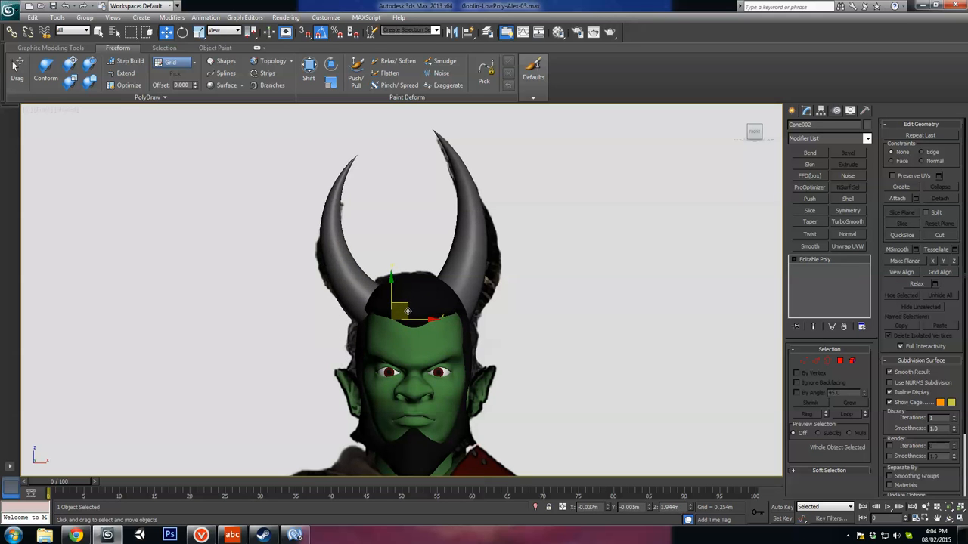
# Step: Rotate and shift the shorter horn front to back so its base sits in the hair, at Y 0.004 m and Z 1.932 m
pyautogui.keyDown('alt'); pyautogui.moveTo(409, 313); pyautogui.dragTo(467, 318, button='middle'); pyautogui.keyUp('alt')
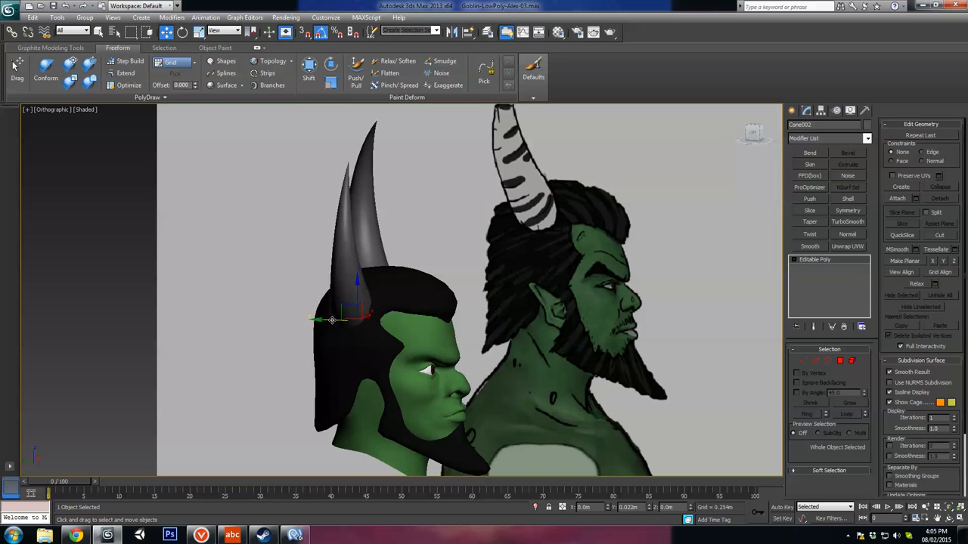
pyautogui.moveTo(383, 326)
pyautogui.keyDown('alt'); pyautogui.mouseDown(button='middle')
pyautogui.moveTo(370, 369)
pyautogui.moveTo(385, 325)
pyautogui.mouseUp(button='middle'); pyautogui.keyUp('alt')
pyautogui.press('e')
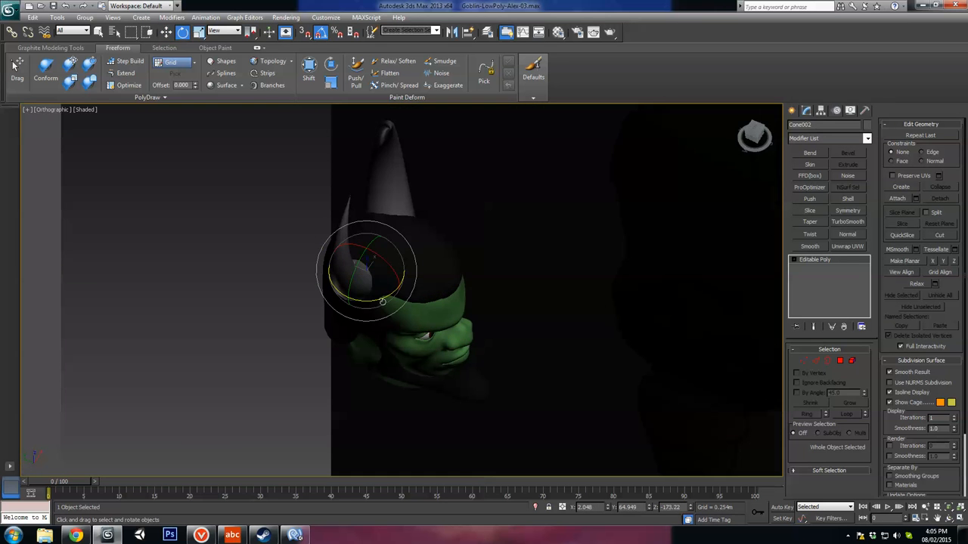
pyautogui.press('w')
pyautogui.keyDown('alt'); pyautogui.moveTo(379, 273); pyautogui.dragTo(425, 225, button='middle'); pyautogui.keyUp('alt')
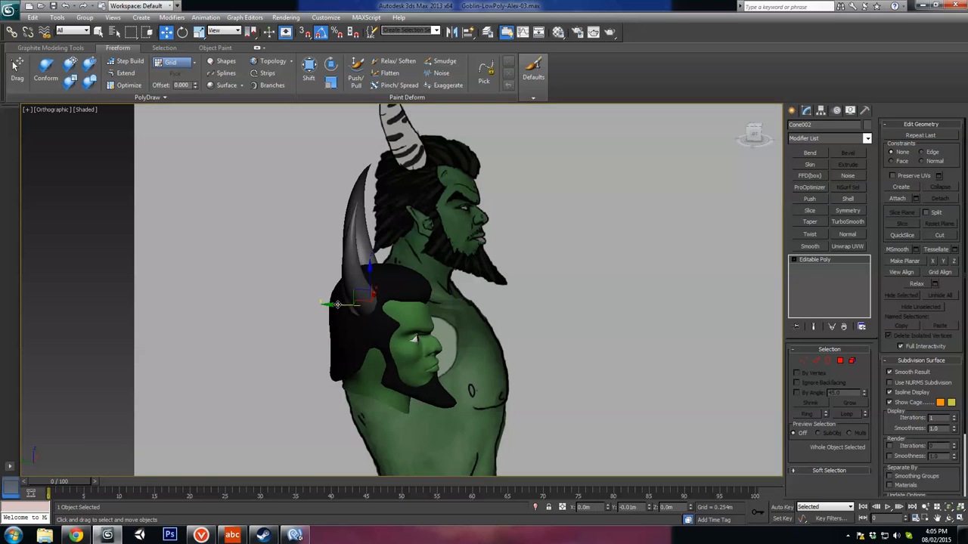
pyautogui.moveTo(338, 305); pyautogui.dragTo(336, 305)
pyautogui.keyDown('alt'); pyautogui.moveTo(336, 305); pyautogui.dragTo(399, 341, button='middle'); pyautogui.keyUp('alt')
# Step: Examine both horns' size, curve and placement from the front and side against the reference drawings
pyautogui.scroll(-2, 325, 298)
pyautogui.scroll(2, 328, 300)
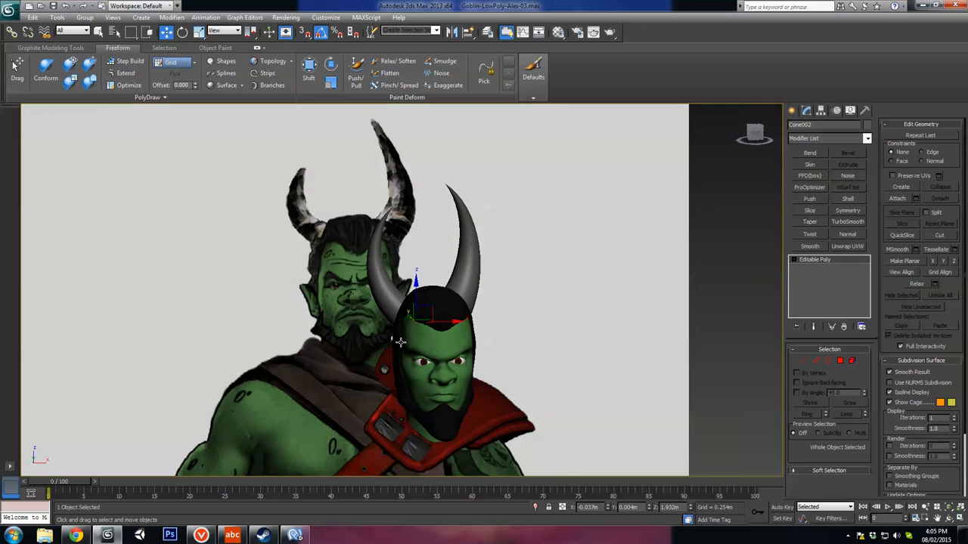
pyautogui.scroll(1, 400, 339)
pyautogui.scroll(2, 420, 270)
pyautogui.scroll(-2, 420, 270)
pyautogui.scroll(4, 420, 270)
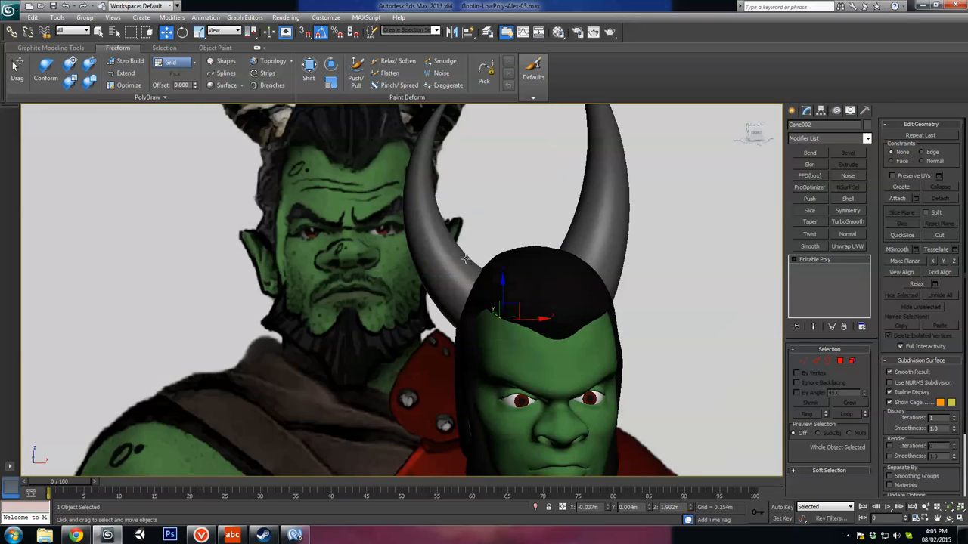
pyautogui.scroll(-2, 418, 268)
pyautogui.keyDown('alt'); pyautogui.moveTo(398, 255); pyautogui.dragTo(570, 272, button='middle'); pyautogui.keyUp('alt')
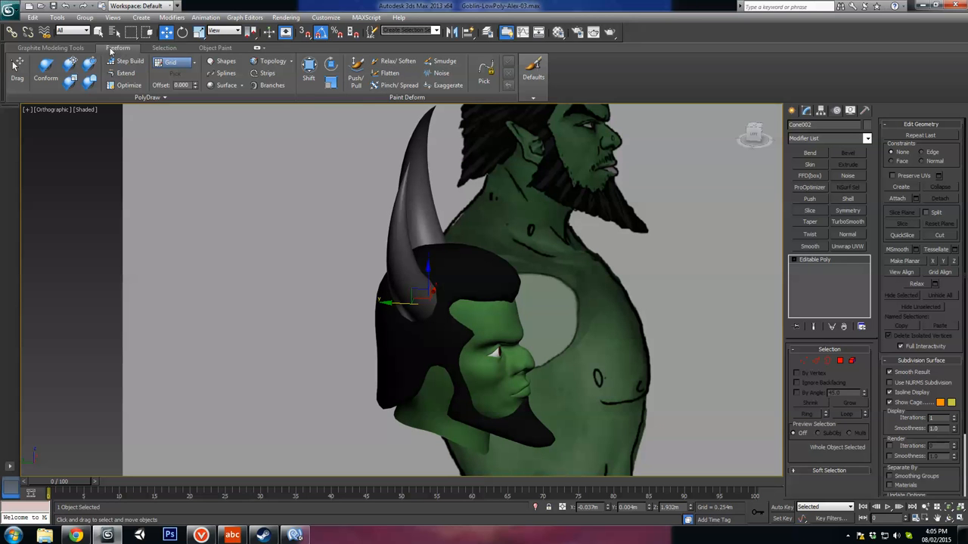
# Step: Shift the lower part of the shorter horn with the Shift brush at a falloff of 211 to refine its curve into the hair
pyautogui.click(355, 76)
pyautogui.moveTo(363, 249)
pyautogui.keyDown('alt'); pyautogui.mouseDown(button='middle')
pyautogui.moveTo(396, 275)
pyautogui.moveTo(412, 223)
pyautogui.mouseUp(button='middle'); pyautogui.keyUp('alt')
pyautogui.scroll(2, 412, 223)
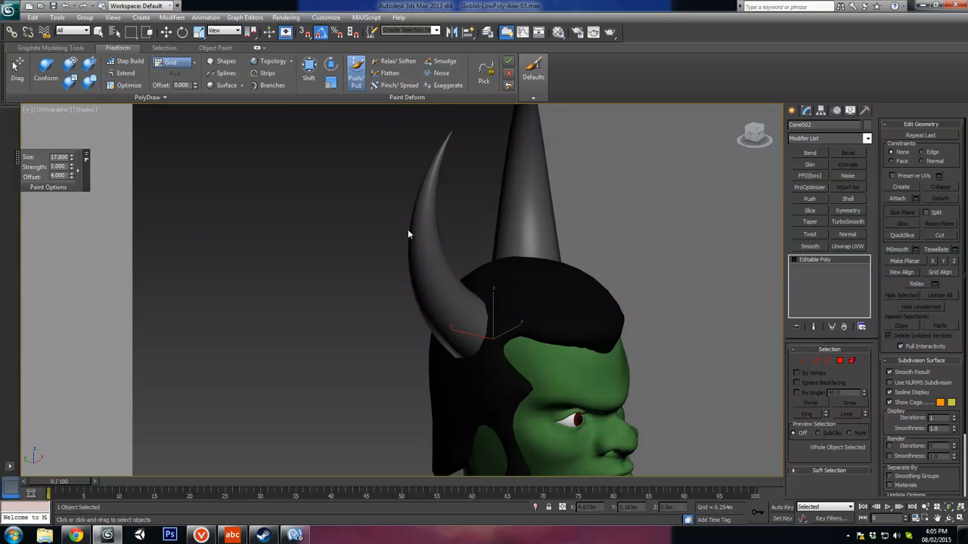
pyautogui.click(309, 69)
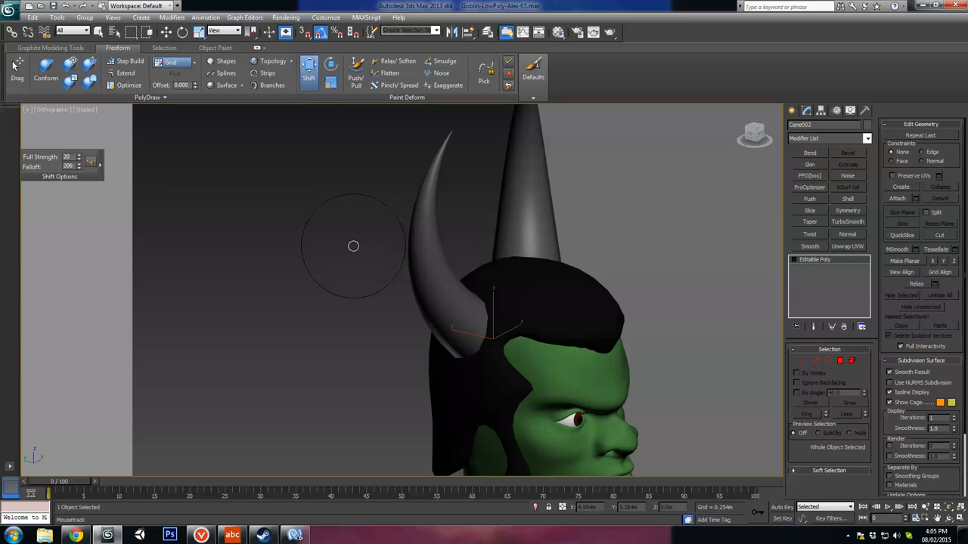
pyautogui.keyDown('ctrl'); pyautogui.keyDown('shift'); pyautogui.moveTo(347, 240); pyautogui.dragTo(347, 239); pyautogui.keyUp('shift'); pyautogui.keyUp('ctrl')
pyautogui.moveTo(349, 240)
pyautogui.keyDown('alt'); pyautogui.mouseDown(button='middle')
pyautogui.moveTo(468, 203)
pyautogui.moveTo(472, 186)
pyautogui.mouseUp(button='middle'); pyautogui.keyUp('alt')
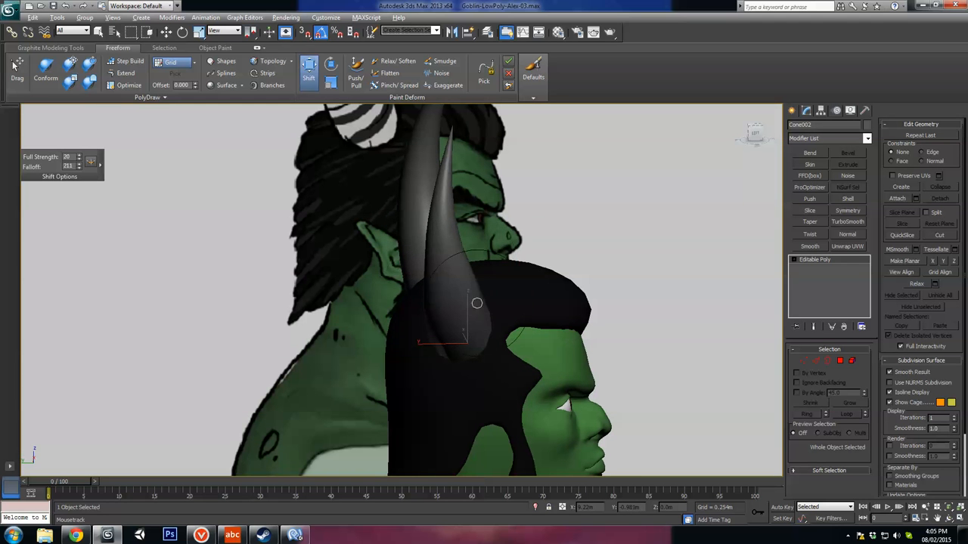
pyautogui.keyDown('alt'); pyautogui.moveTo(477, 304); pyautogui.dragTo(417, 305, button='middle'); pyautogui.keyUp('alt')
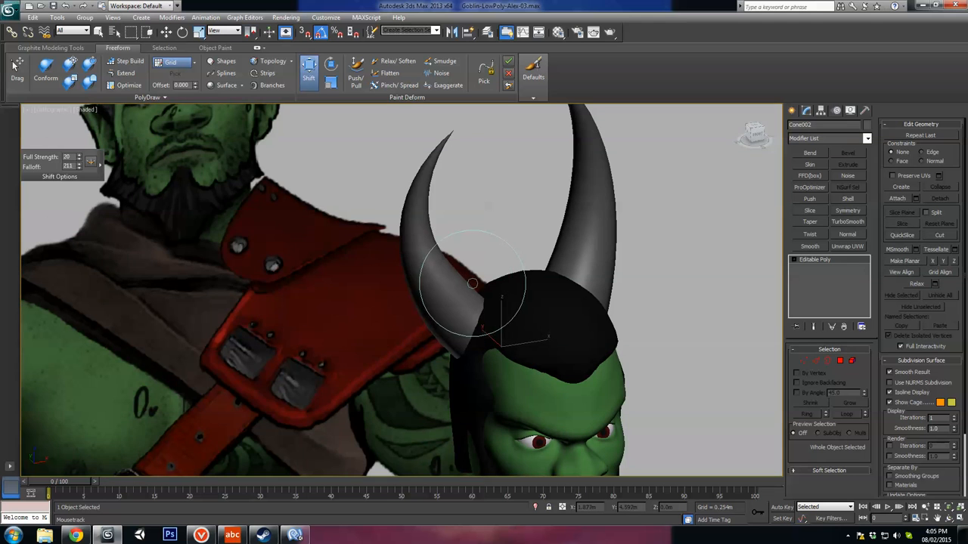
pyautogui.keyDown('alt'); pyautogui.moveTo(476, 288); pyautogui.dragTo(432, 308, button='middle'); pyautogui.keyUp('alt')
# Step: Refine the shorter horn's bend and tip in the front view with the Shift brush, following the reference's smaller horn
pyautogui.keyDown('alt'); pyautogui.moveTo(483, 216); pyautogui.dragTo(466, 197, button='middle'); pyautogui.keyUp('alt')
pyautogui.moveTo(466, 198); pyautogui.dragTo(469, 265, button='middle')
pyautogui.keyDown('alt'); pyautogui.moveTo(470, 264); pyautogui.dragTo(475, 227, button='middle'); pyautogui.keyUp('alt')
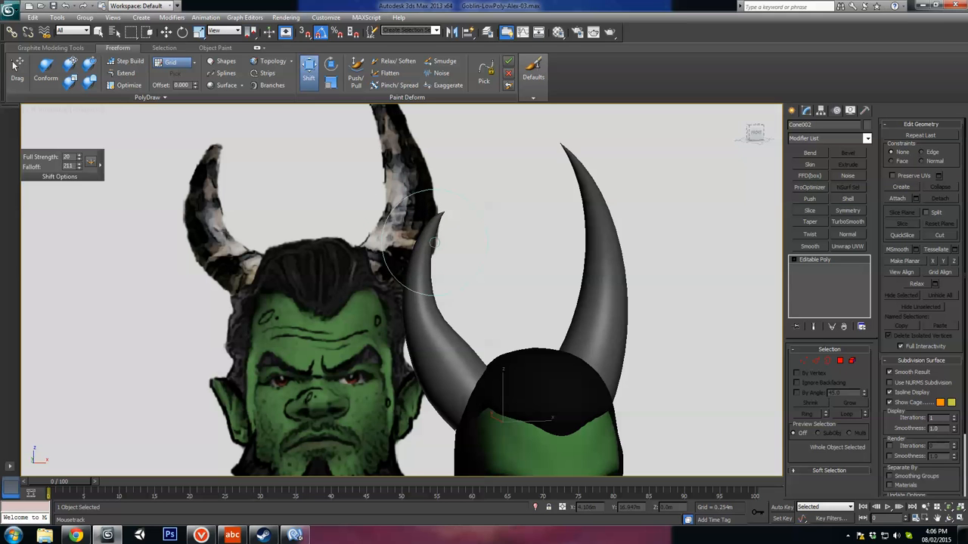
pyautogui.moveTo(572, 188); pyautogui.dragTo(538, 199, button='middle')
pyautogui.keyDown('alt'); pyautogui.moveTo(445, 324); pyautogui.dragTo(551, 322, button='middle'); pyautogui.keyUp('alt')
pyautogui.moveTo(403, 313)
pyautogui.keyDown('alt'); pyautogui.mouseDown(button='middle')
pyautogui.moveTo(431, 253)
pyautogui.moveTo(411, 303)
pyautogui.moveTo(442, 270)
pyautogui.moveTo(378, 274)
pyautogui.moveTo(399, 280)
pyautogui.moveTo(426, 312)
pyautogui.moveTo(413, 321)
pyautogui.mouseUp(button='middle'); pyautogui.keyUp('alt')
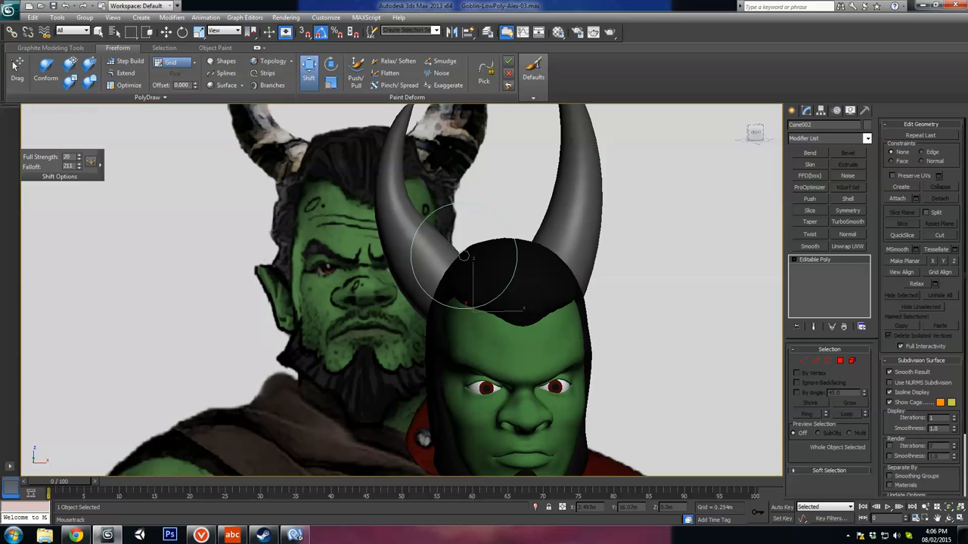
pyautogui.scroll(-5, 460, 262)
pyautogui.keyDown('alt'); pyautogui.moveTo(461, 262); pyautogui.dragTo(528, 294, button='middle'); pyautogui.keyUp('alt')
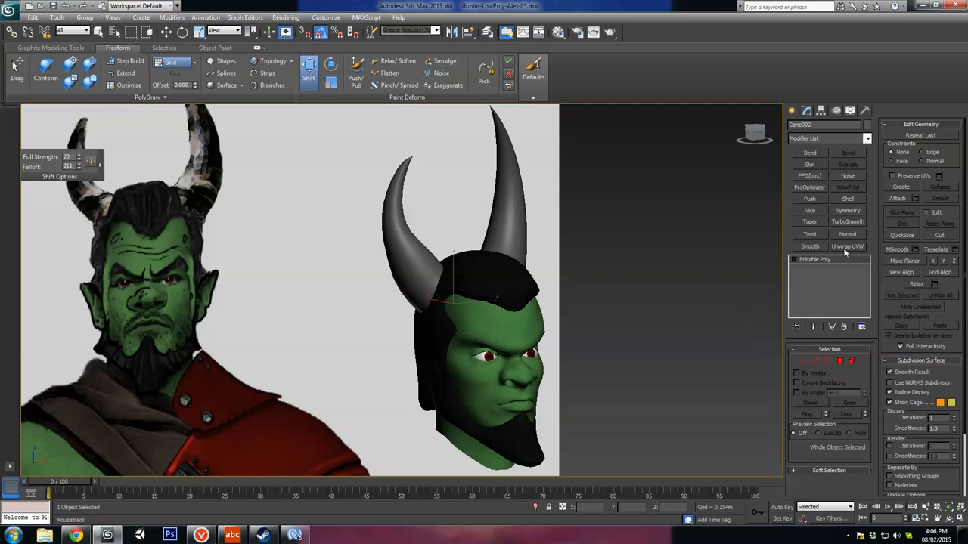
# Step: Select the longer horn and reshape its curve in the front view with the Shift brush at a falloff of 211
pyautogui.press('w')
pyautogui.click(510, 216)
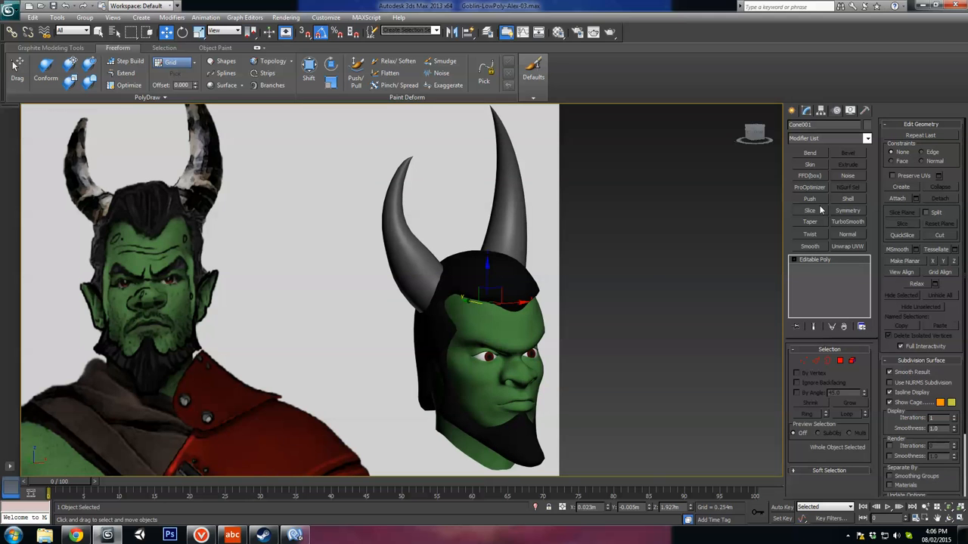
pyautogui.click(309, 69)
pyautogui.moveTo(556, 227)
pyautogui.keyDown('alt'); pyautogui.mouseDown(button='middle')
pyautogui.moveTo(505, 232)
pyautogui.moveTo(495, 212)
pyautogui.mouseUp(button='middle'); pyautogui.keyUp('alt')
pyautogui.moveTo(495, 212); pyautogui.dragTo(499, 366, button='middle')
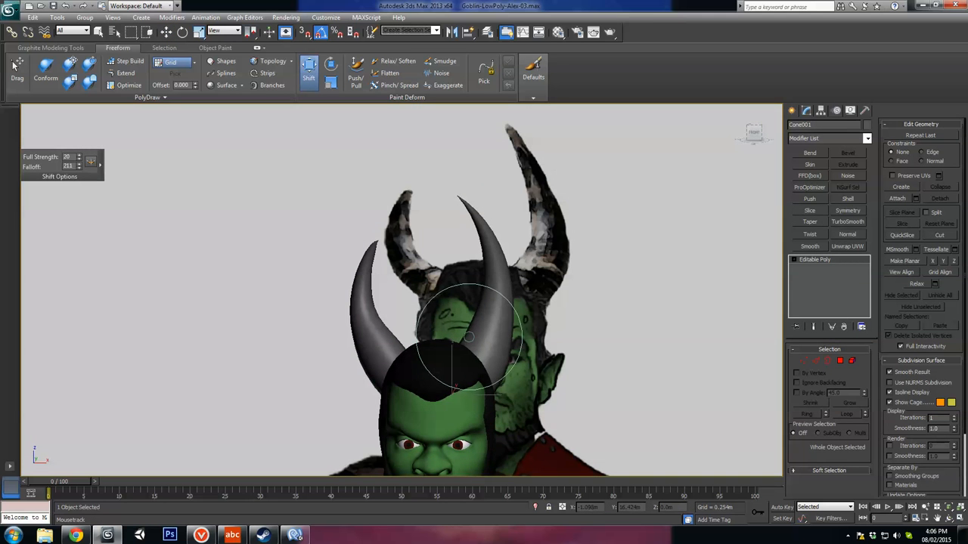
pyautogui.moveTo(481, 218)
pyautogui.keyDown('alt'); pyautogui.mouseDown(button='middle')
pyautogui.moveTo(471, 199)
pyautogui.moveTo(458, 287)
pyautogui.moveTo(425, 323)
pyautogui.mouseUp(button='middle'); pyautogui.keyUp('alt')
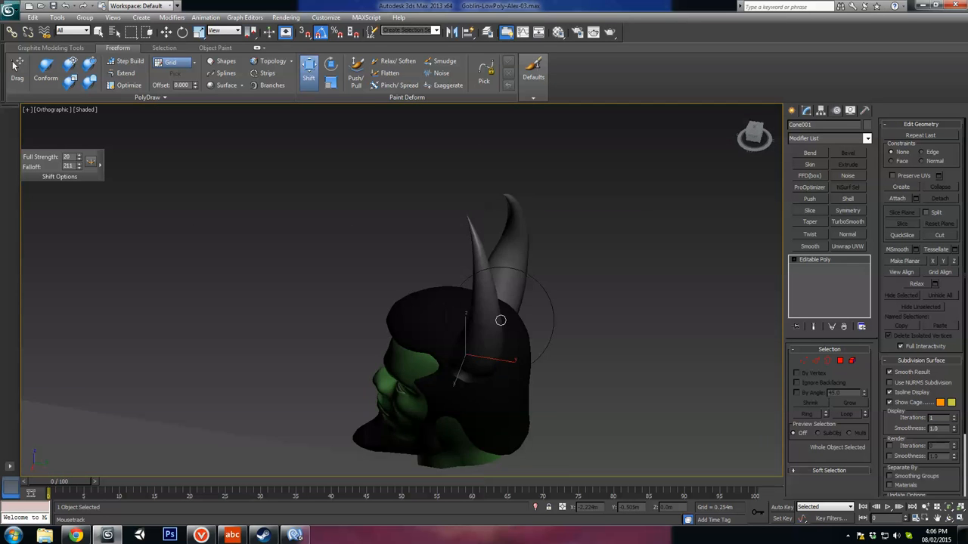
# Step: Adjust the longer horn's profile from the side and front with the Shift brush to follow the reference's taller horn
pyautogui.moveTo(500, 321)
pyautogui.keyDown('alt'); pyautogui.mouseDown(button='middle')
pyautogui.moveTo(499, 354)
pyautogui.moveTo(484, 262)
pyautogui.mouseUp(button='middle'); pyautogui.keyUp('alt')
pyautogui.keyDown('alt'); pyautogui.moveTo(511, 308); pyautogui.dragTo(492, 216, button='middle'); pyautogui.keyUp('alt')
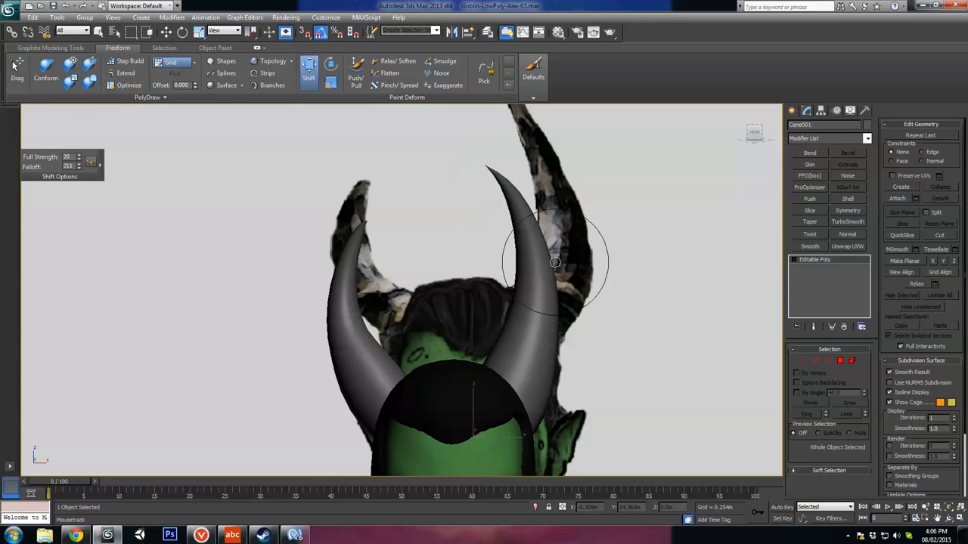
pyautogui.scroll(-5, 559, 274)
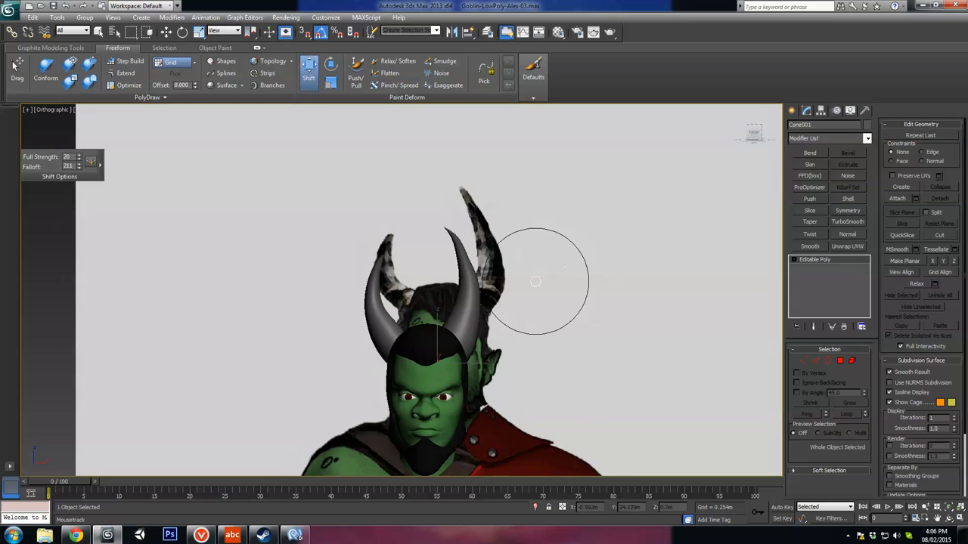
pyautogui.scroll(4, 529, 286)
pyautogui.scroll(-1, 519, 301)
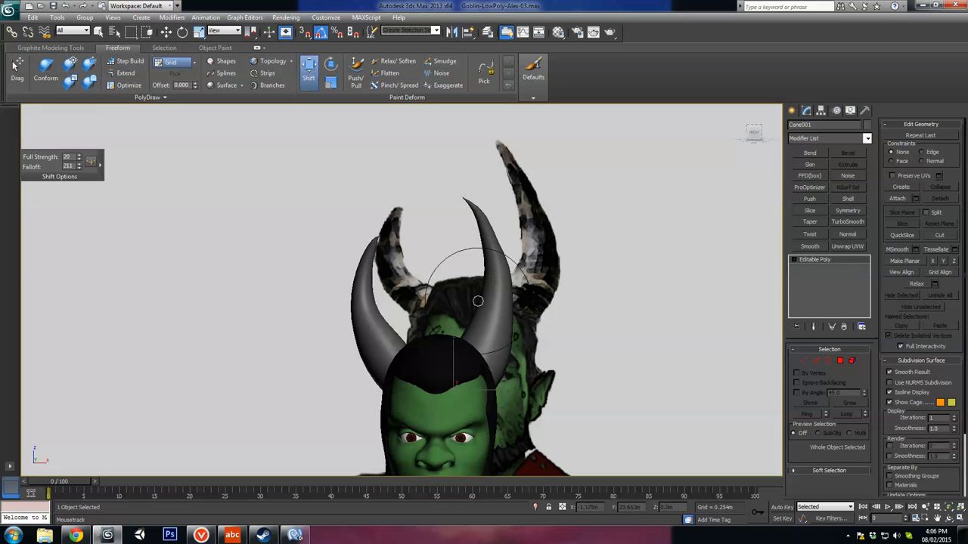
pyautogui.moveTo(575, 267)
pyautogui.keyDown('alt'); pyautogui.mouseDown(button='middle')
pyautogui.moveTo(638, 268)
pyautogui.moveTo(575, 274)
pyautogui.mouseUp(button='middle'); pyautogui.keyUp('alt')
pyautogui.scroll(-4, 571, 284)
# Step: Reselect the shorter horn and shape its inner curve and base with the Shift brush, reducing the falloff to 108
pyautogui.press('w')
pyautogui.moveTo(542, 344); pyautogui.dragTo(564, 268, button='middle')
pyautogui.keyDown('alt'); pyautogui.moveTo(563, 268); pyautogui.dragTo(597, 268, button='middle'); pyautogui.keyUp('alt')
pyautogui.scroll(4, 547, 268)
pyautogui.click(418, 180)
pyautogui.click(309, 70)
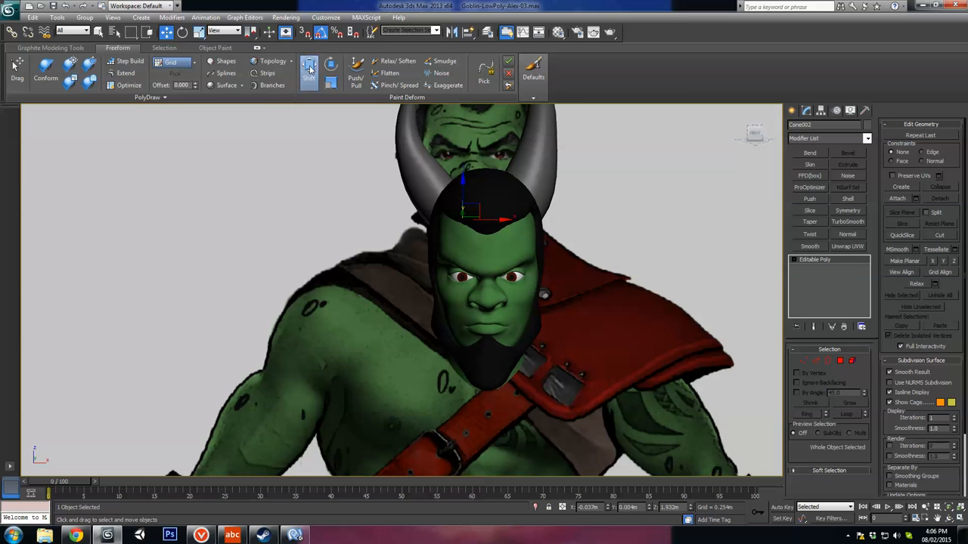
pyautogui.moveTo(442, 170)
pyautogui.mouseDown(button='middle')
pyautogui.moveTo(452, 236)
pyautogui.moveTo(441, 240)
pyautogui.mouseUp(button='middle')
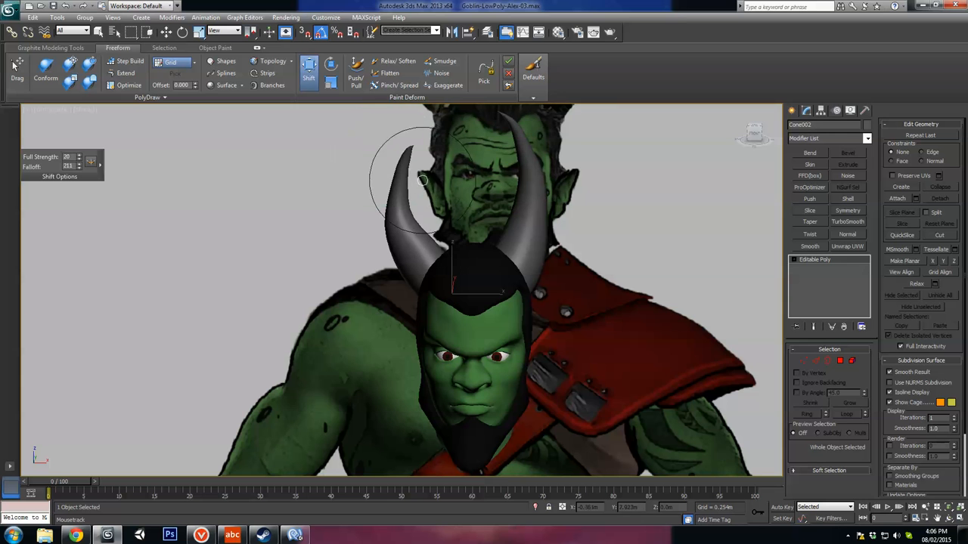
pyautogui.keyDown('alt'); pyautogui.moveTo(430, 211); pyautogui.dragTo(460, 188, button='middle'); pyautogui.keyUp('alt')
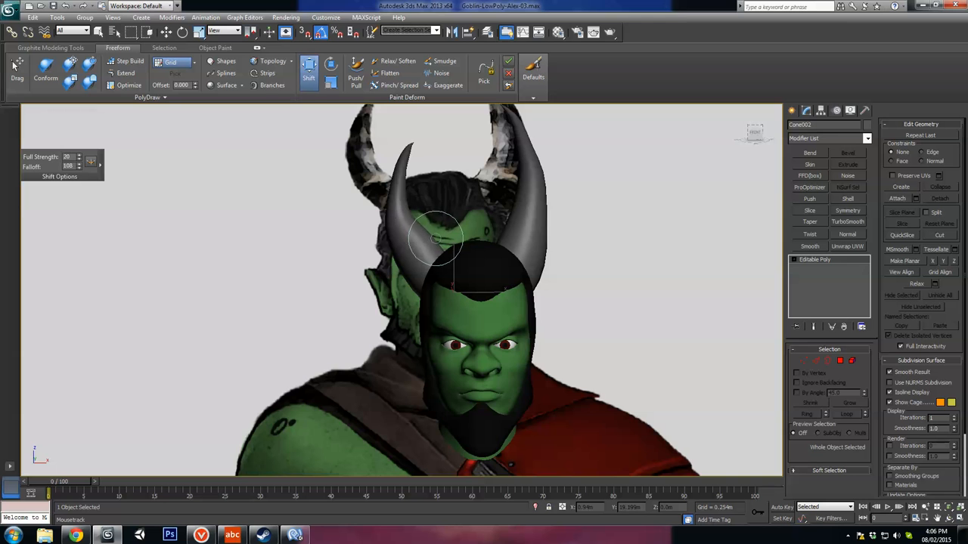
pyautogui.moveTo(431, 241)
pyautogui.keyDown('alt'); pyautogui.mouseDown(button='middle')
pyautogui.moveTo(518, 216)
pyautogui.moveTo(486, 205)
pyautogui.moveTo(444, 251)
pyautogui.mouseUp(button='middle'); pyautogui.keyUp('alt')
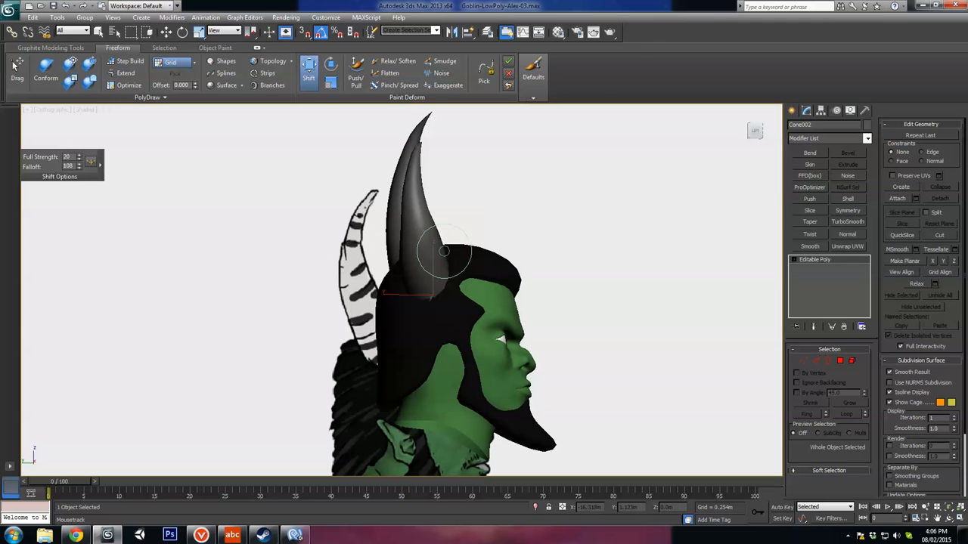
# Step: Enlarge the Shift brush falloff to 170 and adjust the shorter horn's upper part in the side view
pyautogui.keyDown('ctrl'); pyautogui.moveTo(509, 199); pyautogui.dragTo(508, 163); pyautogui.keyUp('ctrl')
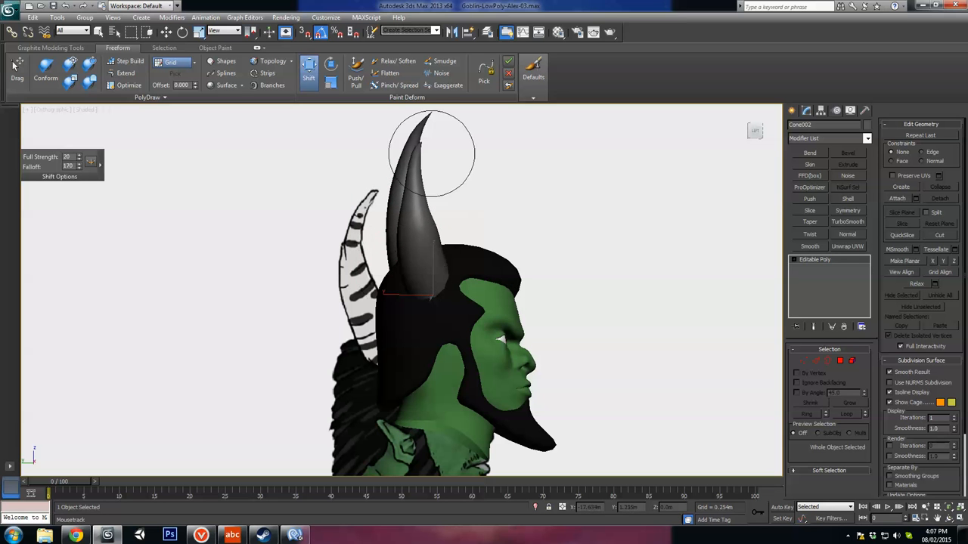
pyautogui.keyDown('alt'); pyautogui.moveTo(433, 165); pyautogui.dragTo(495, 239, button='middle'); pyautogui.keyUp('alt')
pyautogui.press('w')
pyautogui.scroll(-4, 641, 316)
pyautogui.keyDown('alt'); pyautogui.moveTo(642, 315); pyautogui.dragTo(429, 326, button='middle'); pyautogui.keyUp('alt')
pyautogui.scroll(4, 428, 326)
# Step: Select the head and examine its proportions and wireframe together with the horns against the front reference drawing
pyautogui.click(431, 339)
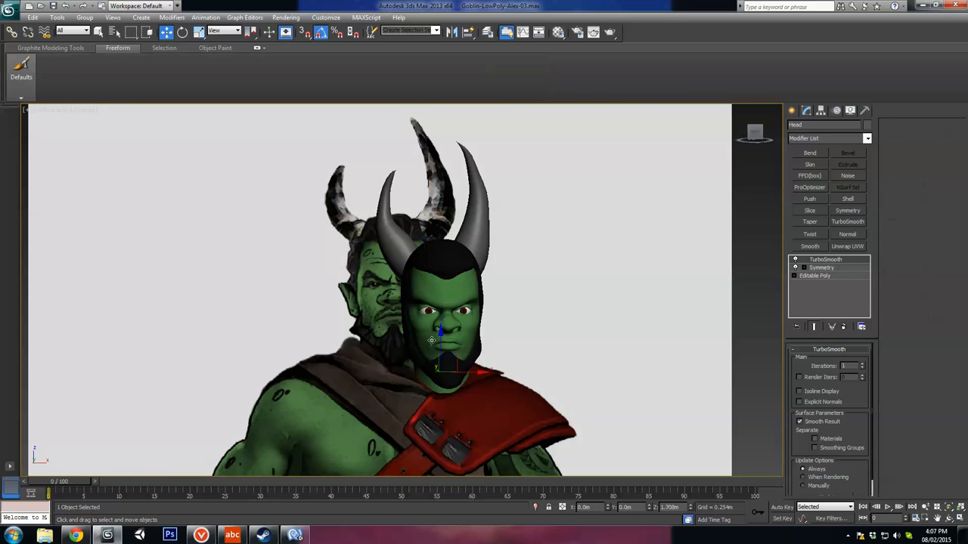
pyautogui.moveTo(473, 349)
pyautogui.keyDown('alt'); pyautogui.mouseDown(button='middle')
pyautogui.moveTo(559, 324)
pyautogui.moveTo(429, 348)
pyautogui.moveTo(489, 353)
pyautogui.mouseUp(button='middle'); pyautogui.keyUp('alt')
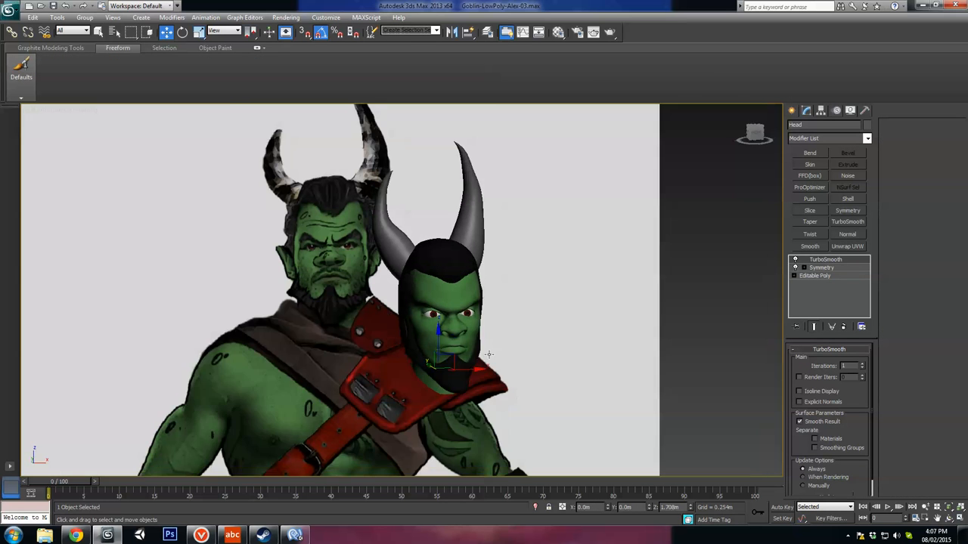
pyautogui.scroll(3, 489, 246)
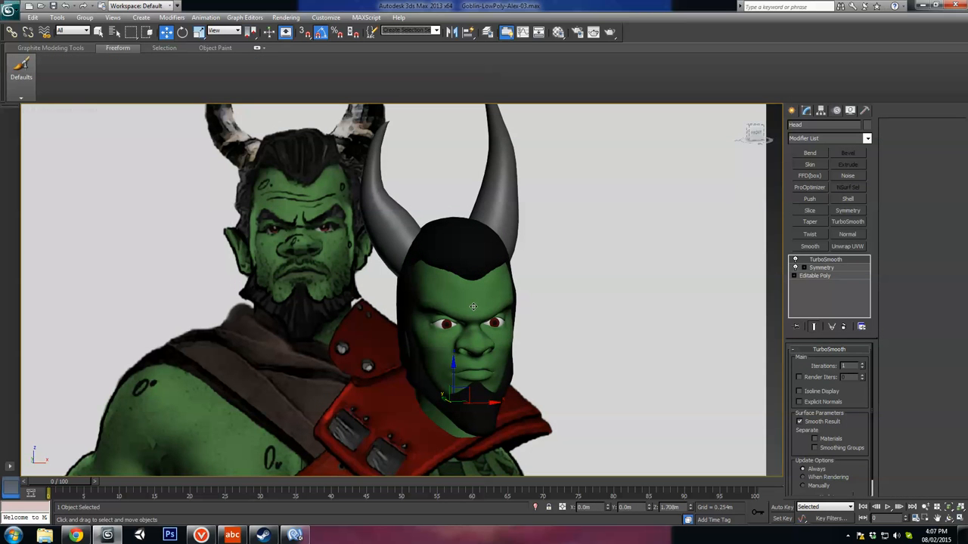
pyautogui.moveTo(474, 305); pyautogui.dragTo(491, 286, button='middle')
pyautogui.scroll(4, 493, 285)
pyautogui.press('F4')
pyautogui.scroll(-4, 484, 317)
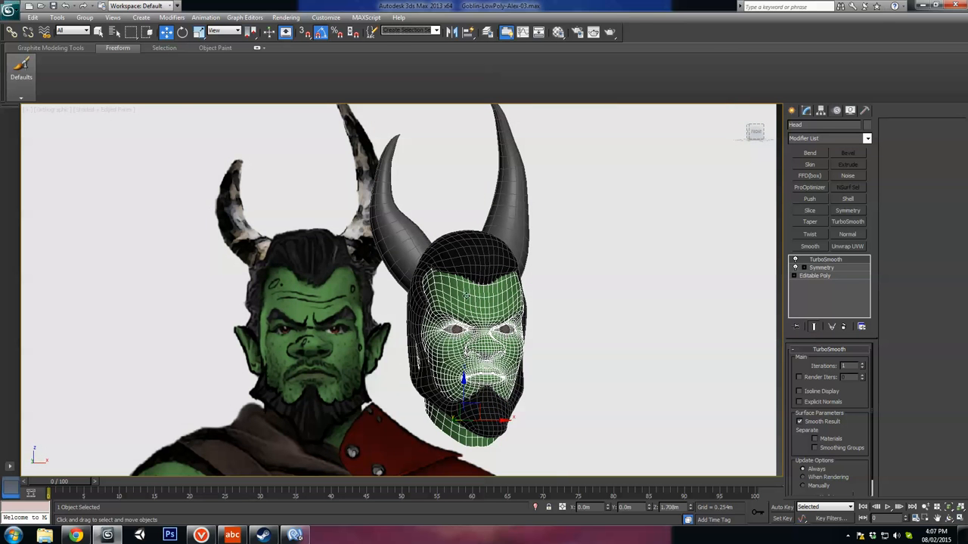
pyautogui.keyDown('alt'); pyautogui.moveTo(447, 287); pyautogui.dragTo(461, 264, button='middle'); pyautogui.keyUp('alt')
pyautogui.moveTo(460, 264); pyautogui.dragTo(409, 333, button='middle')
pyautogui.scroll(-4, 466, 322)
pyautogui.scroll(2, 461, 322)
pyautogui.press('F4')
pyautogui.scroll(-3, 456, 333)
pyautogui.moveTo(409, 333); pyautogui.dragTo(412, 281, button='middle')
pyautogui.keyDown('alt'); pyautogui.moveTo(412, 281); pyautogui.dragTo(502, 265, button='middle'); pyautogui.keyUp('alt')
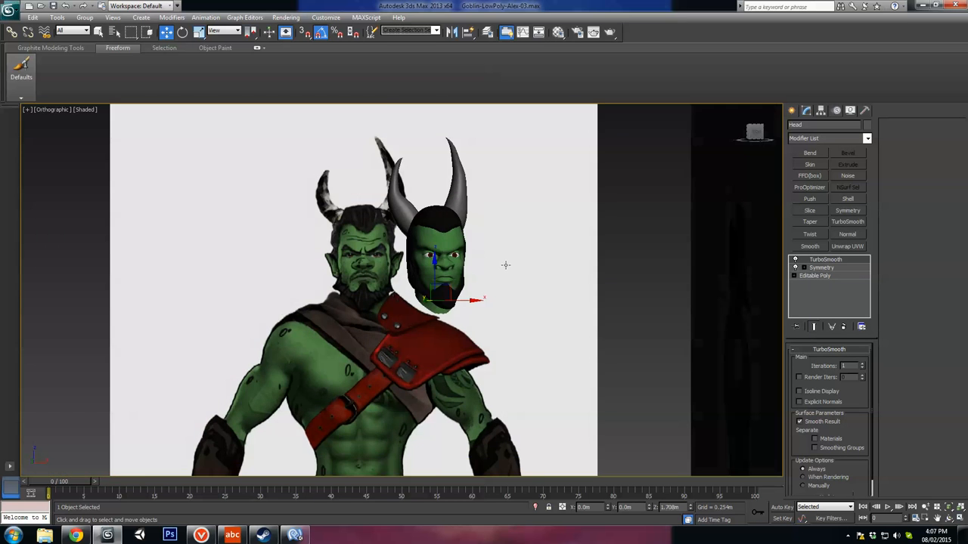
# Step: Review the front reference figure from head to feet and compare its scale with the modelled head
pyautogui.scroll(4, 499, 268)
pyautogui.scroll(-4, 496, 272)
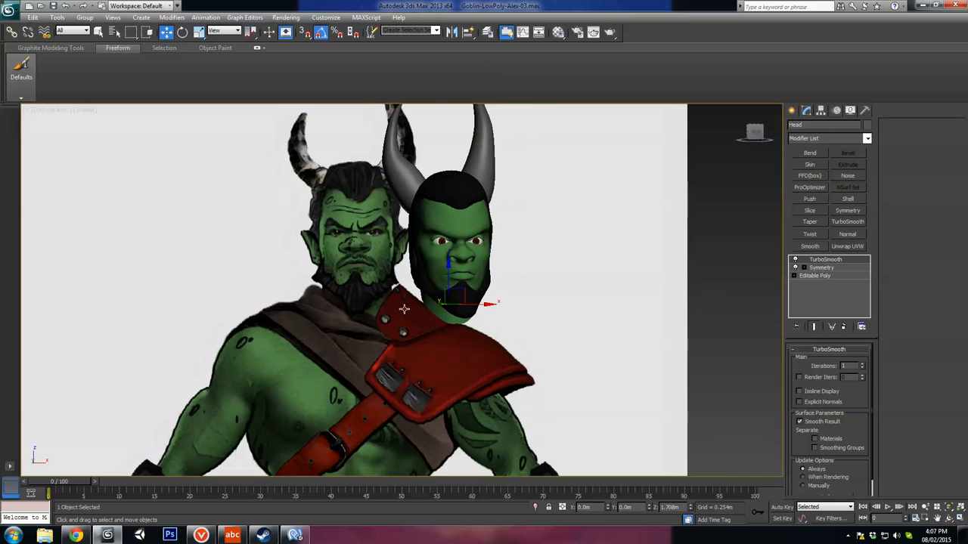
pyautogui.scroll(-5, 354, 361)
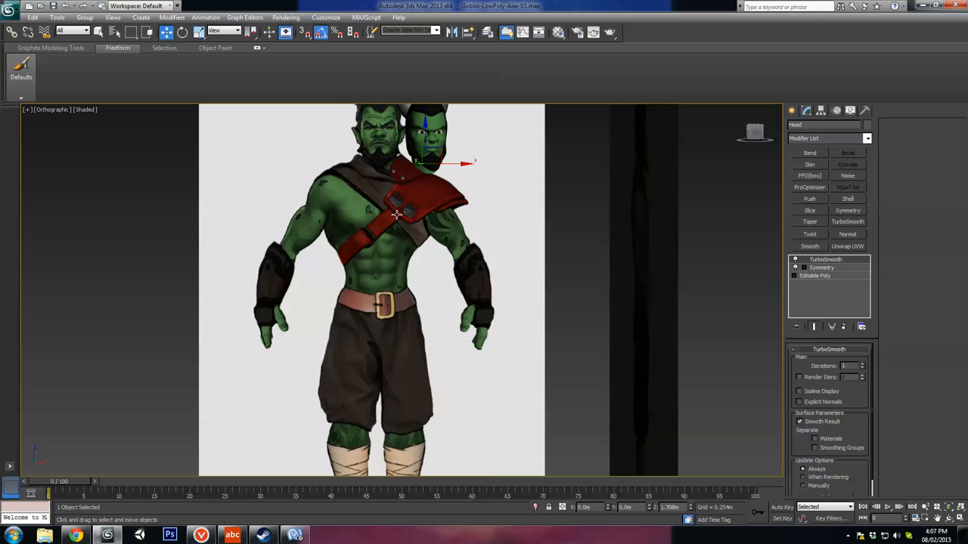
pyautogui.moveTo(409, 459); pyautogui.dragTo(402, 331, button='middle')
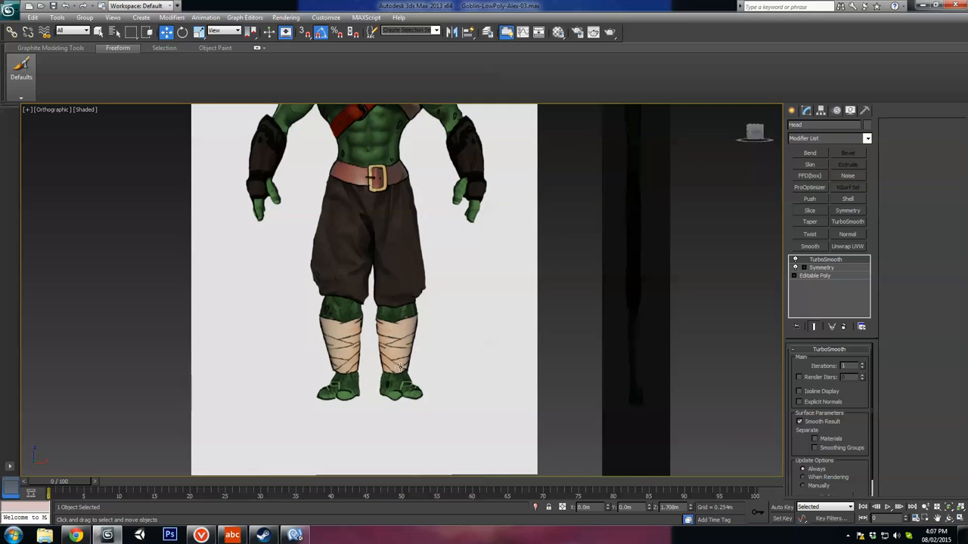
pyautogui.moveTo(459, 190); pyautogui.dragTo(459, 325, button='middle')
pyautogui.scroll(3, 424, 278)
pyautogui.moveTo(446, 144); pyautogui.dragTo(440, 346, button='middle')
pyautogui.scroll(6, 430, 288)
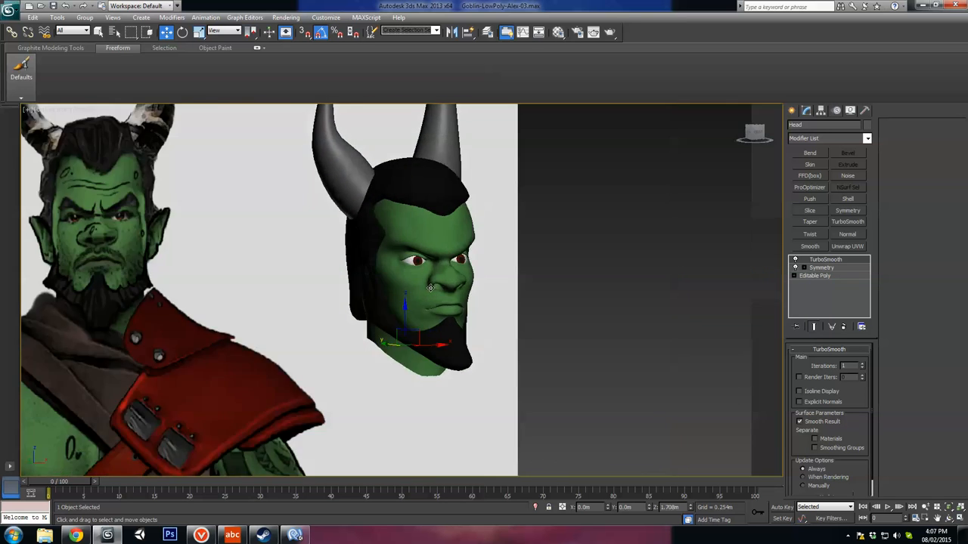
# Step: Compare the head with the side and front references, inspecting where the neck meets the shoulders and torso
pyautogui.moveTo(431, 288)
pyautogui.keyDown('alt'); pyautogui.mouseDown(button='middle')
pyautogui.moveTo(405, 286)
pyautogui.moveTo(369, 249)
pyautogui.moveTo(411, 258)
pyautogui.moveTo(427, 286)
pyautogui.moveTo(453, 285)
pyautogui.moveTo(441, 289)
pyautogui.mouseUp(button='middle'); pyautogui.keyUp('alt')
pyautogui.scroll(4, 378, 280)
pyautogui.scroll(-4, 438, 294)
pyautogui.moveTo(427, 357); pyautogui.dragTo(446, 207, button='middle')
pyautogui.scroll(-4, 446, 207)
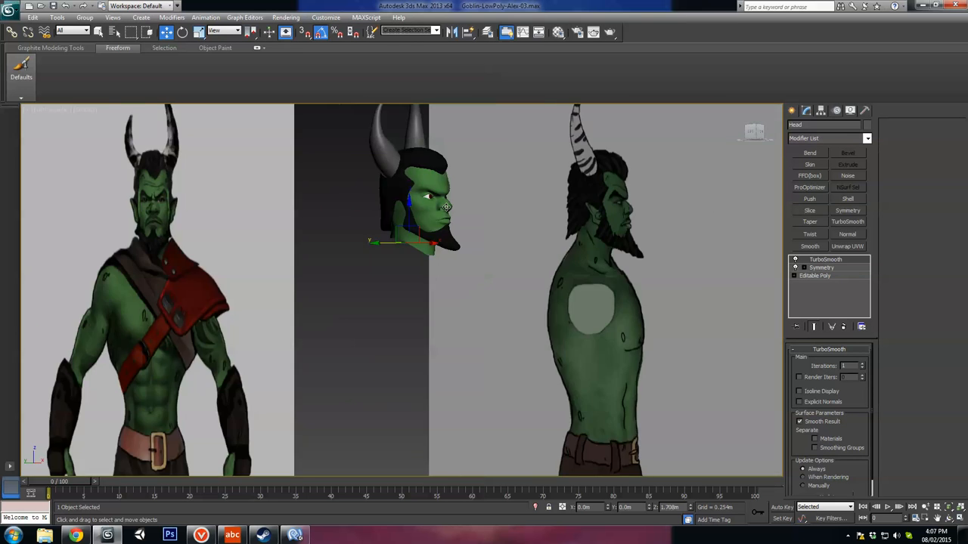
pyautogui.keyDown('alt'); pyautogui.moveTo(468, 253); pyautogui.dragTo(437, 254, button='middle'); pyautogui.keyUp('alt')
pyautogui.scroll(4, 502, 247)
pyautogui.keyDown('alt'); pyautogui.moveTo(501, 247); pyautogui.dragTo(487, 246, button='middle'); pyautogui.keyUp('alt')
pyautogui.moveTo(487, 245); pyautogui.dragTo(476, 290, button='middle')
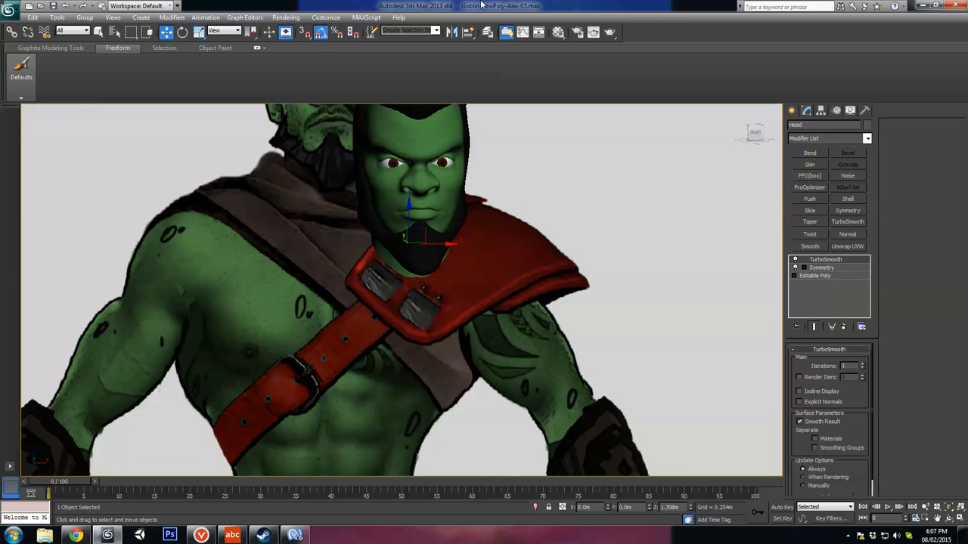